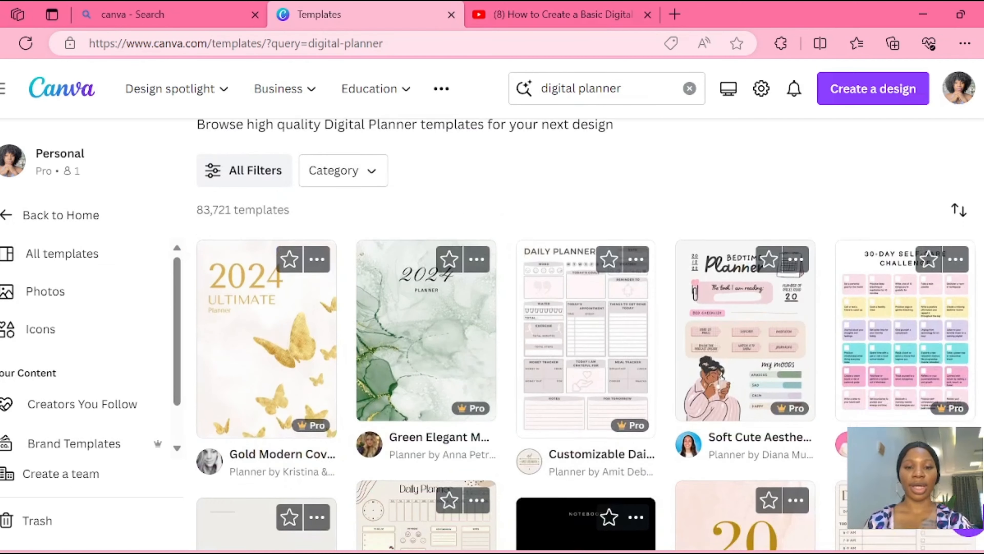
- Create a new custom-size design 9.5 in wide and 11 in high
{"action": "scroll", "coordinate": [586, 333], "scroll_direction": "down", "scroll_amount": 8}
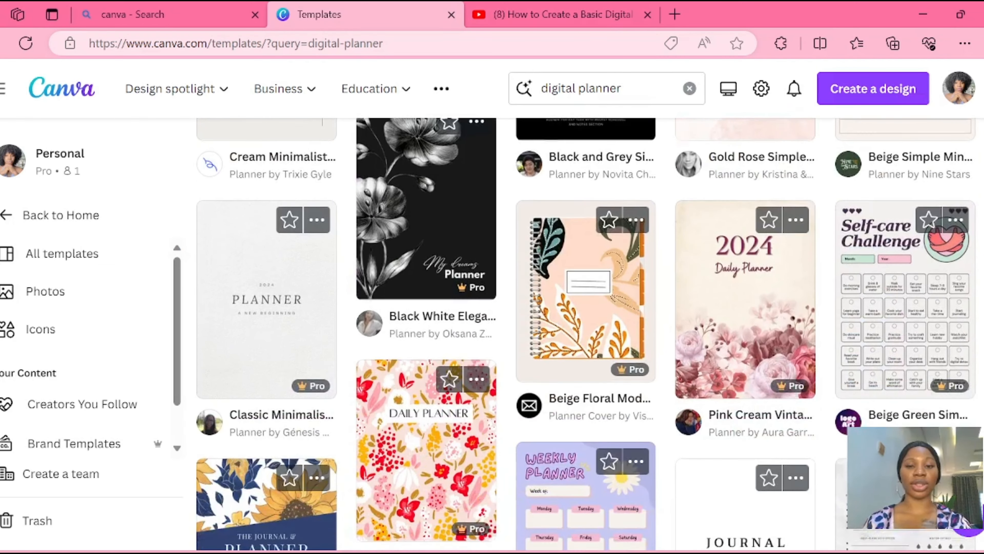
{"action": "scroll", "coordinate": [586, 334], "scroll_direction": "down", "scroll_amount": 6}
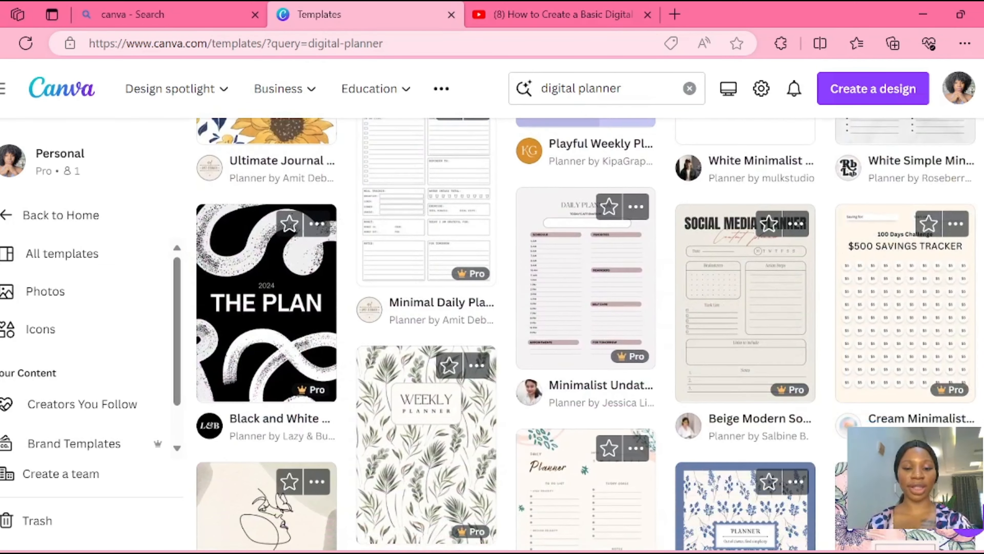
{"action": "scroll", "coordinate": [586, 333], "scroll_direction": "down", "scroll_amount": 5}
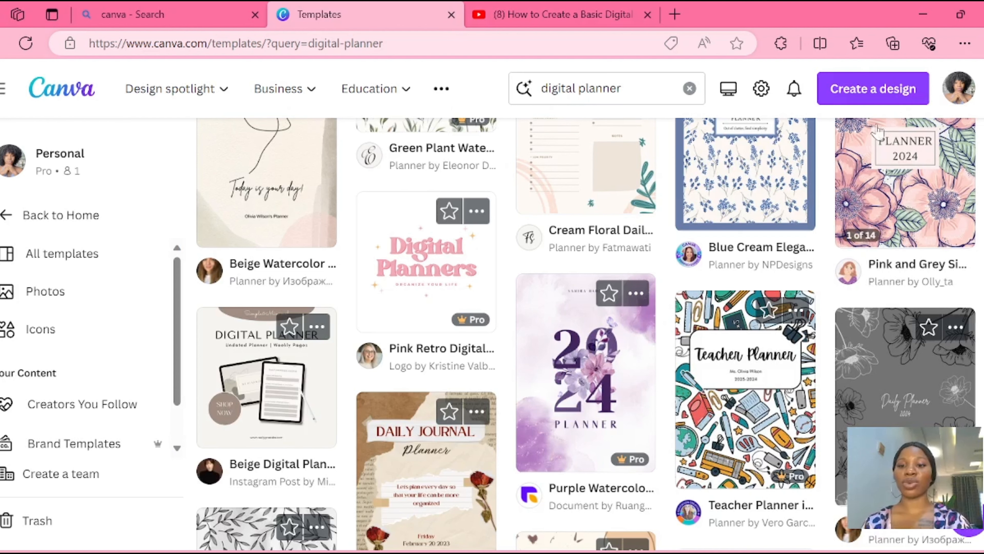
{"action": "left_click", "coordinate": [862, 89]}
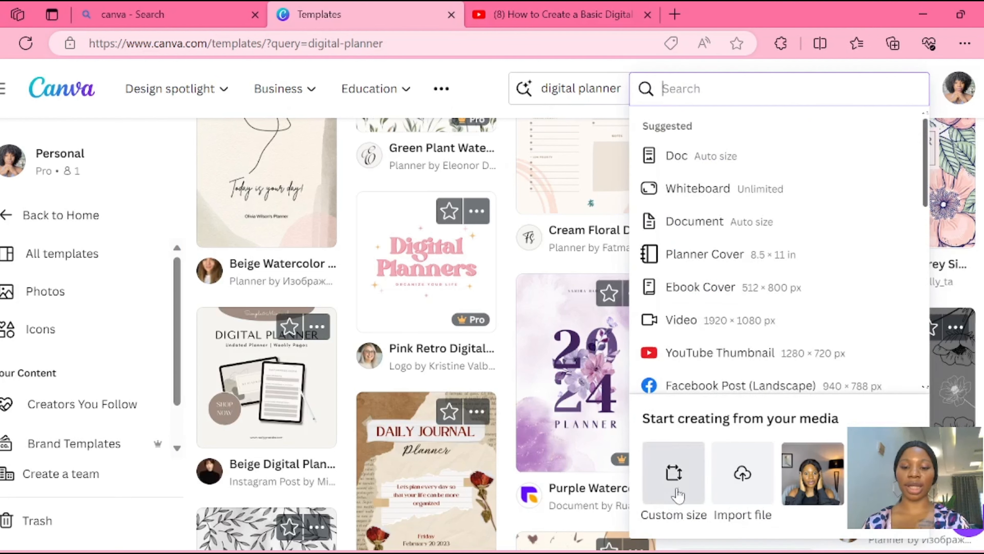
{"action": "left_click", "coordinate": [679, 480]}
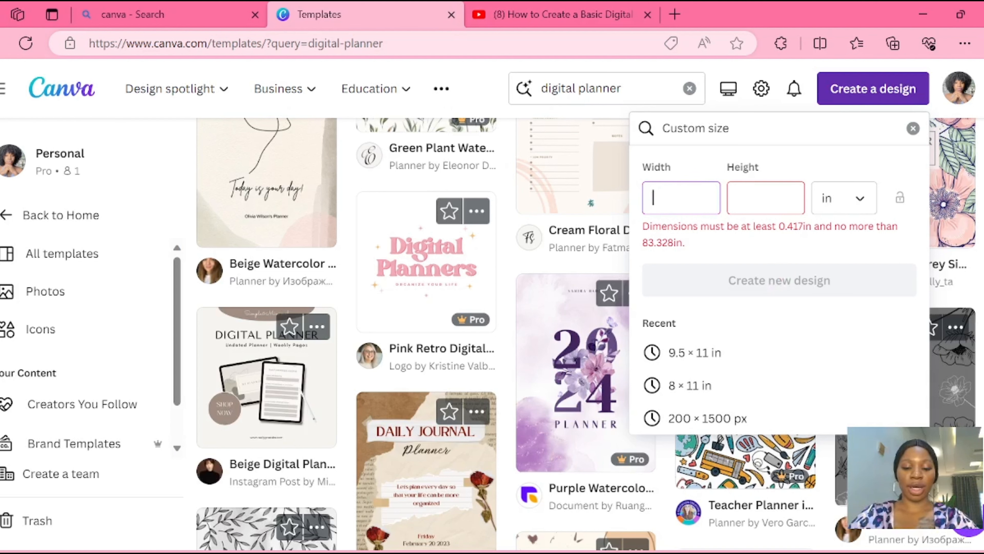
{"action": "type", "text": "9.5"}
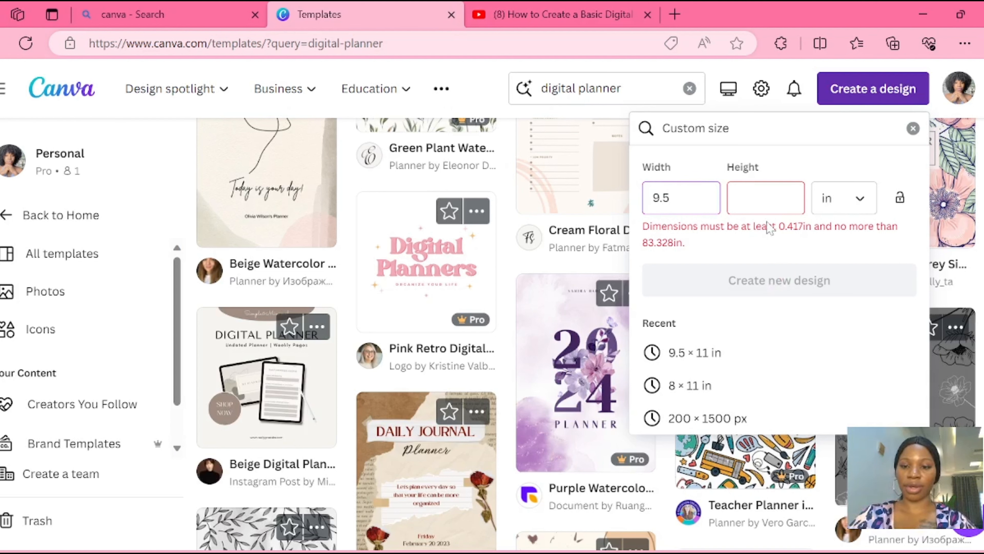
{"action": "left_click", "coordinate": [766, 198]}
{"action": "type", "text": "11"}
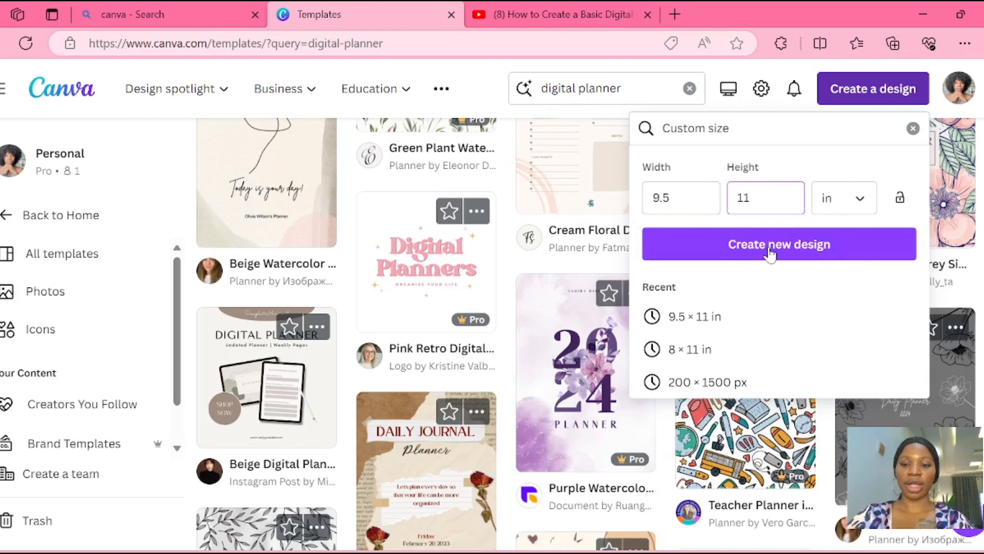
{"action": "left_click", "coordinate": [771, 255]}
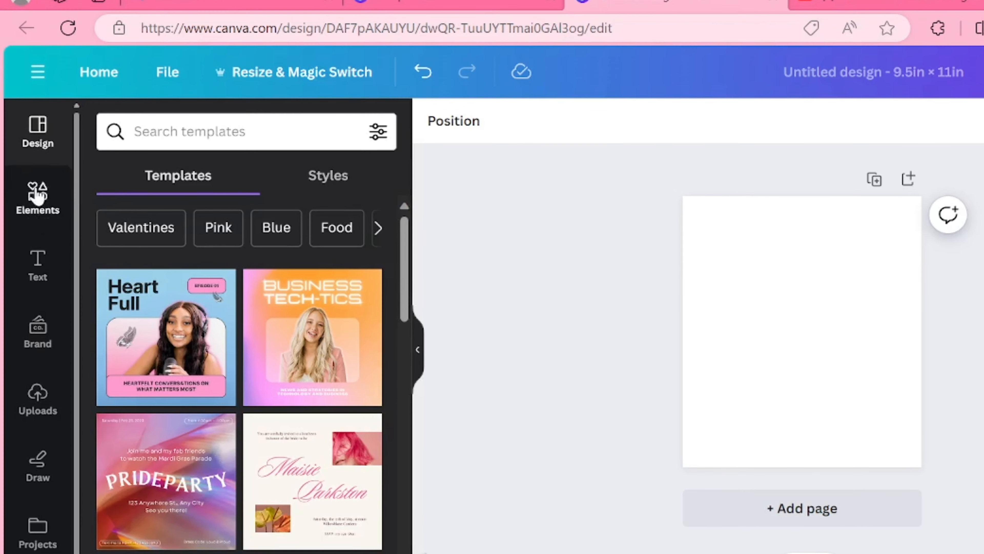
- Search the design elements for "shape"
{"action": "left_click", "coordinate": [37, 196]}
{"action": "left_click", "coordinate": [163, 131]}
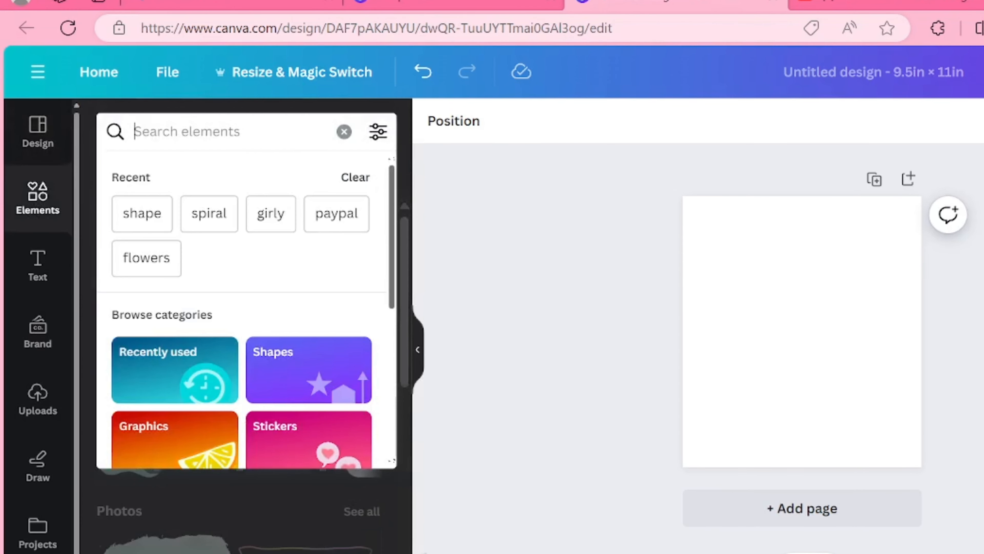
{"action": "type", "text": "shape"}
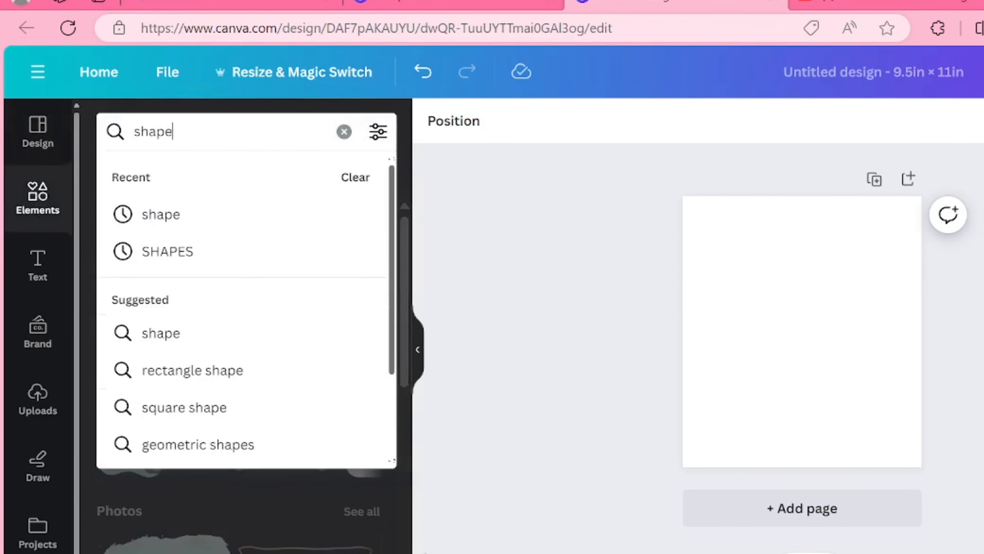
{"action": "key", "text": "Return"}
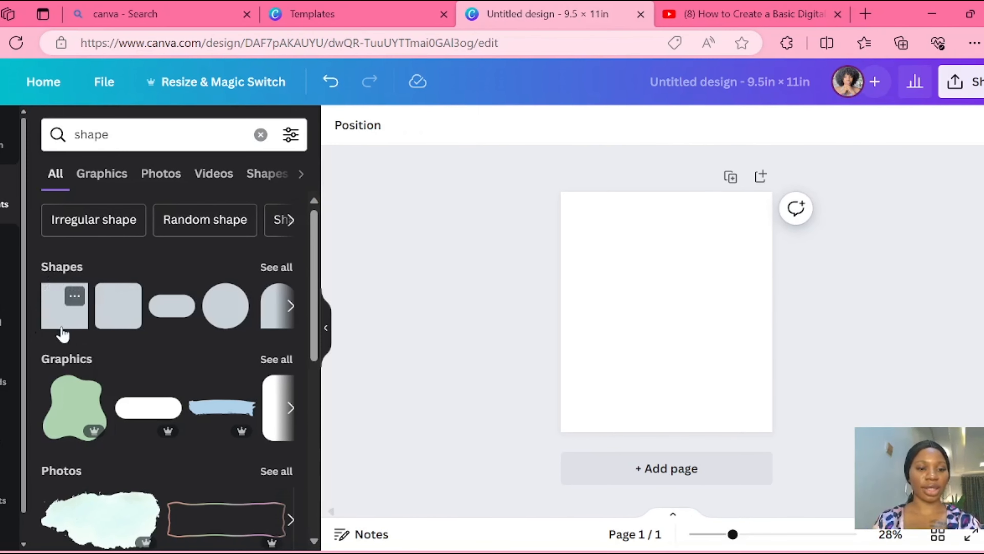
- Add a square shape and make it a small light green tab against the page's right edge near the top
{"action": "left_click", "coordinate": [62, 327]}
{"action": "left_click_drag", "start_coordinate": [632, 344], "coordinate": [684, 302]}
{"action": "left_click_drag", "start_coordinate": [719, 341], "coordinate": [780, 272]}
{"action": "left_click", "coordinate": [824, 293]}
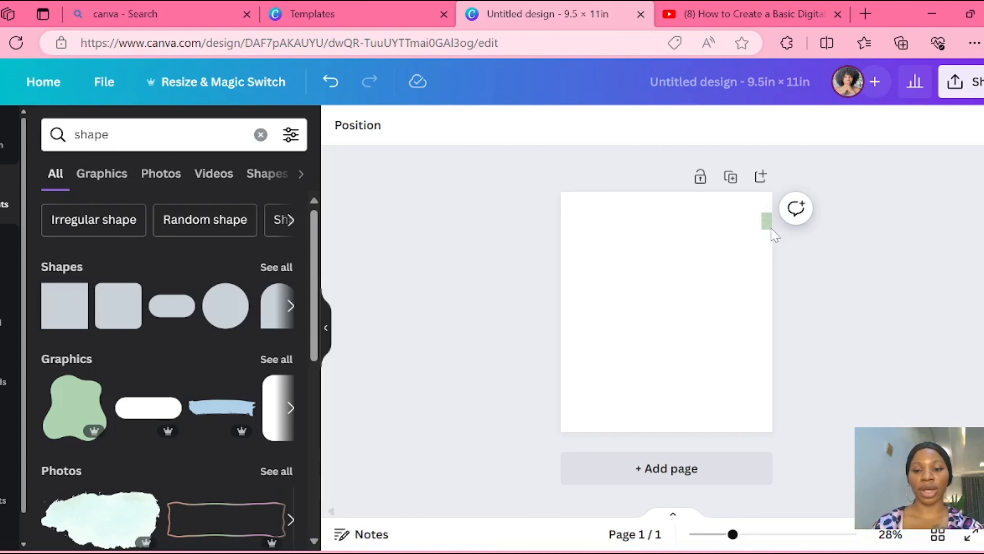
- Duplicate the green tab and place the copy directly beneath the original along the page's right edge
{"action": "left_click", "coordinate": [766, 223]}
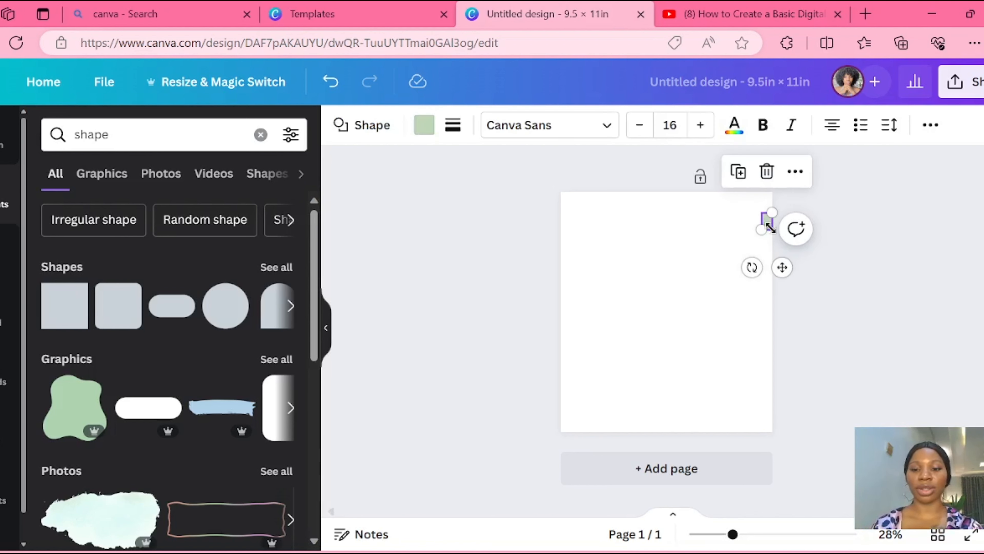
{"action": "left_click", "coordinate": [738, 171]}
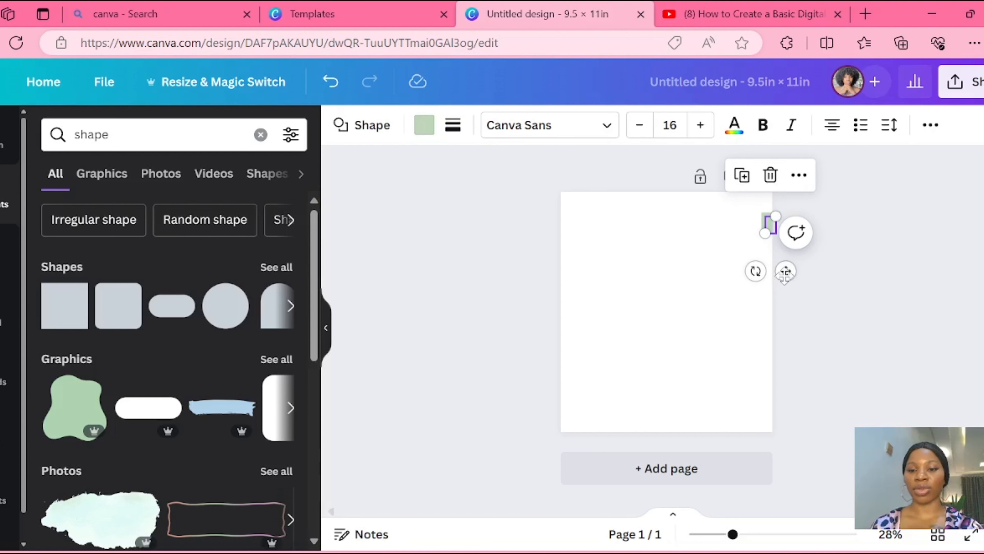
{"action": "left_click_drag", "start_coordinate": [785, 273], "coordinate": [780, 293]}
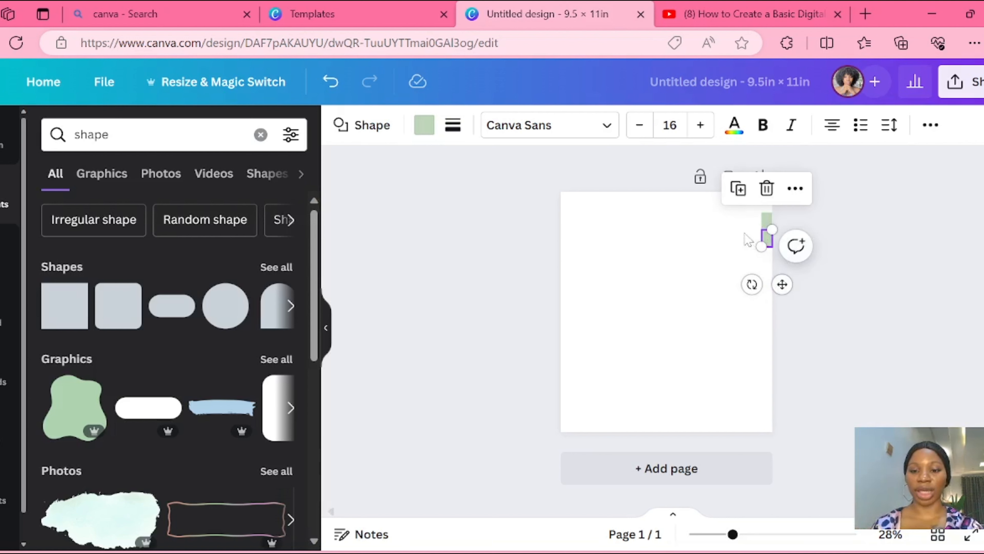
- Duplicate the lowest tab ten times to form a column of twelve tabs down the page's right edge
{"action": "left_click", "coordinate": [736, 190]}
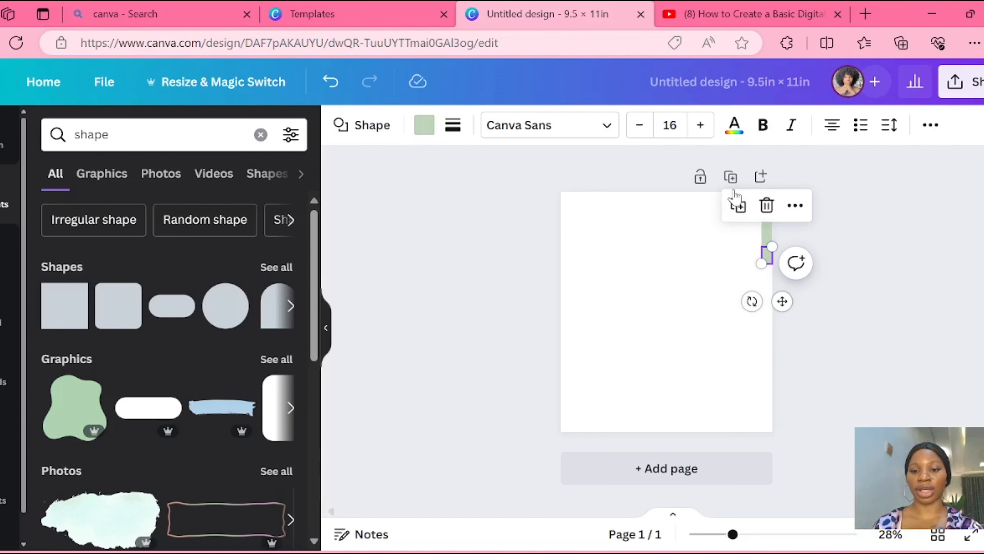
{"action": "left_click", "coordinate": [738, 206]}
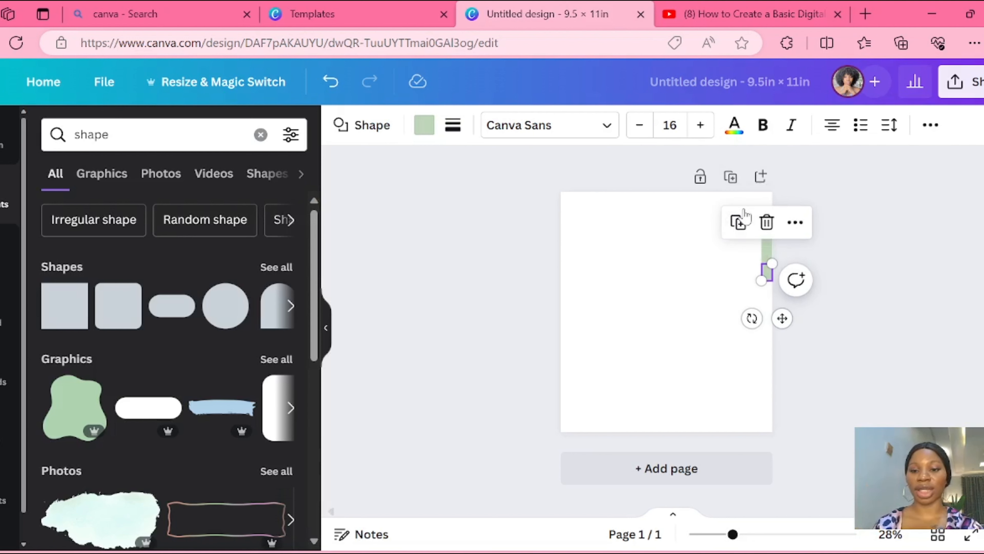
{"action": "left_click", "coordinate": [746, 226]}
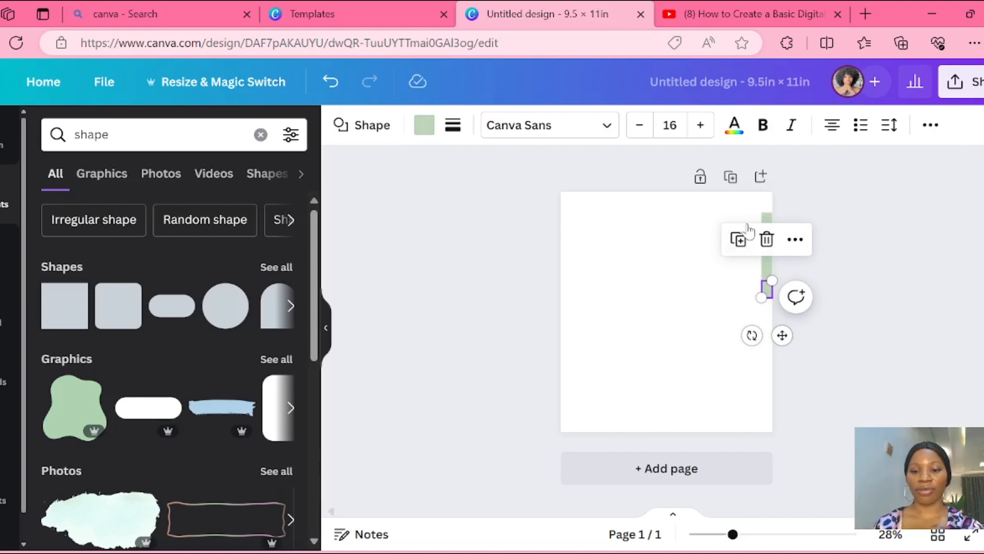
{"action": "left_click", "coordinate": [736, 238]}
{"action": "left_click", "coordinate": [738, 256]}
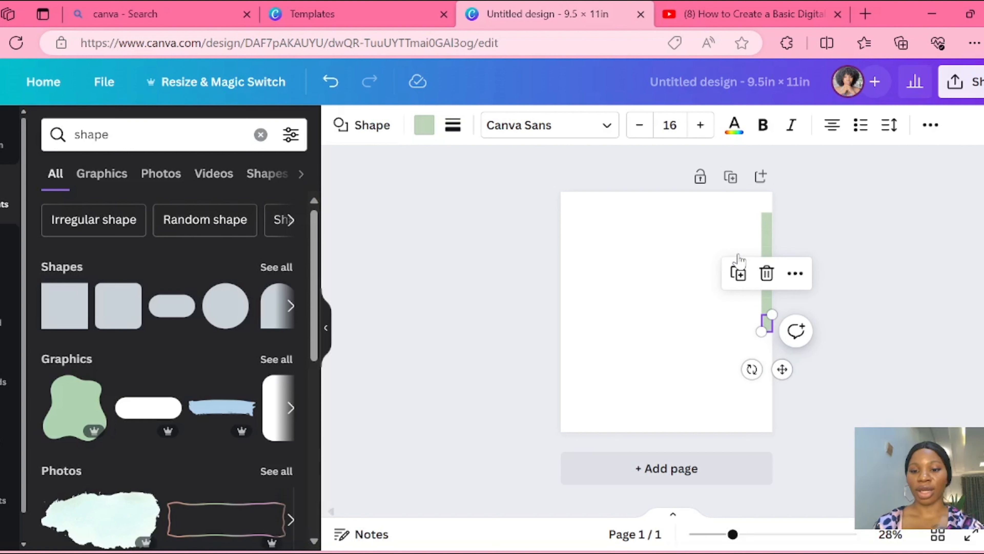
{"action": "left_click", "coordinate": [739, 273]}
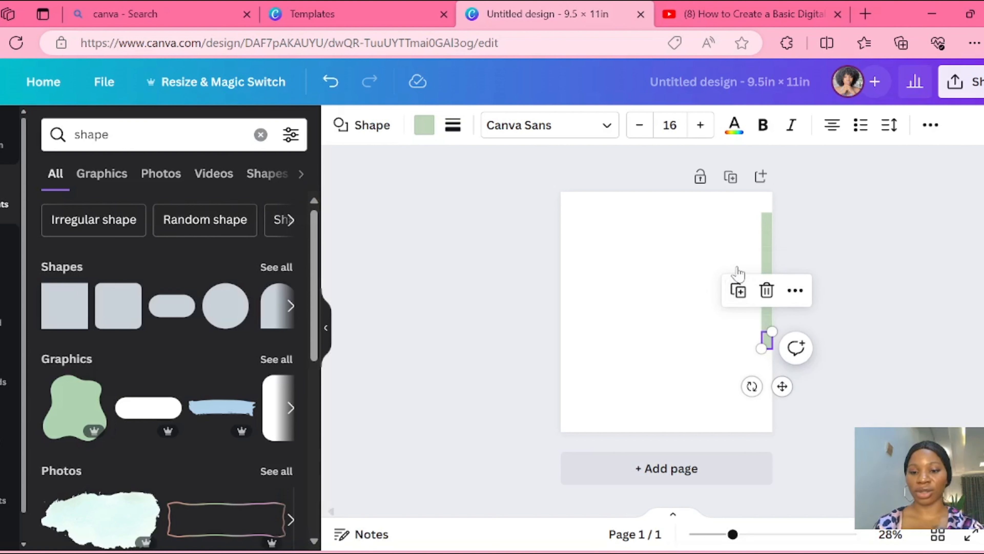
{"action": "left_click", "coordinate": [737, 294]}
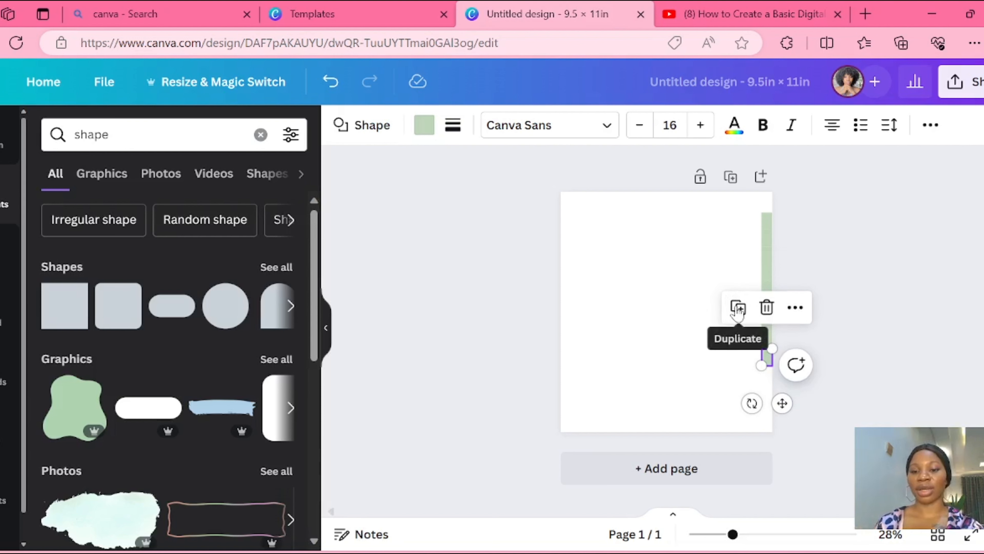
{"action": "left_click", "coordinate": [737, 306]}
{"action": "left_click", "coordinate": [739, 328]}
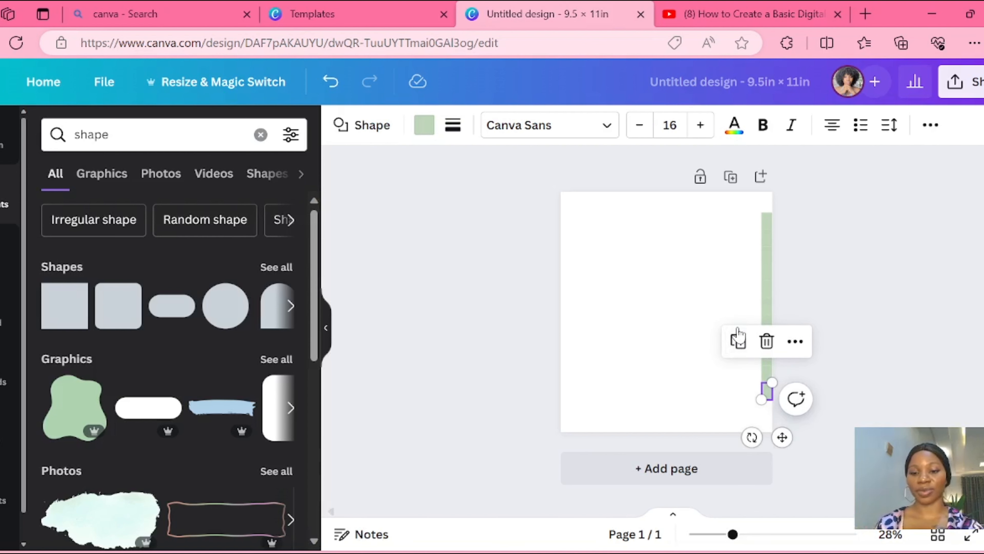
{"action": "left_click", "coordinate": [740, 342]}
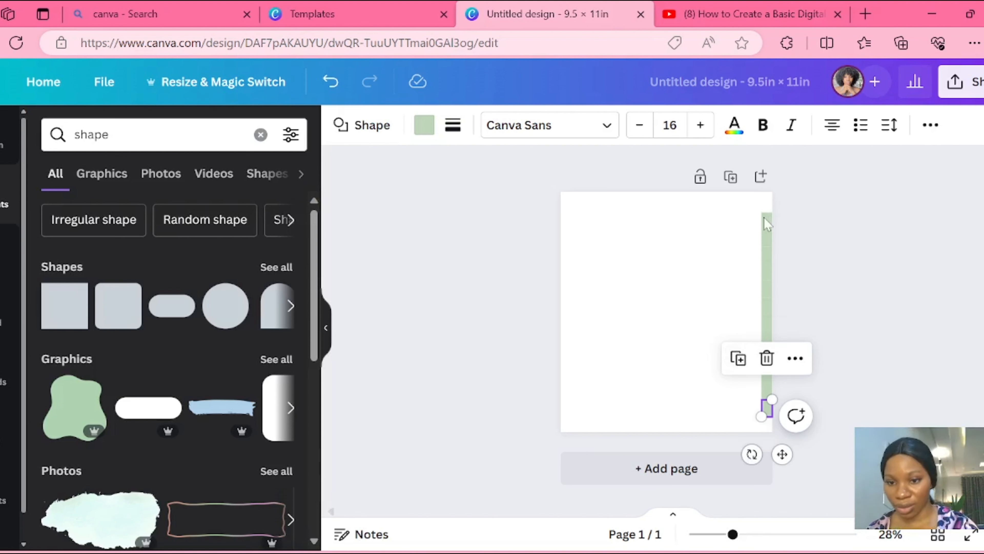
- Recolour the first three tabs from the top with the Brand Kit maroon #764d52, mauve #aa9ba3 and grey #817878, in that order
{"action": "scroll", "coordinate": [666, 285], "scroll_direction": "up", "scroll_amount": 5}
{"action": "scroll", "coordinate": [667, 325], "scroll_direction": "up", "scroll_amount": 1}
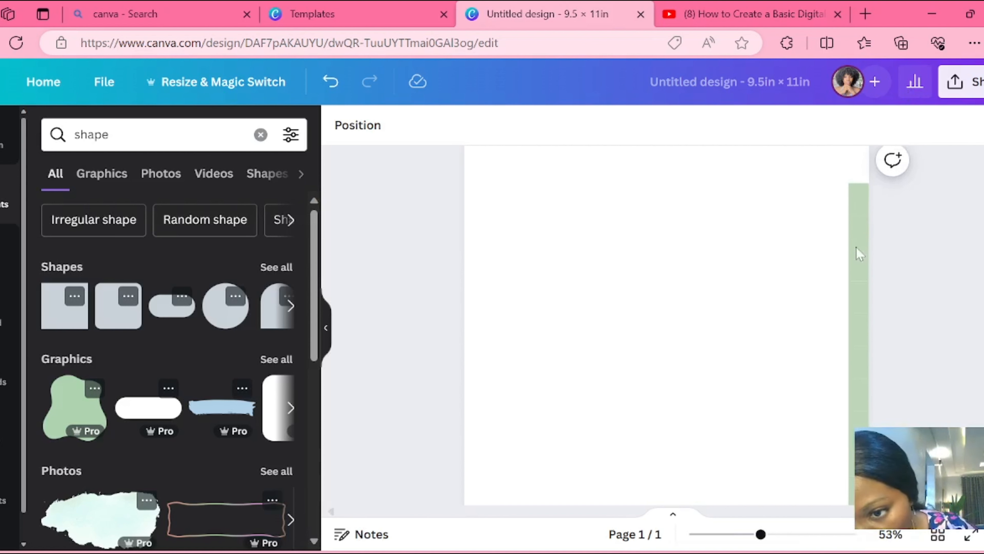
{"action": "scroll", "coordinate": [865, 400], "scroll_direction": "down", "scroll_amount": 1}
{"action": "scroll", "coordinate": [871, 360], "scroll_direction": "down", "scroll_amount": 3}
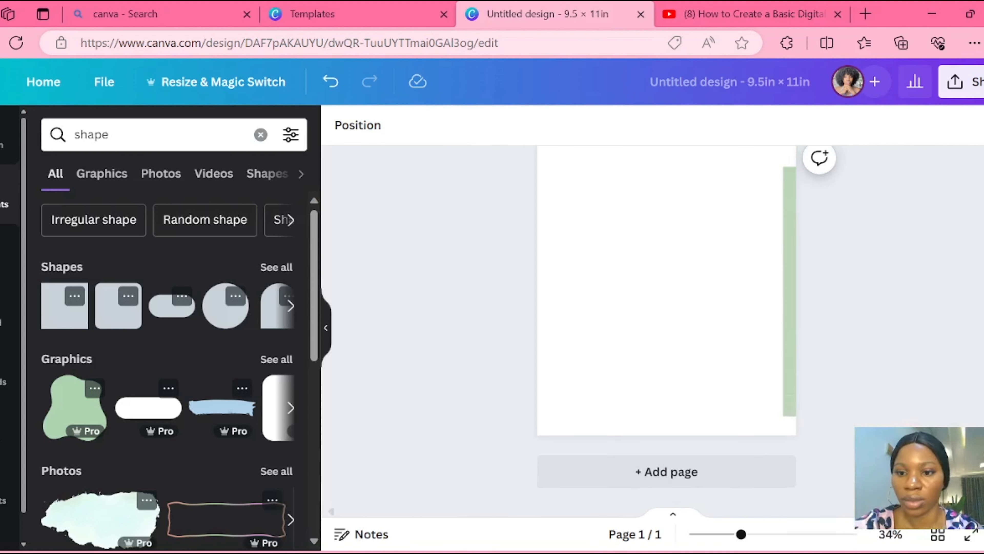
{"action": "left_click", "coordinate": [780, 199]}
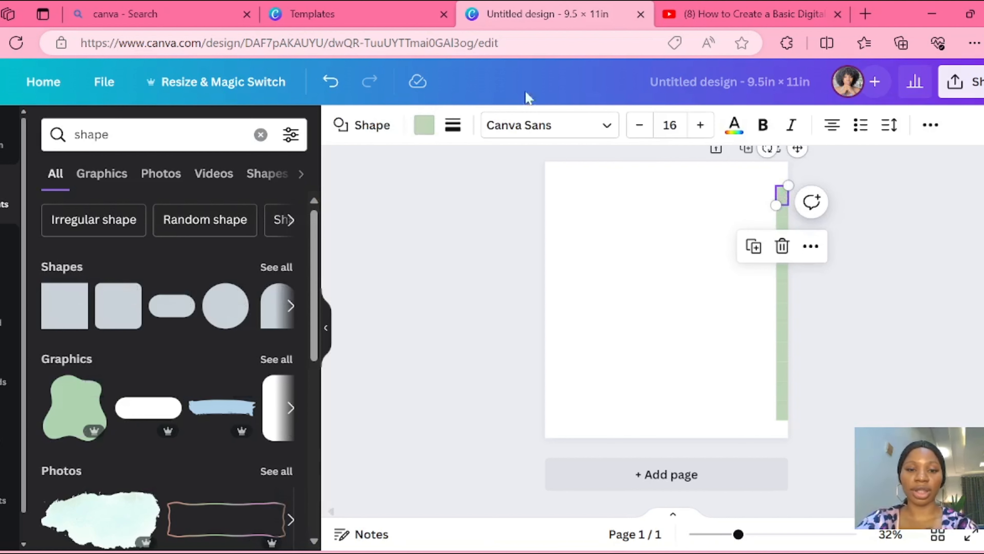
{"action": "left_click", "coordinate": [424, 125]}
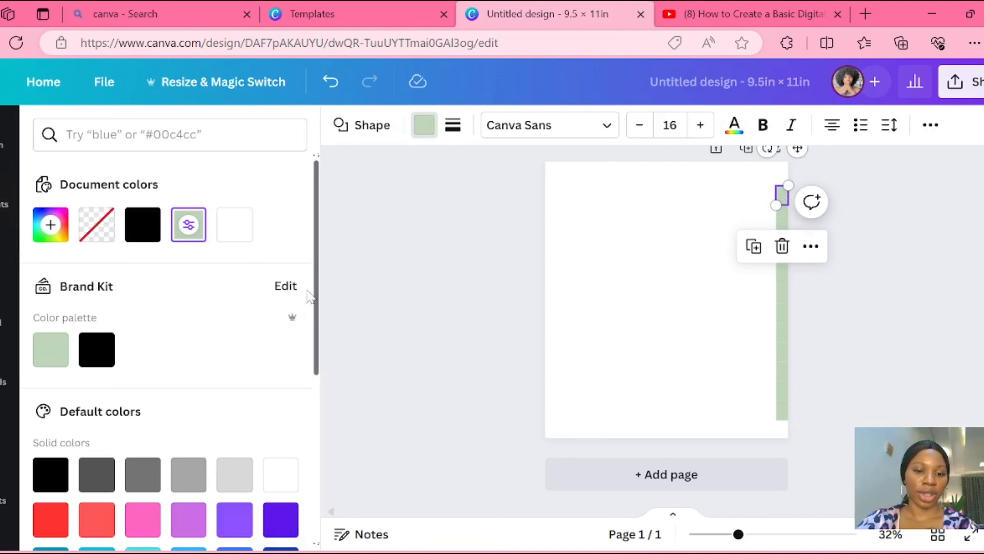
{"action": "left_click_drag", "start_coordinate": [321, 294], "coordinate": [325, 385]}
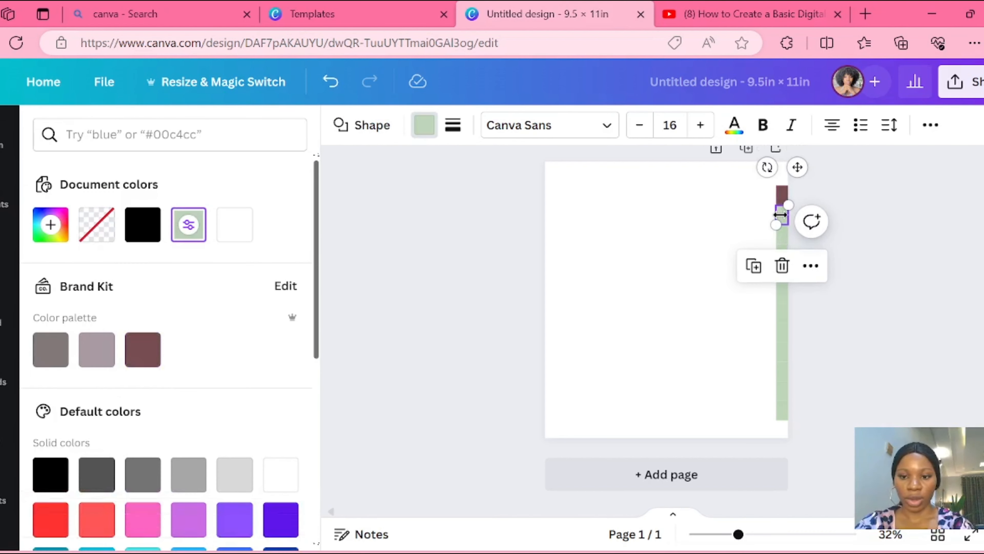
{"action": "left_click", "coordinate": [96, 350]}
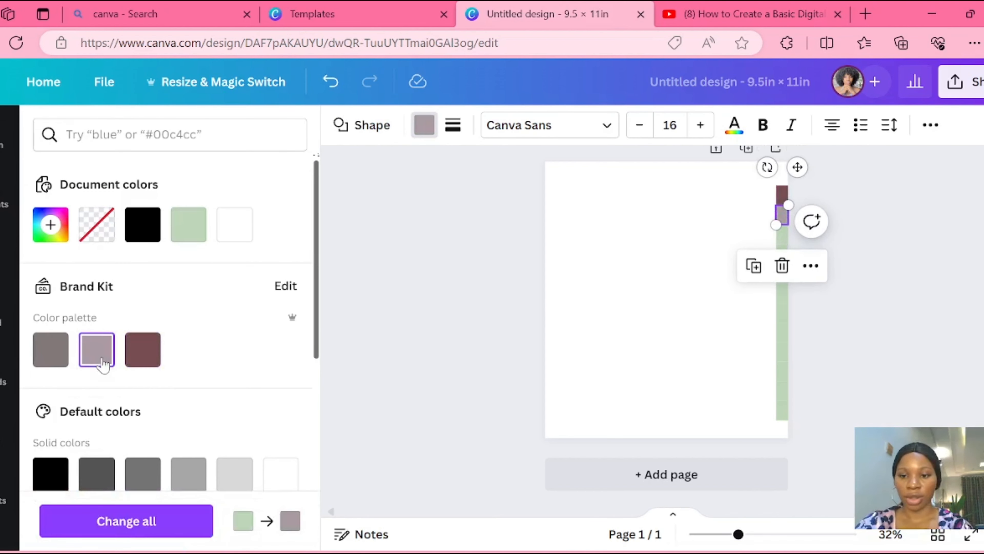
{"action": "left_click", "coordinate": [783, 236]}
{"action": "left_click", "coordinate": [50, 349]}
- Recolour the fourth, fifth and sixth tabs maroon #764d52, mauve #aa9ba3 and grey #817878 respectively
{"action": "left_click", "coordinate": [783, 254]}
{"action": "left_click", "coordinate": [143, 348]}
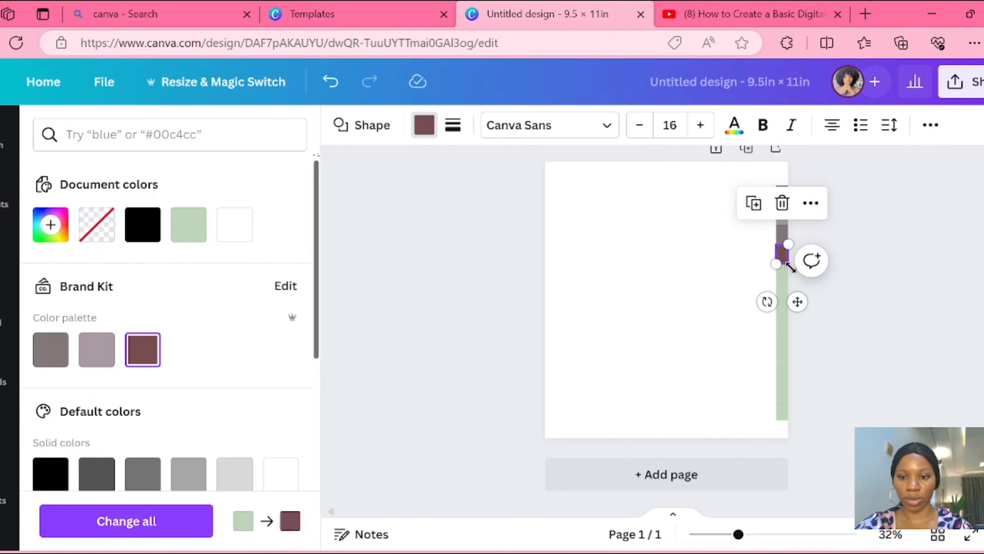
{"action": "left_click", "coordinate": [783, 273]}
{"action": "left_click", "coordinate": [97, 349]}
{"action": "left_click", "coordinate": [783, 294]}
{"action": "left_click", "coordinate": [51, 348]}
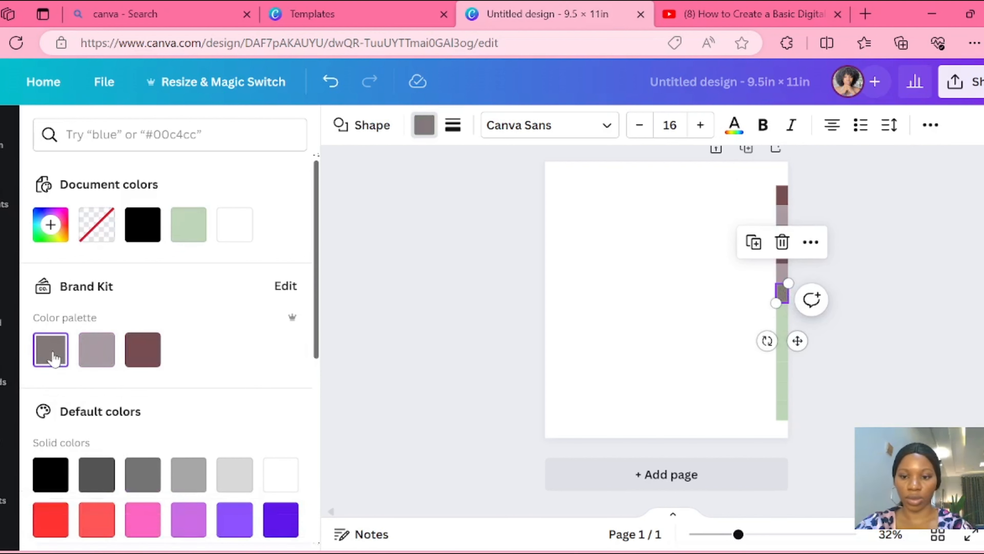
- Recolour the seventh tab maroon #764d52, the eighth mauve #aa9ba3 and the ninth maroon #764d52
{"action": "left_click", "coordinate": [783, 312]}
{"action": "left_click", "coordinate": [143, 348]}
{"action": "left_click", "coordinate": [783, 331]}
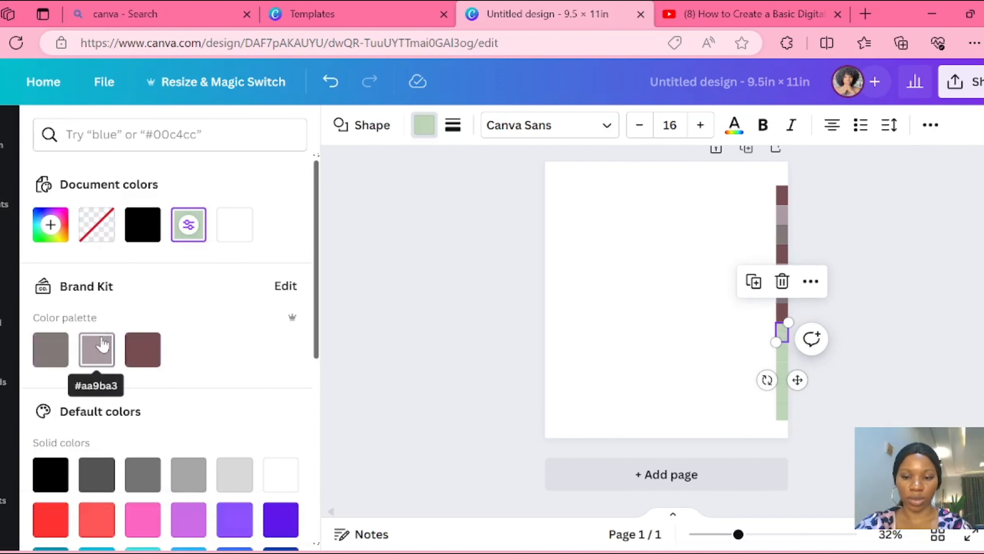
{"action": "left_click", "coordinate": [97, 349]}
{"action": "left_click", "coordinate": [782, 352]}
{"action": "left_click", "coordinate": [51, 349]}
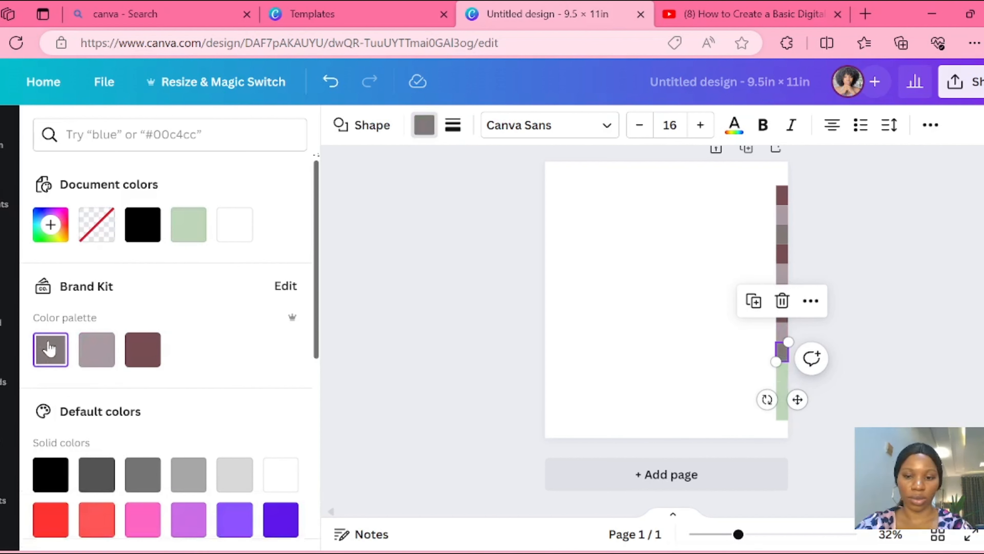
{"action": "left_click", "coordinate": [143, 349]}
- Recolour the tenth tab mauve #aa9ba3, the eleventh grey #817878 and the twelfth maroon #764d52 from the Brand Kit
{"action": "left_click", "coordinate": [782, 371]}
{"action": "left_click", "coordinate": [96, 349]}
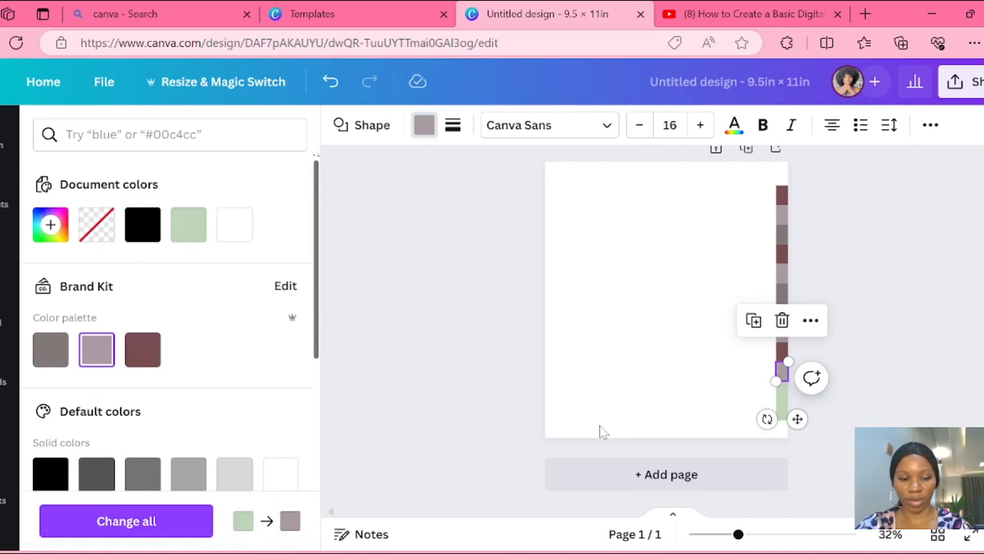
{"action": "left_click", "coordinate": [782, 391]}
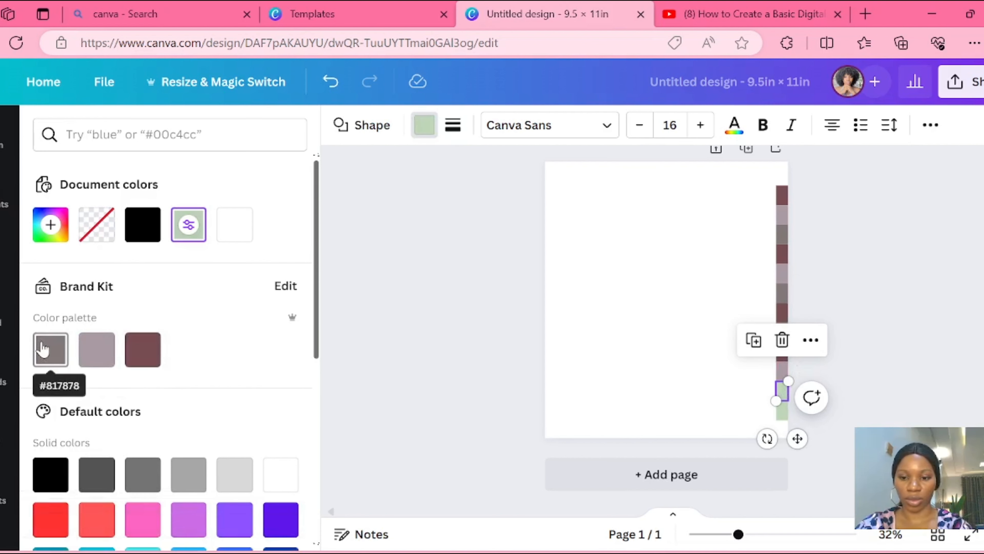
{"action": "left_click", "coordinate": [50, 349]}
{"action": "key", "text": "Tab"}
{"action": "left_click", "coordinate": [143, 349]}
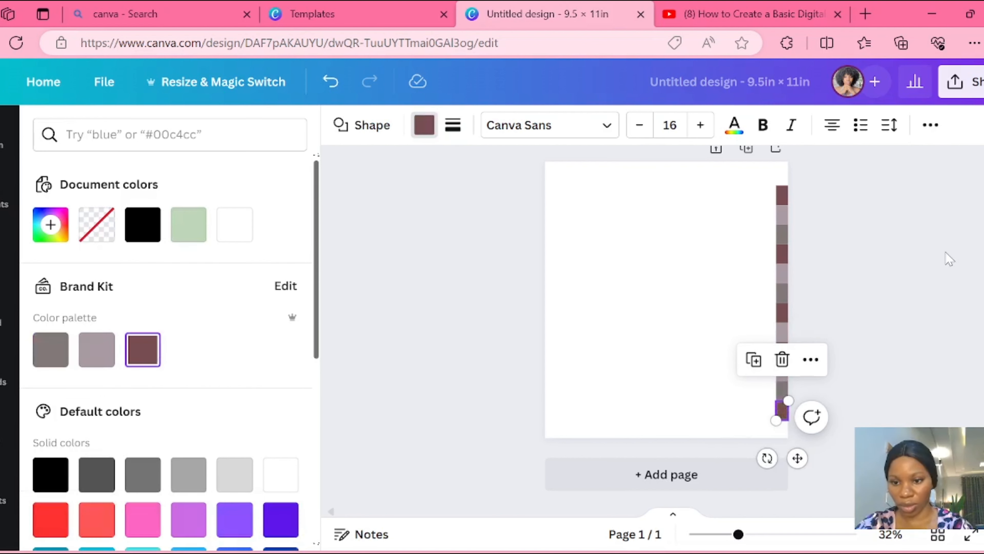
{"action": "left_click", "coordinate": [949, 259]}
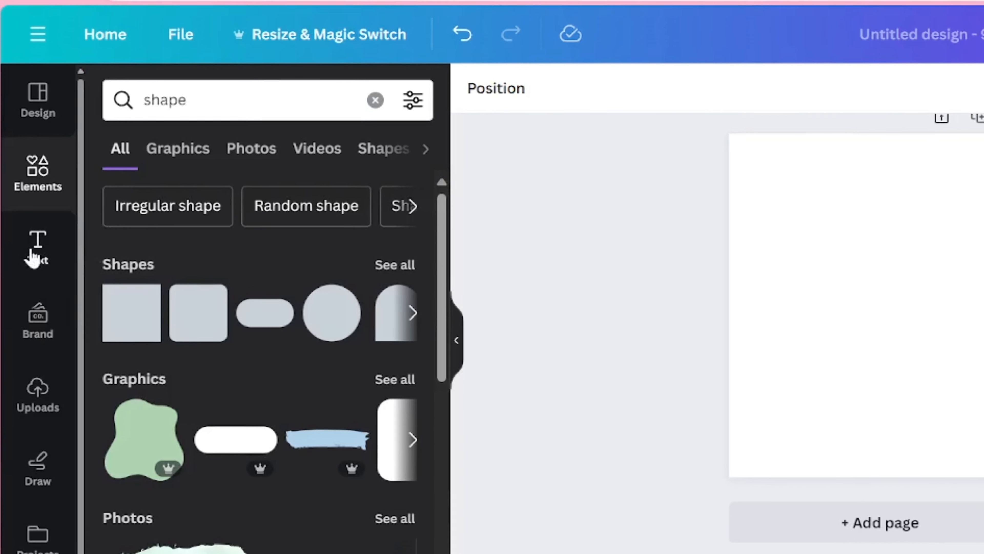
- Add a "jan" heading in Arapey and fit it onto the topmost tab as white vertical text at size 22.4
{"action": "left_click", "coordinate": [39, 244]}
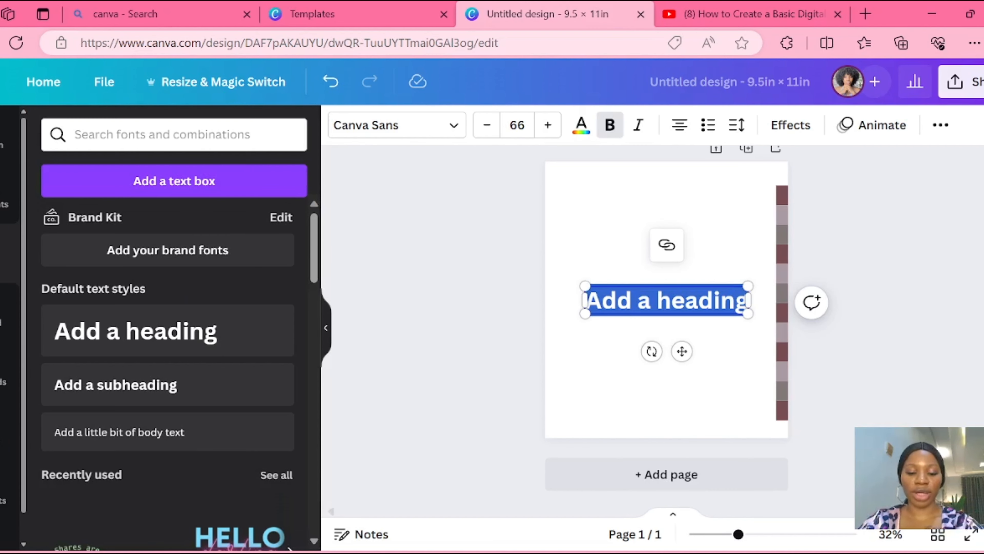
{"action": "type", "text": "jan"}
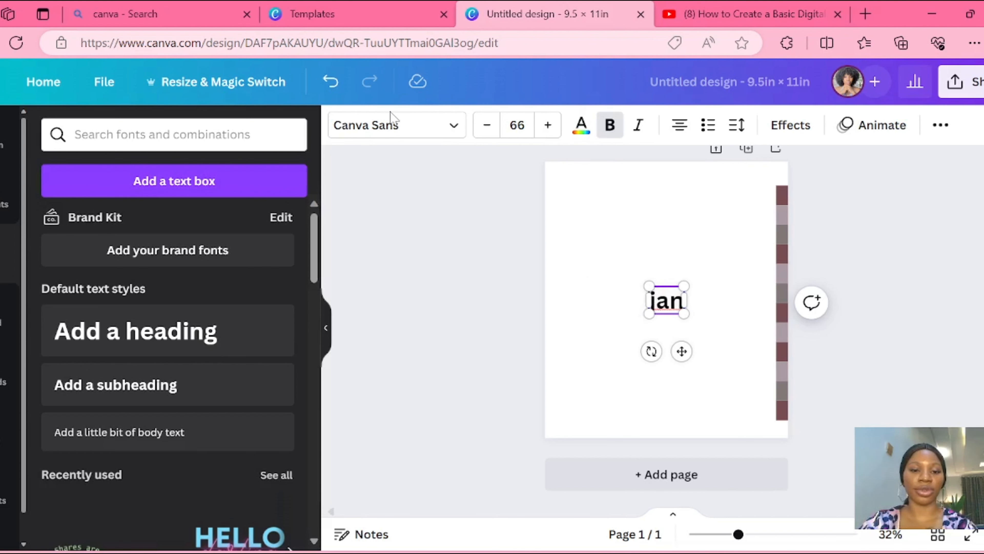
{"action": "left_click", "coordinate": [414, 126]}
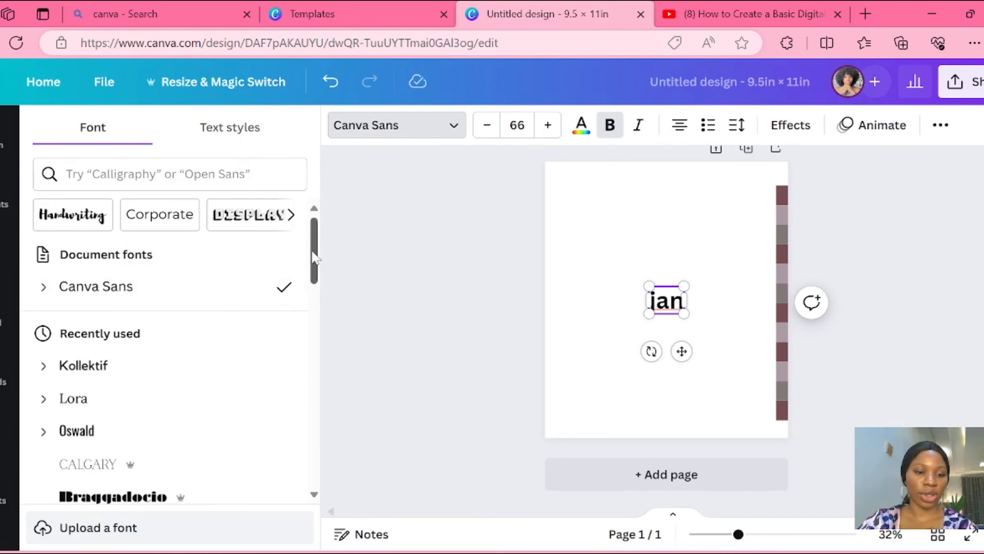
{"action": "left_click_drag", "start_coordinate": [315, 256], "coordinate": [315, 364]}
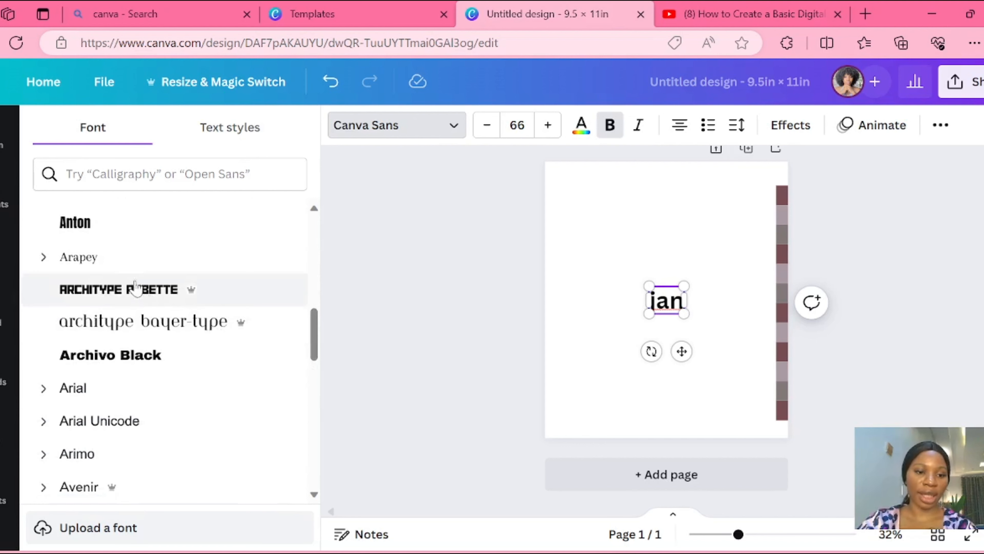
{"action": "left_click", "coordinate": [123, 268]}
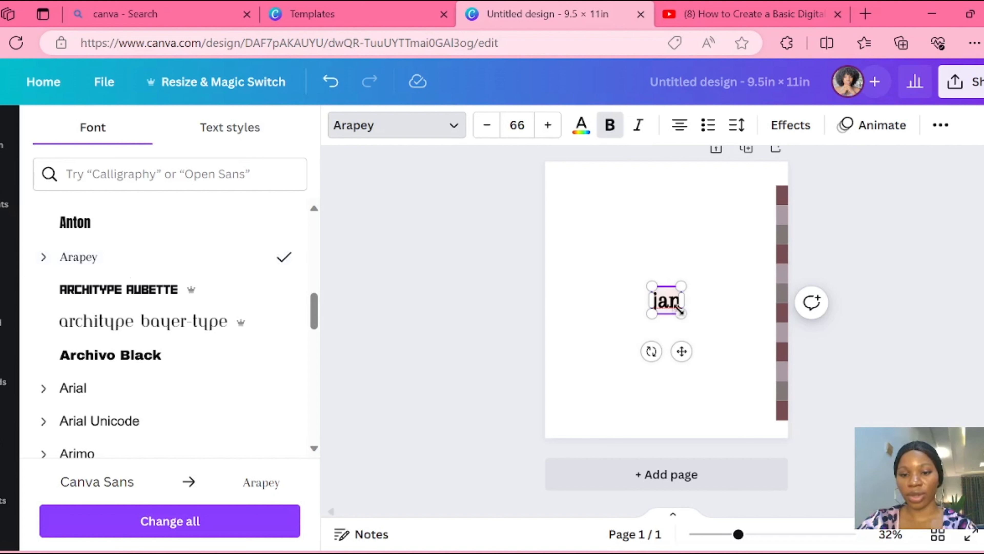
{"action": "left_click_drag", "start_coordinate": [675, 311], "coordinate": [739, 213]}
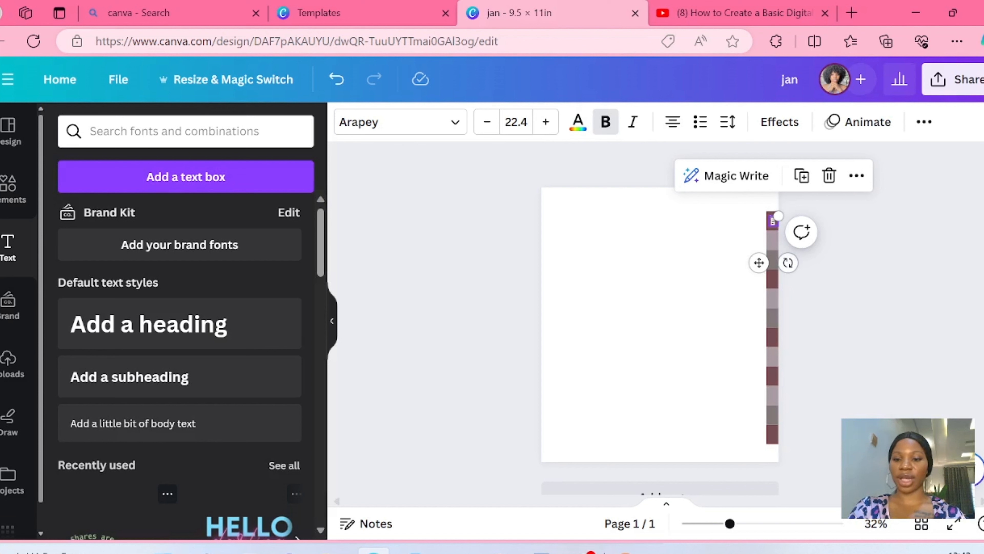
- Duplicate the jan label onto the second tab, then keep duplicating it downwards until all twelve tabs carry a copy
{"action": "left_click", "coordinate": [800, 178]}
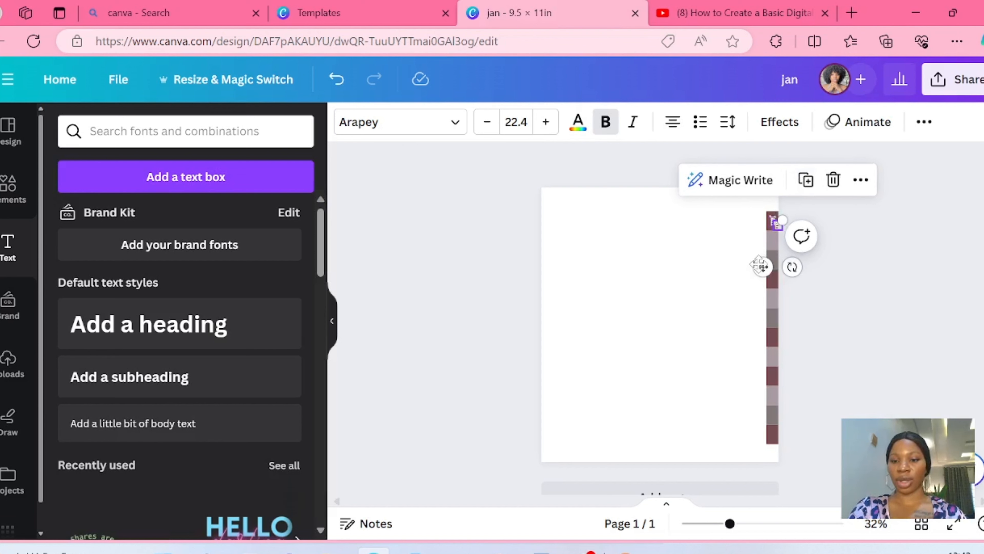
{"action": "left_click_drag", "start_coordinate": [760, 266], "coordinate": [756, 281]}
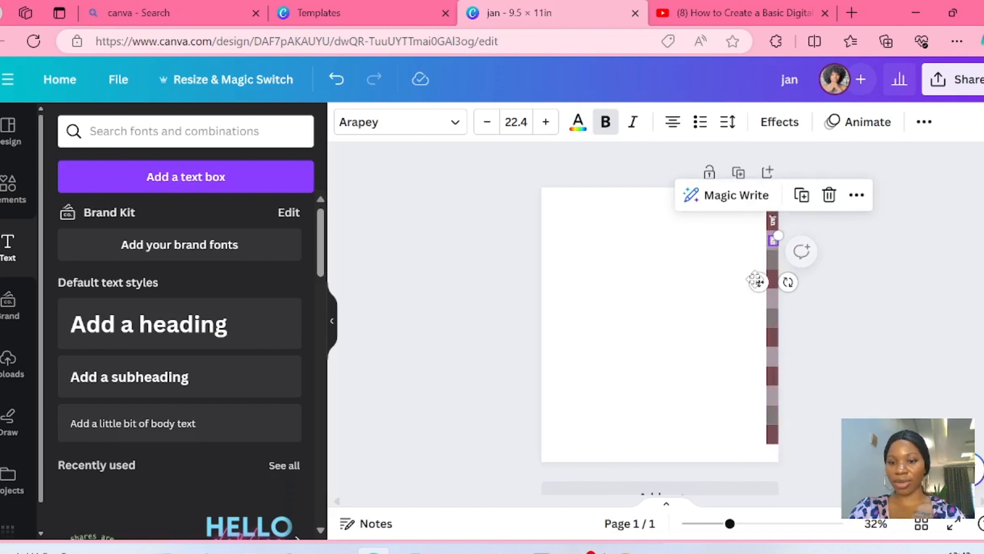
{"action": "left_click", "coordinate": [801, 207]}
{"action": "left_click", "coordinate": [801, 213]}
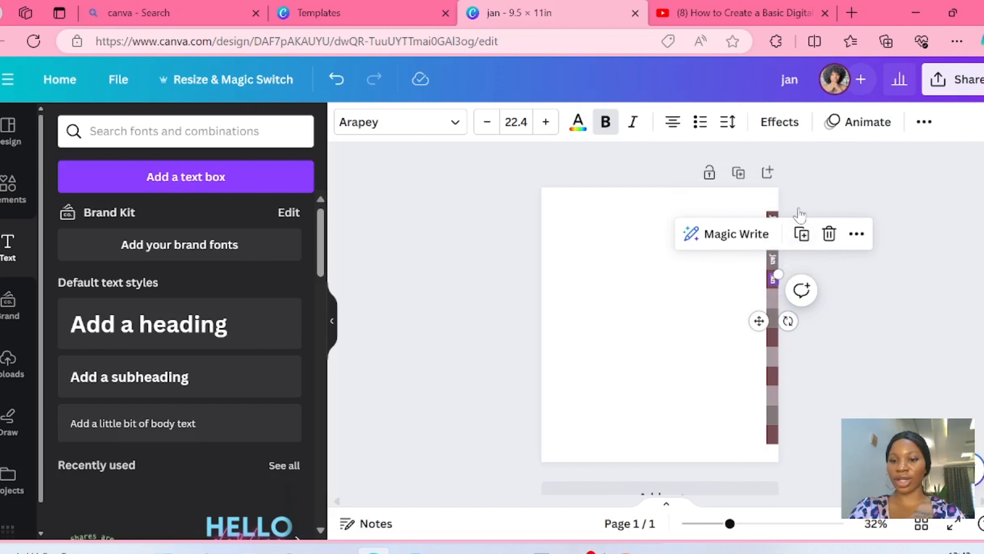
{"action": "left_click", "coordinate": [801, 233]}
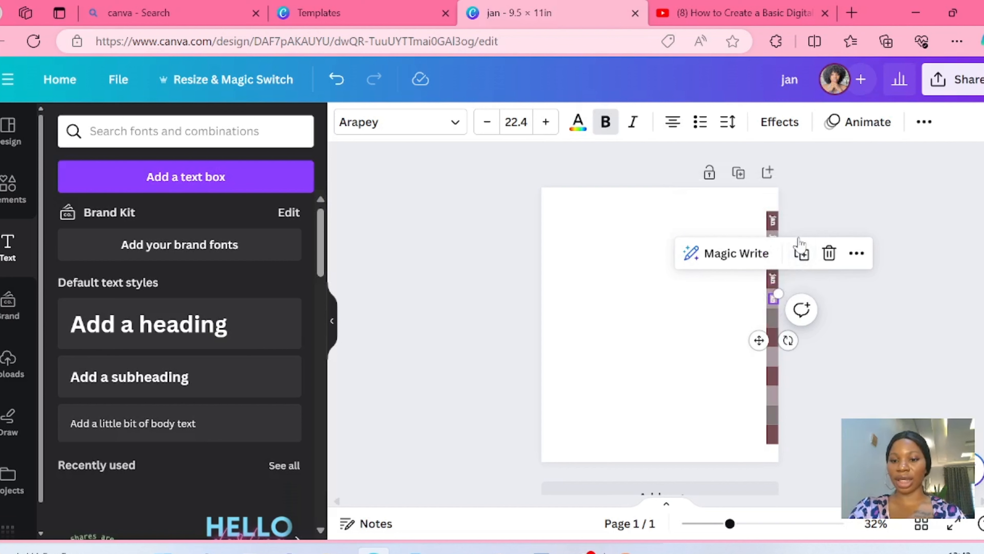
{"action": "left_click", "coordinate": [802, 254]}
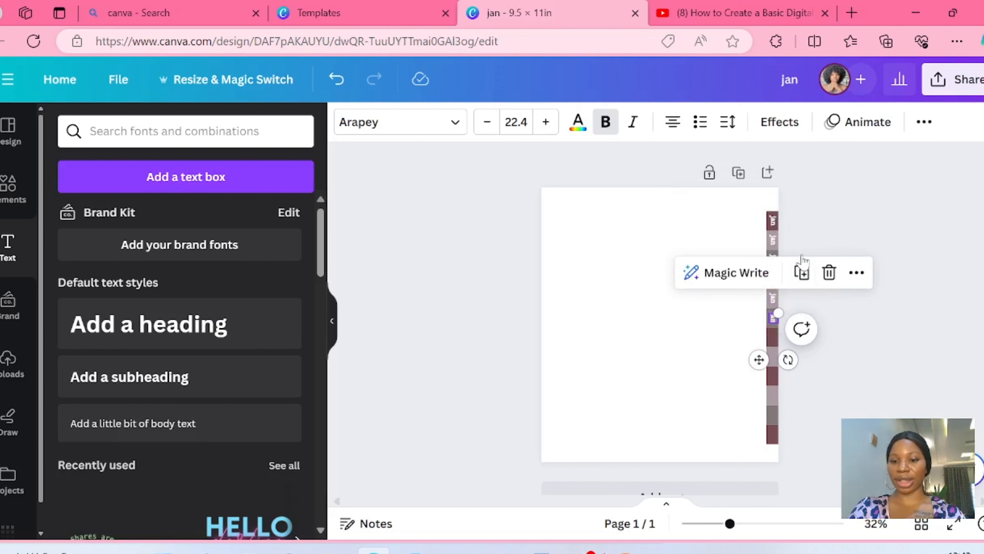
{"action": "left_click", "coordinate": [802, 273]}
{"action": "left_click", "coordinate": [801, 292]}
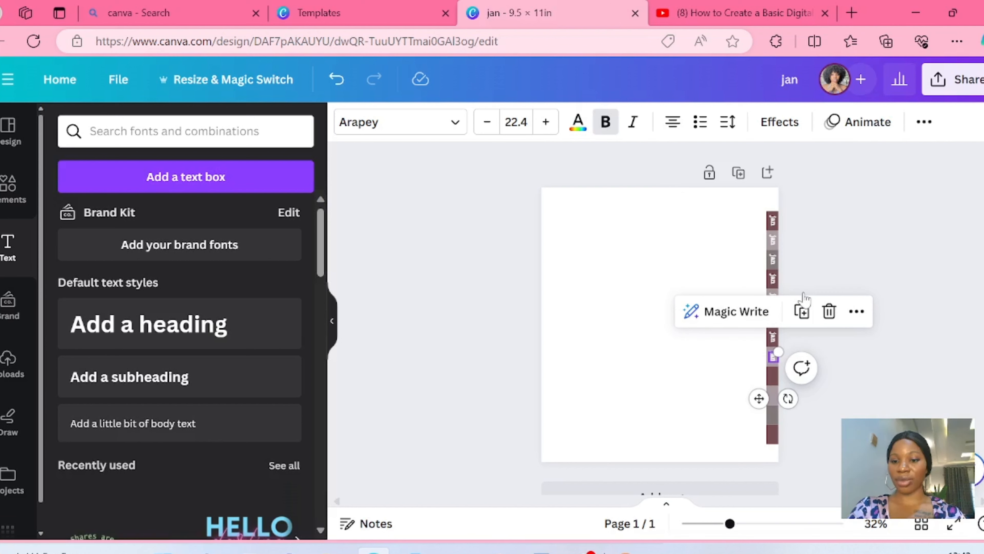
{"action": "left_click", "coordinate": [802, 311]}
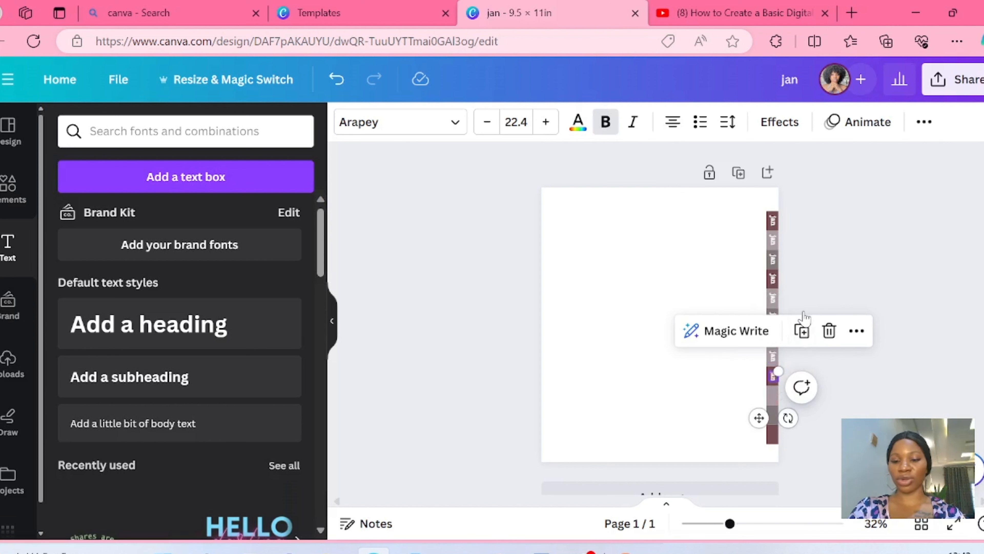
{"action": "left_click", "coordinate": [801, 330]}
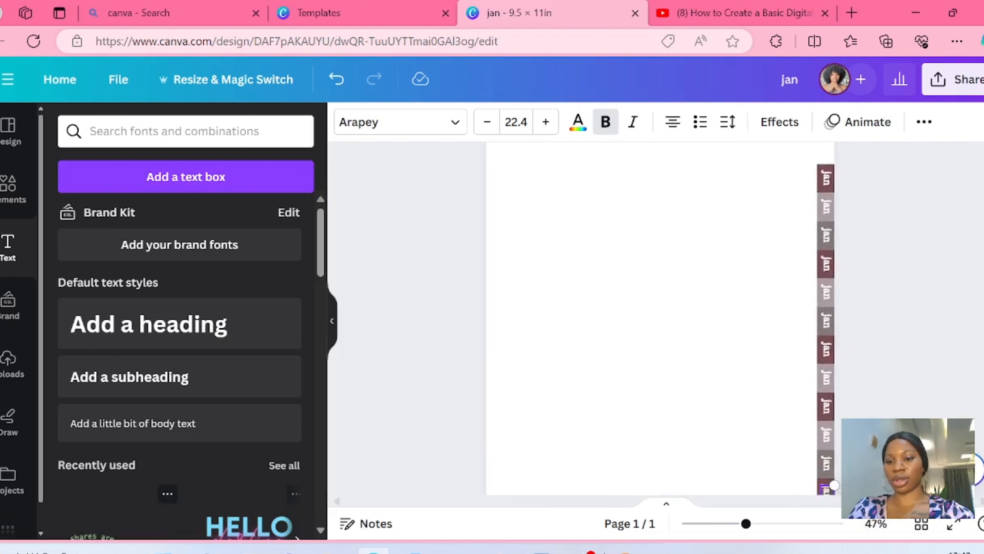
- Replace the label text on the second tab with "fed"
{"action": "scroll", "coordinate": [660, 318], "scroll_direction": "up", "scroll_amount": 2}
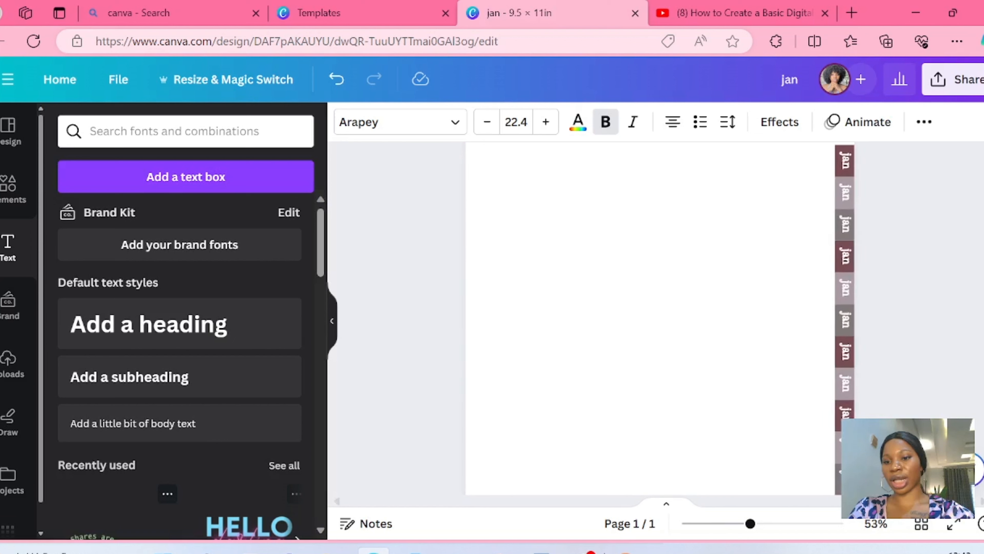
{"action": "scroll", "coordinate": [661, 318], "scroll_direction": "down", "scroll_amount": 3}
{"action": "scroll", "coordinate": [660, 318], "scroll_direction": "down", "scroll_amount": 1}
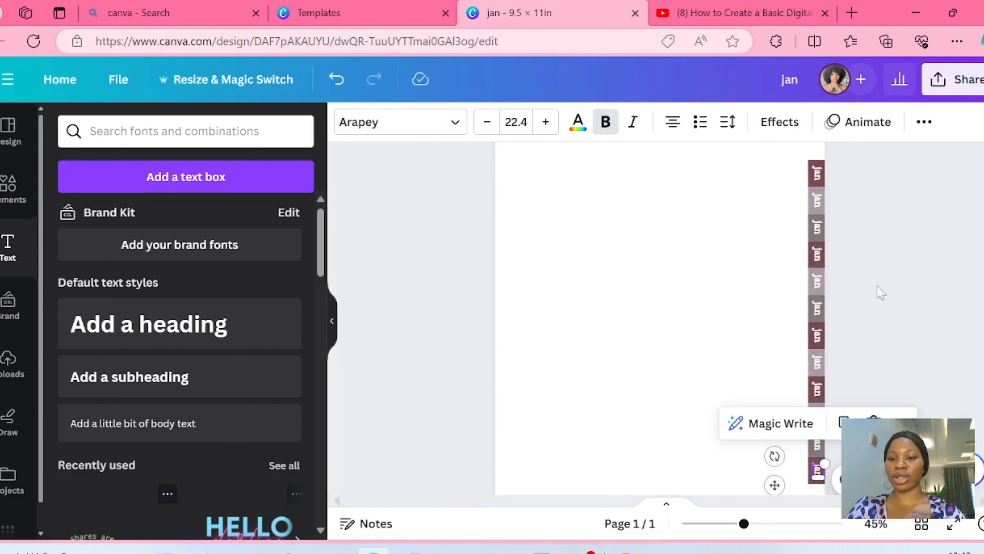
{"action": "left_click", "coordinate": [820, 199]}
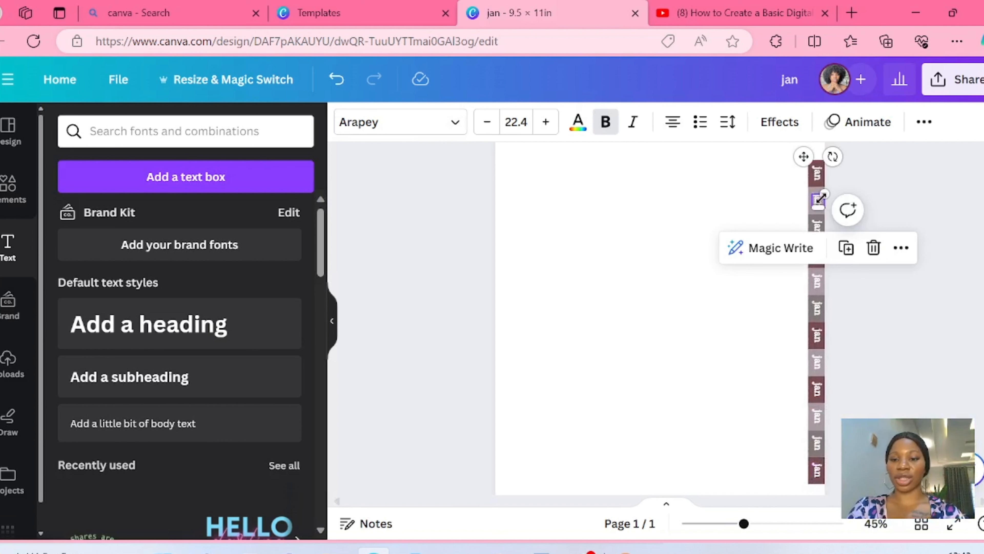
{"action": "double_click", "coordinate": [820, 205]}
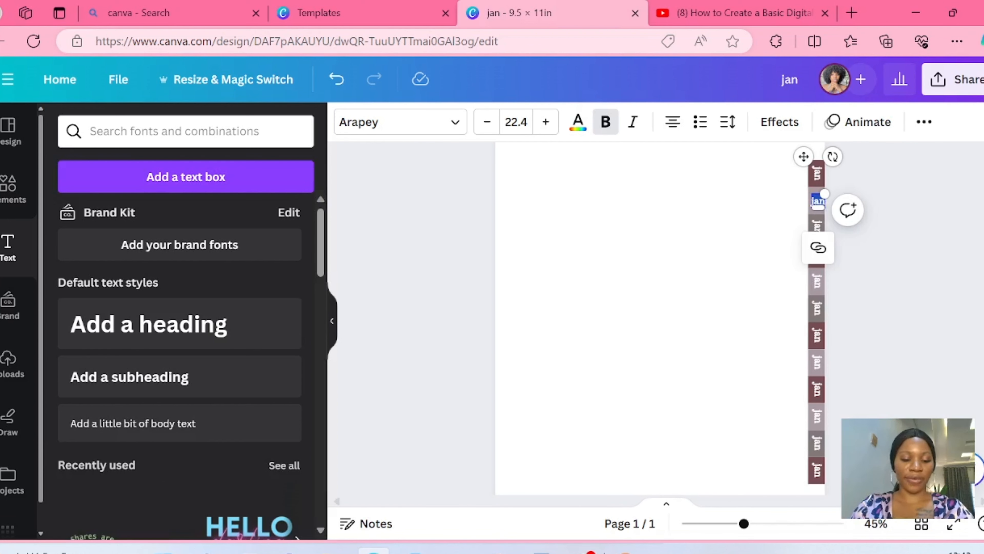
{"action": "type", "text": "feb"}
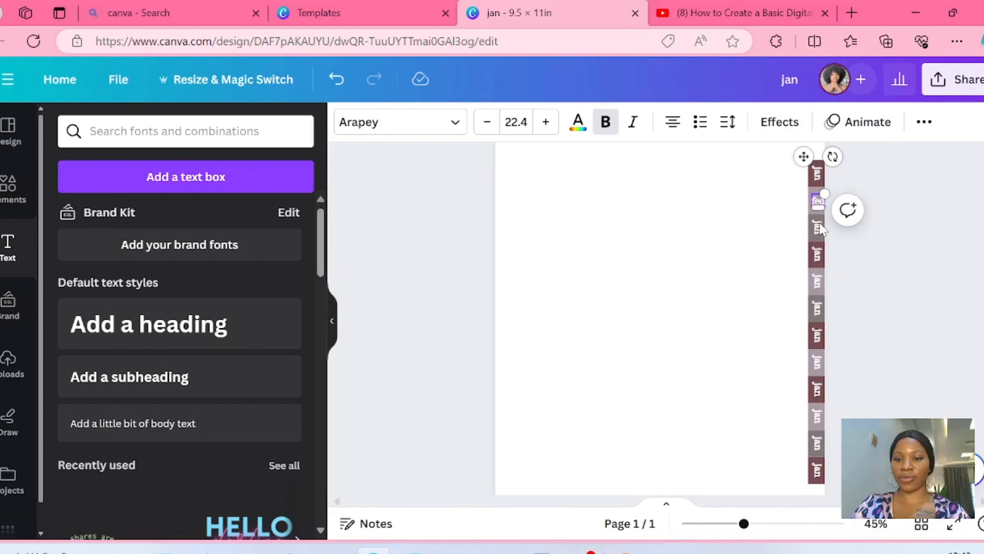
- Replace the labels on the third, fourth and fifth tabs with "mar", "apr" and "may"
{"action": "left_click", "coordinate": [821, 232]}
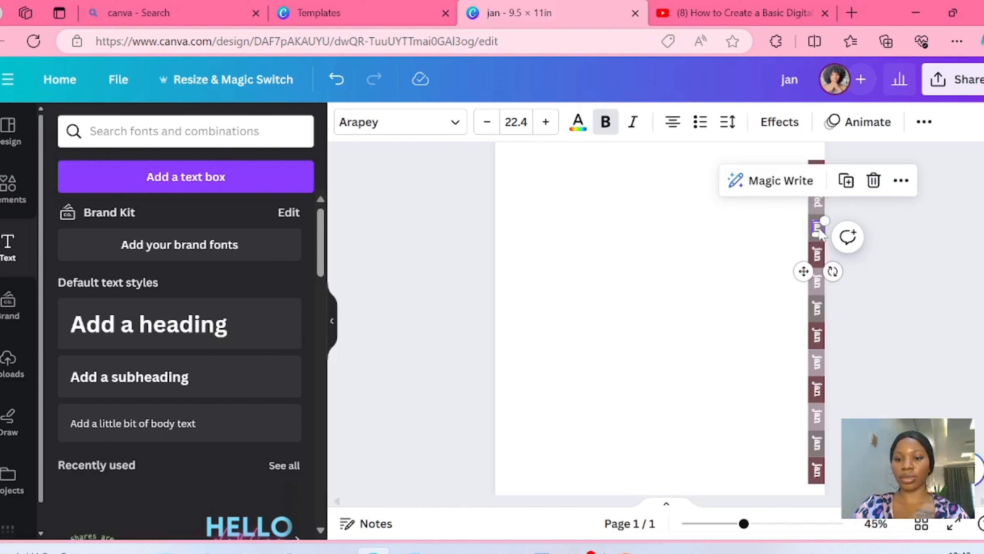
{"action": "double_click", "coordinate": [820, 230]}
{"action": "key", "text": "BackSpace"}
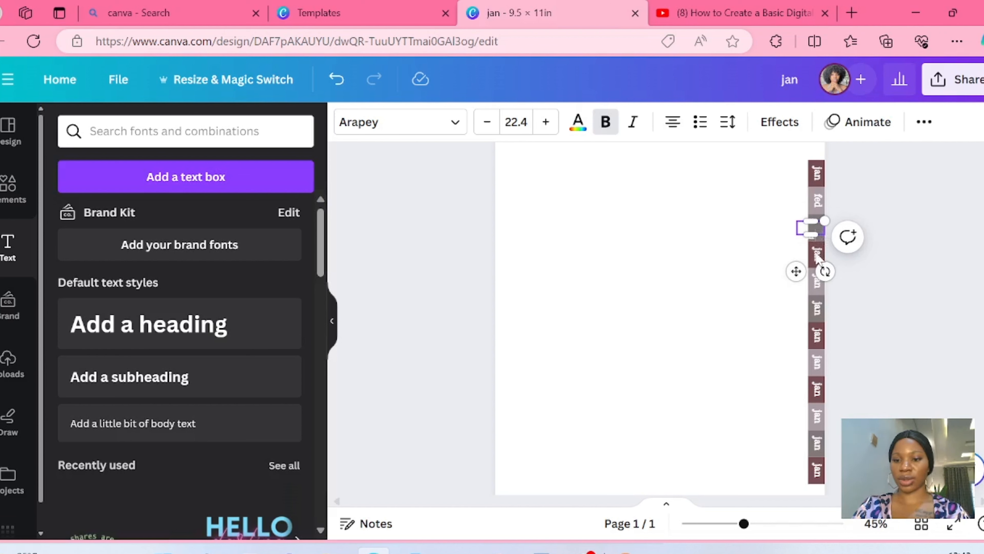
{"action": "type", "text": "ma"}
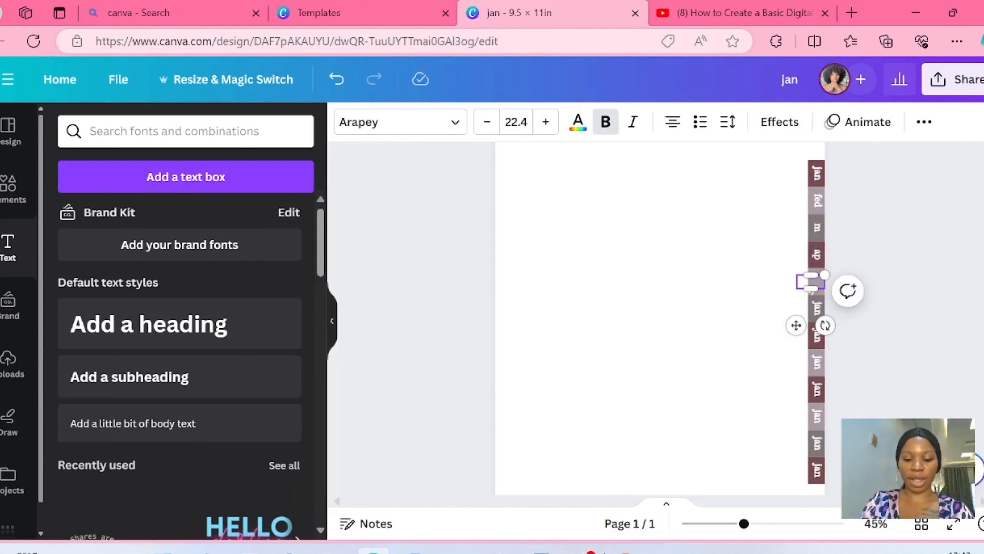
- Replace the labels on the sixth, seventh and eighth tabs with "jun", "jul" and "aug"
{"action": "double_click", "coordinate": [817, 308]}
{"action": "type", "text": "jun"}
{"action": "double_click", "coordinate": [817, 335]}
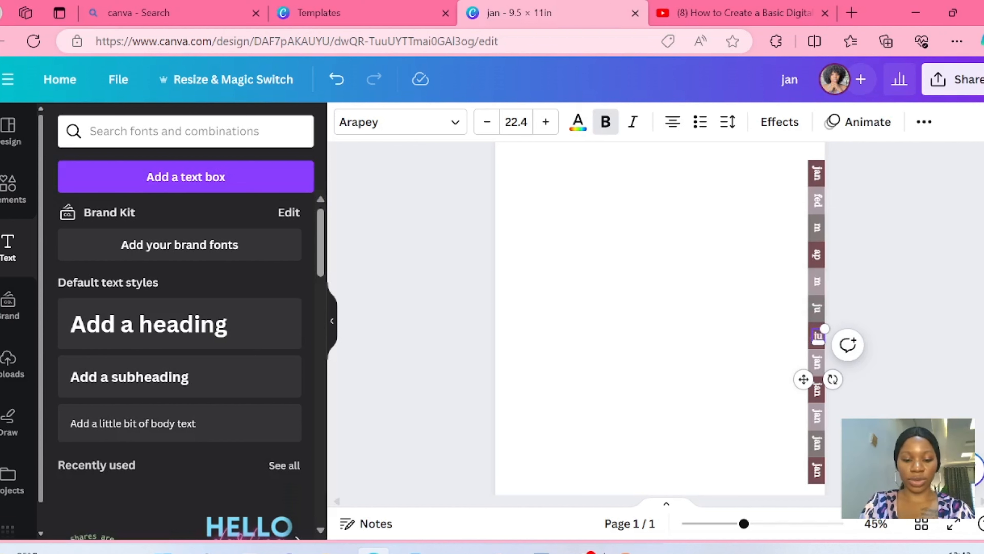
{"action": "type", "text": "july"}
{"action": "double_click", "coordinate": [817, 363]}
{"action": "type", "text": "aug"}
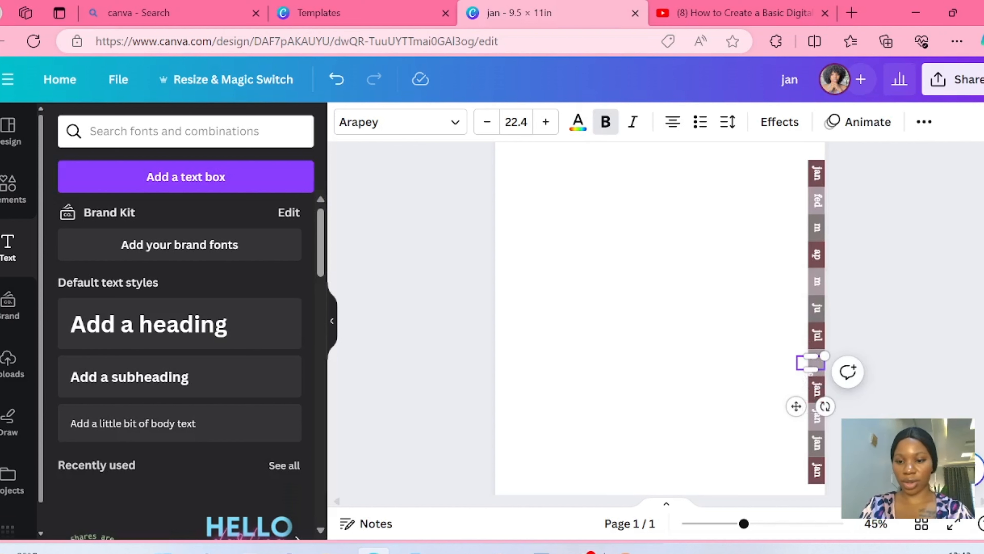
- Replace the labels on the last four tabs with "sep", "oct", "nov" and "dec"
{"action": "double_click", "coordinate": [818, 390]}
{"action": "type", "text": "sep"}
{"action": "double_click", "coordinate": [818, 417]}
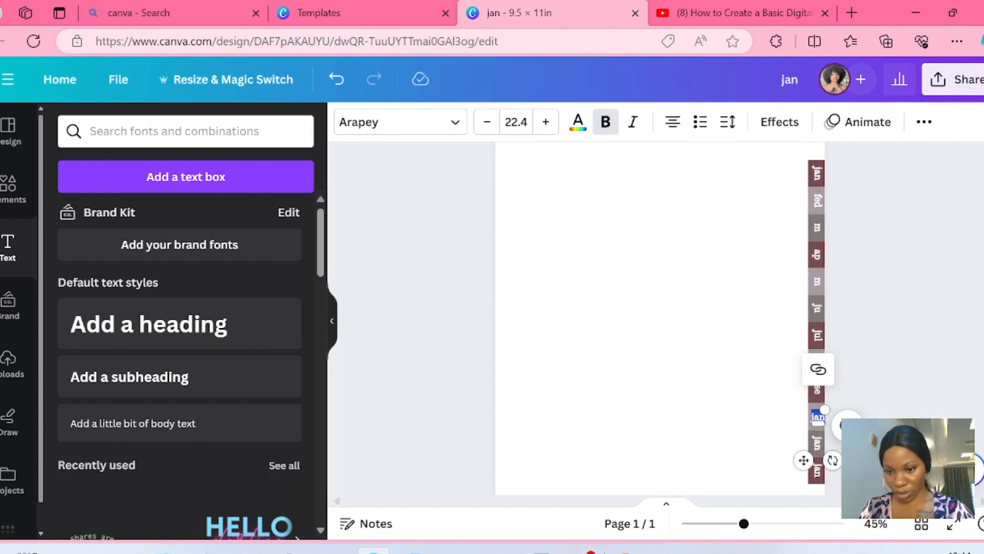
{"action": "type", "text": "oct"}
{"action": "double_click", "coordinate": [818, 444]}
{"action": "type", "text": "nov"}
{"action": "double_click", "coordinate": [818, 471]}
{"action": "type", "text": "dec"}
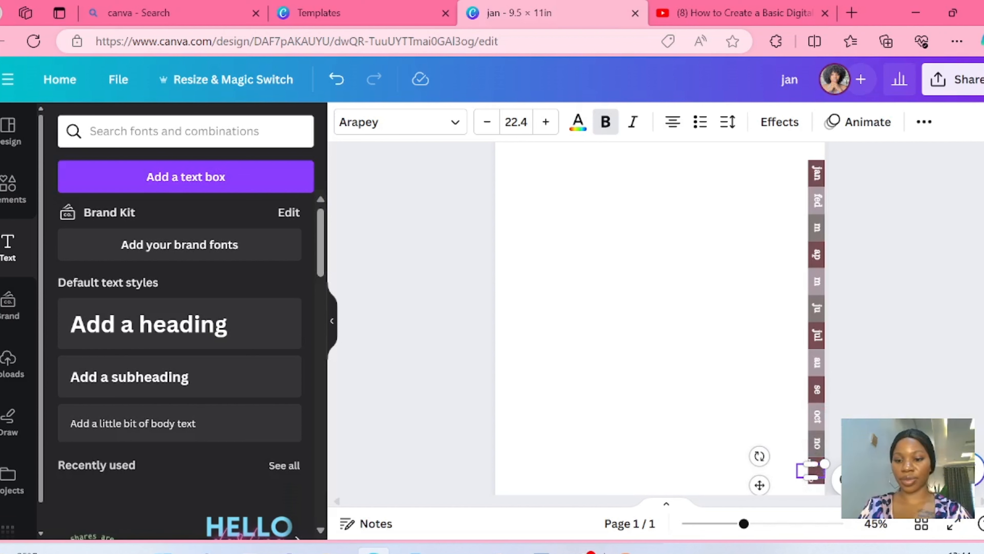
- Widen the cut-off month labels below feb's tab so that each one reads in full on a single line
{"action": "left_click", "coordinate": [817, 285]}
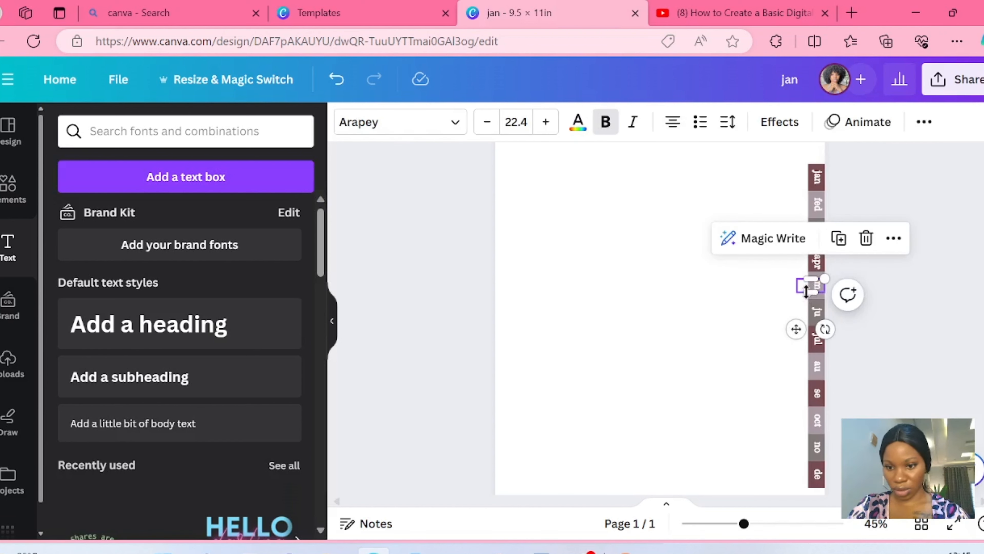
{"action": "left_click", "coordinate": [822, 292]}
{"action": "left_click_drag", "start_coordinate": [806, 291], "coordinate": [818, 327]}
{"action": "left_click", "coordinate": [818, 290]}
{"action": "left_click", "coordinate": [817, 312]}
{"action": "left_click", "coordinate": [867, 332]}
{"action": "left_click", "coordinate": [819, 367]}
{"action": "left_click_drag", "start_coordinate": [808, 375], "coordinate": [818, 461]}
{"action": "left_click", "coordinate": [817, 393]}
{"action": "left_click", "coordinate": [818, 420]}
{"action": "left_click", "coordinate": [817, 447]}
{"action": "left_click", "coordinate": [818, 451]}
{"action": "left_click", "coordinate": [818, 475]}
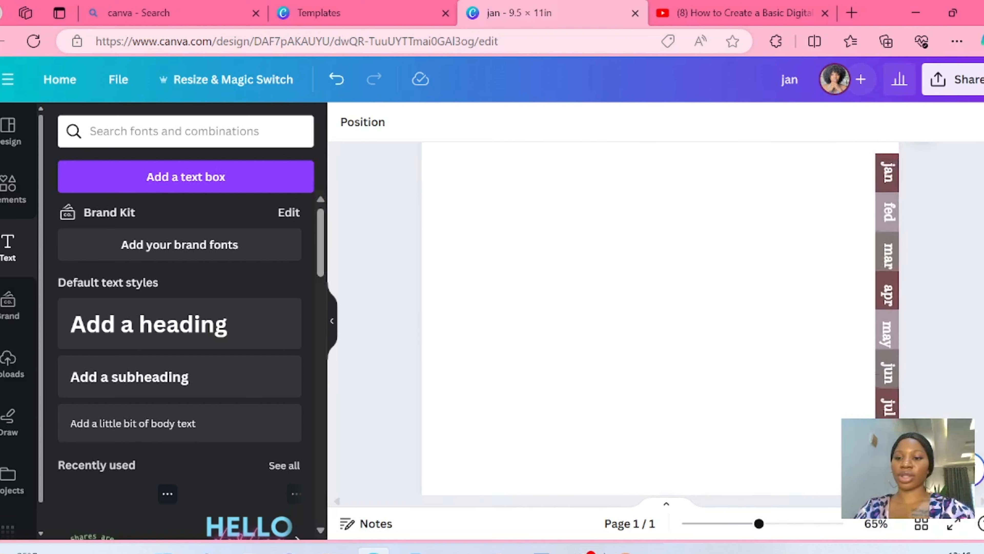
- Review the month labels from jan to dec along the whole tab column
{"action": "scroll", "coordinate": [659, 318], "scroll_direction": "down", "scroll_amount": 4}
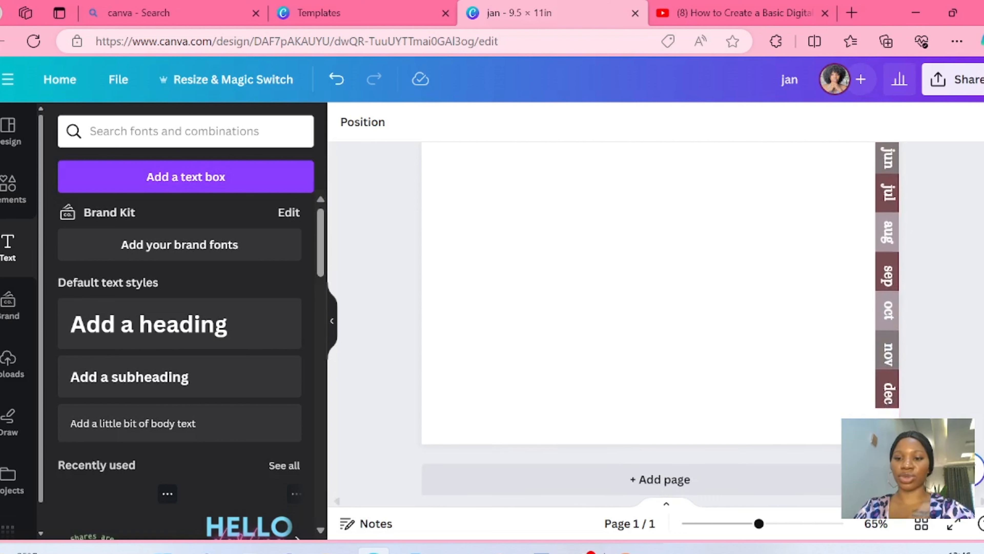
{"action": "scroll", "coordinate": [660, 318], "scroll_direction": "down", "scroll_amount": 5}
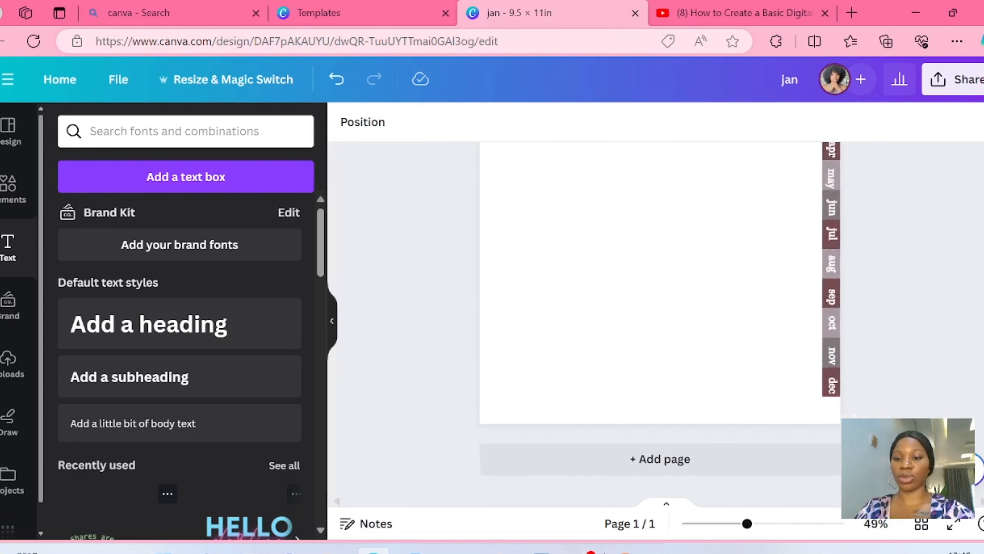
{"action": "scroll", "coordinate": [660, 318], "scroll_direction": "up", "scroll_amount": 1}
{"action": "scroll", "coordinate": [766, 210], "scroll_direction": "up", "scroll_amount": 1}
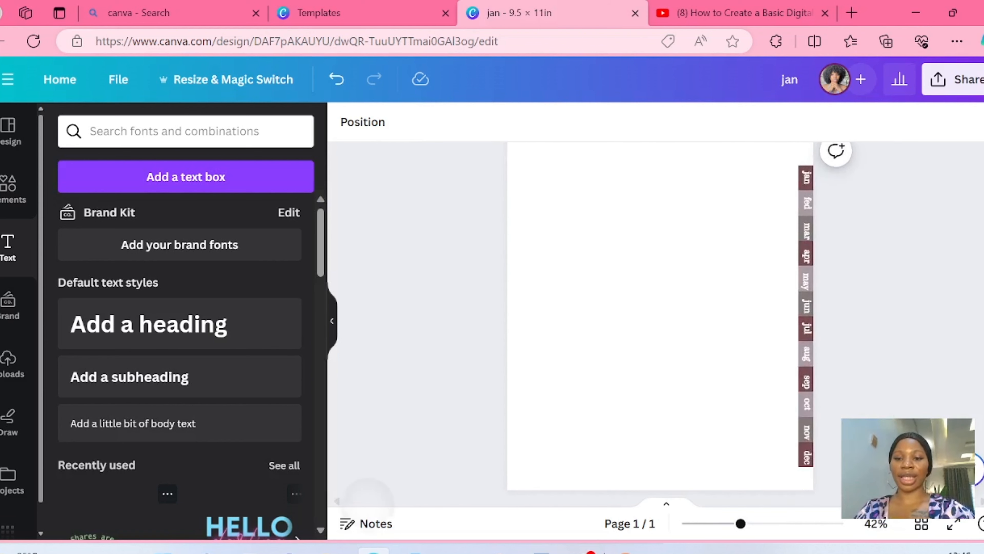
{"action": "scroll", "coordinate": [765, 209], "scroll_direction": "down", "scroll_amount": 3}
{"action": "left_click_drag", "start_coordinate": [766, 209], "coordinate": [793, 454]}
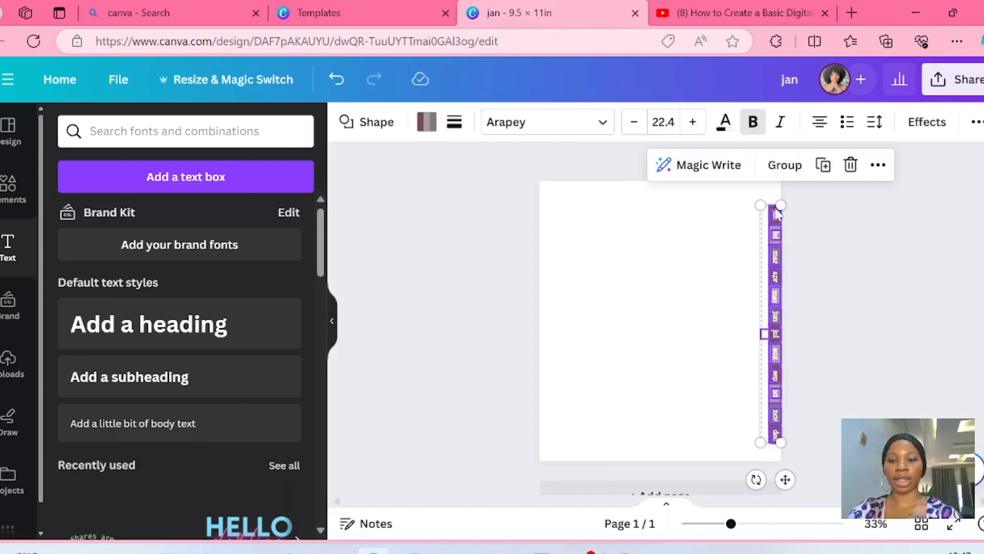
{"action": "left_click", "coordinate": [809, 367]}
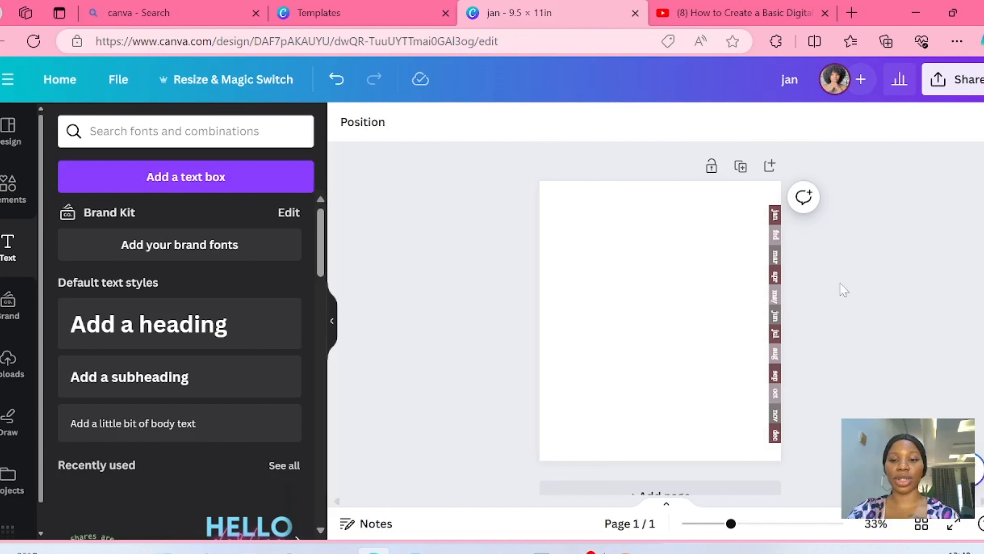
- Duplicate the planner page with its month tabs twelve times to make a 13-page document
{"action": "left_click", "coordinate": [740, 166]}
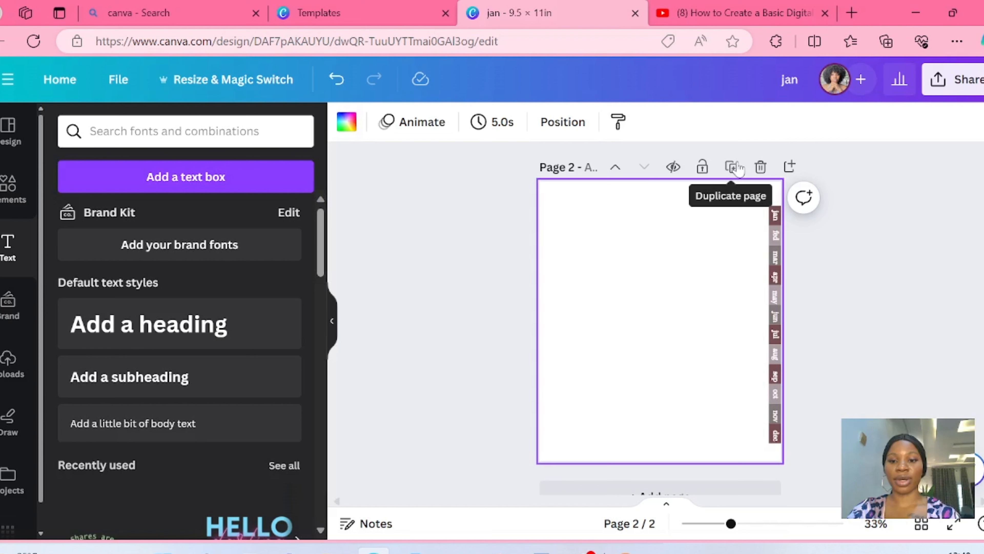
{"action": "left_click", "coordinate": [740, 167]}
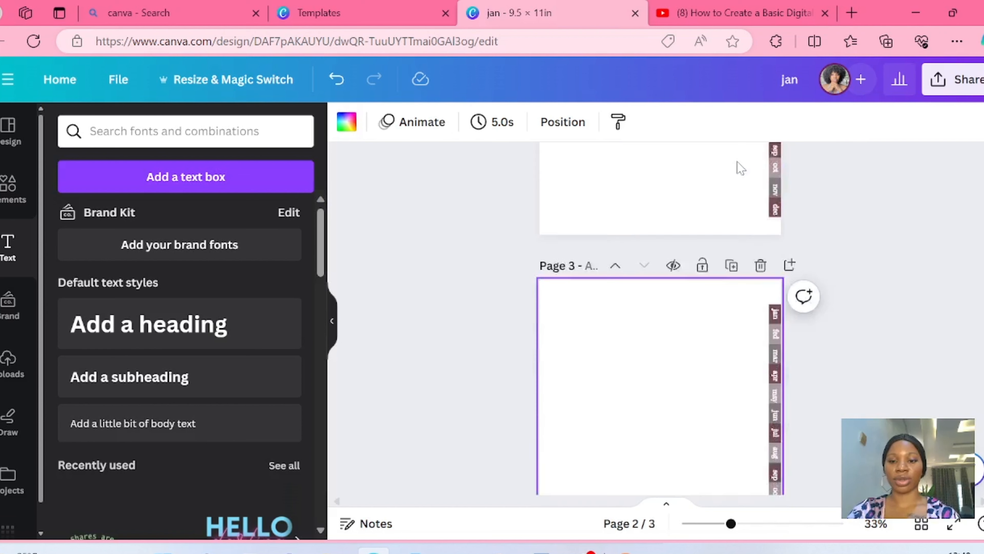
{"action": "left_click", "coordinate": [740, 167]}
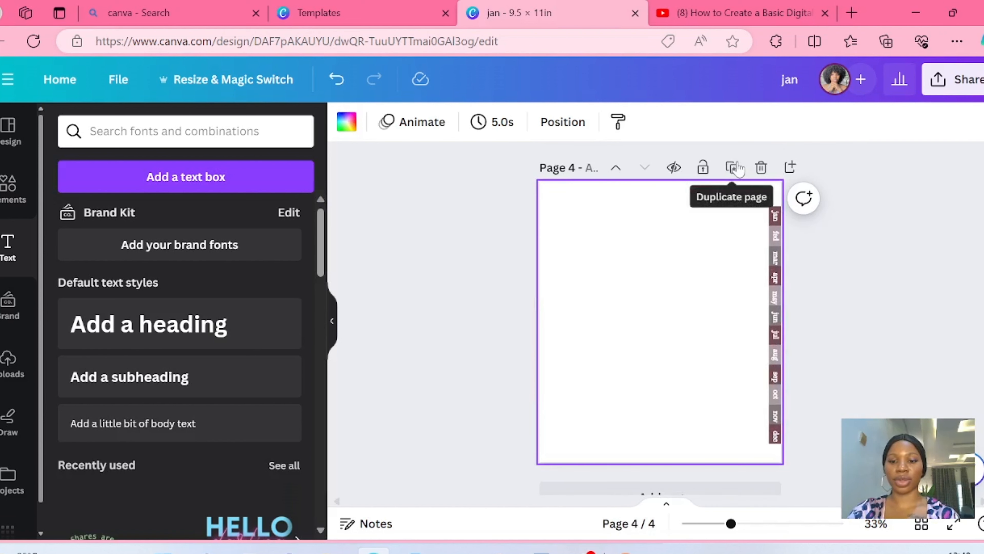
{"action": "left_click", "coordinate": [739, 167]}
{"action": "left_click", "coordinate": [740, 167]}
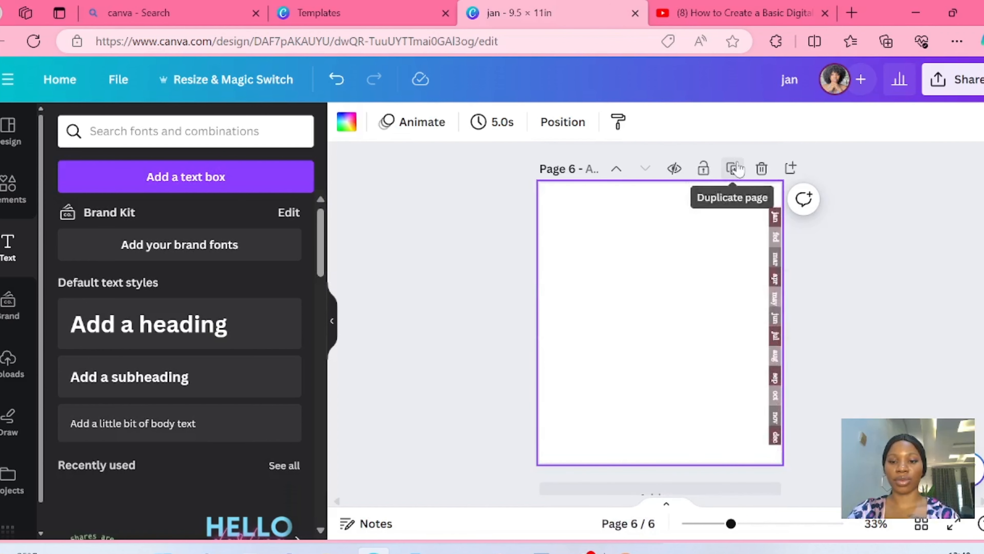
{"action": "left_click", "coordinate": [739, 169]}
{"action": "left_click", "coordinate": [739, 169]}
{"action": "left_click", "coordinate": [739, 168]}
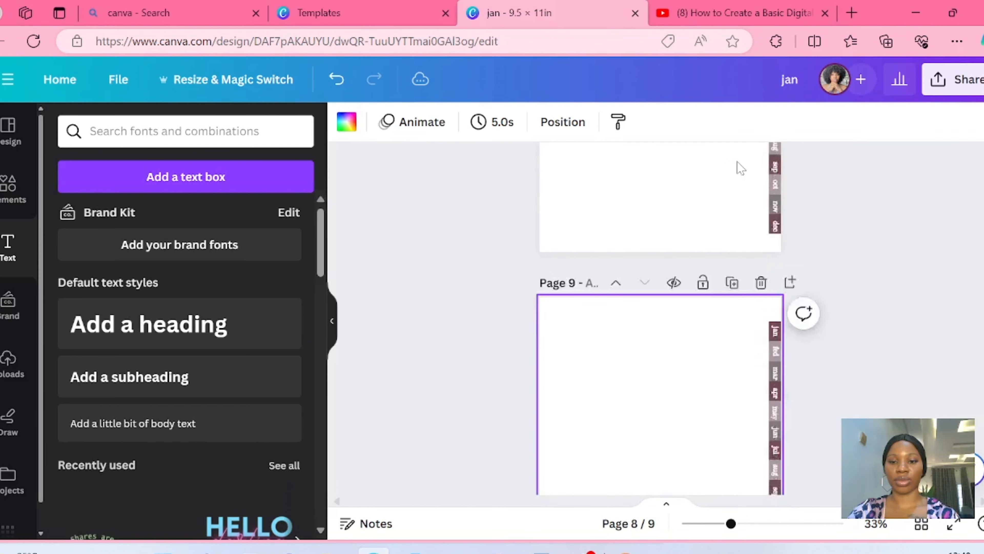
{"action": "left_click", "coordinate": [739, 169]}
{"action": "left_click", "coordinate": [739, 168]}
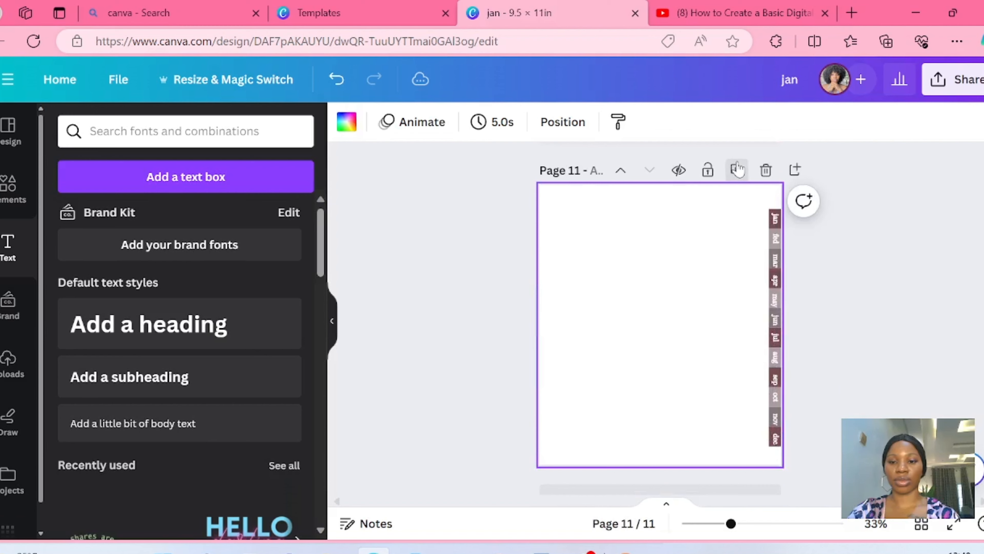
{"action": "left_click", "coordinate": [739, 168]}
{"action": "left_click", "coordinate": [739, 167]}
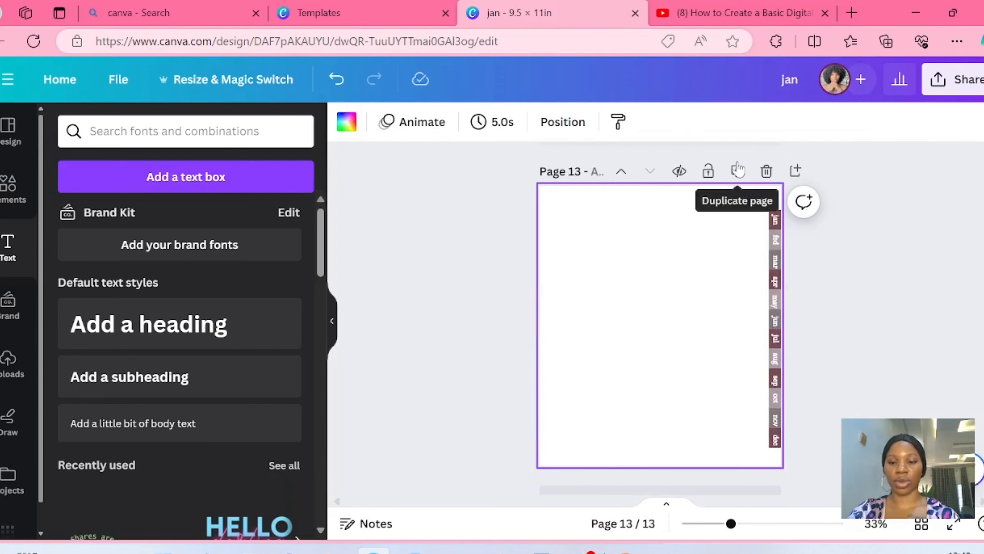
- Add a heading to the first page that reads "my monthly" with "planner" on a second line
{"action": "scroll", "coordinate": [660, 318], "scroll_direction": "down", "scroll_amount": 8}
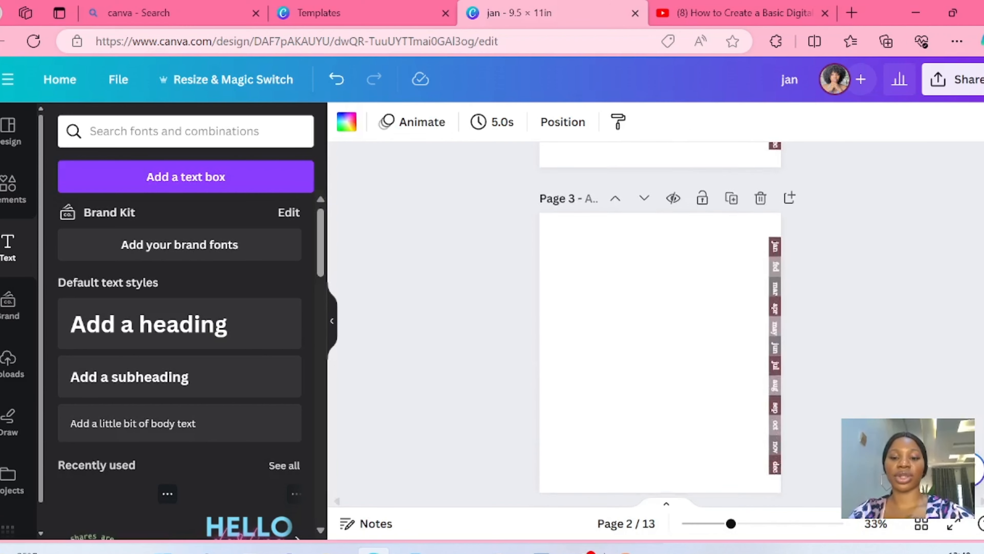
{"action": "scroll", "coordinate": [660, 319], "scroll_direction": "down", "scroll_amount": 6}
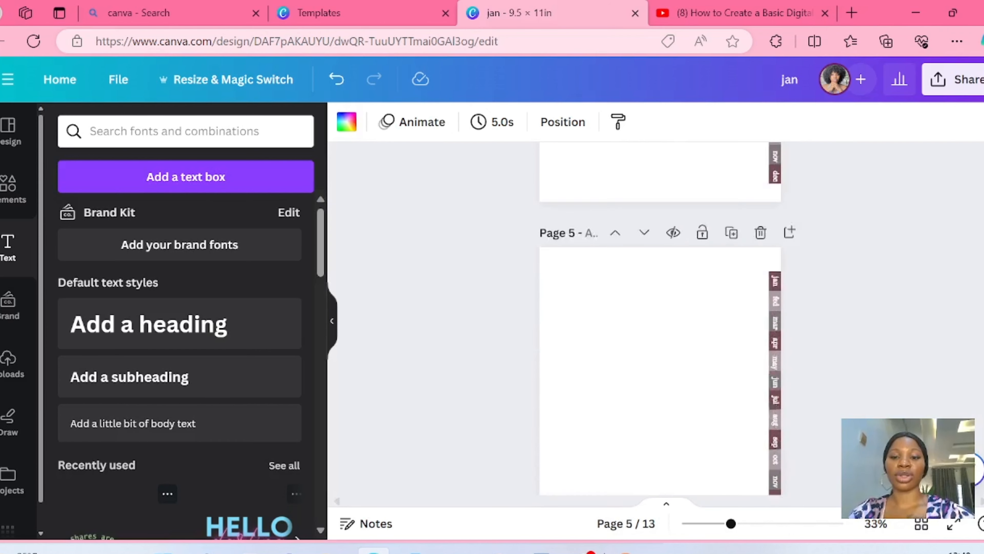
{"action": "scroll", "coordinate": [660, 319], "scroll_direction": "up", "scroll_amount": 10}
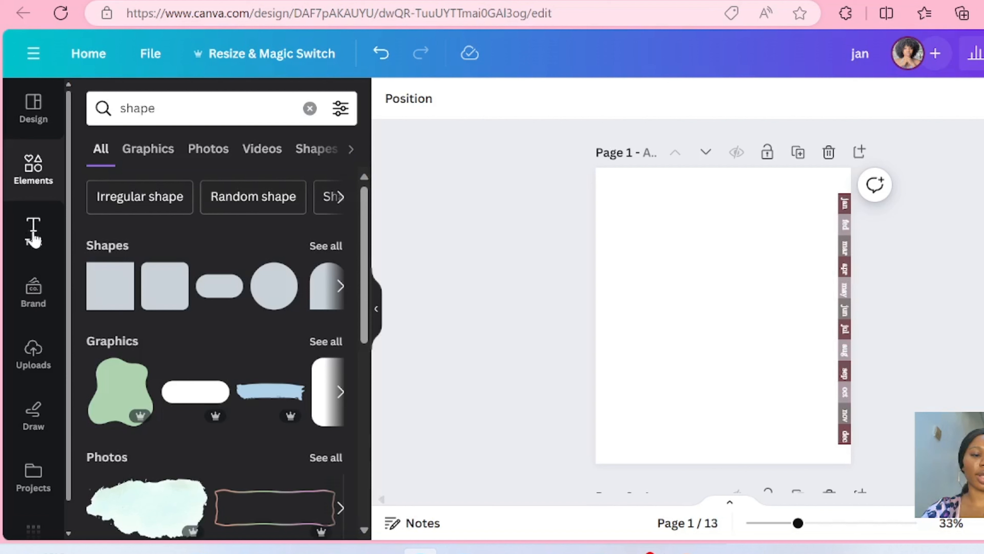
{"action": "left_click", "coordinate": [42, 241]}
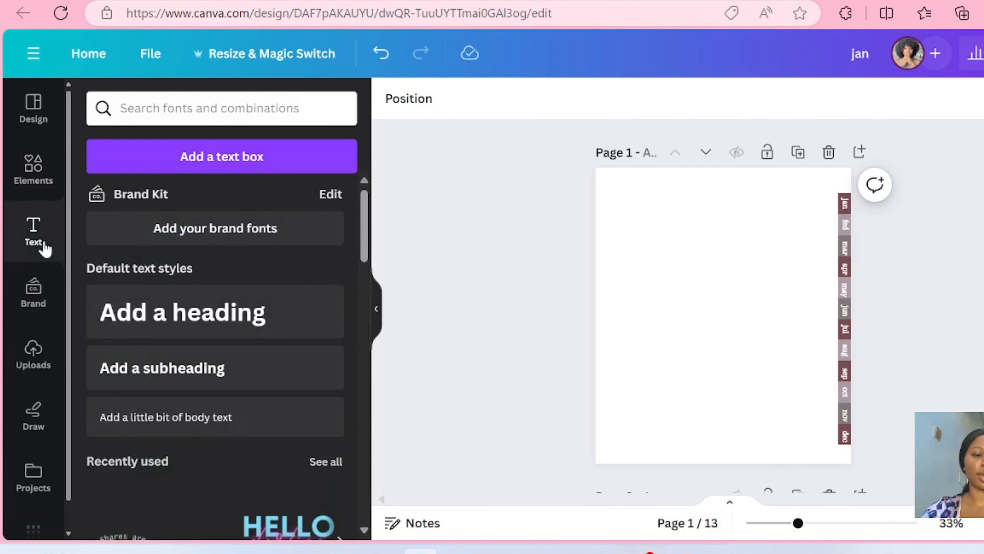
{"action": "left_click", "coordinate": [144, 317]}
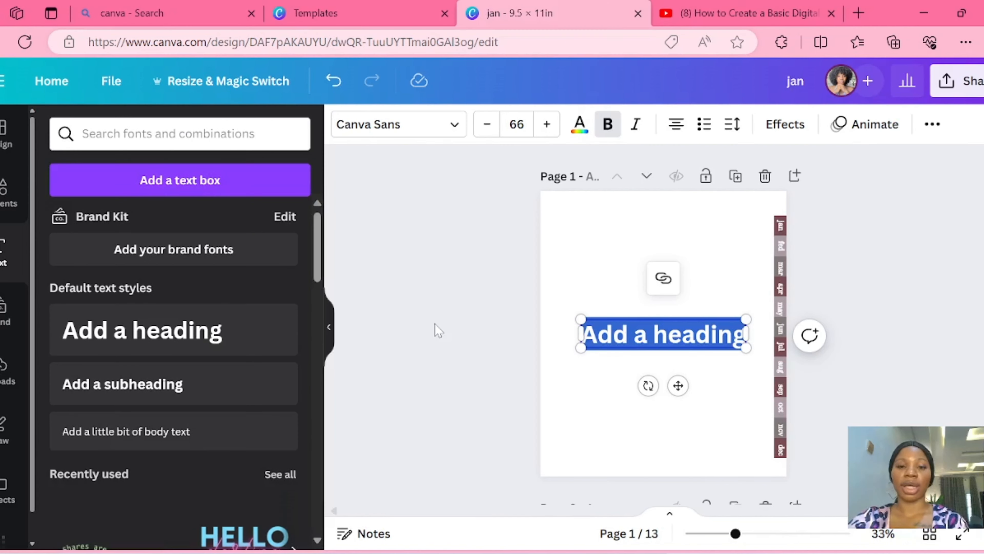
{"action": "type", "text": "m"}
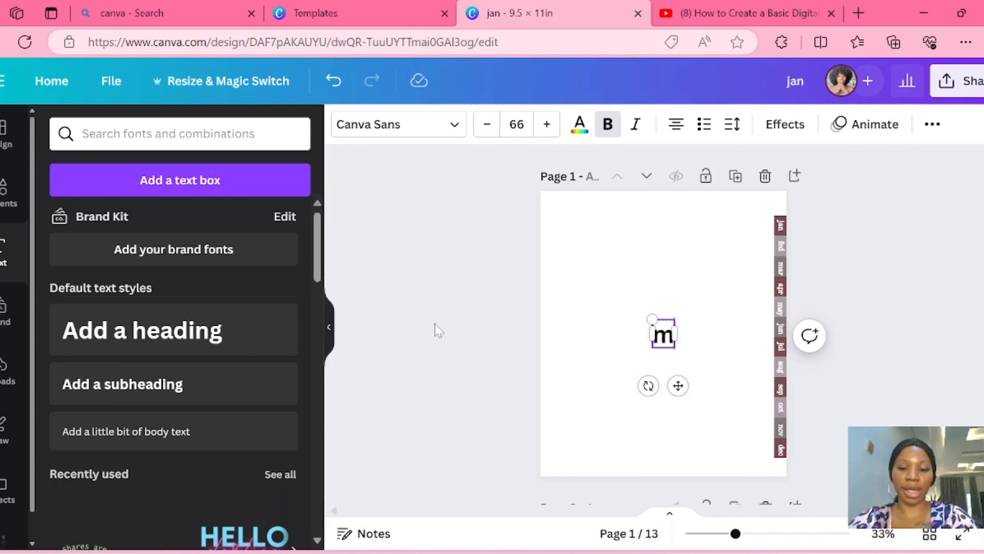
{"action": "type", "text": "y m"}
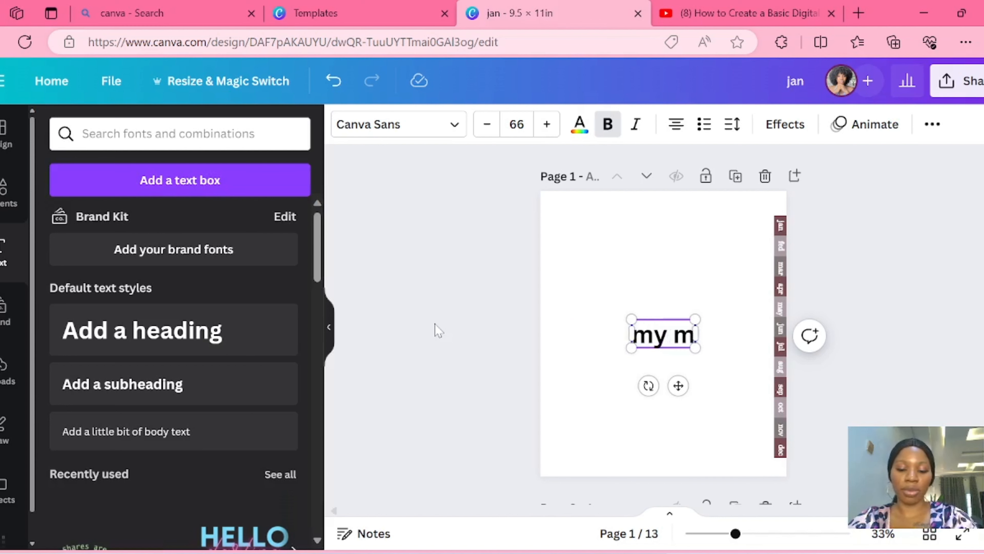
{"action": "type", "text": "onthly"}
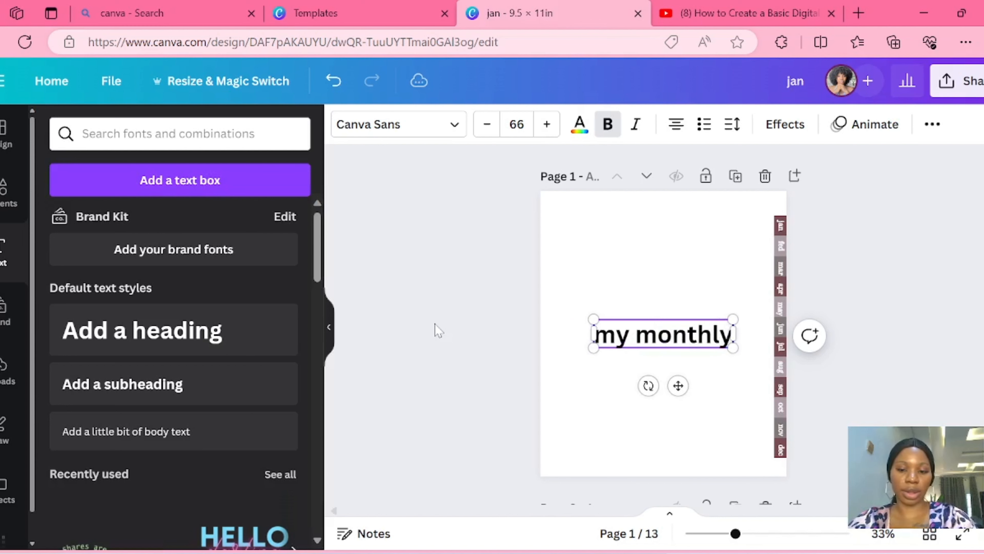
{"action": "key", "text": "Return"}
{"action": "type", "text": "pla"}
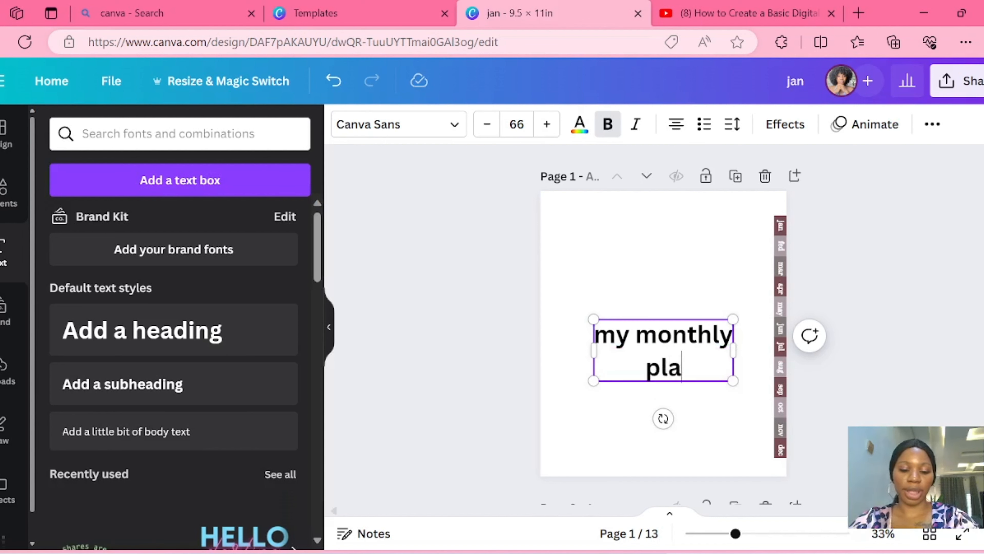
{"action": "type", "text": "nner"}
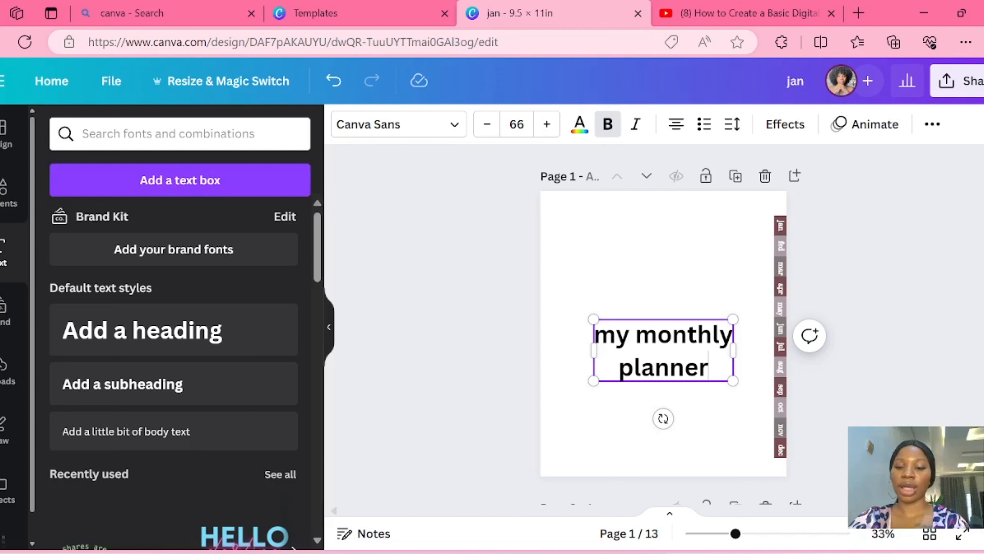
- Set the "my monthly" line in the Benedict font and enlarge the whole title to about size 133
{"action": "left_click_drag", "start_coordinate": [596, 335], "coordinate": [734, 334]}
{"action": "left_click", "coordinate": [393, 128]}
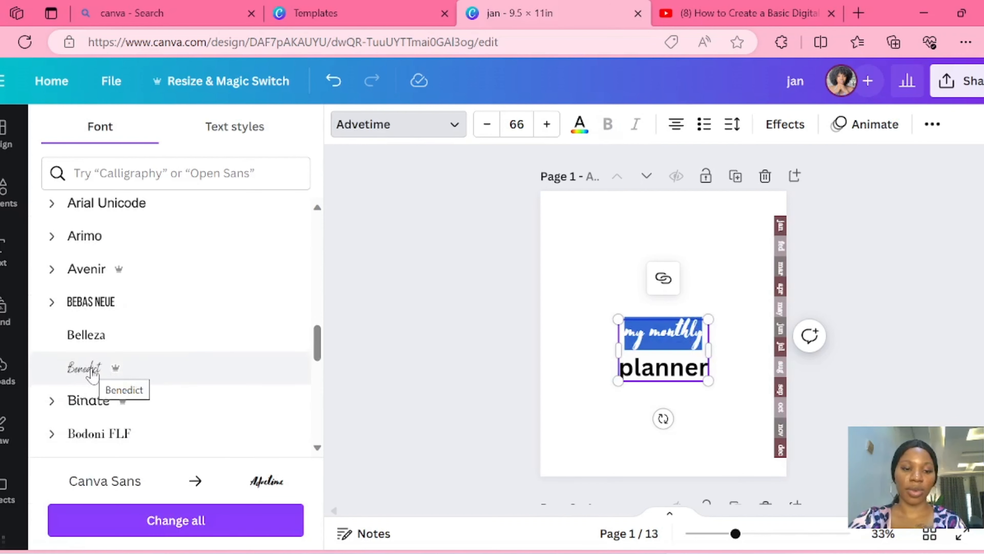
{"action": "left_click", "coordinate": [91, 369]}
{"action": "left_click_drag", "start_coordinate": [619, 318], "coordinate": [568, 289]}
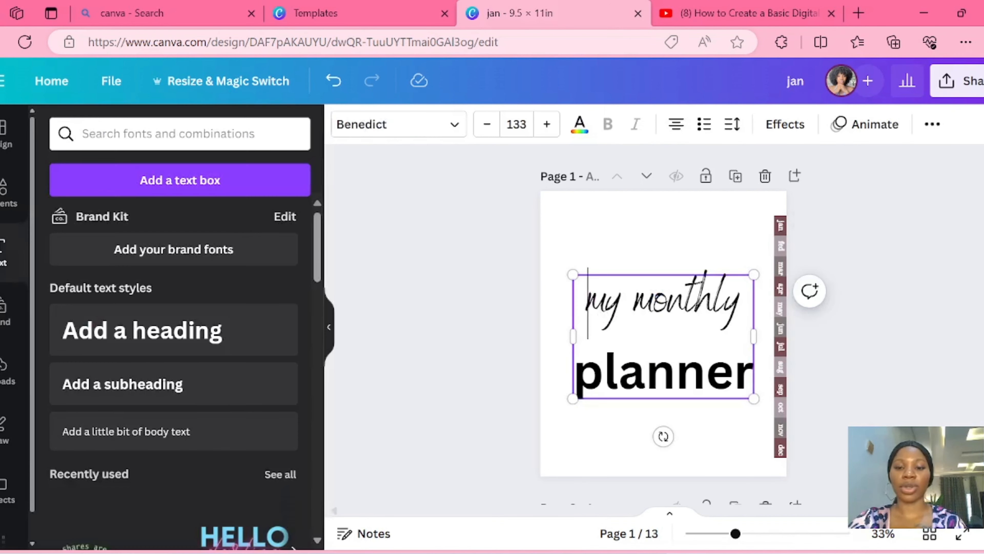
- Colour the "my monthly" line in the palette's light mauve-grey and the word "planner" in dark maroon #764d52
{"action": "left_click_drag", "start_coordinate": [588, 303], "coordinate": [739, 304]}
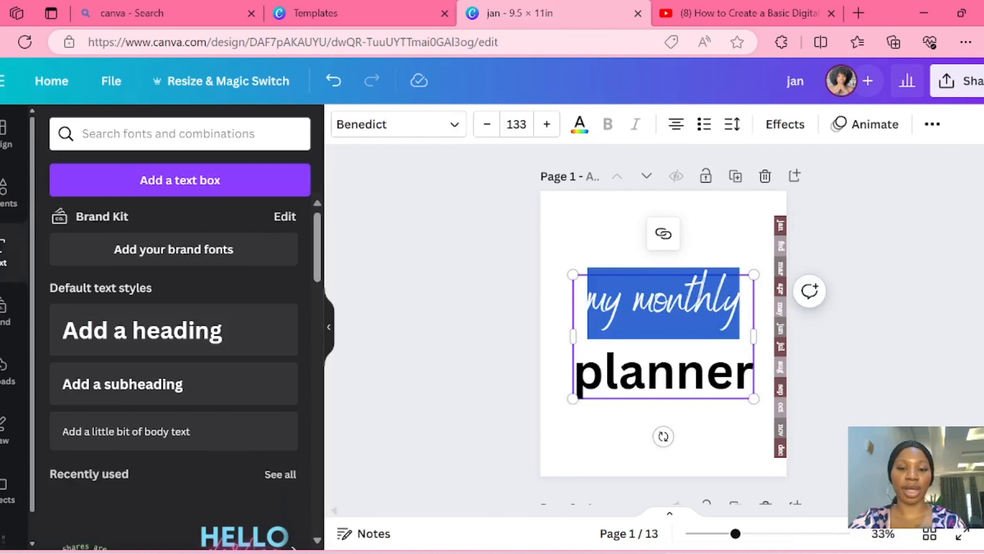
{"action": "left_click", "coordinate": [580, 128]}
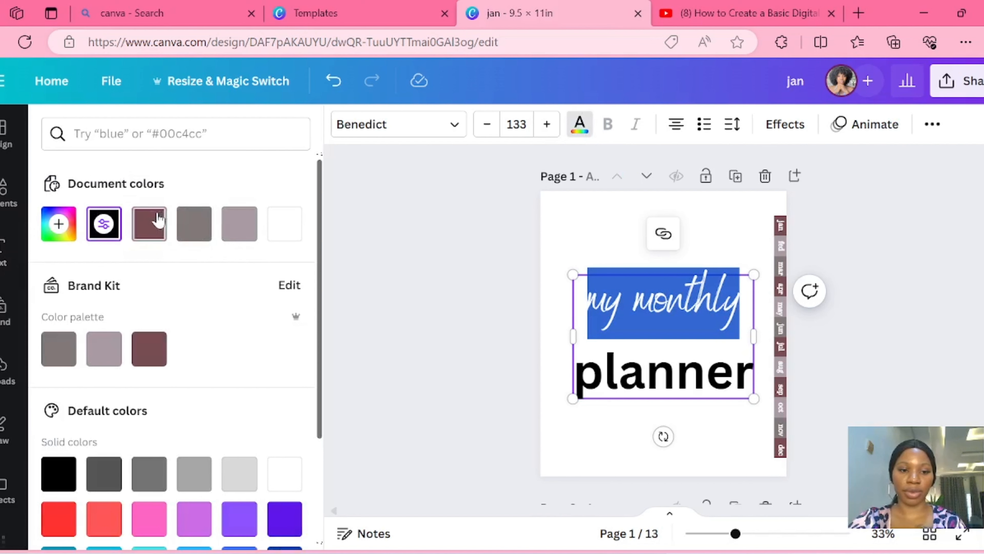
{"action": "left_click", "coordinate": [149, 223]}
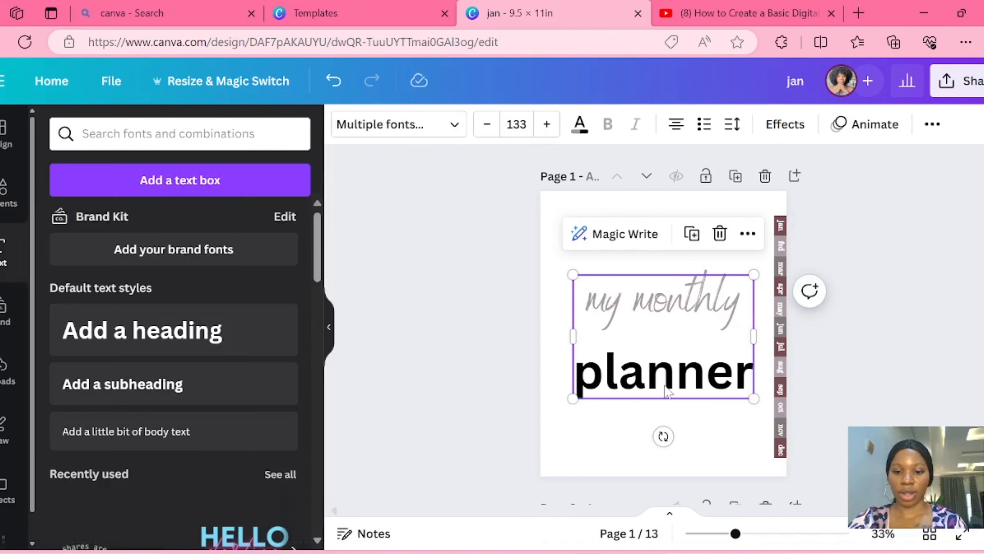
{"action": "left_click", "coordinate": [577, 373]}
{"action": "left_click_drag", "start_coordinate": [577, 373], "coordinate": [754, 374]}
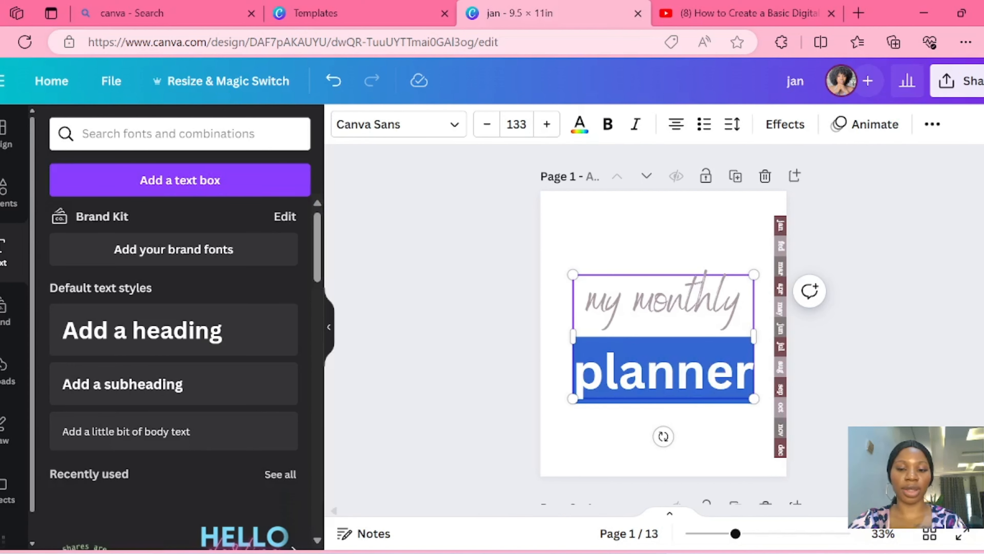
{"action": "left_click", "coordinate": [579, 132]}
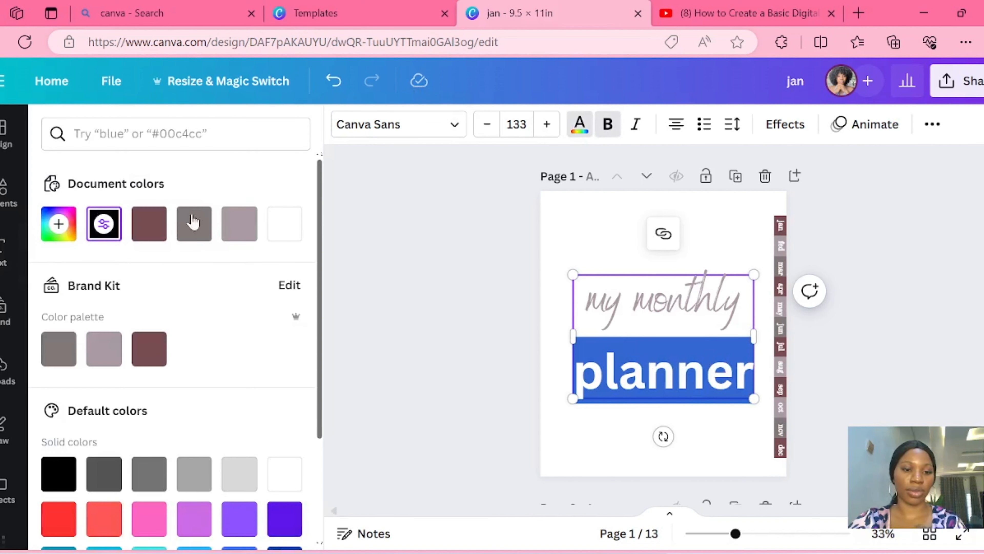
{"action": "left_click", "coordinate": [159, 221]}
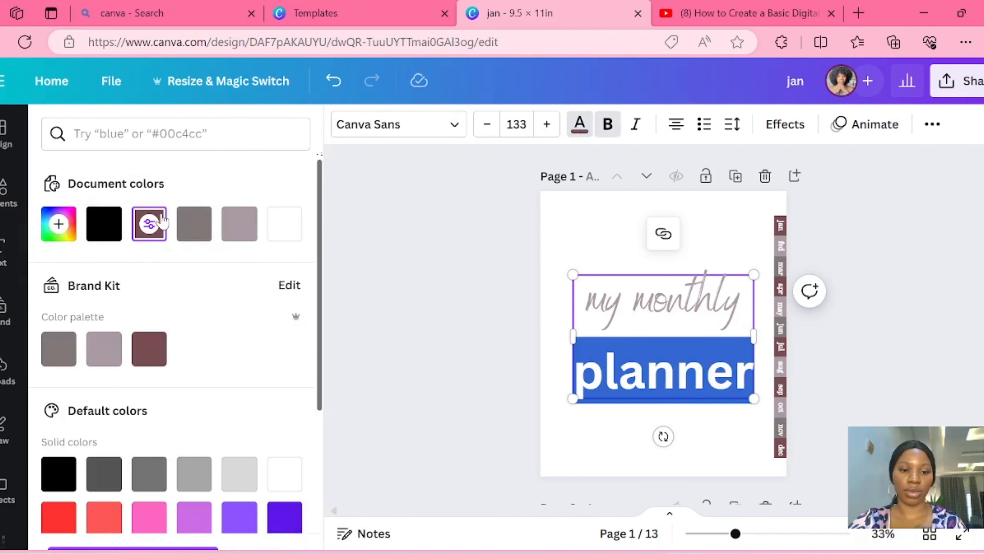
{"action": "left_click", "coordinate": [508, 448]}
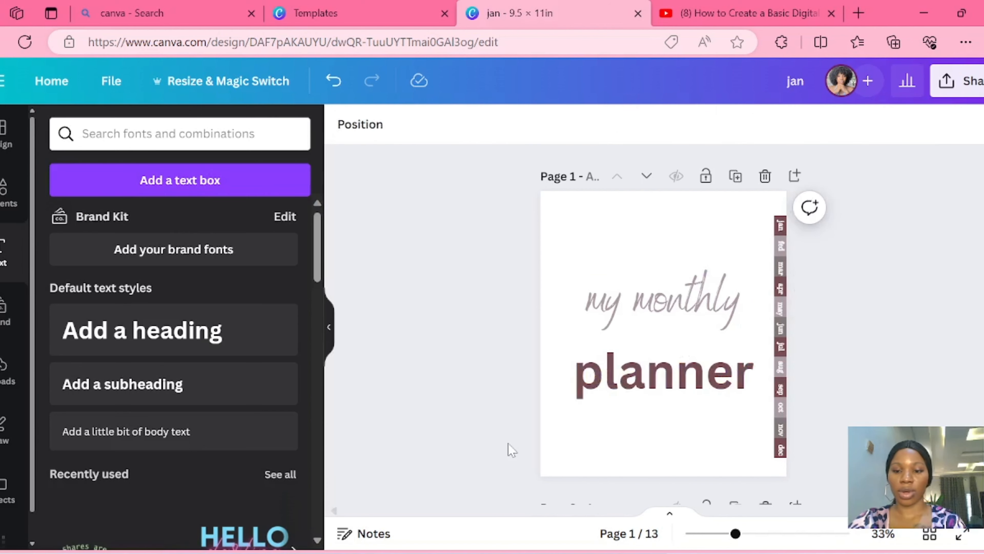
- Reduce the title's line spacing so that "planner" sits close beneath "my monthly"
{"action": "left_click", "coordinate": [634, 345]}
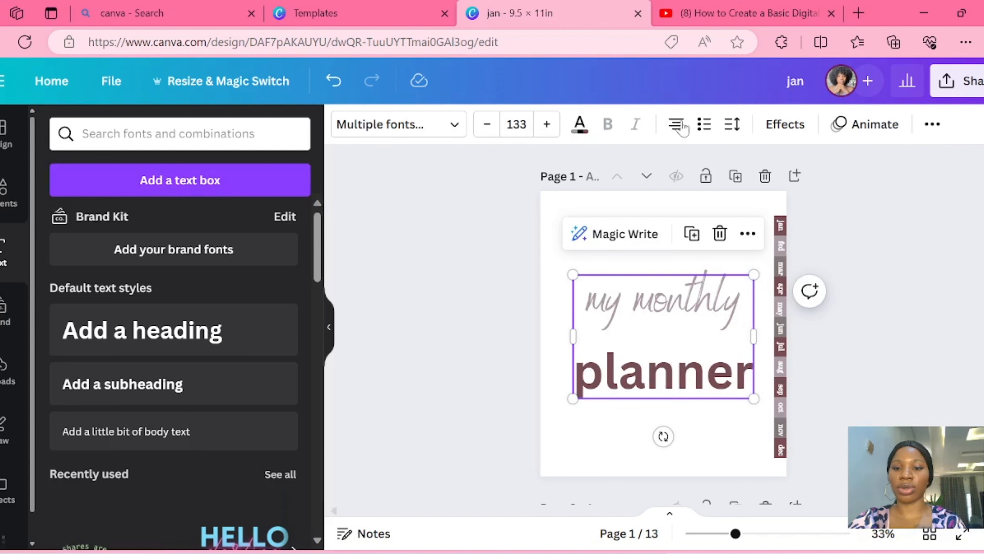
{"action": "left_click", "coordinate": [734, 126]}
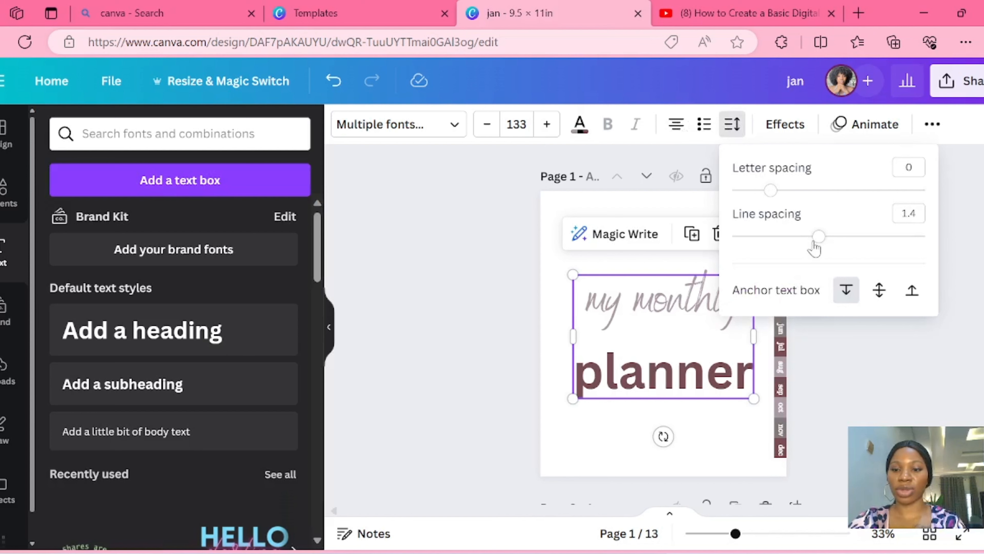
{"action": "left_click_drag", "start_coordinate": [819, 239], "coordinate": [741, 264]}
{"action": "left_click", "coordinate": [469, 372]}
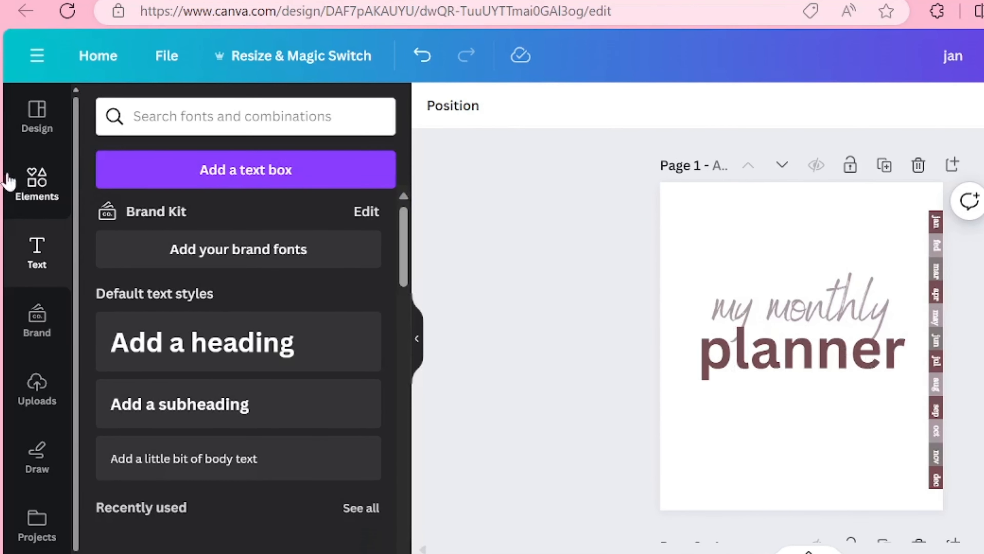
- Search the elements library for "flower" in place of "shape" and show all the graphics results
{"action": "left_click", "coordinate": [9, 184]}
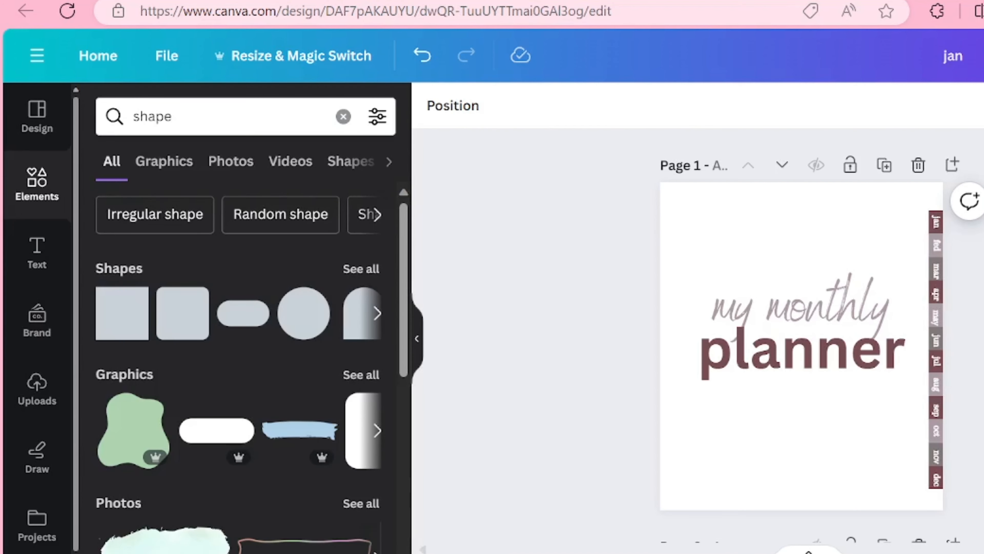
{"action": "left_click", "coordinate": [174, 116]}
{"action": "key", "text": "BackSpace"}
{"action": "key", "text": "BackSpace"}
{"action": "key", "text": "BackSpace"}
{"action": "key", "text": "BackSpace"}
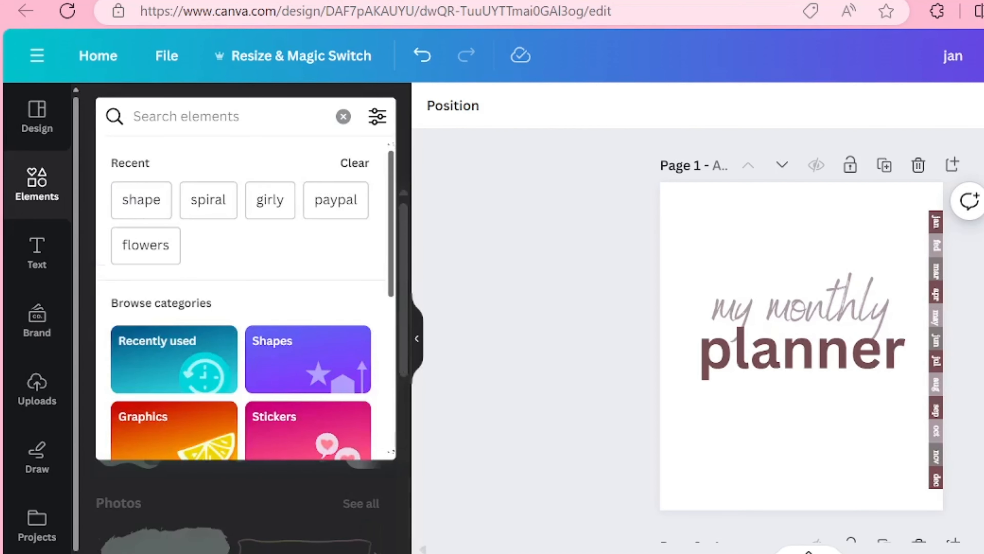
{"action": "type", "text": "flo"}
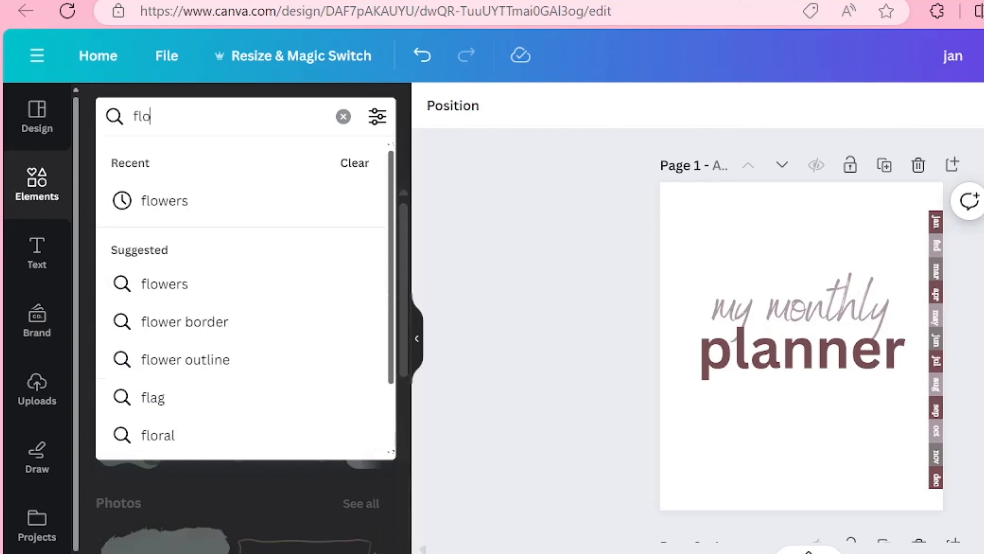
{"action": "type", "text": "wer"}
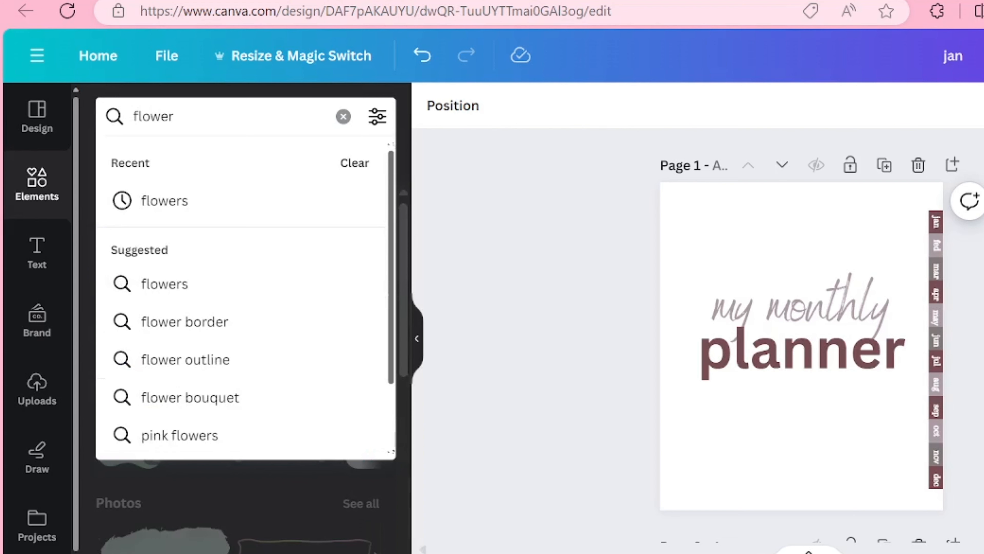
{"action": "key", "text": "Return"}
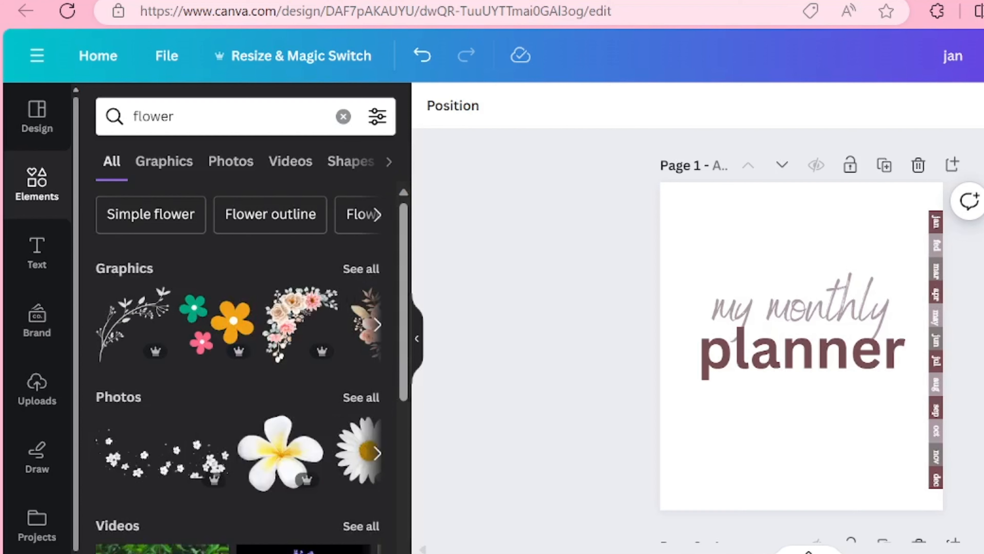
{"action": "left_click", "coordinate": [360, 268]}
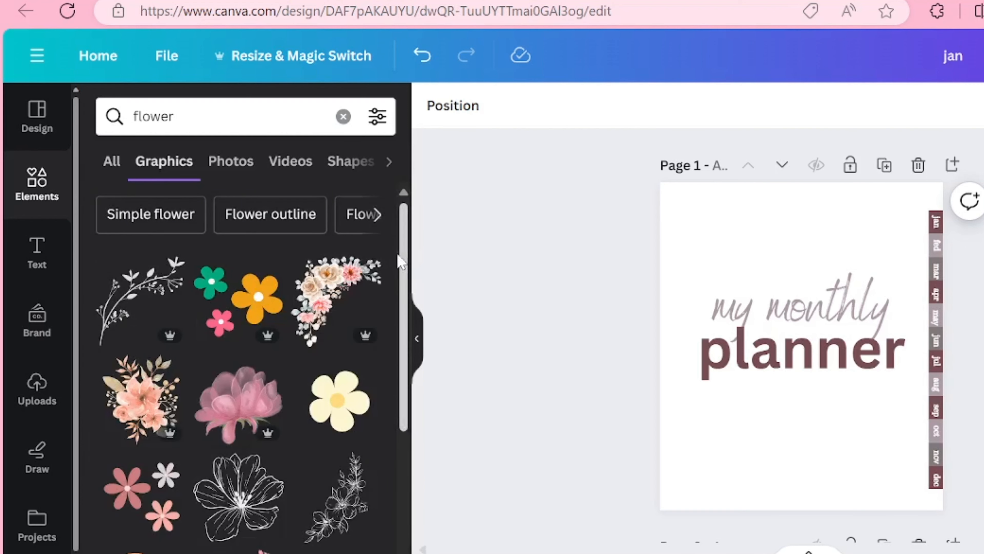
- Add the leafy branch graphic to the cover's bottom-left corner and recolour it with the grey-brown document colour
{"action": "left_click_drag", "start_coordinate": [402, 255], "coordinate": [446, 281]}
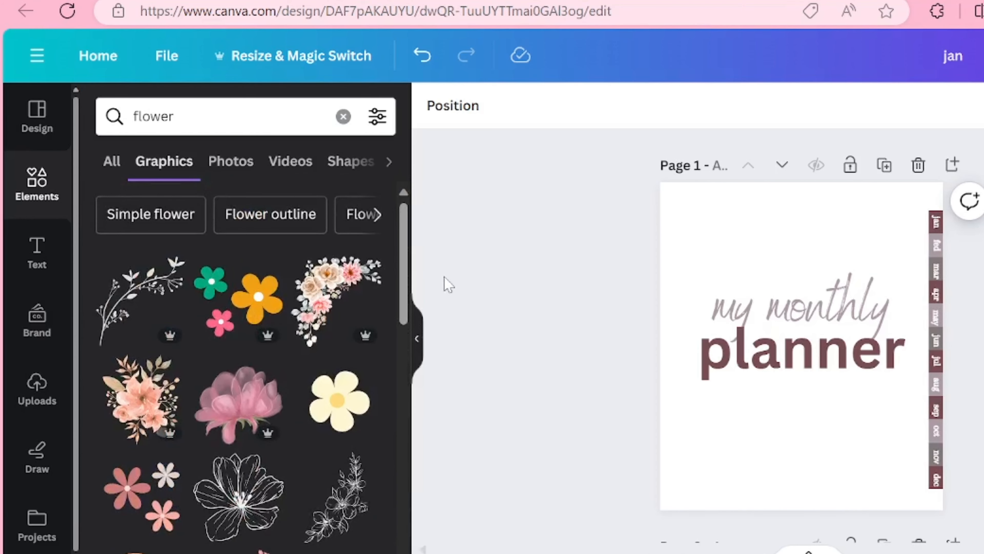
{"action": "left_click", "coordinate": [132, 292]}
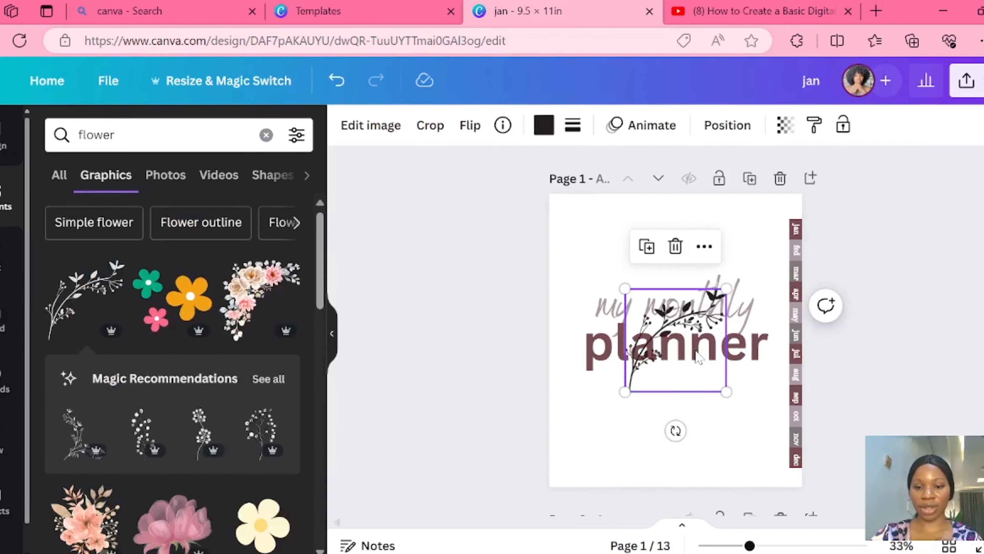
{"action": "left_click_drag", "start_coordinate": [830, 365], "coordinate": [746, 472]}
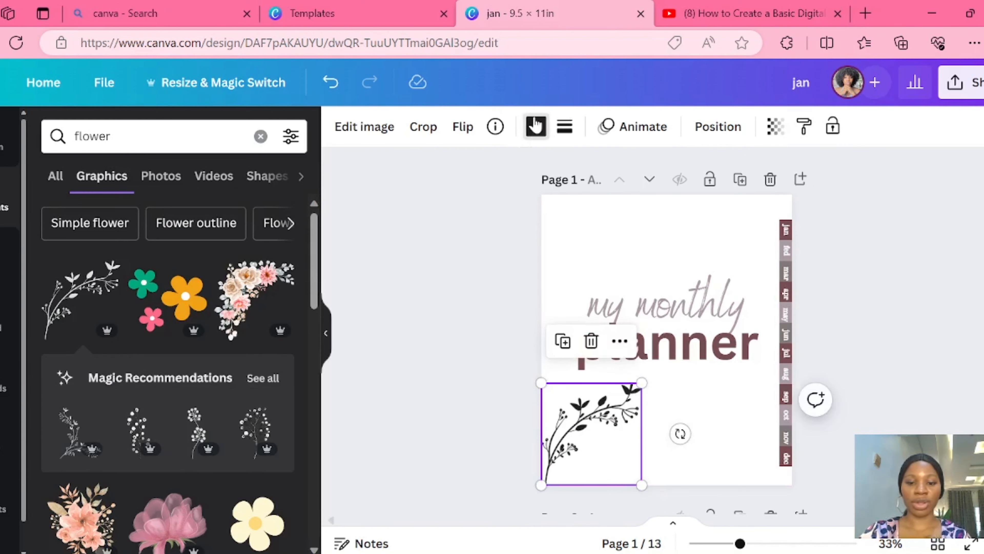
{"action": "left_click", "coordinate": [536, 126]}
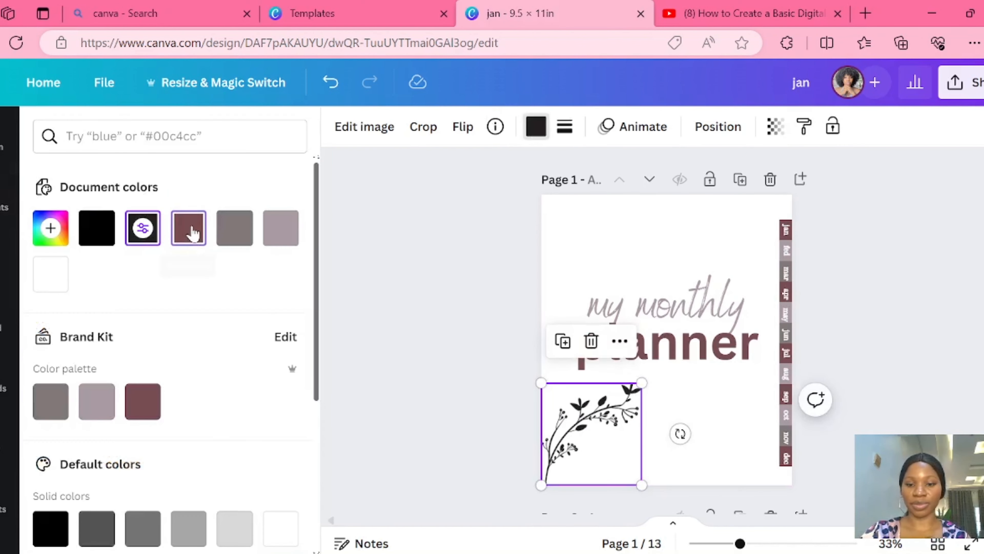
{"action": "left_click", "coordinate": [234, 231]}
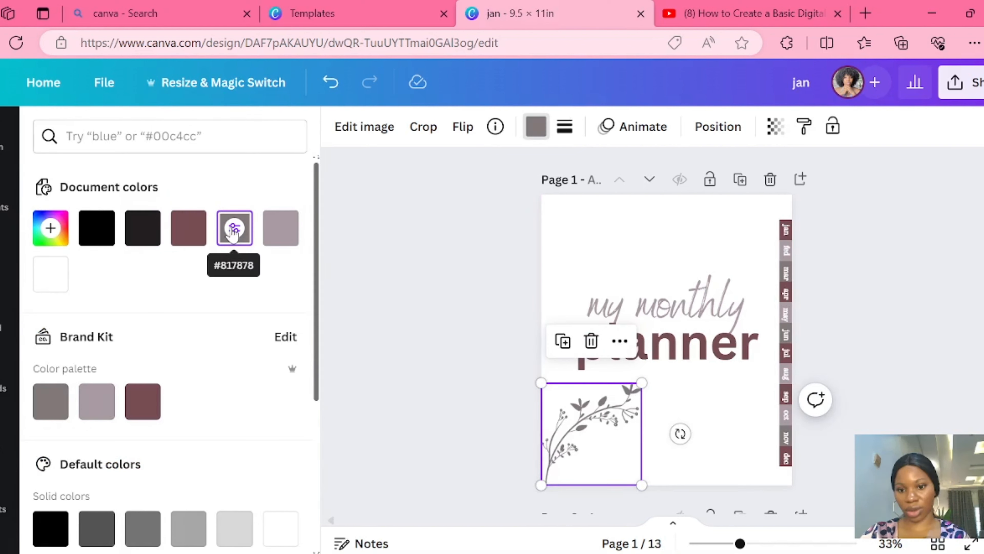
- Duplicate the branch into the cover's two upper corners, rotating the right-hand copy so it hangs down inside the corner
{"action": "left_click", "coordinate": [563, 341]}
{"action": "left_click_drag", "start_coordinate": [586, 459], "coordinate": [770, 237]}
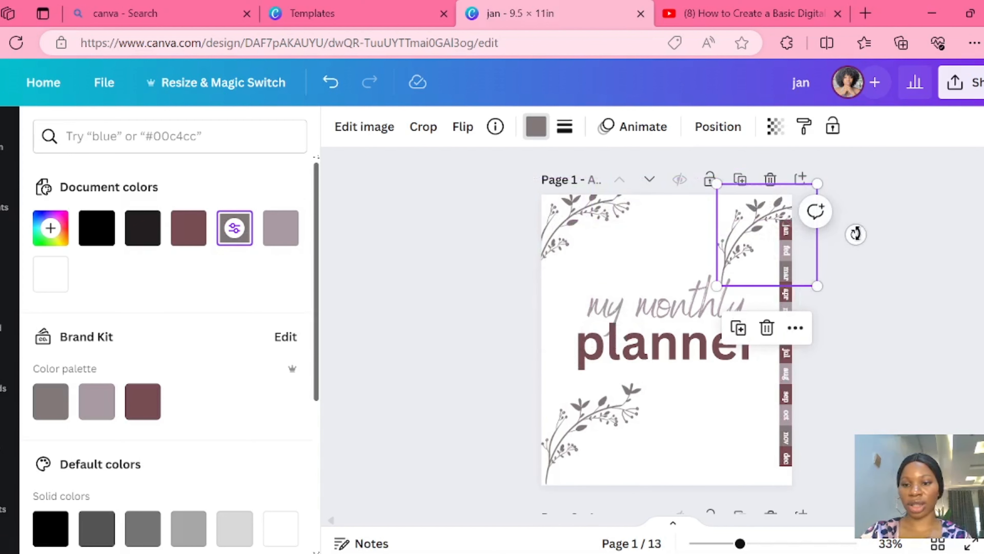
{"action": "left_click_drag", "start_coordinate": [815, 211], "coordinate": [679, 259]}
{"action": "left_click_drag", "start_coordinate": [773, 239], "coordinate": [756, 225]}
{"action": "left_click", "coordinate": [360, 319]}
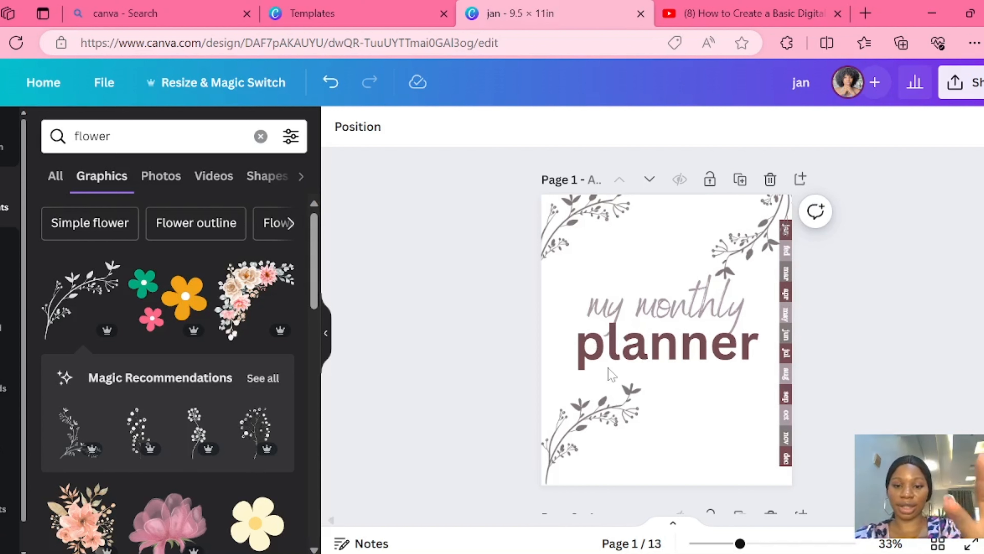
- Review the decorated cover up close and look through the blank month pages that follow it
{"action": "scroll", "coordinate": [666, 335], "scroll_direction": "up", "scroll_amount": 5}
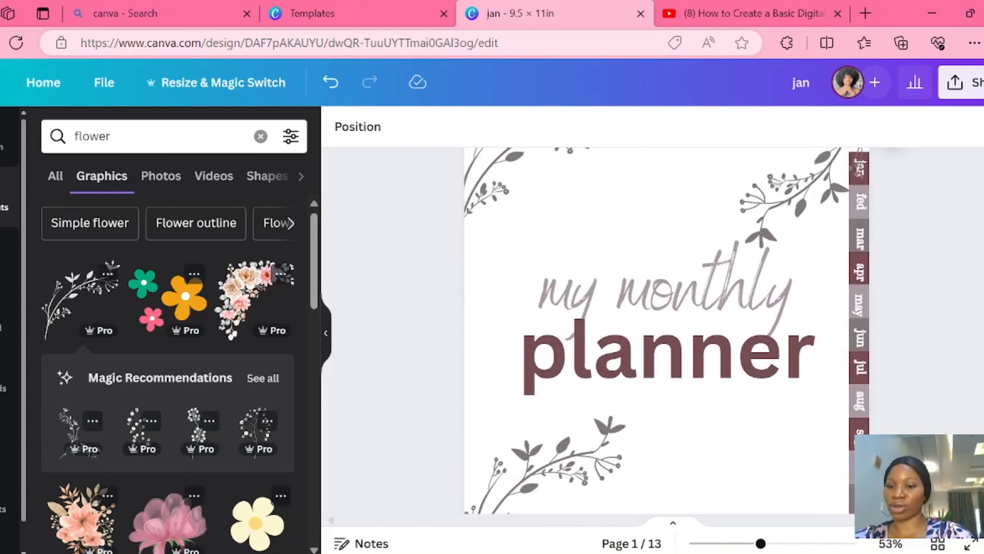
{"action": "scroll", "coordinate": [666, 335], "scroll_direction": "up", "scroll_amount": 2}
{"action": "scroll", "coordinate": [406, 374], "scroll_direction": "down", "scroll_amount": 3}
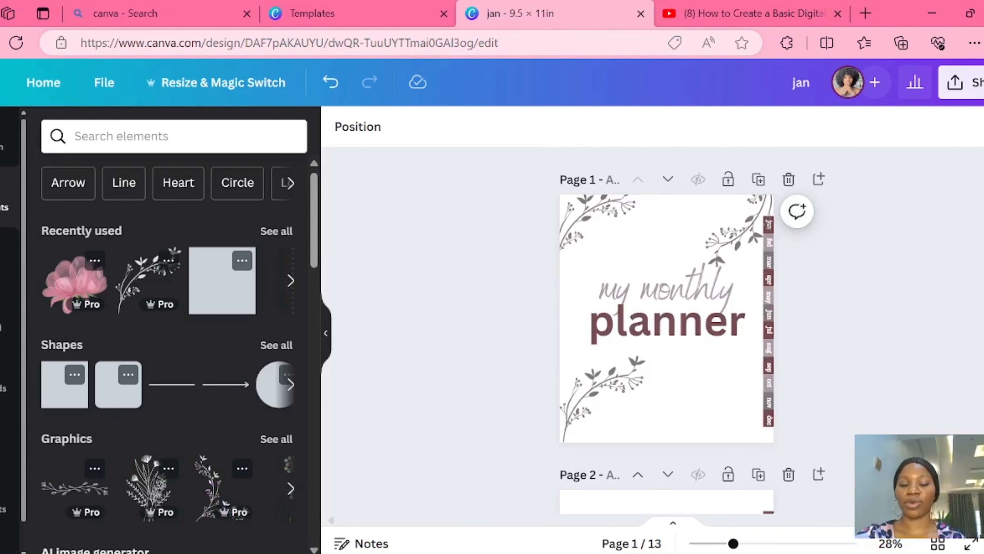
{"action": "scroll", "coordinate": [666, 329], "scroll_direction": "down", "scroll_amount": 10}
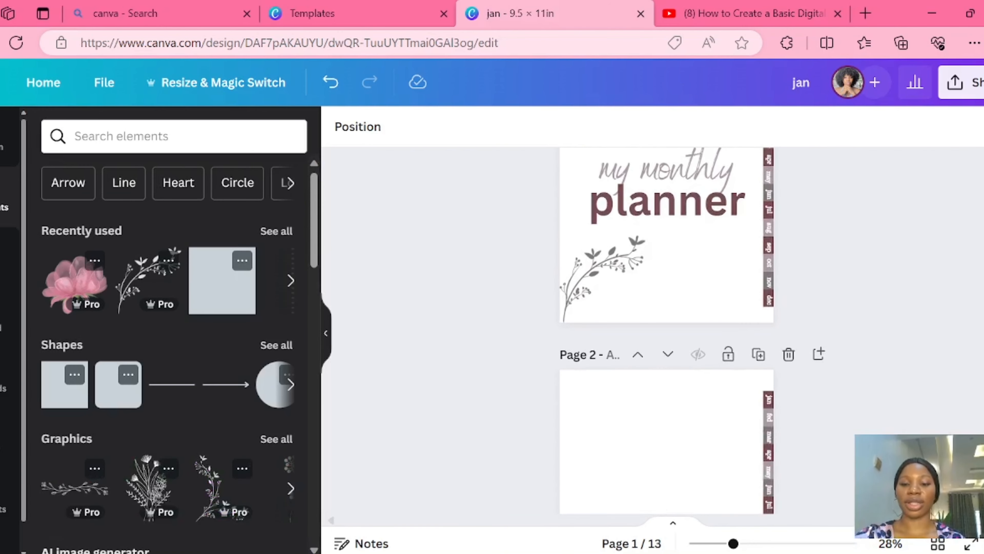
{"action": "scroll", "coordinate": [667, 330], "scroll_direction": "down", "scroll_amount": 15}
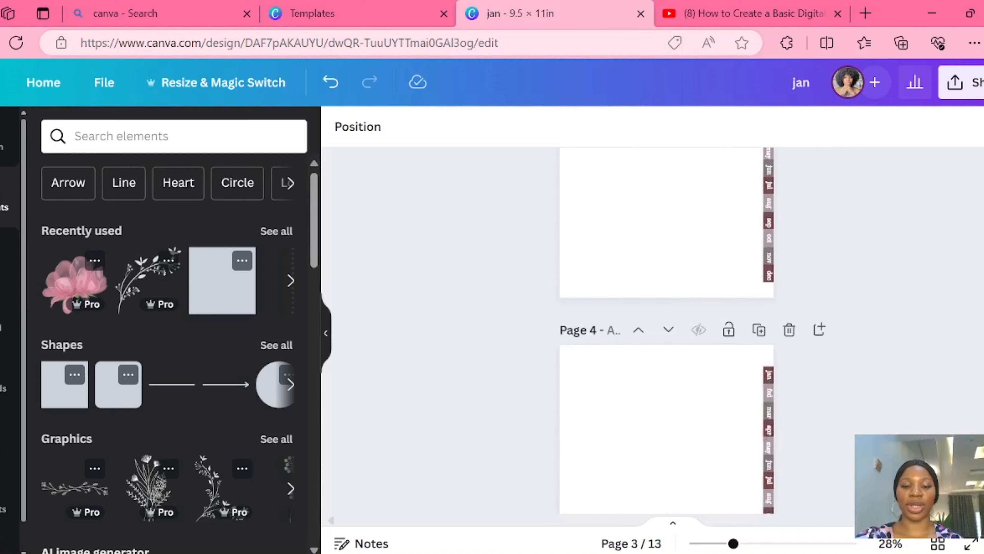
{"action": "scroll", "coordinate": [666, 330], "scroll_direction": "up", "scroll_amount": 15}
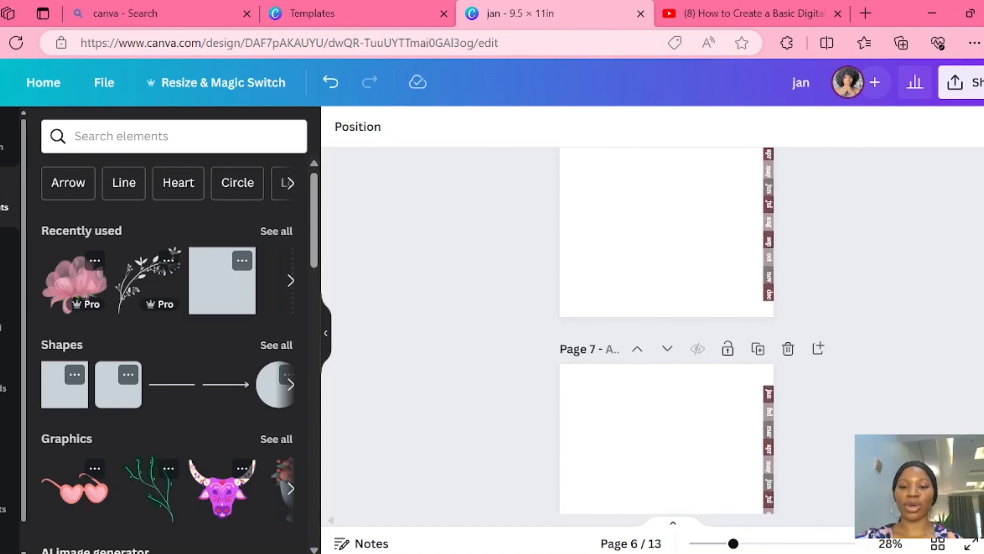
{"action": "scroll", "coordinate": [667, 329], "scroll_direction": "up", "scroll_amount": 8}
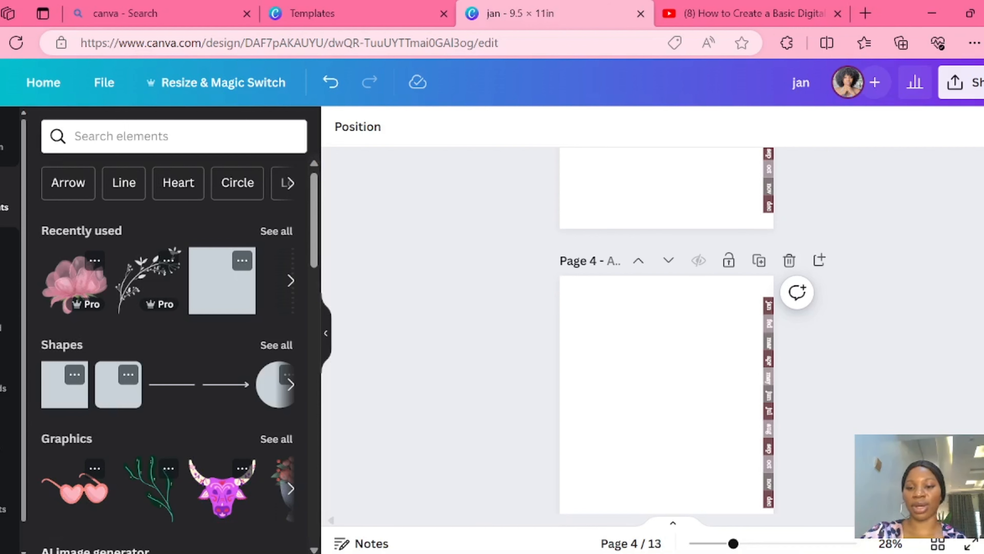
{"action": "scroll", "coordinate": [518, 424], "scroll_direction": "up", "scroll_amount": 15}
{"action": "scroll", "coordinate": [557, 486], "scroll_direction": "down", "scroll_amount": 3}
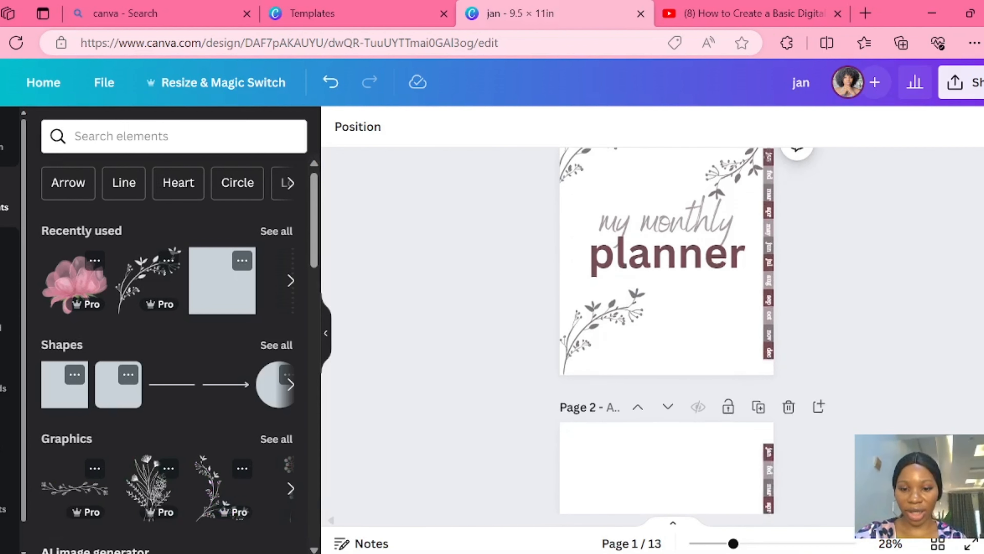
- Title page 2 "jan", page 3 "fed" and page 4 "mar"
{"action": "left_click_drag", "start_coordinate": [733, 543], "coordinate": [753, 543]}
{"action": "mouse_move", "coordinate": [757, 543]}
{"action": "left_mouse_down"}
{"action": "mouse_move", "coordinate": [775, 543]}
{"action": "mouse_move", "coordinate": [764, 544]}
{"action": "left_mouse_up"}
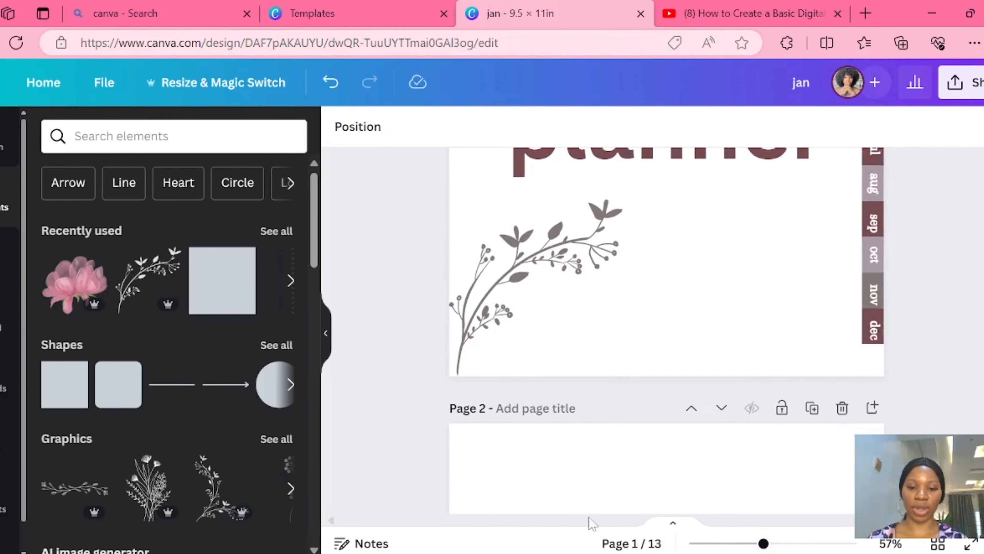
{"action": "left_click", "coordinate": [529, 410]}
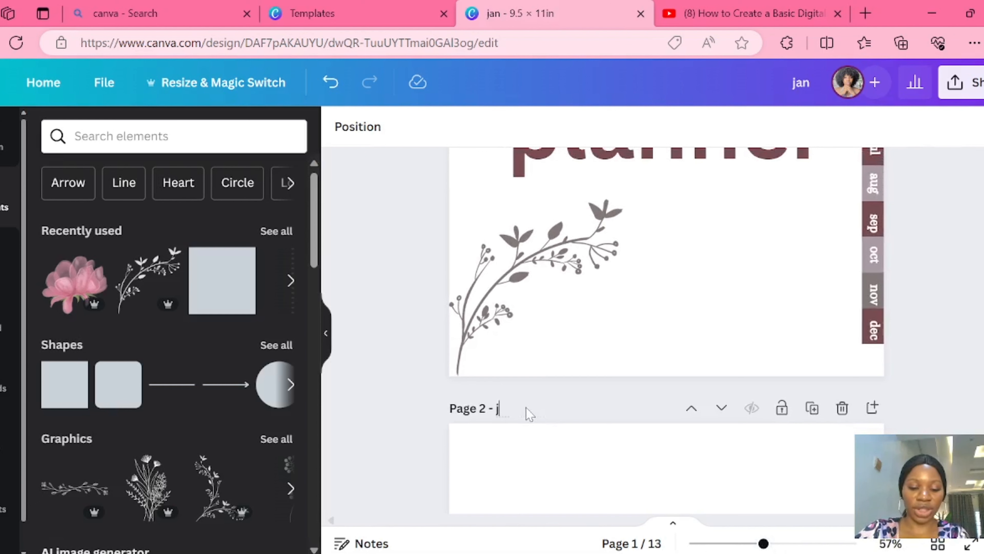
{"action": "scroll", "coordinate": [529, 413], "scroll_direction": "down", "scroll_amount": 10}
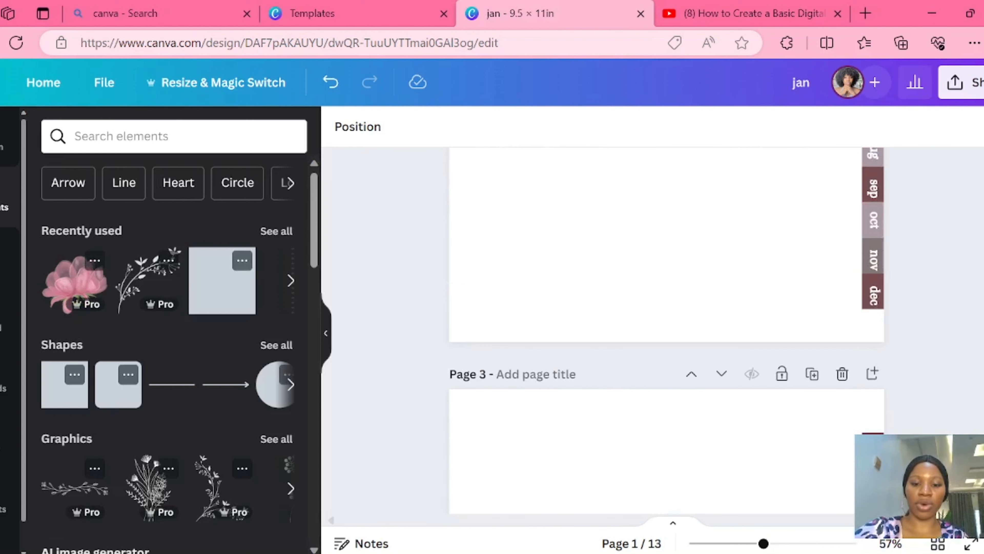
{"action": "left_click", "coordinate": [564, 376]}
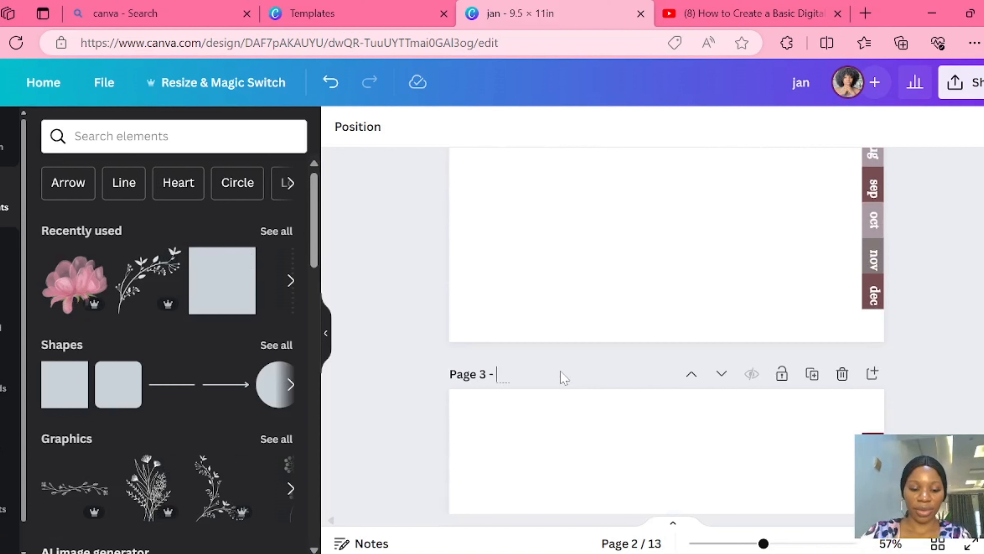
{"action": "type", "text": "fed"}
{"action": "scroll", "coordinate": [564, 376], "scroll_direction": "down", "scroll_amount": 10}
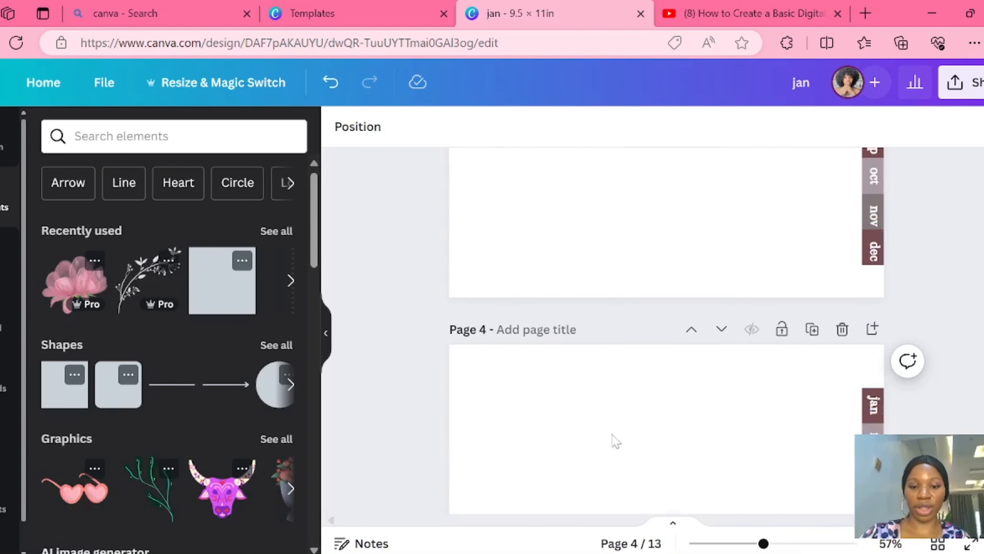
{"action": "left_click", "coordinate": [550, 330]}
{"action": "type", "text": "mar"}
- Title page 5 "apr", page 6 "may" and page 7 "jun"
{"action": "scroll", "coordinate": [548, 331], "scroll_direction": "down", "scroll_amount": 7}
{"action": "left_click", "coordinate": [549, 330]}
{"action": "type", "text": "apr"}
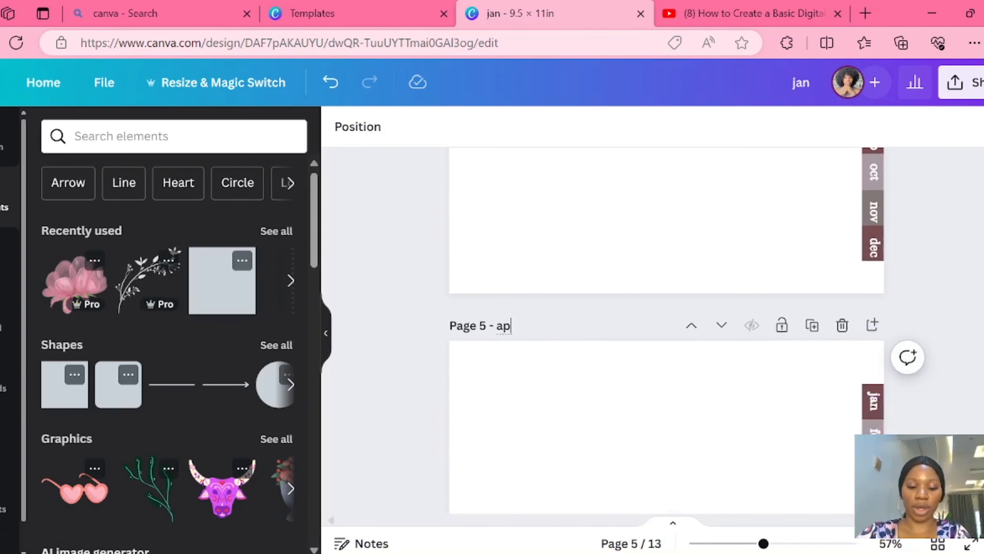
{"action": "scroll", "coordinate": [549, 331], "scroll_direction": "down", "scroll_amount": 7}
{"action": "left_click", "coordinate": [549, 340]}
{"action": "scroll", "coordinate": [549, 333], "scroll_direction": "down", "scroll_amount": 7}
{"action": "left_click", "coordinate": [543, 313]}
{"action": "type", "text": "jun"}
- Title page 8 "jul", page 9 "aug" and page 10 "sep"
{"action": "scroll", "coordinate": [543, 313], "scroll_direction": "down", "scroll_amount": 7}
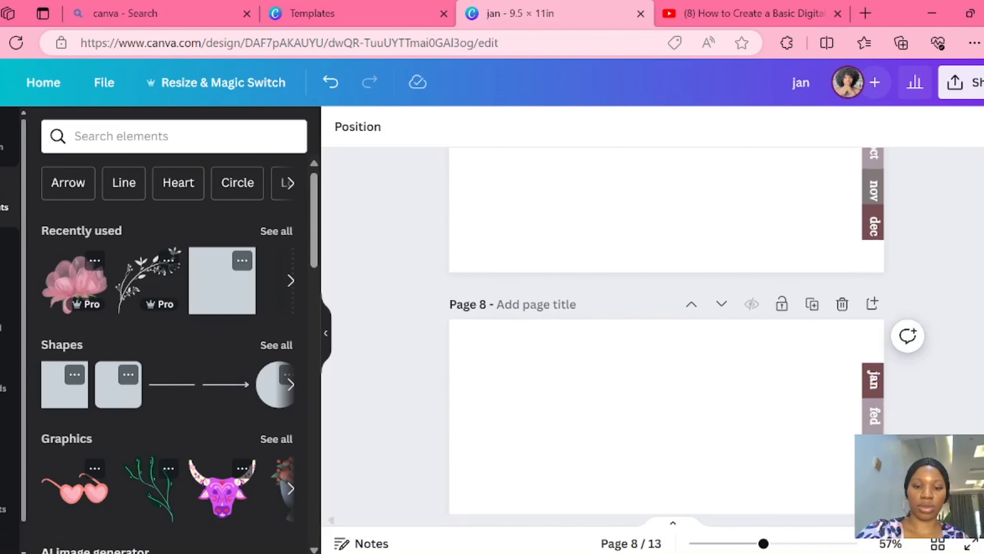
{"action": "left_click", "coordinate": [542, 304]}
{"action": "type", "text": "jul"}
{"action": "scroll", "coordinate": [542, 304], "scroll_direction": "down", "scroll_amount": 7}
{"action": "left_click", "coordinate": [537, 318]}
{"action": "type", "text": "aug"}
{"action": "scroll", "coordinate": [543, 317], "scroll_direction": "down", "scroll_amount": 7}
{"action": "left_click", "coordinate": [553, 334]}
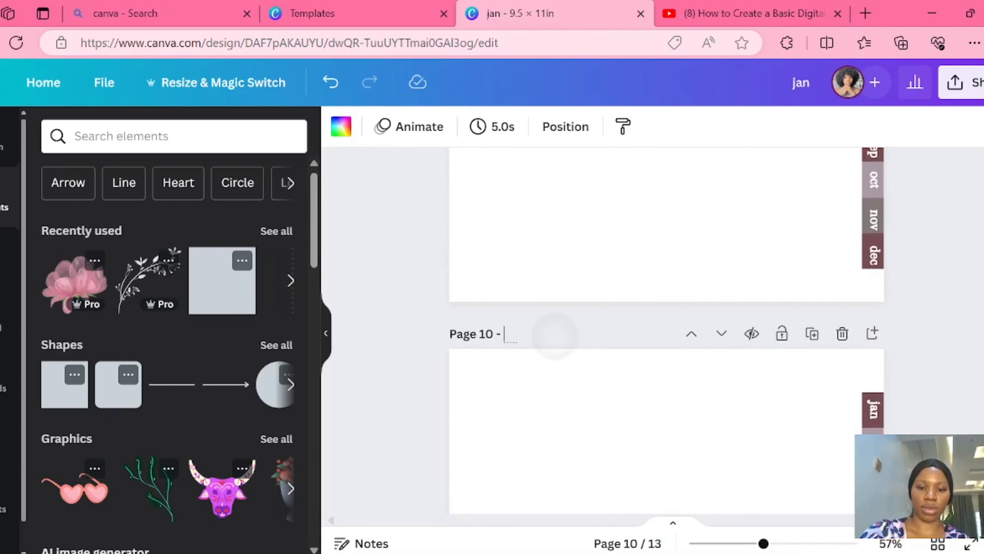
{"action": "type", "text": "sep"}
- Title page 11 "oct", page 12 "nov" and page 13 "dec"
{"action": "scroll", "coordinate": [554, 335], "scroll_direction": "down", "scroll_amount": 7}
{"action": "left_click", "coordinate": [543, 347]}
{"action": "type", "text": "oct"}
{"action": "scroll", "coordinate": [666, 330], "scroll_direction": "down", "scroll_amount": 7}
{"action": "left_click", "coordinate": [516, 184]}
{"action": "type", "text": "nov"}
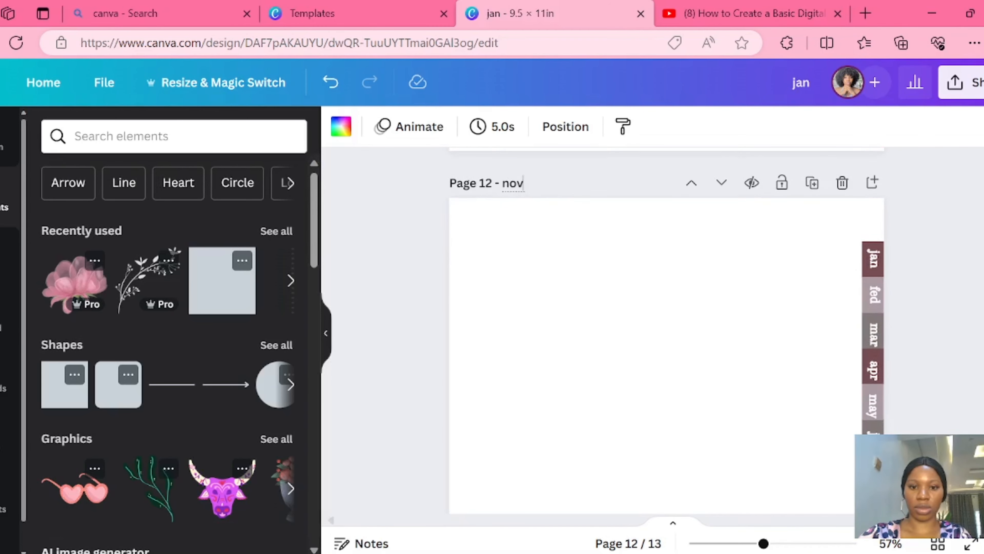
{"action": "scroll", "coordinate": [666, 329], "scroll_direction": "down", "scroll_amount": 7}
{"action": "left_click", "coordinate": [516, 289]}
{"action": "type", "text": "dec"}
- Ungroup the column of month tabs on the cover page
{"action": "scroll", "coordinate": [667, 330], "scroll_direction": "up", "scroll_amount": 20}
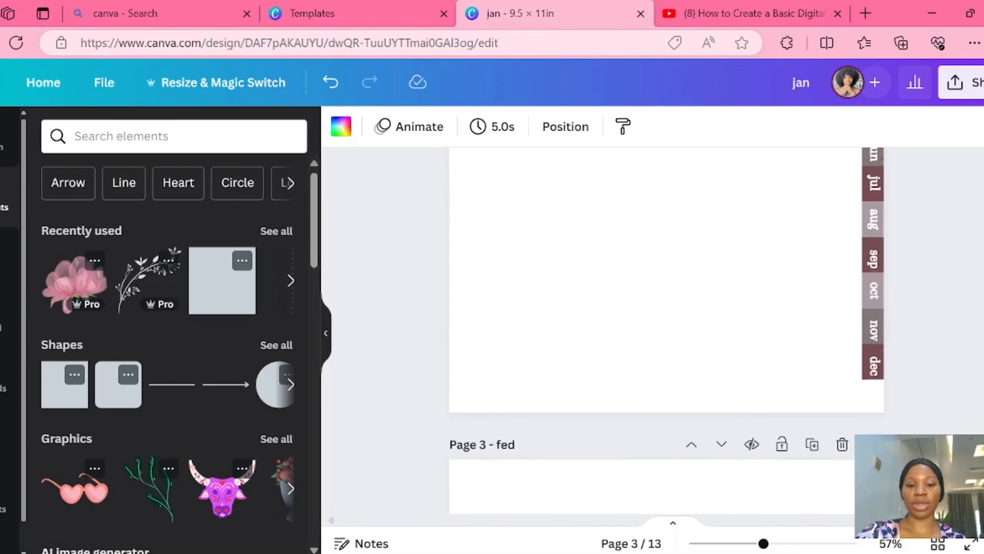
{"action": "scroll", "coordinate": [666, 329], "scroll_direction": "up", "scroll_amount": 5}
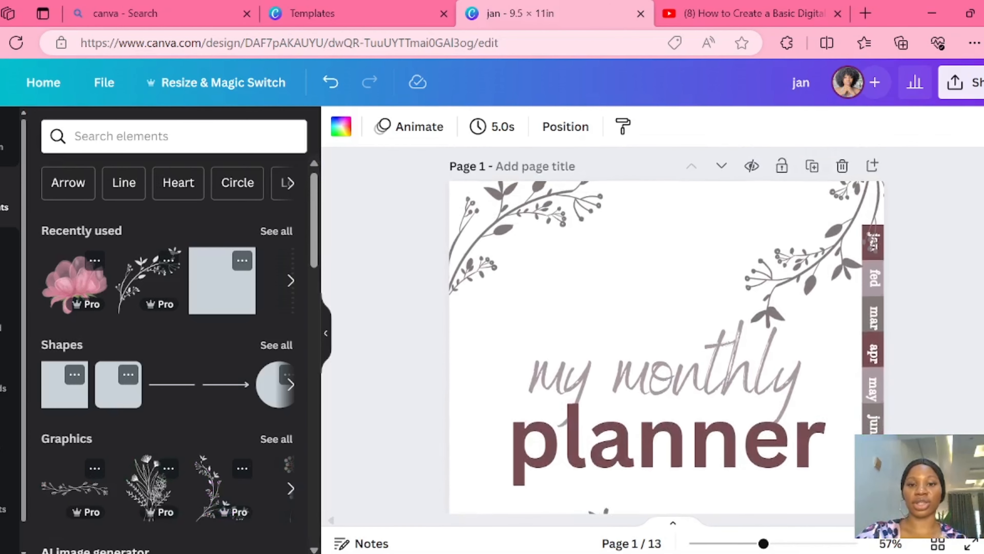
{"action": "scroll", "coordinate": [598, 517], "scroll_direction": "down", "scroll_amount": 3}
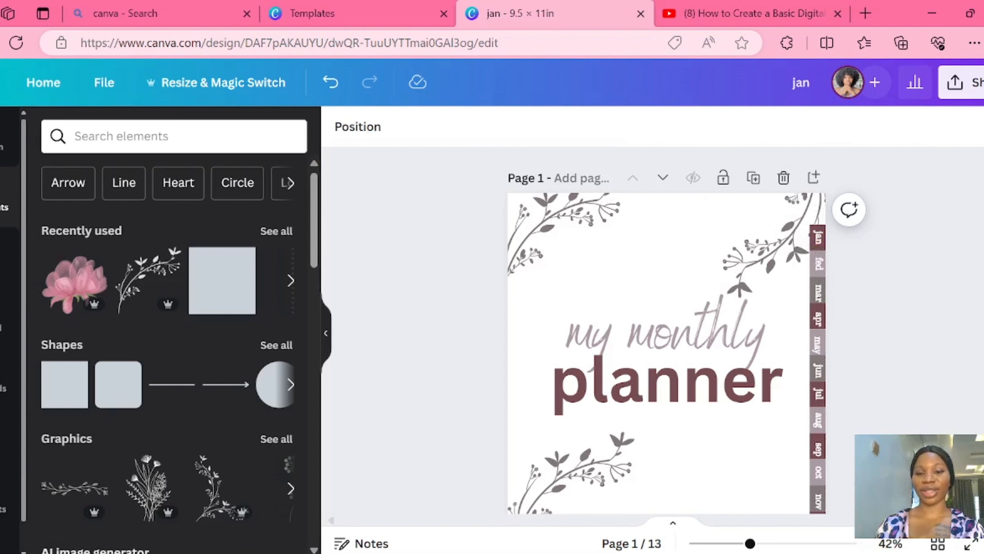
{"action": "left_click", "coordinate": [811, 245]}
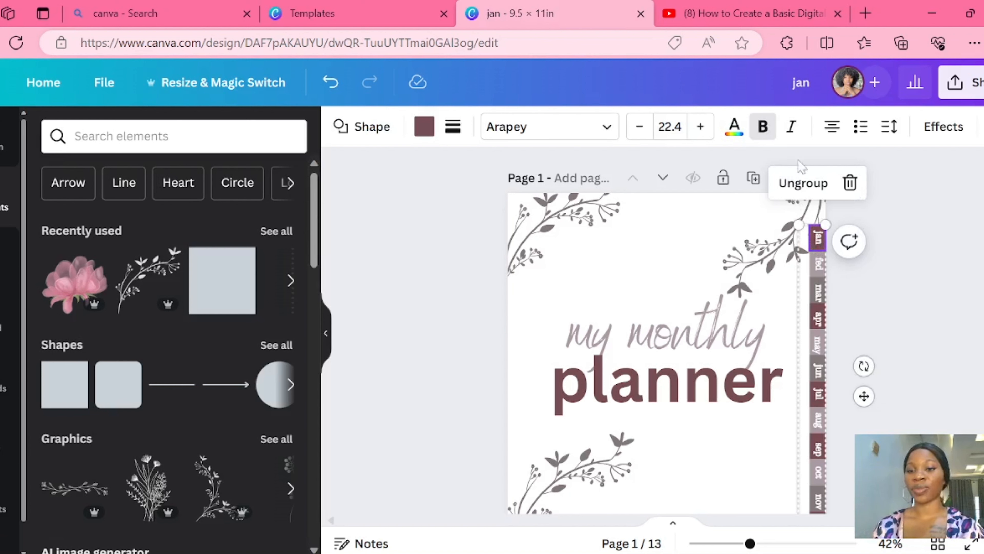
{"action": "left_click", "coordinate": [813, 186]}
{"action": "left_click", "coordinate": [858, 249]}
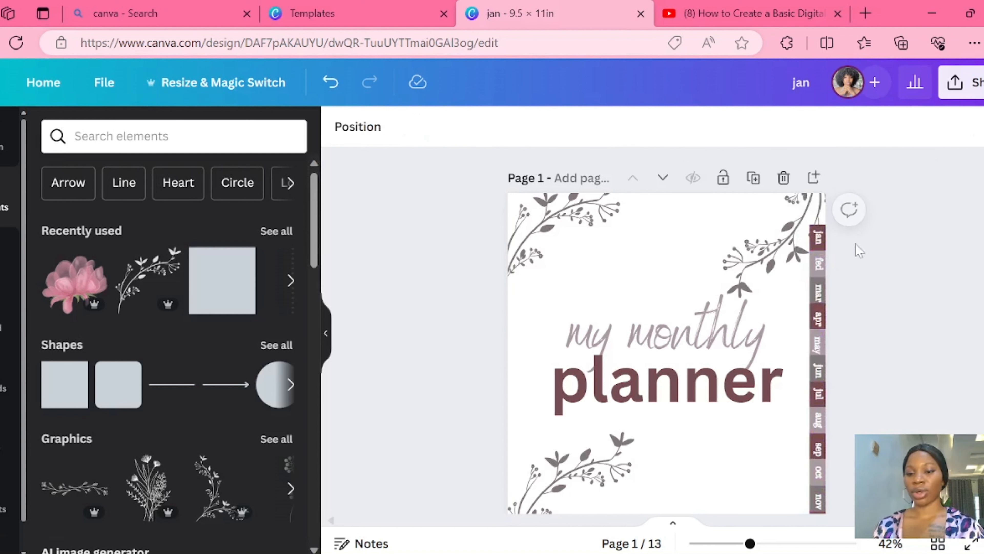
- Link the "jan" tab's text on the cover to the document page "2 - jan"
{"action": "left_click", "coordinate": [818, 238]}
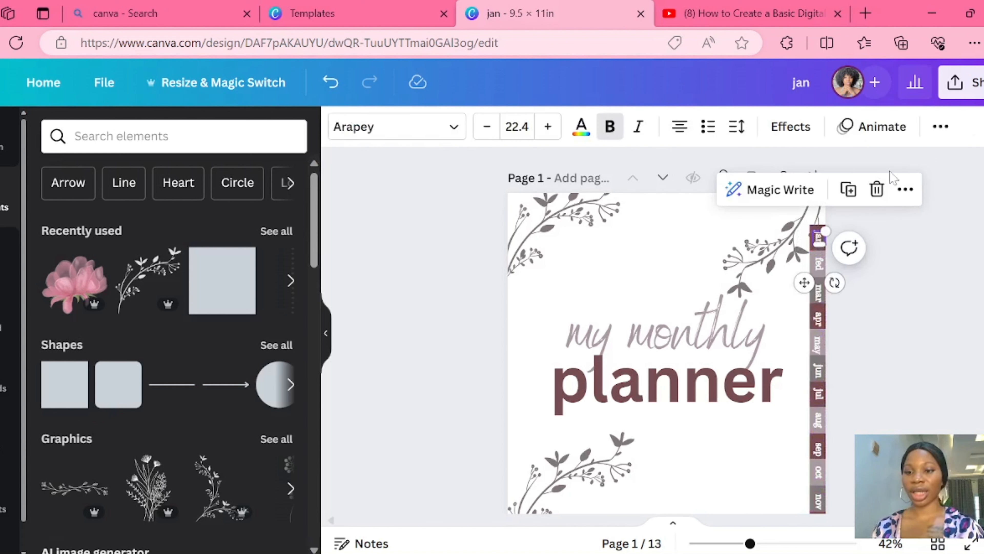
{"action": "left_click", "coordinate": [905, 190]}
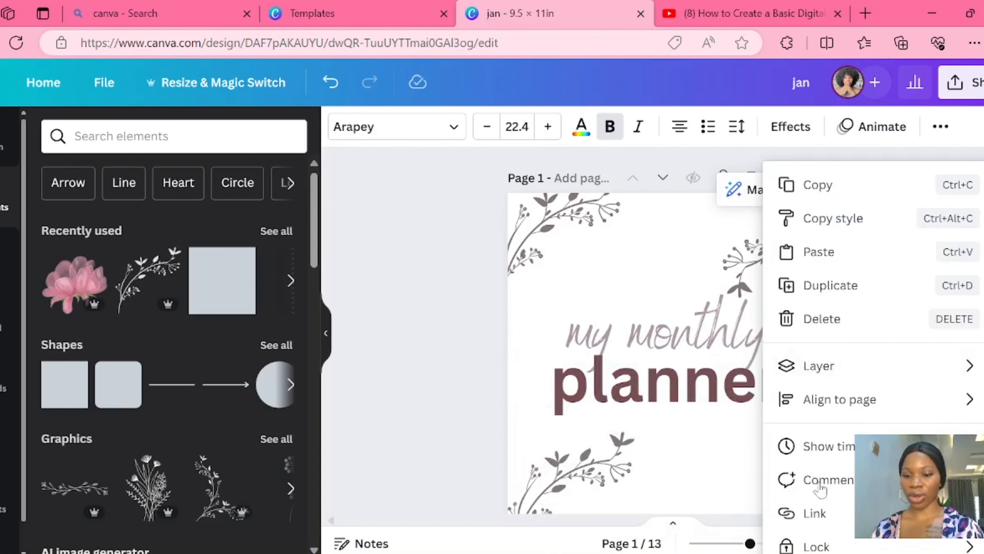
{"action": "left_click", "coordinate": [807, 514]}
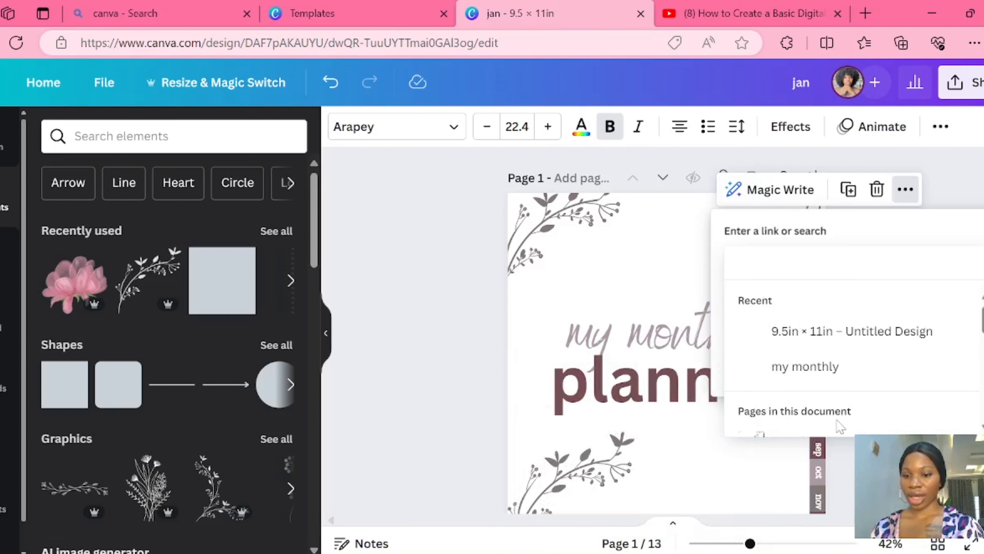
{"action": "scroll", "coordinate": [982, 346], "scroll_direction": "down", "scroll_amount": 5}
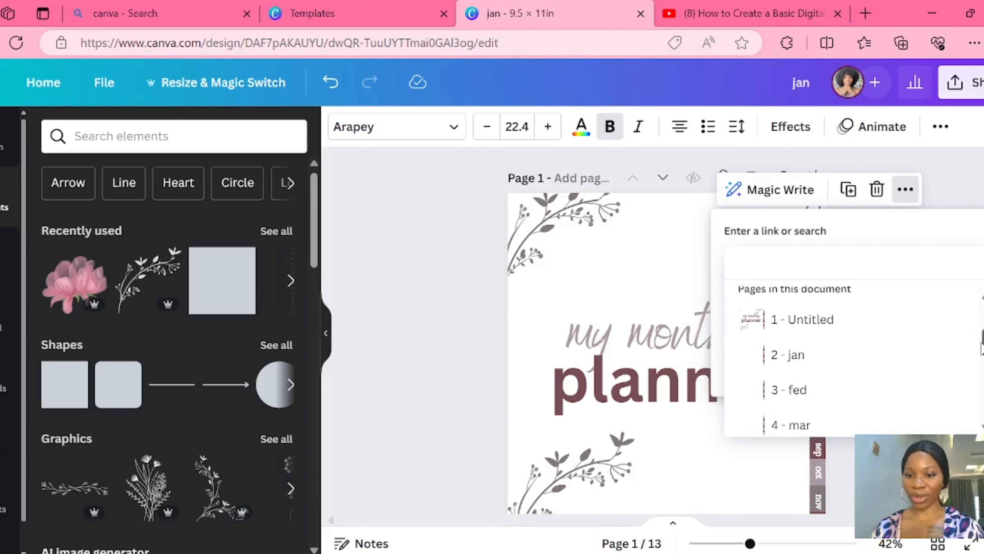
{"action": "left_click", "coordinate": [768, 355]}
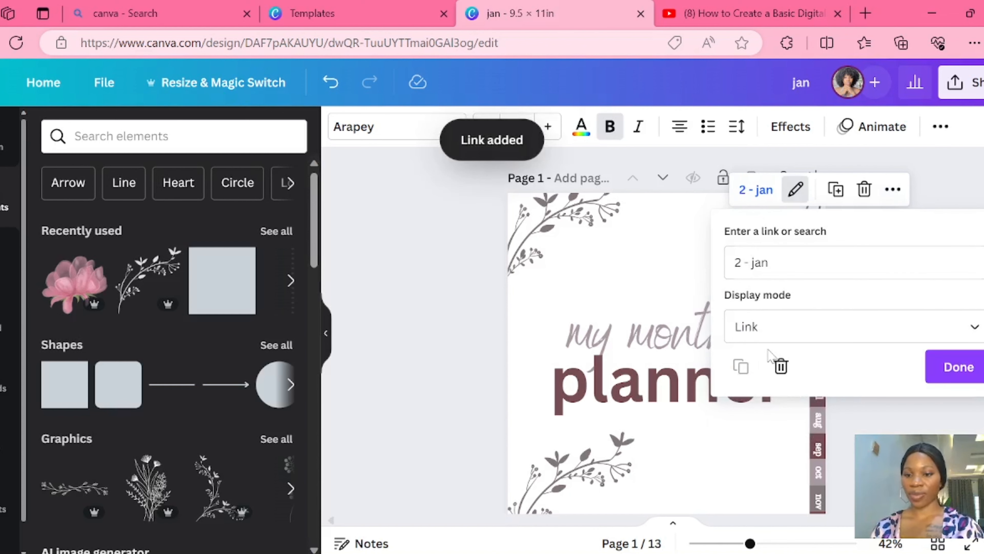
{"action": "left_click", "coordinate": [942, 382]}
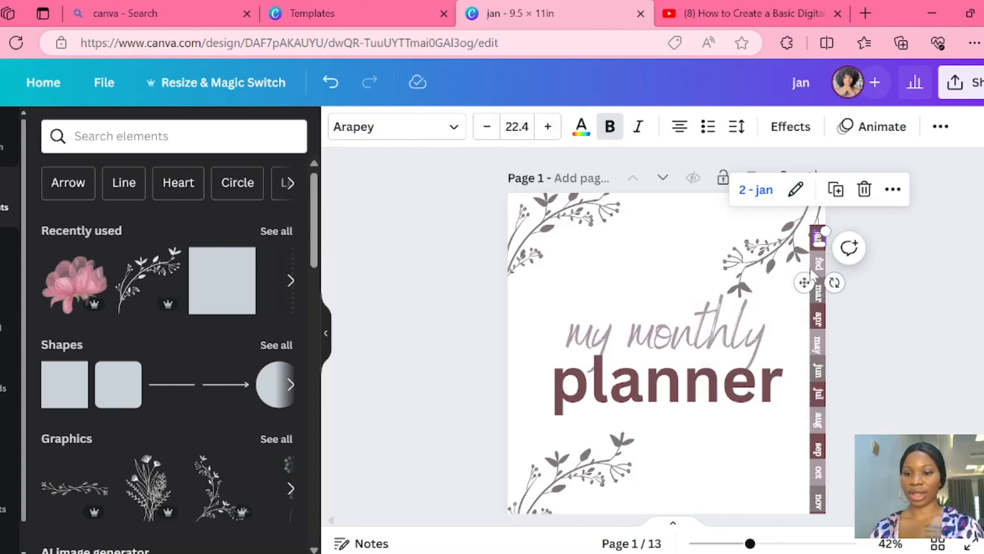
- Link the "fed" tab's text on the cover to the document page "3 - fed"
{"action": "left_click", "coordinate": [821, 266]}
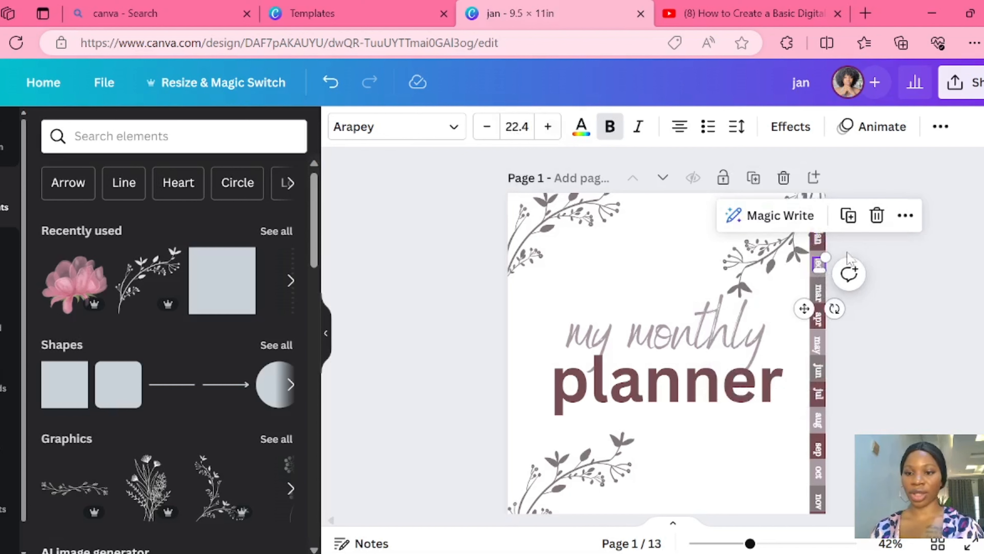
{"action": "left_click", "coordinate": [906, 215]}
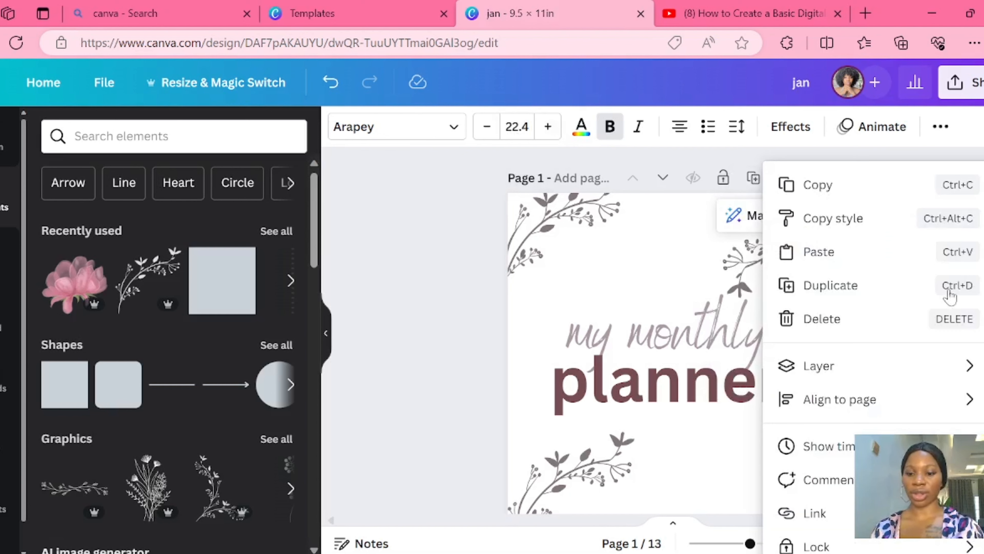
{"action": "left_click", "coordinate": [818, 513]}
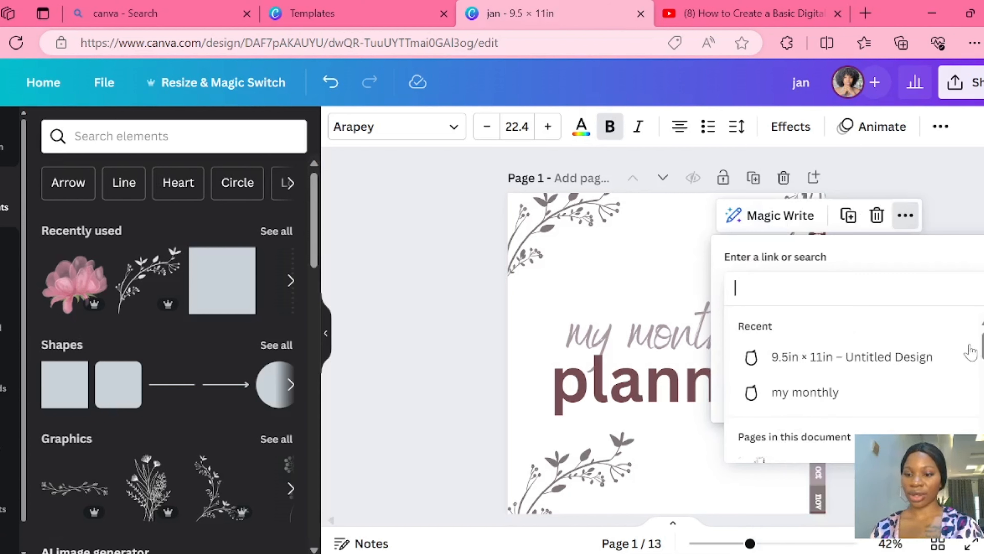
{"action": "scroll", "coordinate": [853, 380], "scroll_direction": "down", "scroll_amount": 3}
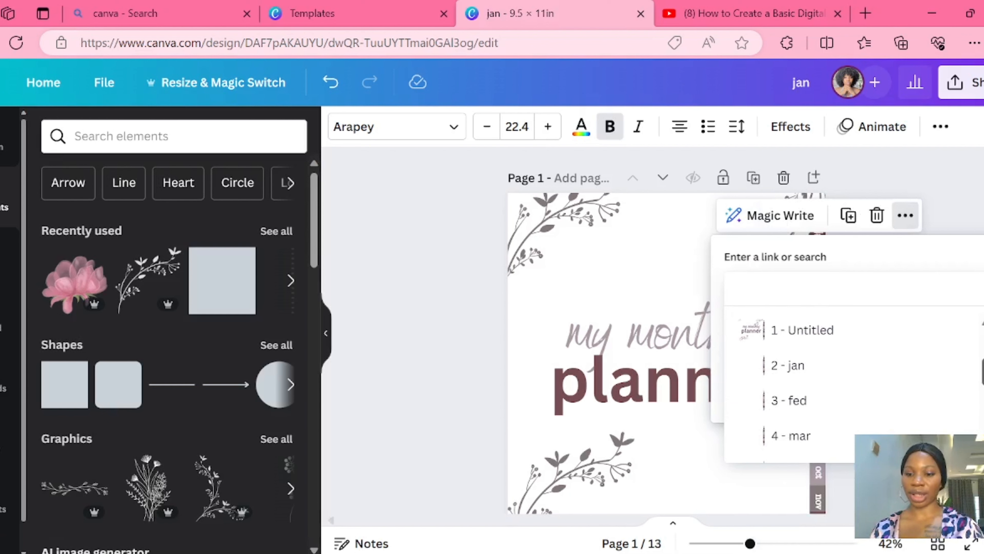
{"action": "left_click", "coordinate": [788, 405]}
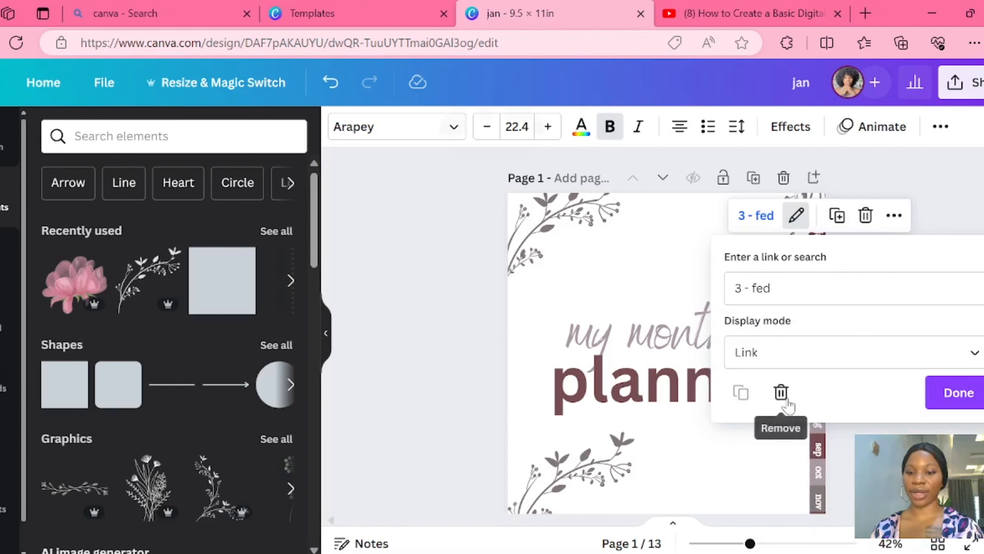
{"action": "left_click", "coordinate": [959, 393]}
- Link the "mar" tab's text on the cover to the document page "4 - mar"
{"action": "left_click", "coordinate": [818, 297]}
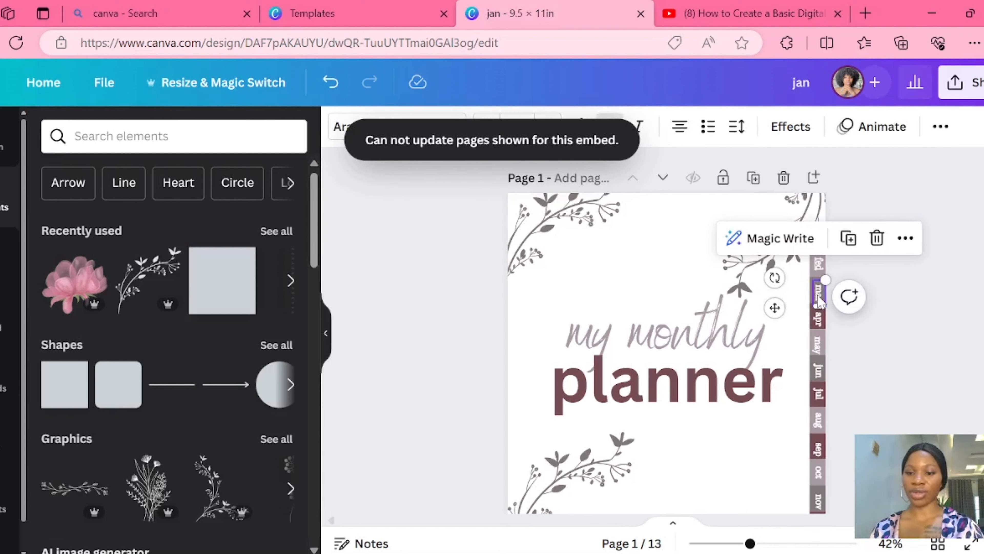
{"action": "left_click", "coordinate": [906, 237]}
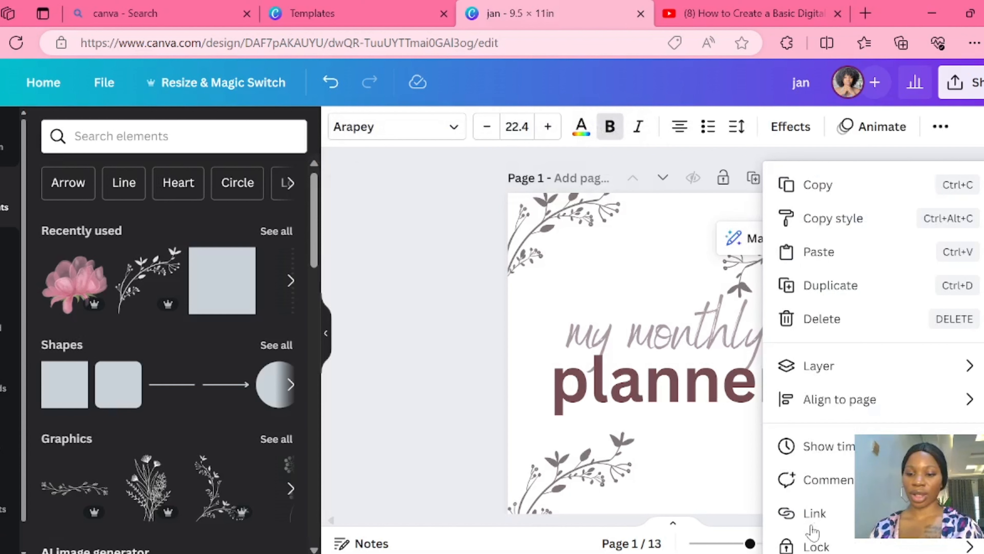
{"action": "left_click", "coordinate": [814, 515]}
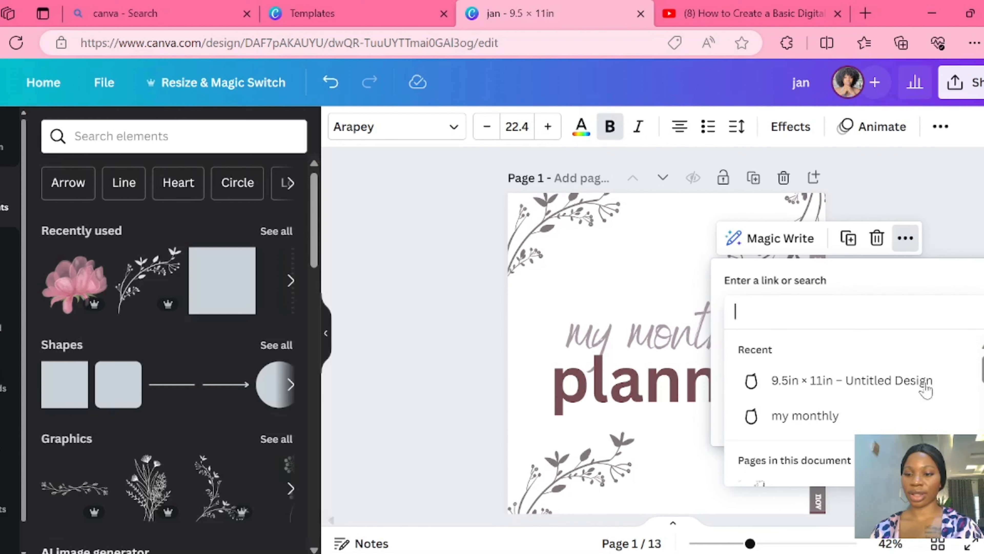
{"action": "scroll", "coordinate": [849, 411], "scroll_direction": "down", "scroll_amount": 5}
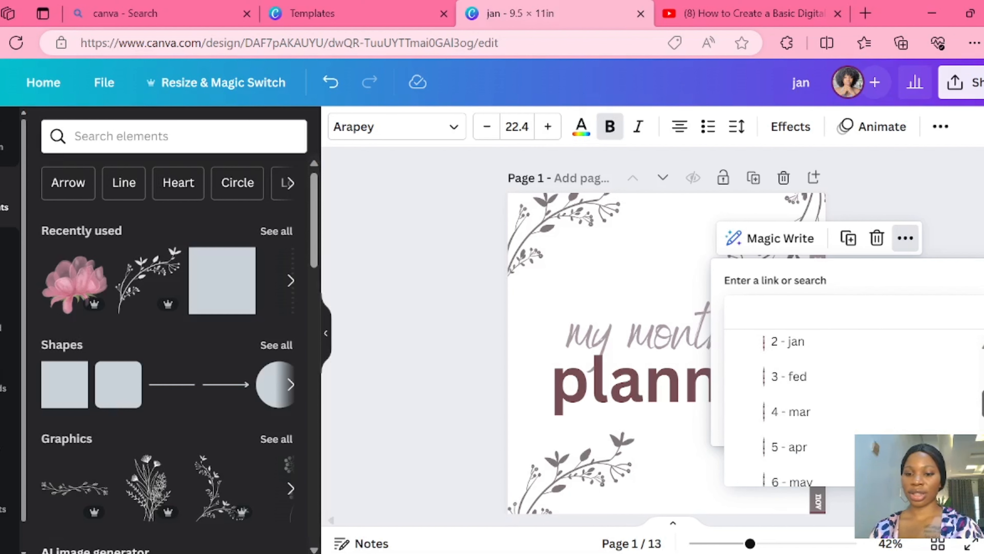
{"action": "left_click", "coordinate": [808, 412]}
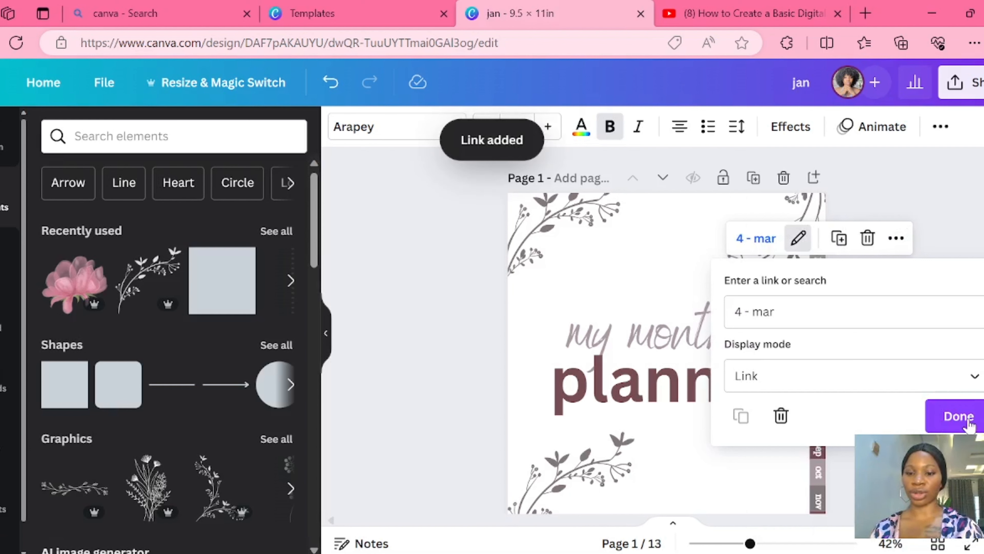
{"action": "left_click", "coordinate": [960, 416]}
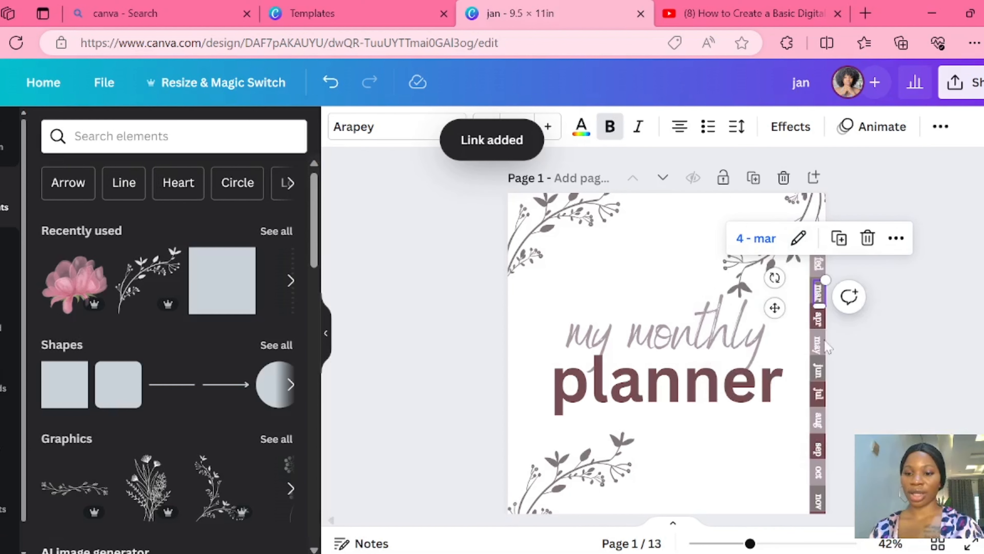
- Link the "apr" tab's text on the cover to the document page "5 - apr"
{"action": "left_click", "coordinate": [820, 325]}
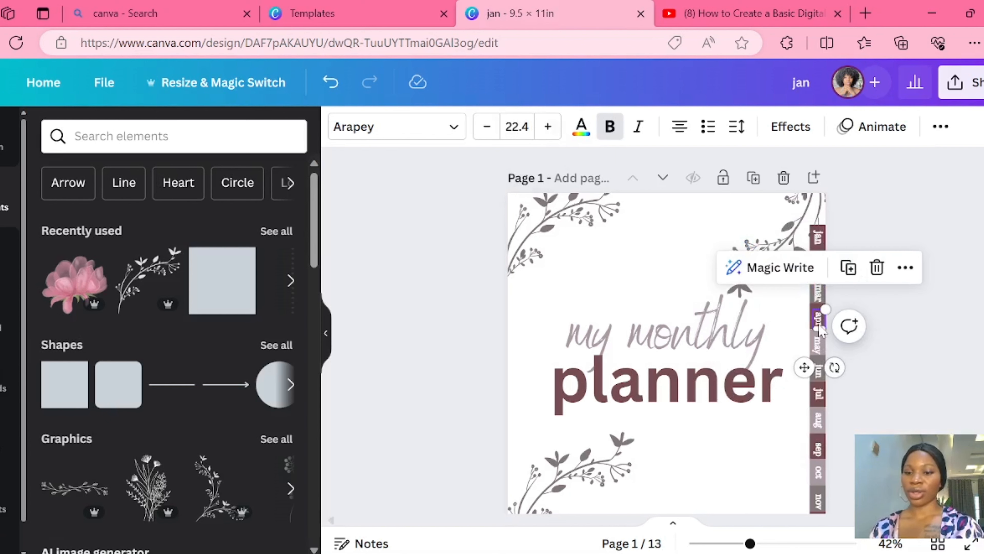
{"action": "left_click", "coordinate": [907, 268]}
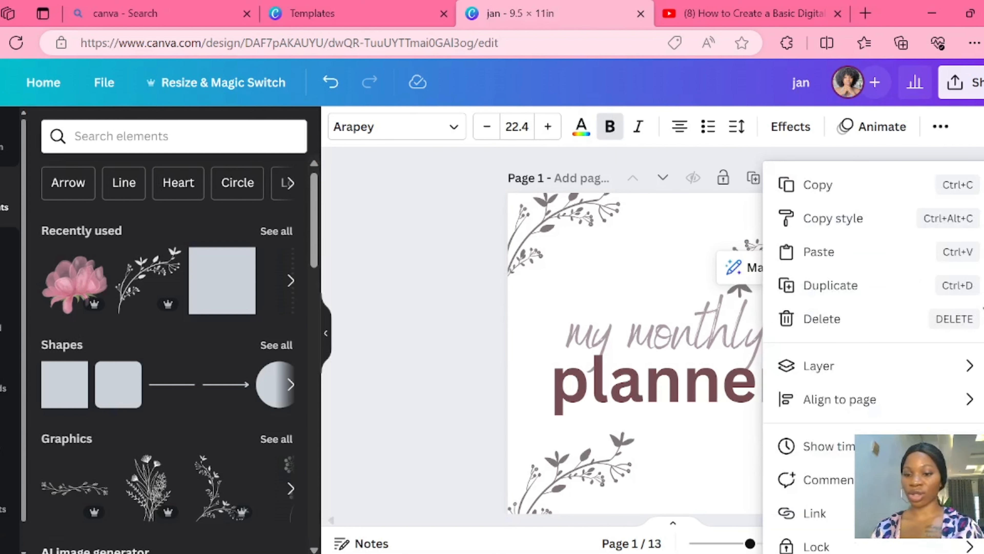
{"action": "left_click", "coordinate": [829, 520]}
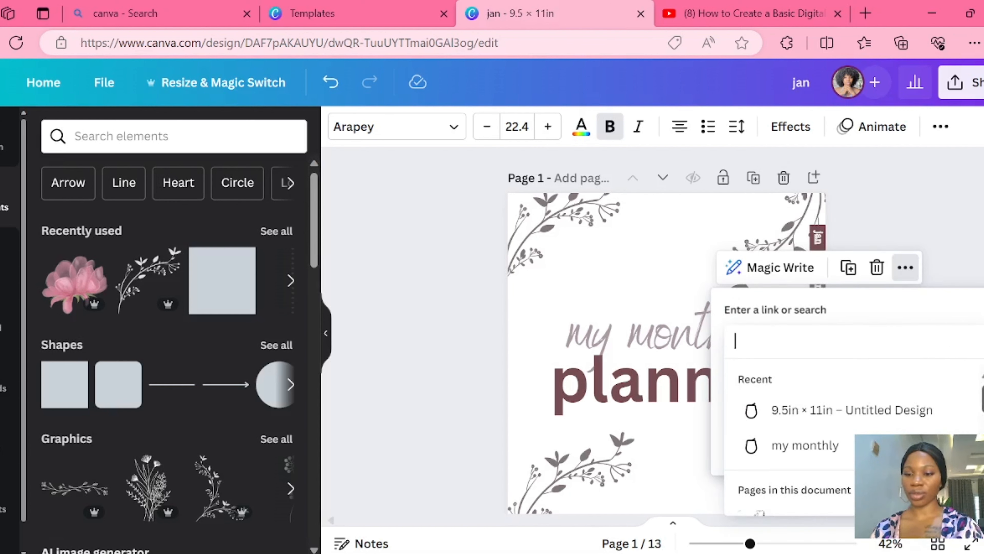
{"action": "scroll", "coordinate": [782, 492], "scroll_direction": "down", "scroll_amount": 3}
{"action": "left_click", "coordinate": [782, 494]}
{"action": "left_click", "coordinate": [783, 493]}
- Link the "may" tab's text on the cover to the document page "6 - may"
{"action": "left_click", "coordinate": [817, 353]}
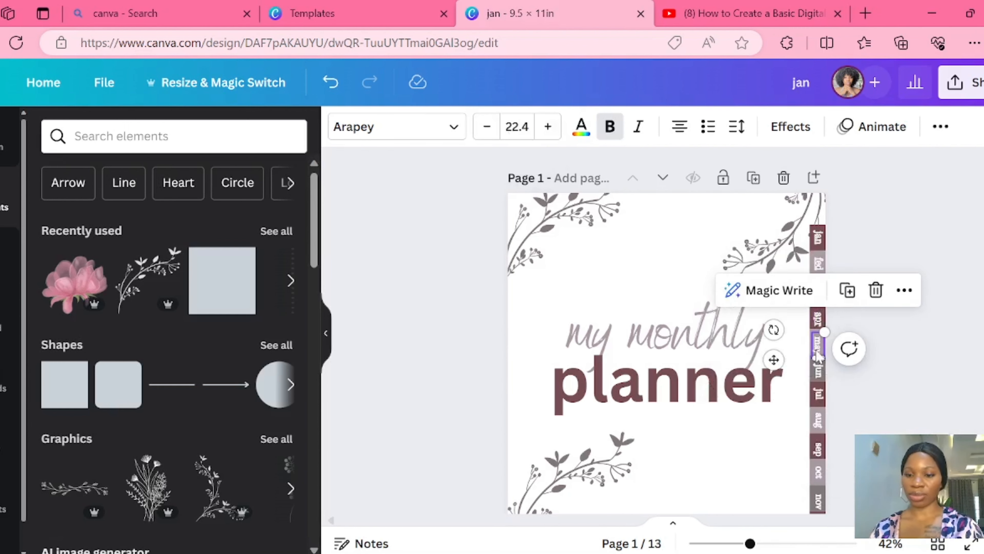
{"action": "left_click", "coordinate": [904, 290]}
{"action": "left_click", "coordinate": [829, 520]}
{"action": "scroll", "coordinate": [798, 493], "scroll_direction": "down", "scroll_amount": 4}
{"action": "left_click", "coordinate": [798, 493]}
{"action": "left_click", "coordinate": [798, 290]}
- Link the "jun" tab's text on the cover to the document page titled "jun"
{"action": "left_click", "coordinate": [818, 373]}
{"action": "left_click", "coordinate": [905, 318]}
{"action": "left_click", "coordinate": [829, 520]}
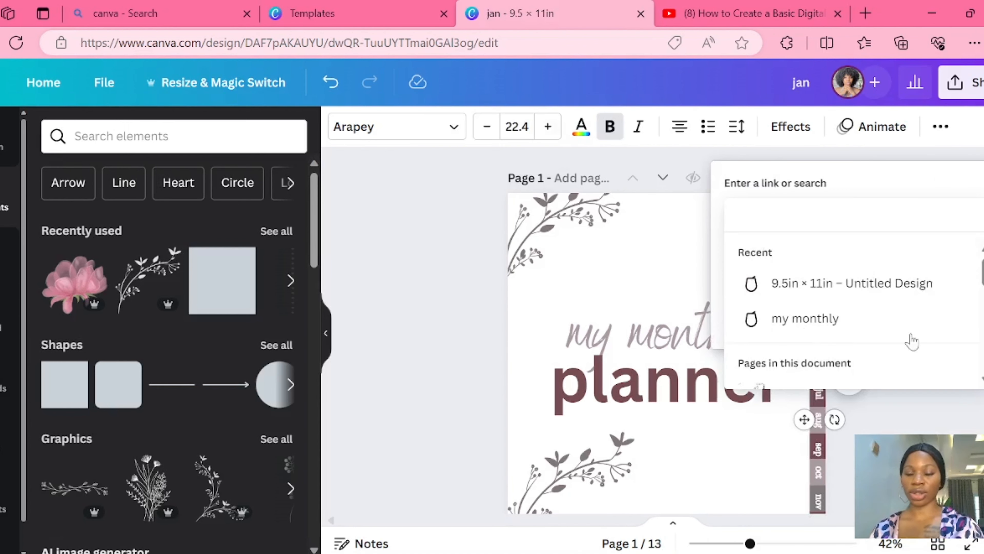
{"action": "scroll", "coordinate": [913, 341], "scroll_direction": "down", "scroll_amount": 4}
{"action": "left_click", "coordinate": [784, 329]}
- Link the "jul" tab's text on the cover to the document page titled "jul"
{"action": "right_click", "coordinate": [817, 393]}
{"action": "left_click", "coordinate": [818, 512]}
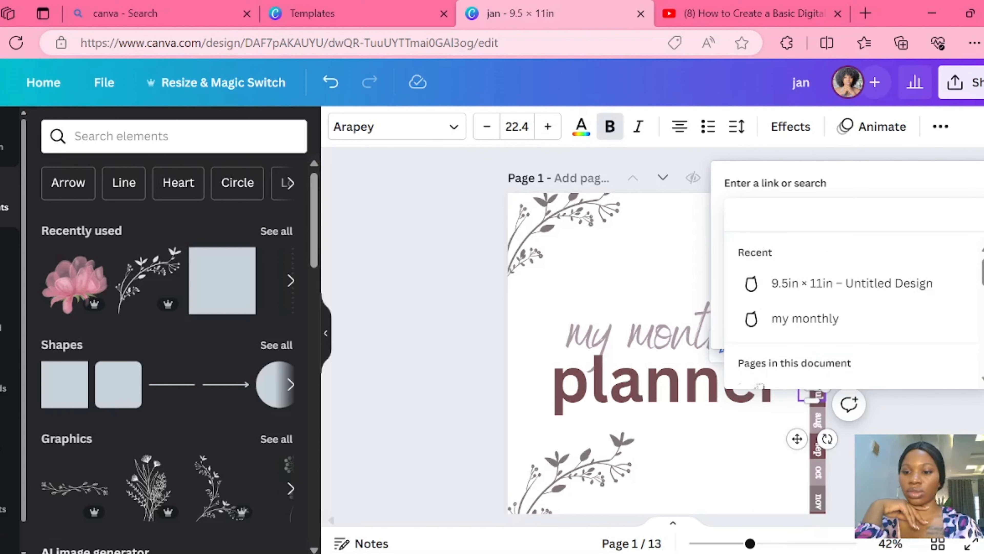
{"action": "type", "text": "ju"}
{"action": "left_click", "coordinate": [760, 319]}
- Link the "aug" tab's text on the cover to the document page titled "aug"
{"action": "scroll", "coordinate": [885, 378], "scroll_direction": "down", "scroll_amount": 5}
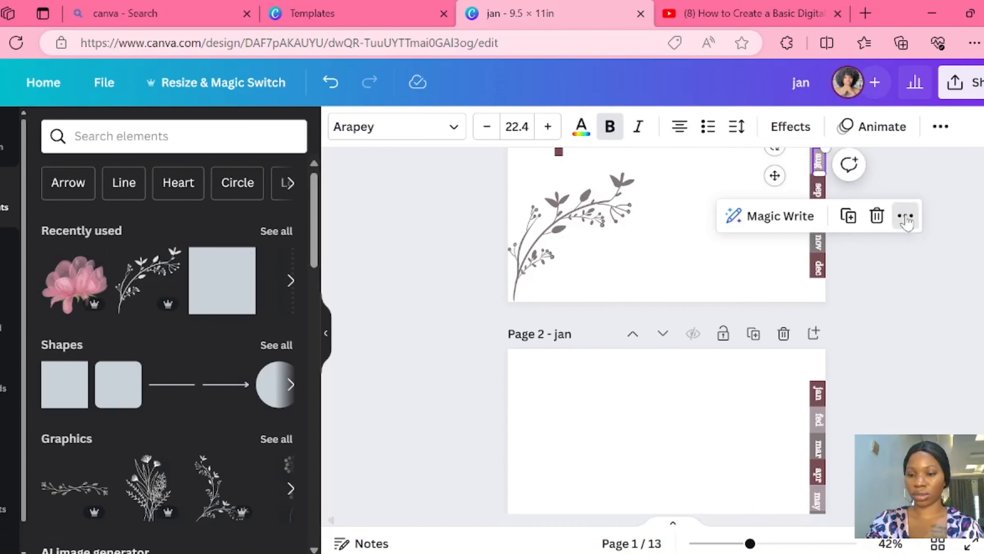
{"action": "left_click", "coordinate": [906, 219]}
{"action": "left_click", "coordinate": [829, 520]}
{"action": "type", "text": "aug"}
{"action": "scroll", "coordinate": [798, 434], "scroll_direction": "down", "scroll_amount": 3}
{"action": "left_click", "coordinate": [798, 438]}
{"action": "left_click", "coordinate": [954, 396]}
- Link the "sep" tab's text on the cover to the document page titled "sep"
{"action": "left_click", "coordinate": [819, 190]}
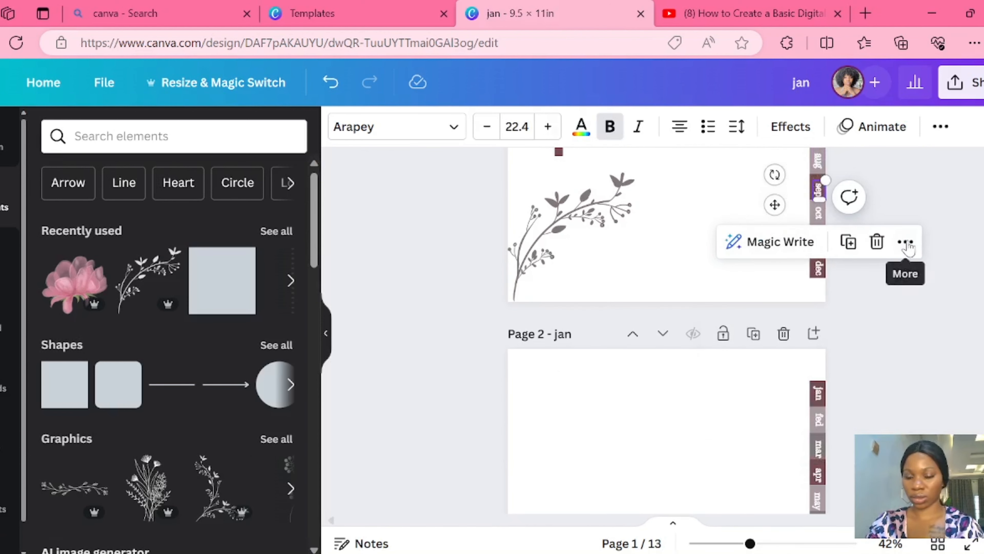
{"action": "left_click", "coordinate": [906, 242]}
{"action": "left_click", "coordinate": [826, 518]}
{"action": "type", "text": "sep"}
{"action": "scroll", "coordinate": [772, 427], "scroll_direction": "down", "scroll_amount": 2}
{"action": "left_click", "coordinate": [797, 470]}
- Link the "oct" tab's text on the cover to the document page titled "oct"
{"action": "left_click", "coordinate": [820, 215]}
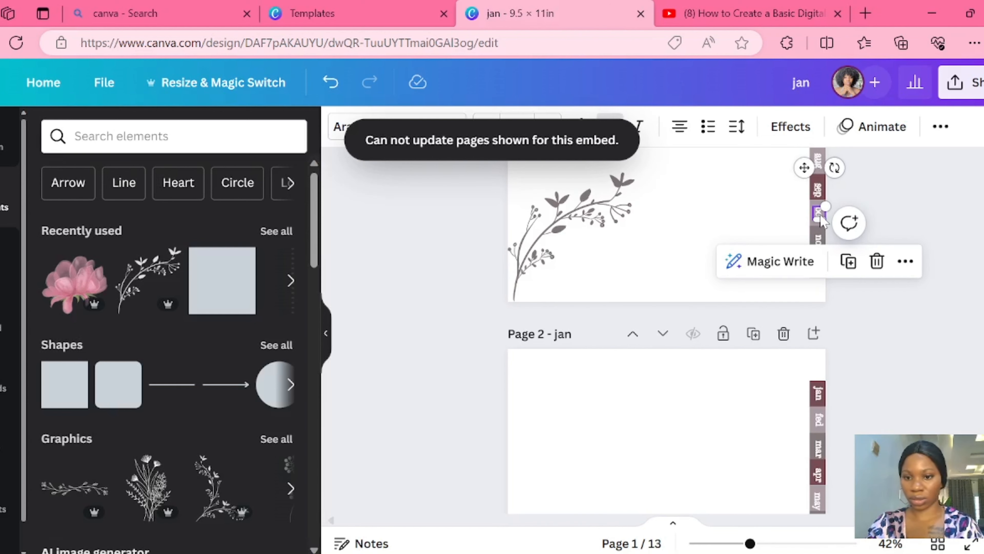
{"action": "left_click", "coordinate": [906, 261]}
{"action": "left_click", "coordinate": [818, 513]}
{"action": "type", "text": "oct"}
{"action": "left_click", "coordinate": [798, 438]}
- Link the "nov" tab's text on the cover to the document page titled "nov"
{"action": "left_click", "coordinate": [820, 243]}
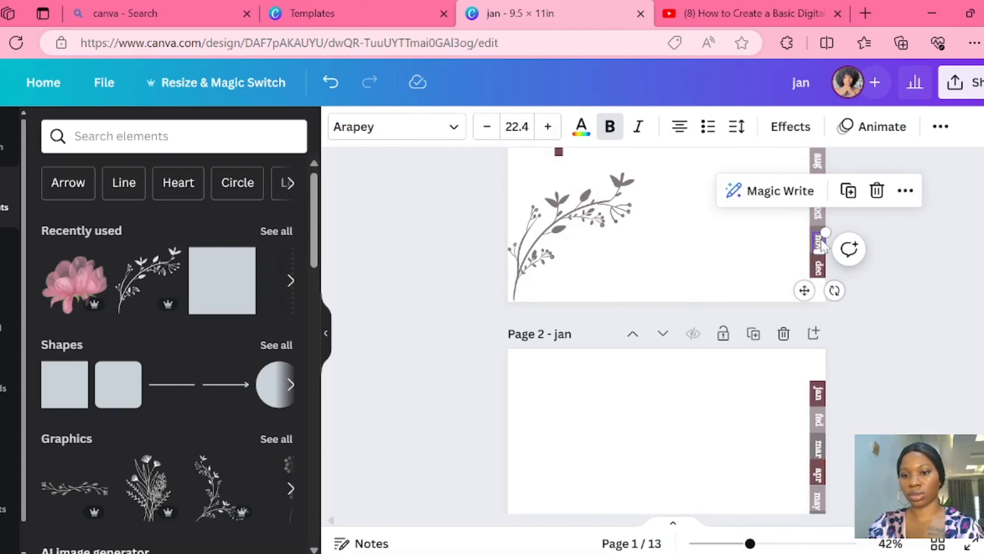
{"action": "left_click", "coordinate": [906, 191]}
{"action": "left_click", "coordinate": [815, 513]}
{"action": "type", "text": "nov"}
{"action": "left_click", "coordinate": [822, 340]}
{"action": "left_click", "coordinate": [960, 369]}
- Link the "dec" tab's text on the cover to the document page titled "dec"
{"action": "left_click", "coordinate": [818, 268]}
{"action": "left_click", "coordinate": [906, 216]}
{"action": "left_click", "coordinate": [816, 513]}
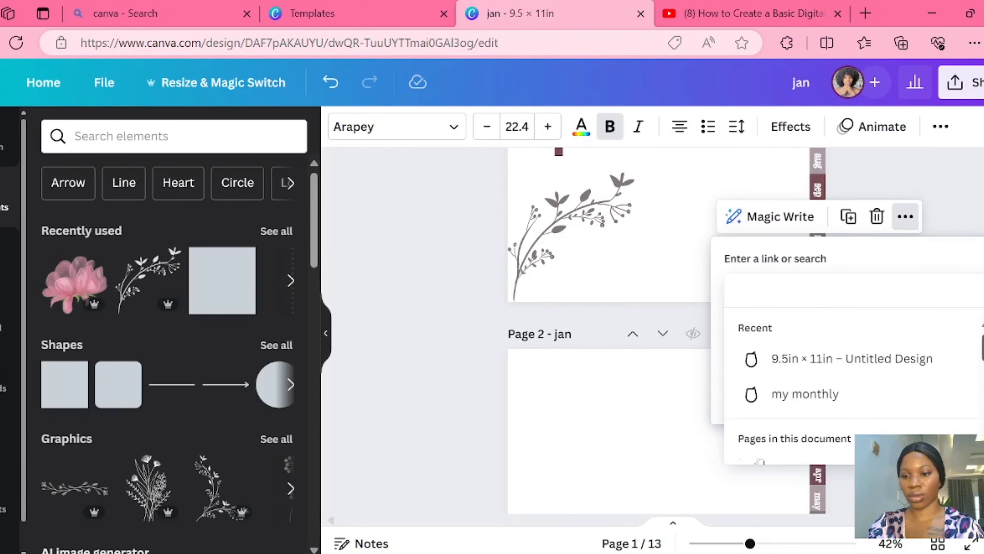
{"action": "type", "text": "dec"}
{"action": "left_click", "coordinate": [821, 365]}
{"action": "left_click", "coordinate": [957, 395]}
- Group all the linked month tabs on the cover page back into one column
{"action": "scroll", "coordinate": [666, 330], "scroll_direction": "up", "scroll_amount": 5}
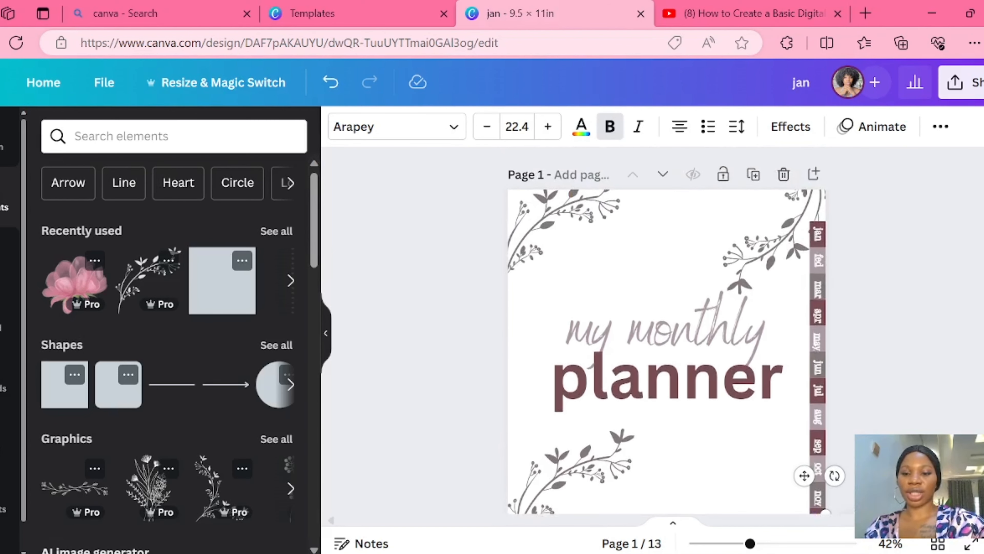
{"action": "scroll", "coordinate": [667, 330], "scroll_direction": "down", "scroll_amount": 2}
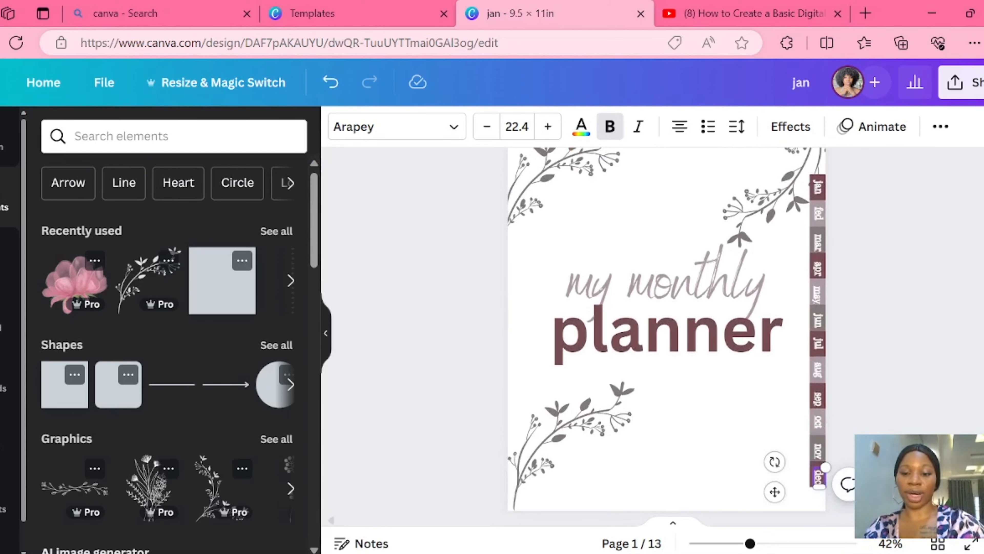
{"action": "left_click_drag", "start_coordinate": [773, 201], "coordinate": [779, 204]}
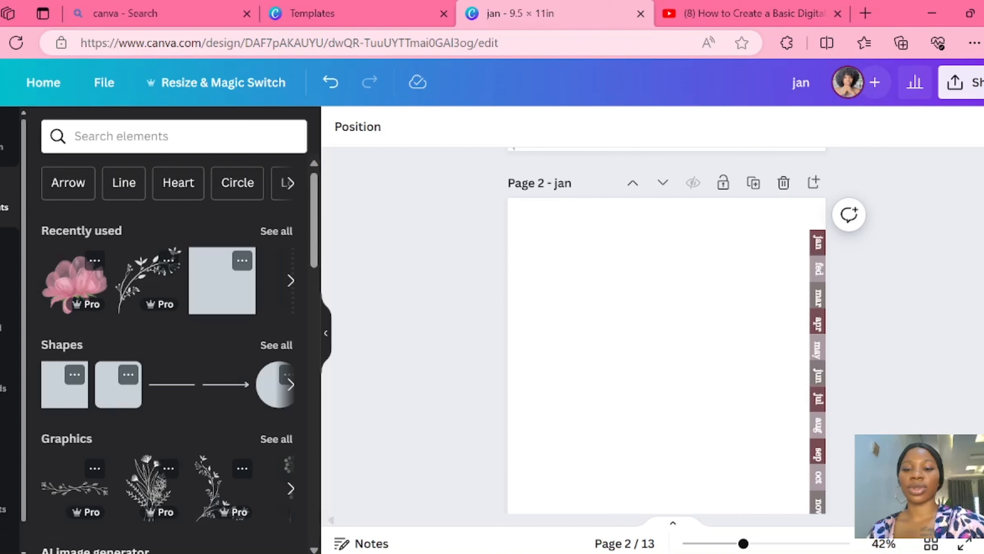
- Delete the unlinked column of month tabs from the month pages, from page 2 through page 8
{"action": "scroll", "coordinate": [667, 331], "scroll_direction": "down", "scroll_amount": 4}
{"action": "scroll", "coordinate": [667, 331], "scroll_direction": "up", "scroll_amount": 3}
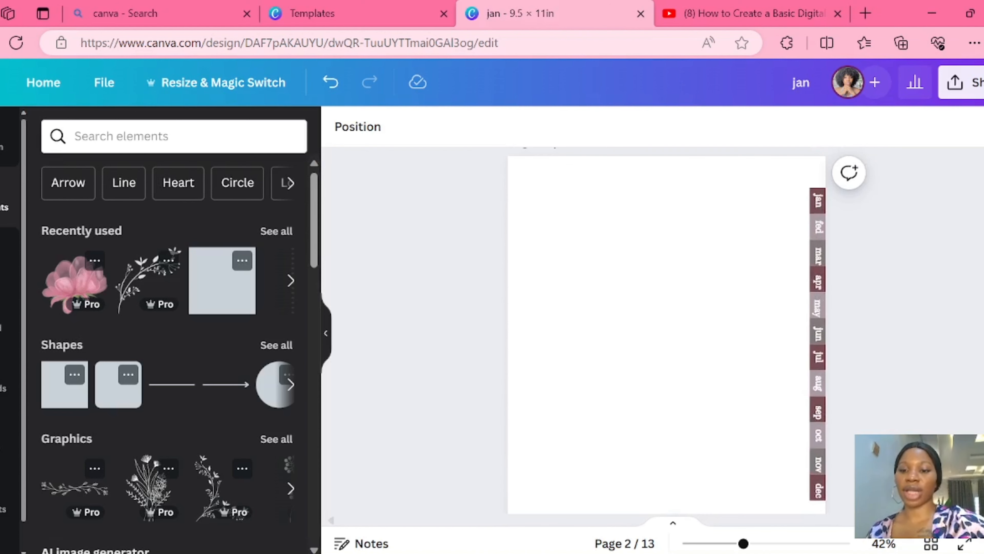
{"action": "left_click", "coordinate": [816, 197]}
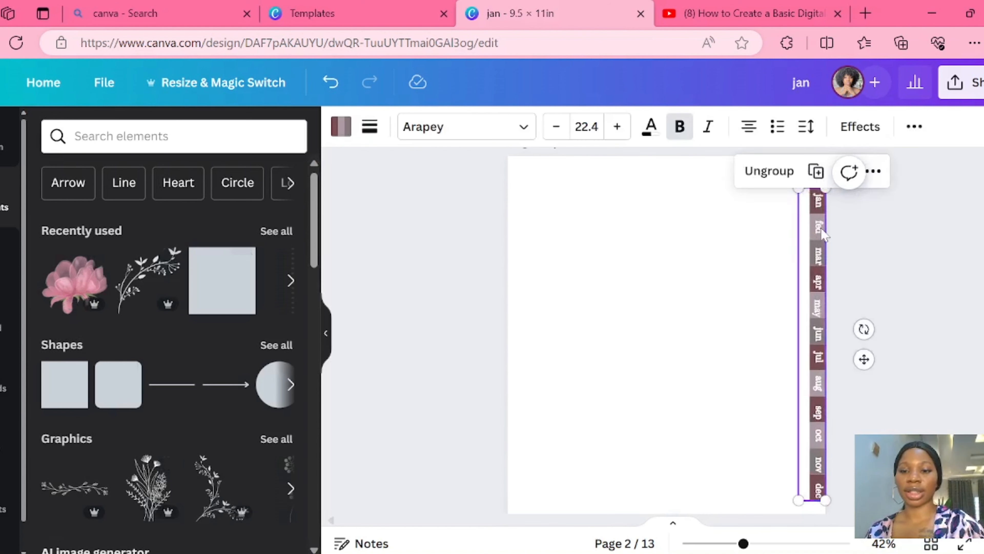
{"action": "left_click", "coordinate": [847, 170]}
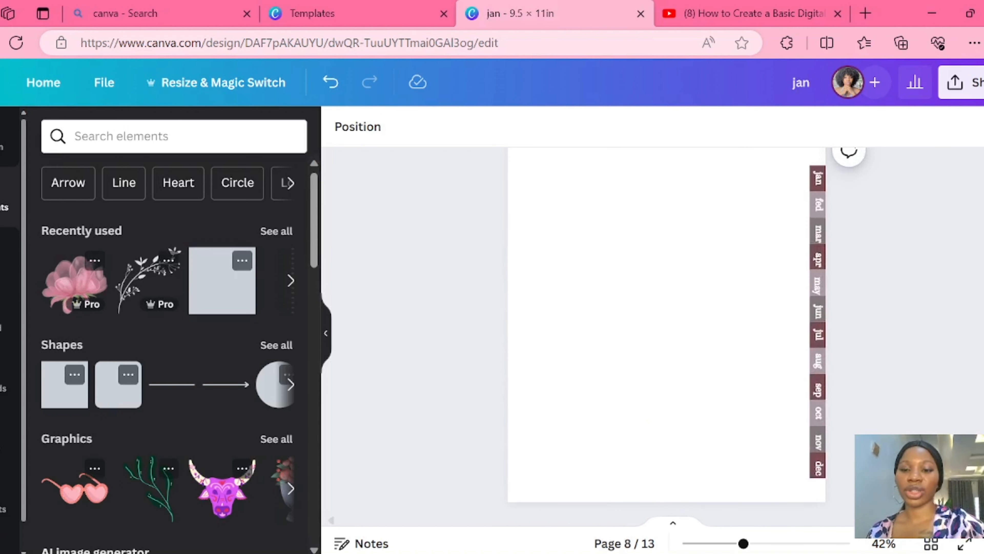
{"action": "left_click", "coordinate": [813, 265]}
{"action": "left_click", "coordinate": [909, 212]}
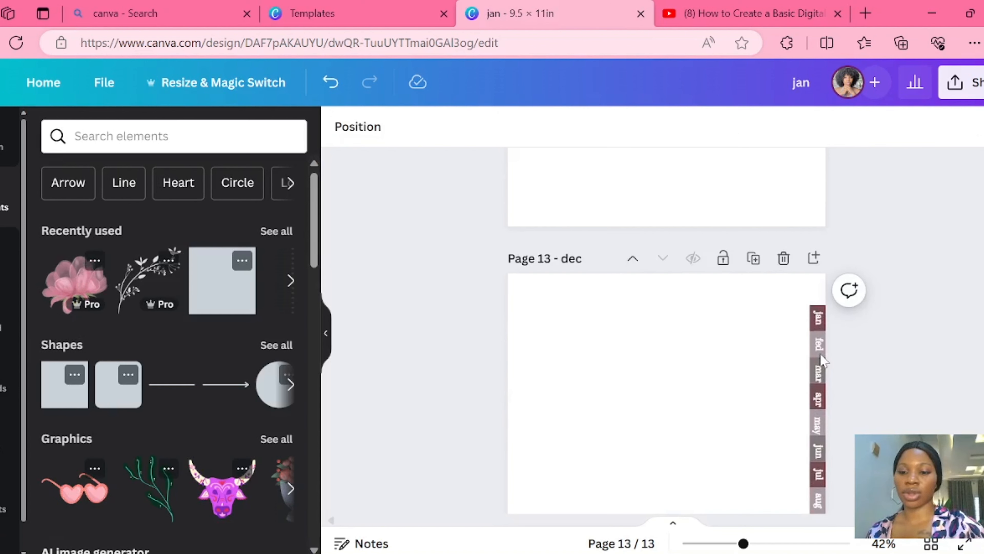
- Delete the unlinked column of month tabs from page 13 "dec"
{"action": "left_click", "coordinate": [822, 360]}
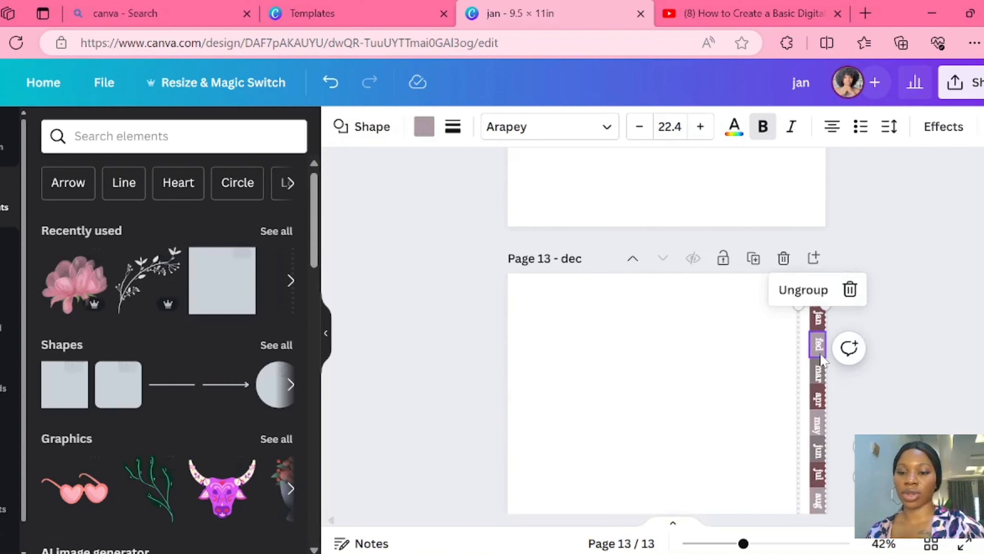
{"action": "left_click", "coordinate": [850, 288]}
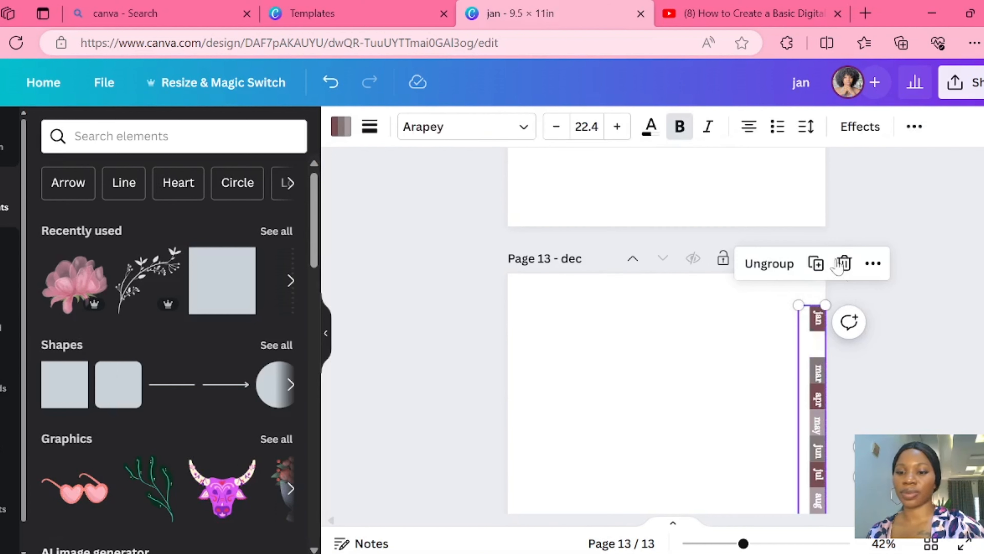
{"action": "left_click", "coordinate": [844, 264]}
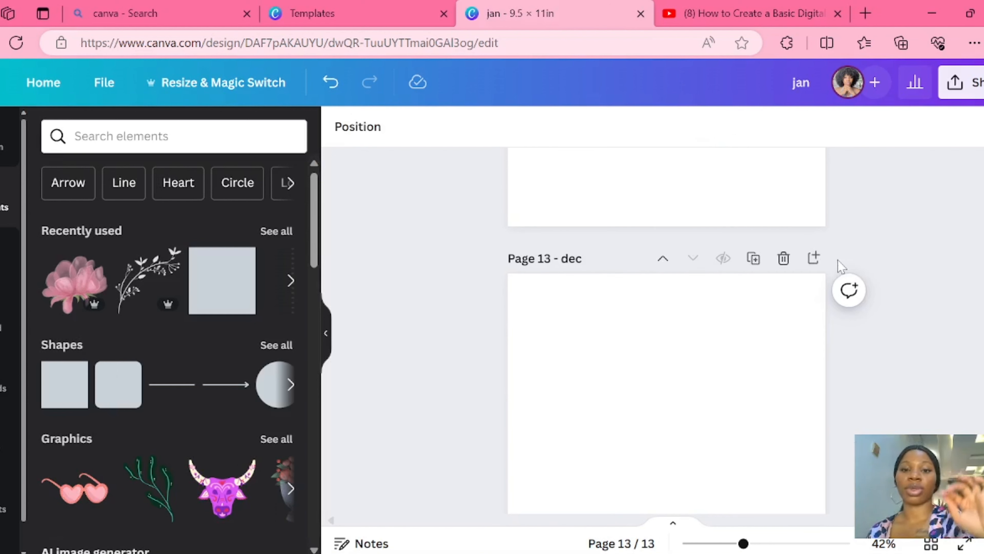
- Copy the grouped column of linked month tabs from the cover and paste it onto page 2 "jan"
{"action": "scroll", "coordinate": [666, 330], "scroll_direction": "up", "scroll_amount": 20}
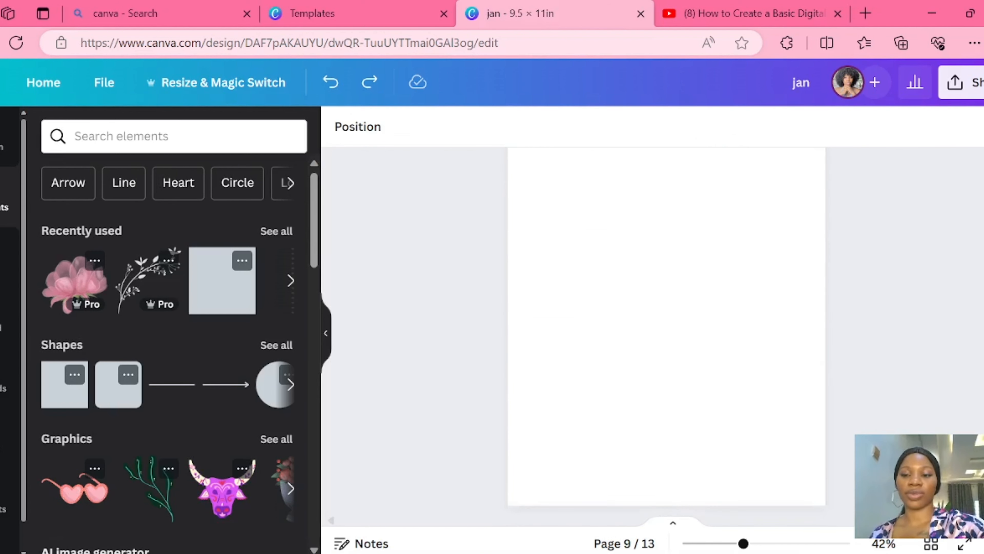
{"action": "scroll", "coordinate": [667, 329], "scroll_direction": "down", "scroll_amount": 2}
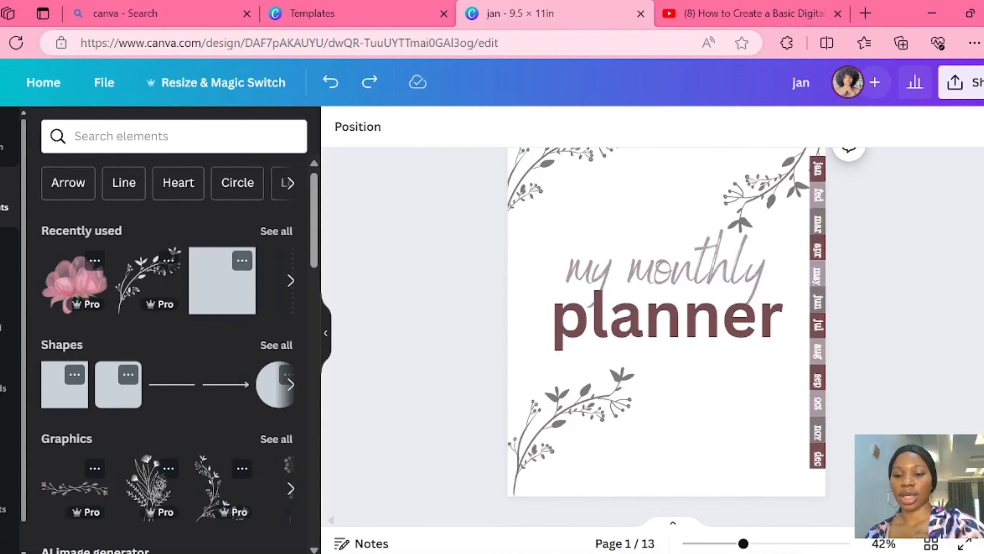
{"action": "left_click", "coordinate": [818, 221]}
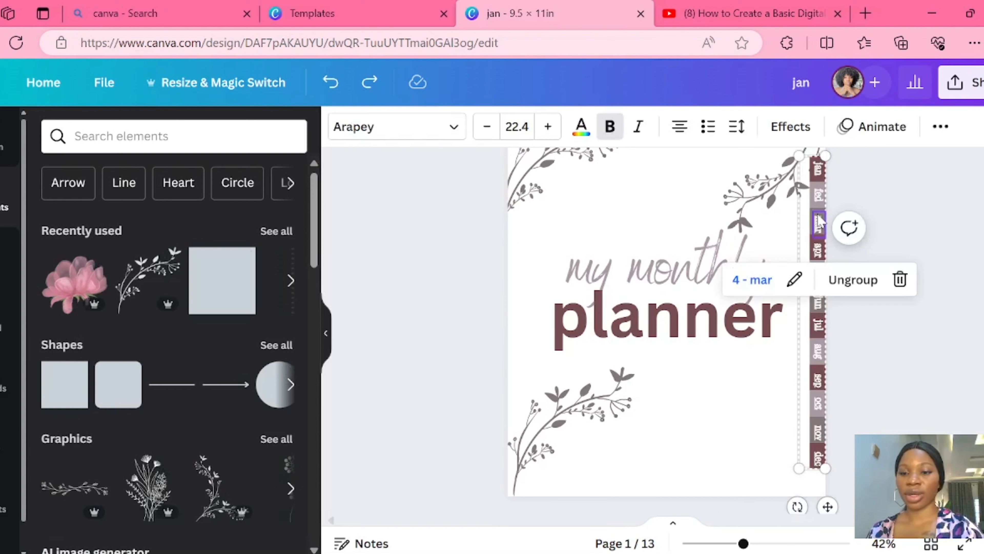
{"action": "right_click", "coordinate": [819, 221]}
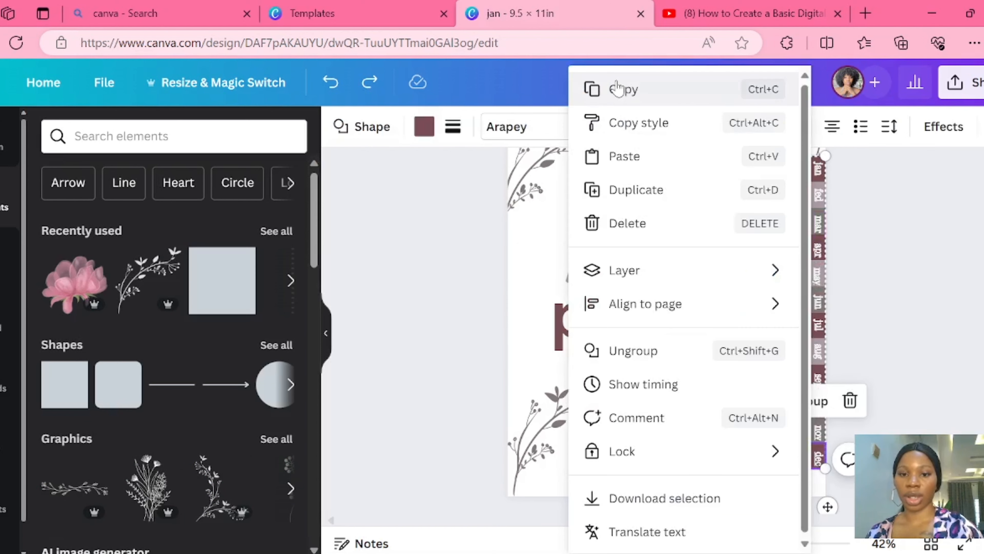
{"action": "left_click", "coordinate": [620, 88]}
{"action": "scroll", "coordinate": [659, 310], "scroll_direction": "down", "scroll_amount": 8}
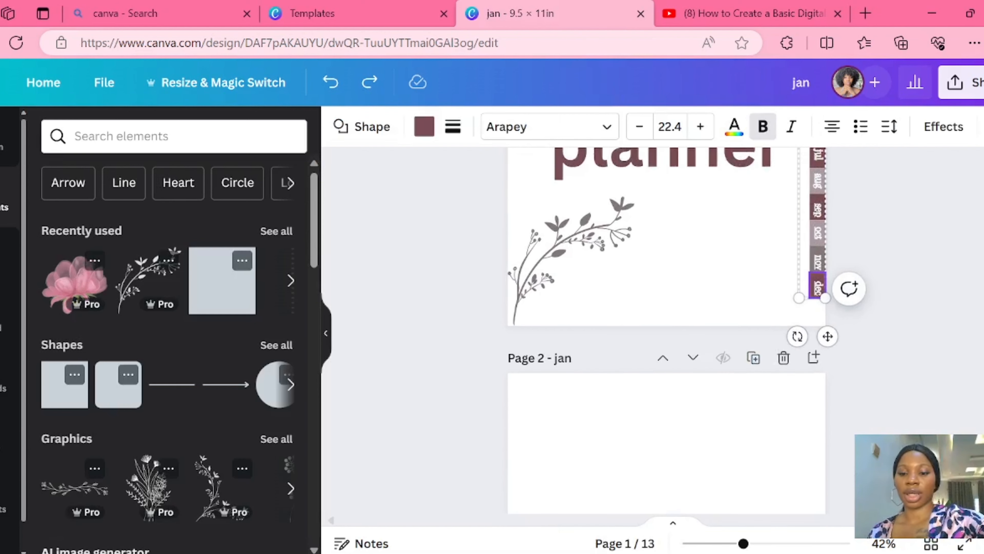
{"action": "right_click", "coordinate": [582, 291]}
{"action": "left_click", "coordinate": [670, 378]}
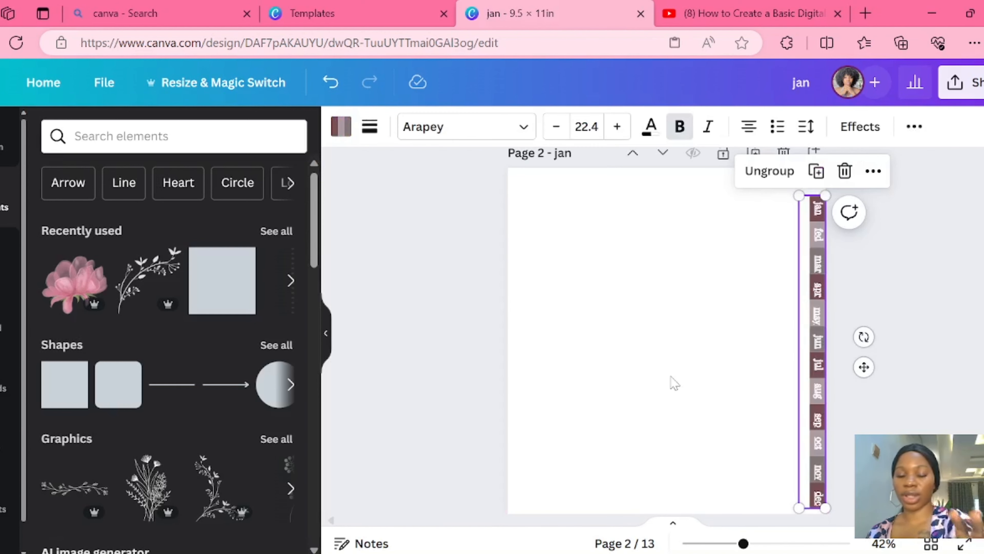
- Paste the copied column of linked month tabs onto page 3 "fed" and page 4
{"action": "scroll", "coordinate": [674, 383], "scroll_direction": "down", "scroll_amount": 10}
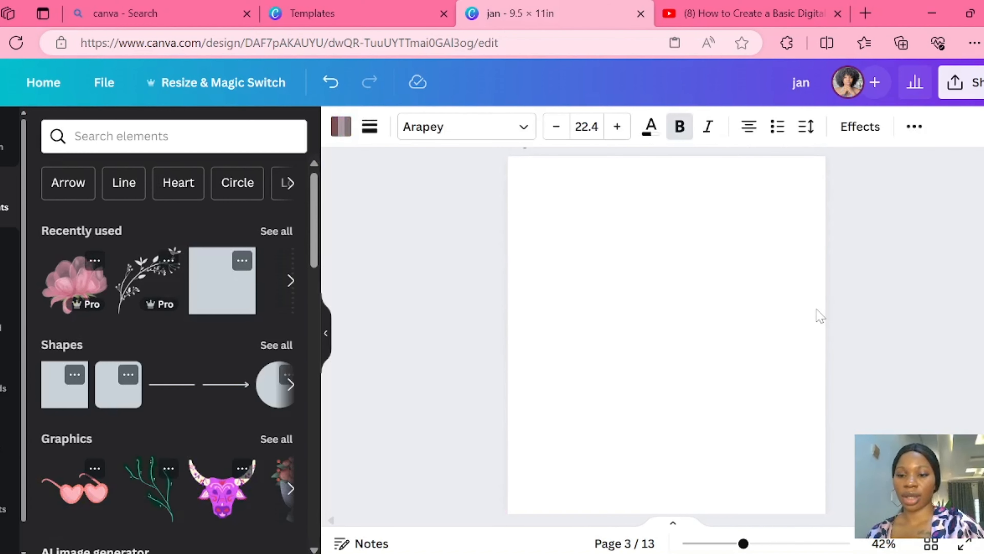
{"action": "right_click", "coordinate": [820, 317]}
{"action": "left_click", "coordinate": [687, 410]}
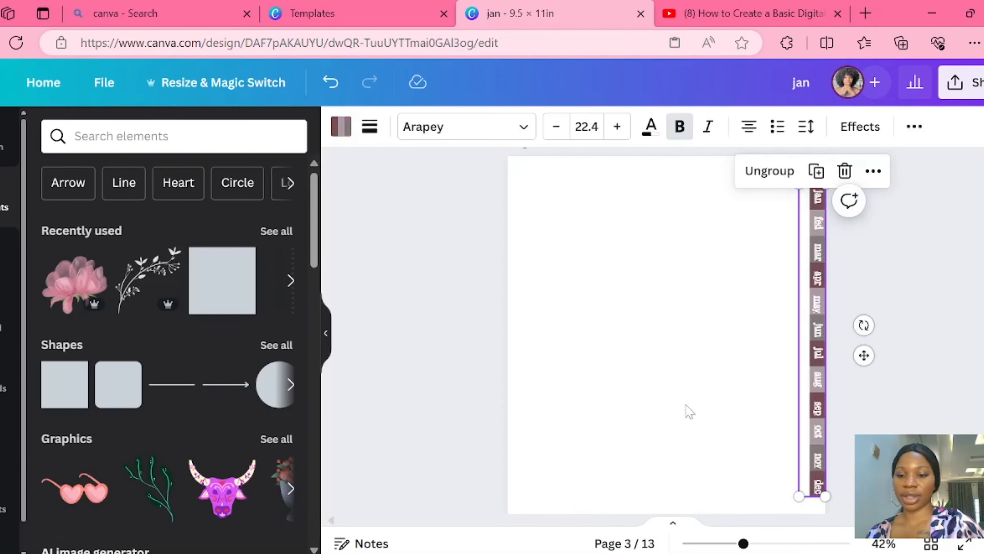
{"action": "scroll", "coordinate": [690, 411], "scroll_direction": "down", "scroll_amount": 10}
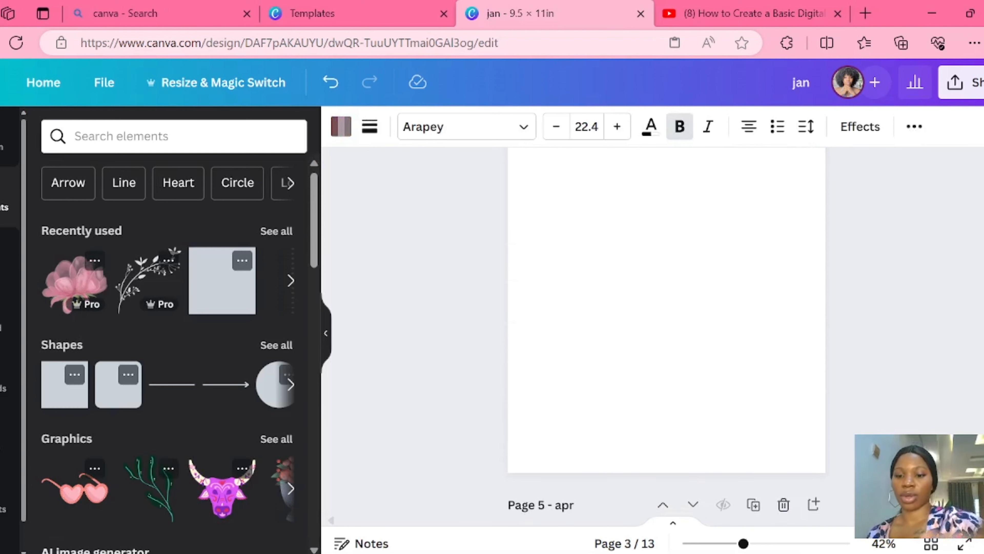
{"action": "left_click", "coordinate": [814, 266]}
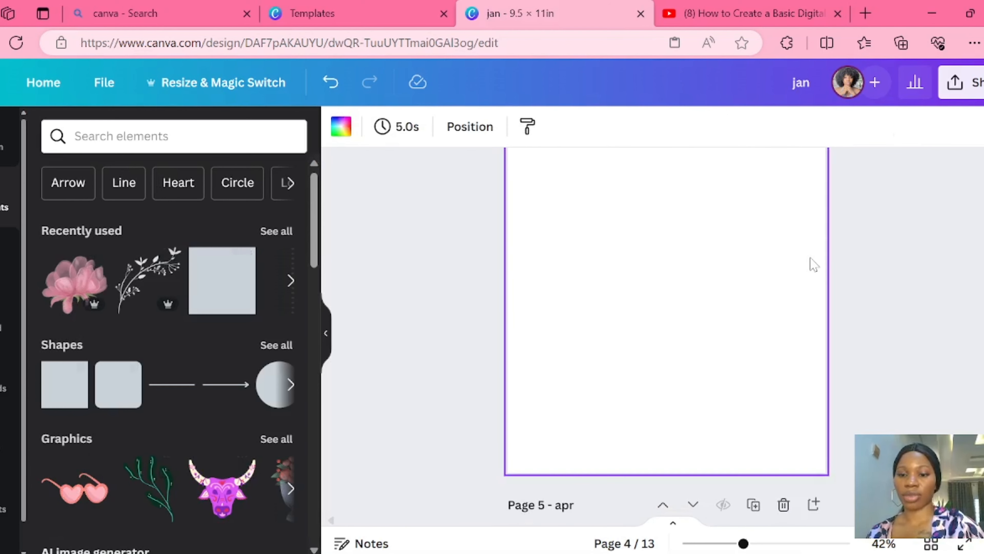
{"action": "right_click", "coordinate": [811, 259]}
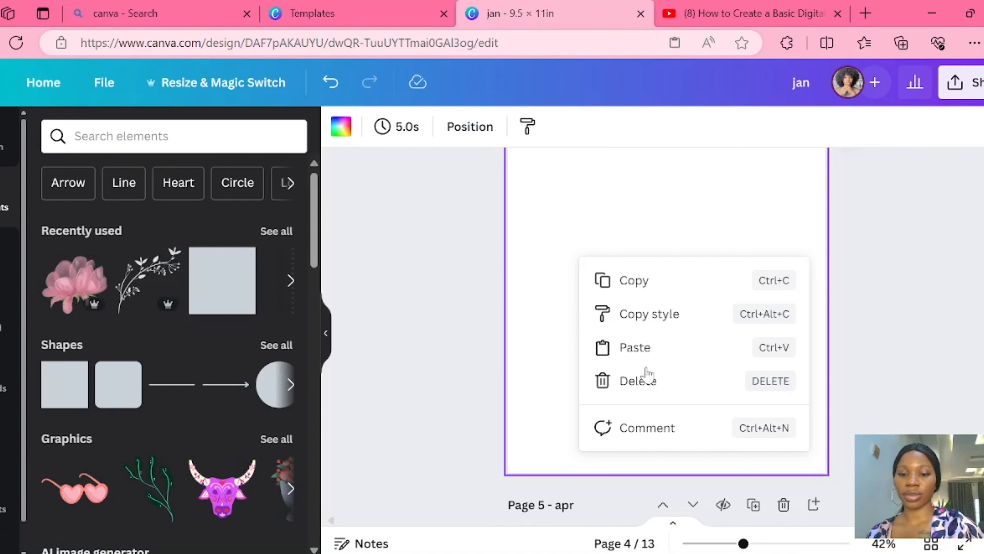
{"action": "left_click", "coordinate": [647, 356]}
- Paste the linked month tabs onto page 5 "apr" and page 6
{"action": "scroll", "coordinate": [646, 352], "scroll_direction": "down", "scroll_amount": 5}
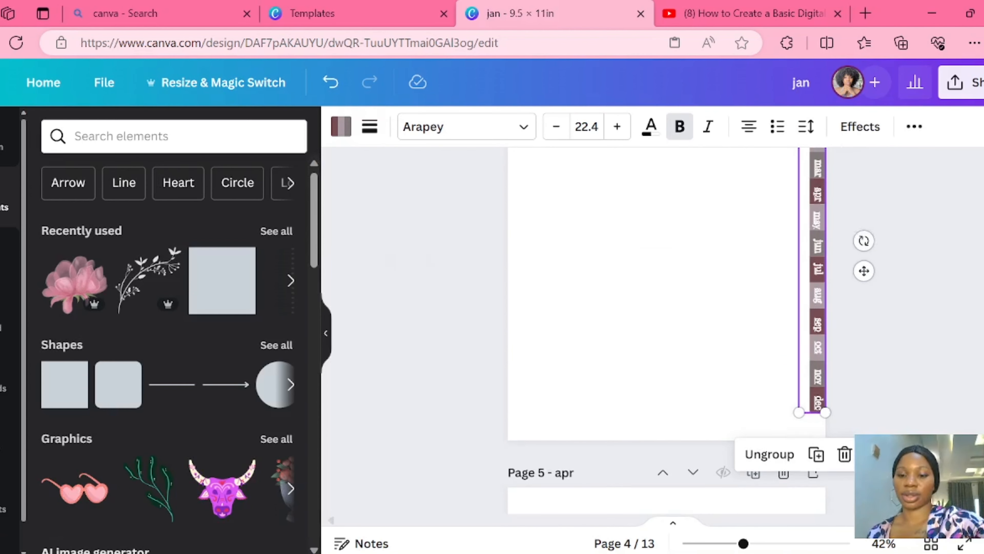
{"action": "right_click", "coordinate": [806, 198]}
{"action": "left_click", "coordinate": [678, 290]}
{"action": "scroll", "coordinate": [679, 290], "scroll_direction": "down", "scroll_amount": 4}
{"action": "left_click", "coordinate": [819, 241]}
{"action": "right_click", "coordinate": [819, 241]}
{"action": "left_click", "coordinate": [697, 333]}
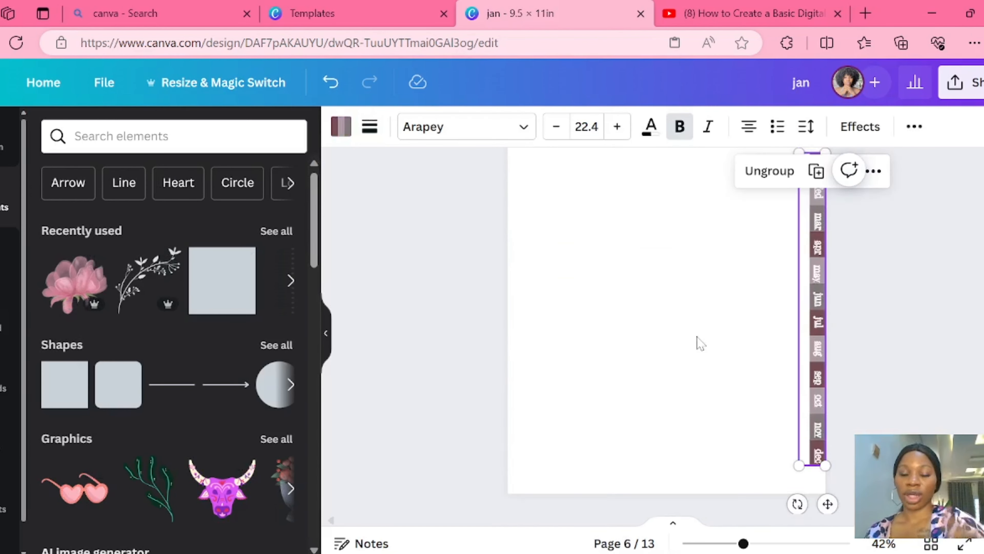
- Paste the linked month tabs onto page 7 and page 8 "jul"
{"action": "scroll", "coordinate": [698, 339], "scroll_direction": "down", "scroll_amount": 5}
{"action": "right_click", "coordinate": [816, 270]}
{"action": "left_click", "coordinate": [692, 361]}
{"action": "scroll", "coordinate": [692, 361], "scroll_direction": "down", "scroll_amount": 4}
{"action": "right_click", "coordinate": [822, 351]}
{"action": "left_click", "coordinate": [646, 441]}
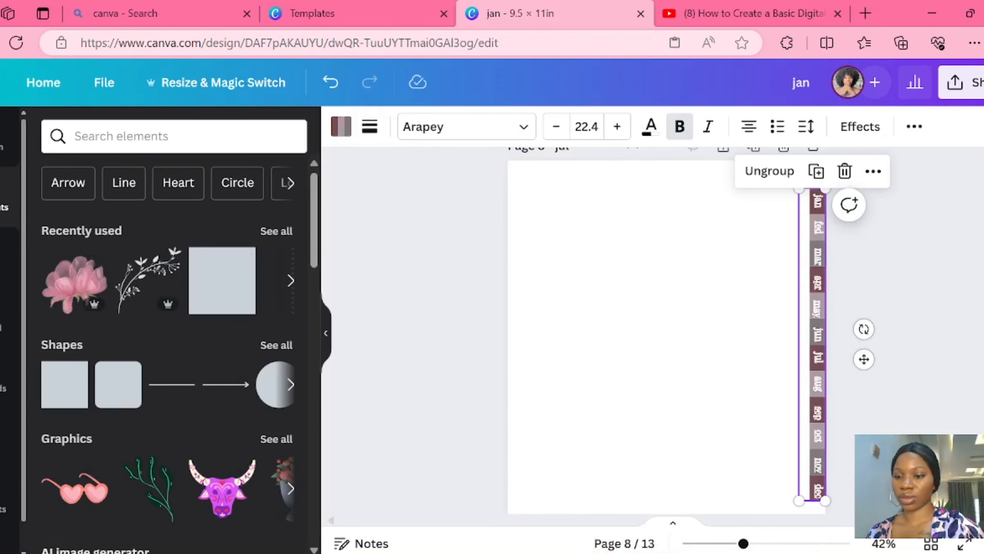
- Paste the linked month tabs onto pages 9 and 10
{"action": "scroll", "coordinate": [646, 441], "scroll_direction": "down", "scroll_amount": 4}
{"action": "right_click", "coordinate": [824, 310]}
{"action": "left_click", "coordinate": [646, 398]}
{"action": "scroll", "coordinate": [646, 398], "scroll_direction": "down", "scroll_amount": 4}
{"action": "right_click", "coordinate": [818, 306]}
{"action": "left_click", "coordinate": [654, 392]}
- Paste the linked month tabs onto page 11 "oct" and page 12
{"action": "right_click", "coordinate": [802, 430]}
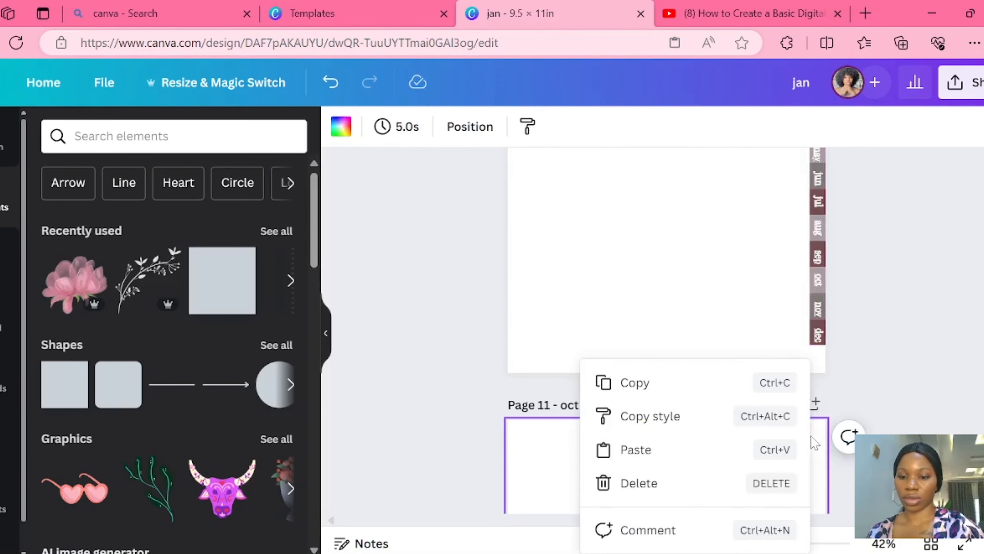
{"action": "left_click", "coordinate": [645, 450]}
{"action": "scroll", "coordinate": [645, 450], "scroll_direction": "down", "scroll_amount": 4}
{"action": "right_click", "coordinate": [817, 287]}
{"action": "left_click", "coordinate": [643, 374]}
{"action": "right_click", "coordinate": [811, 438]}
{"action": "left_click", "coordinate": [641, 458]}
{"action": "left_click", "coordinate": [853, 411]}
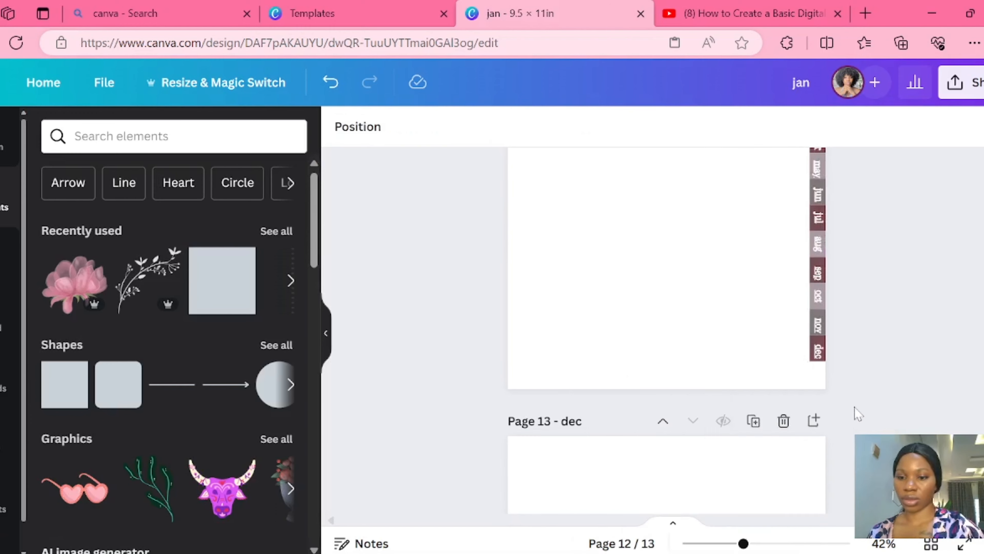
- Paste the linked month tabs onto page 13 "dec" and check the column across the month pages
{"action": "right_click", "coordinate": [804, 450]}
{"action": "left_click", "coordinate": [657, 458]}
{"action": "left_click", "coordinate": [851, 409]}
{"action": "scroll", "coordinate": [851, 411], "scroll_direction": "down", "scroll_amount": 4}
{"action": "right_click", "coordinate": [817, 310]}
{"action": "left_click", "coordinate": [681, 395]}
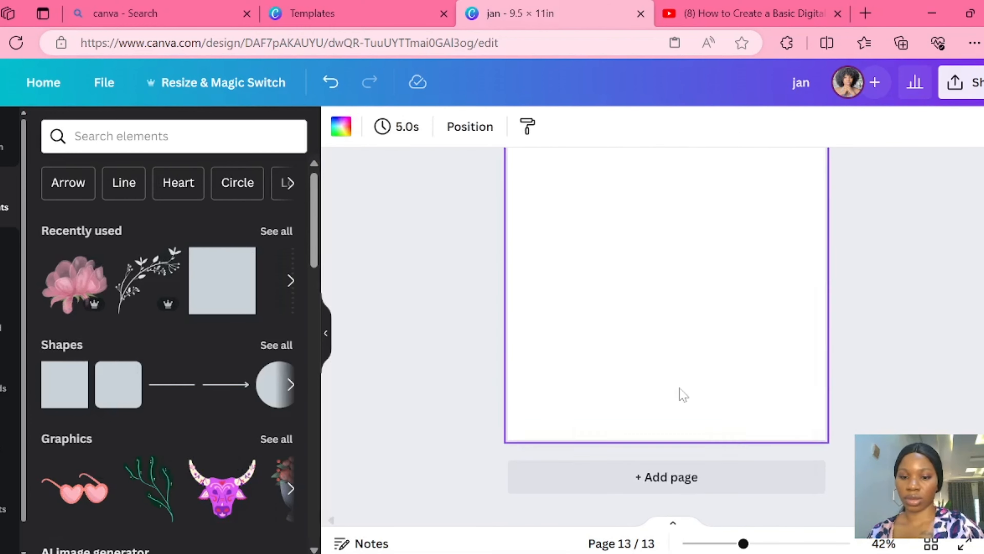
{"action": "scroll", "coordinate": [437, 306], "scroll_direction": "up", "scroll_amount": 20}
{"action": "scroll", "coordinate": [666, 330], "scroll_direction": "down", "scroll_amount": 20}
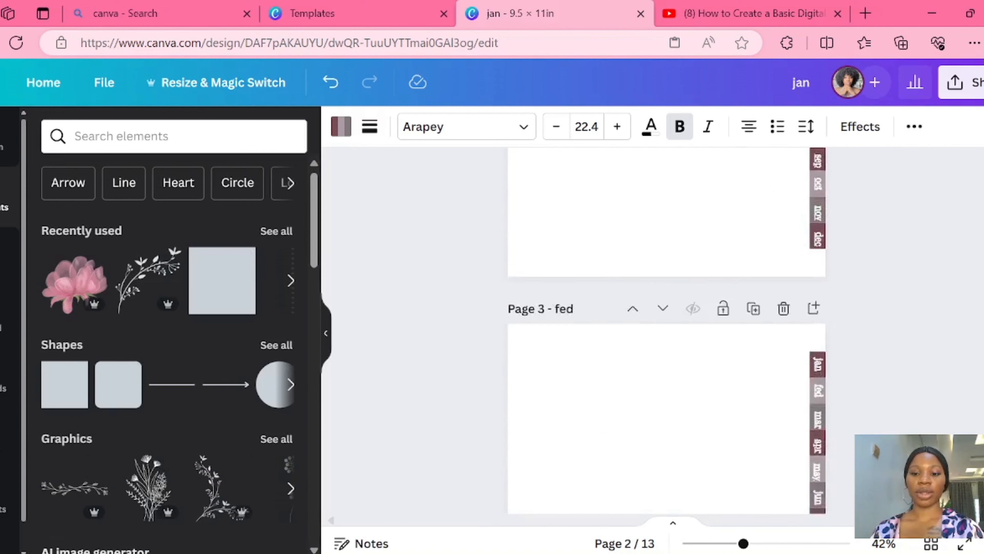
{"action": "scroll", "coordinate": [667, 329], "scroll_direction": "down", "scroll_amount": 20}
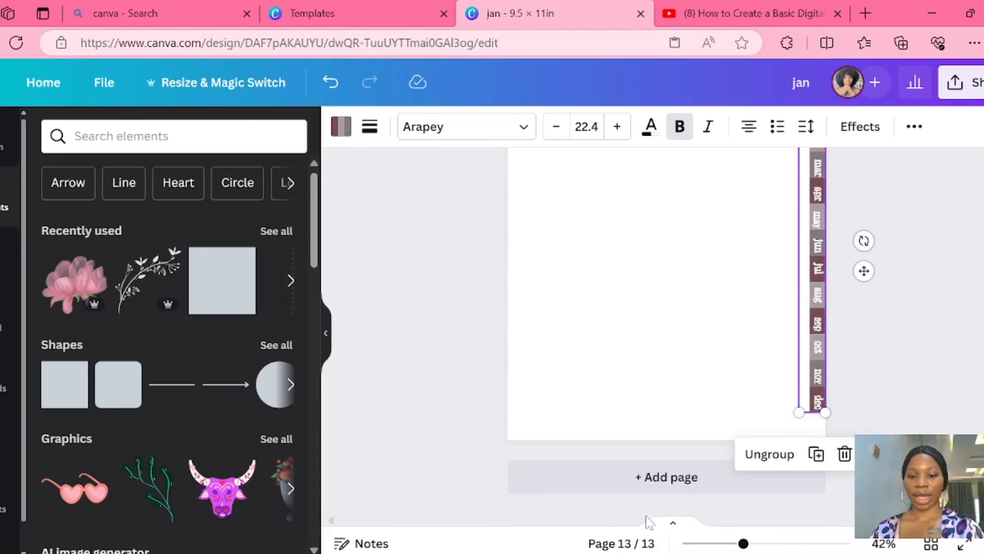
- Add a blank page 14 after "dec" and search the templates for "Calendars"
{"action": "left_click", "coordinate": [673, 489]}
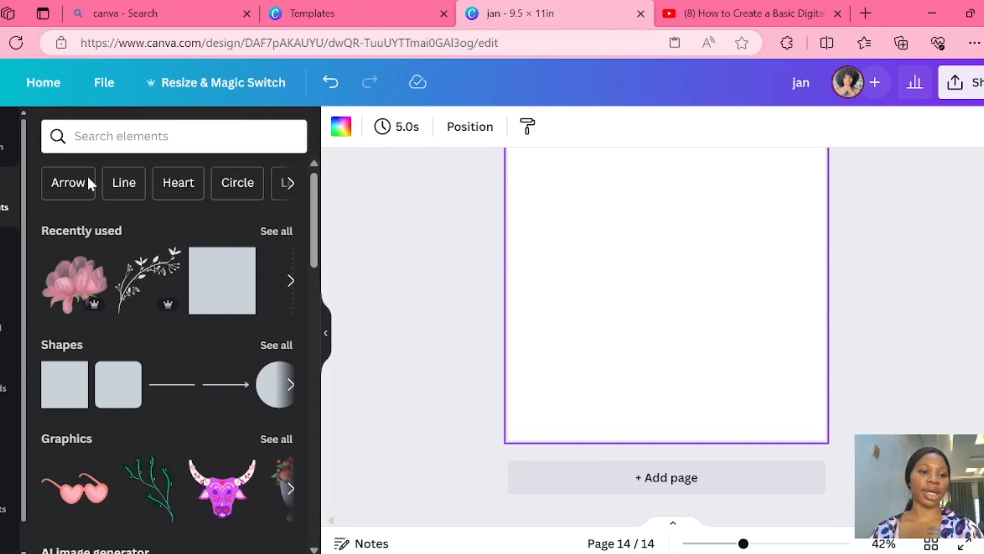
{"action": "left_click", "coordinate": [2, 146]}
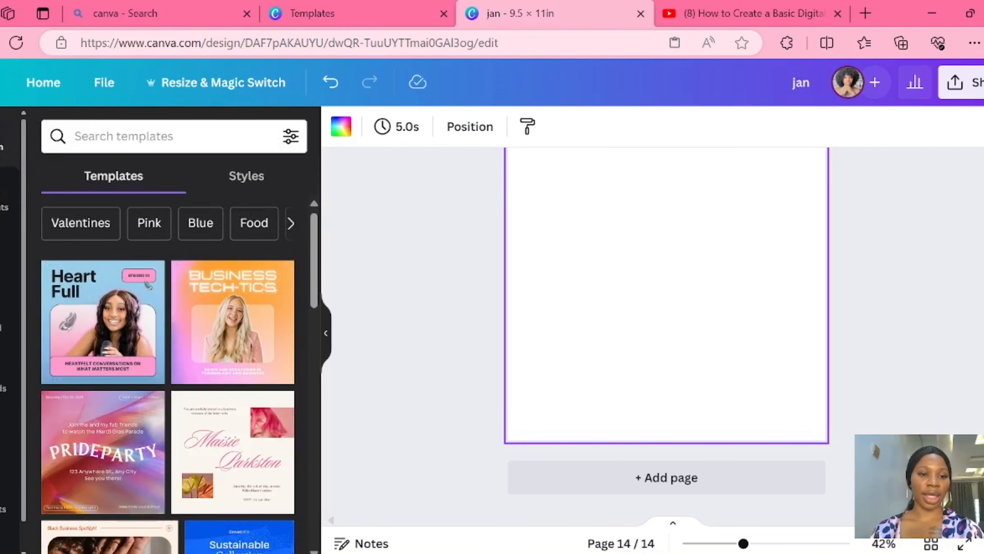
{"action": "left_click", "coordinate": [123, 136]}
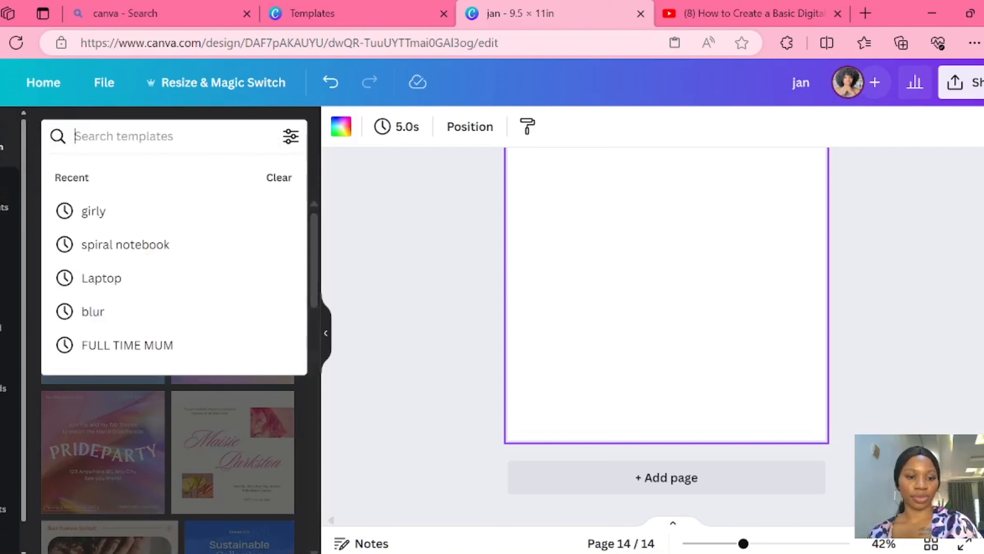
{"action": "type", "text": "cal"}
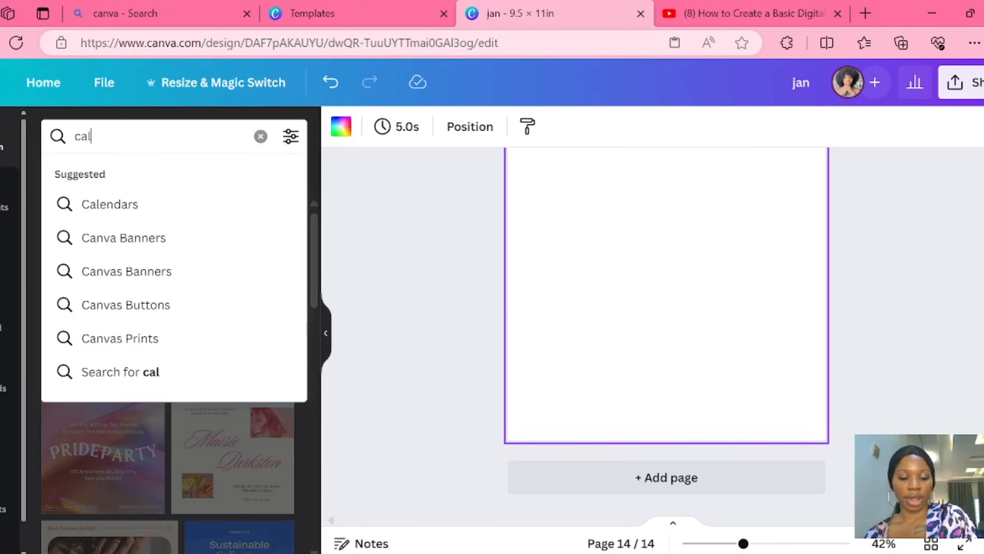
{"action": "type", "text": "endars"}
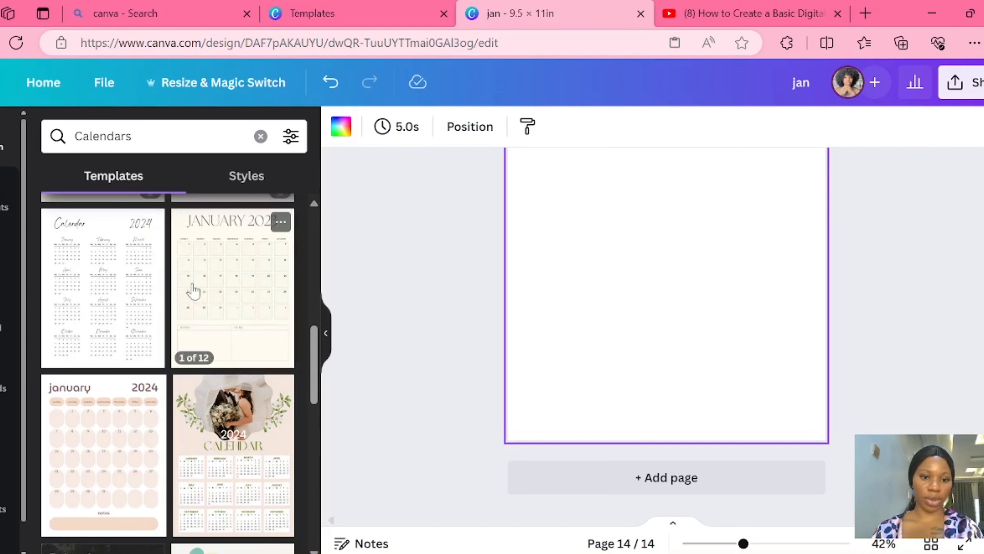
- Apply the January page of the "Simple and Minimal Monthly Printable Planner 2023 Calendar" template to page 14, with a white background
{"action": "left_click", "coordinate": [193, 293]}
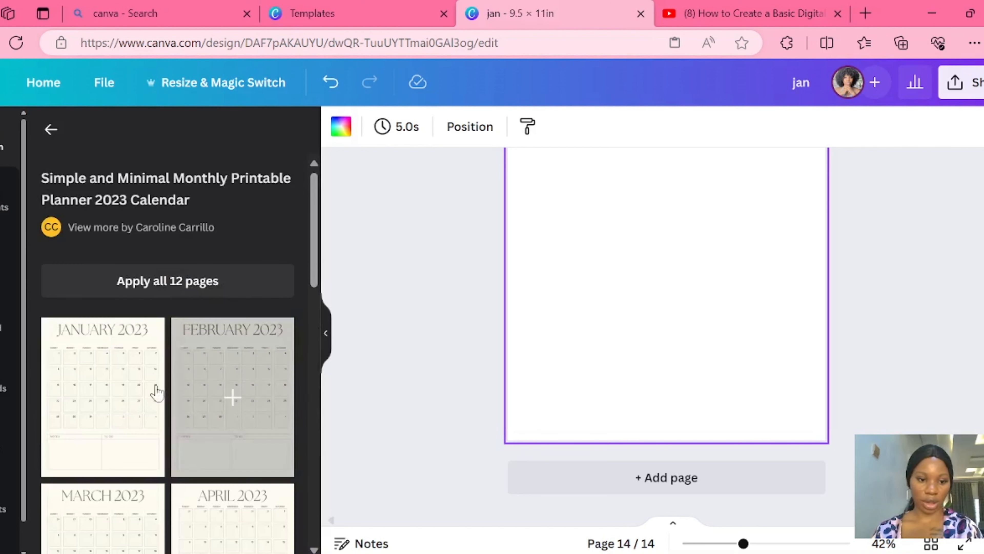
{"action": "left_click", "coordinate": [118, 366]}
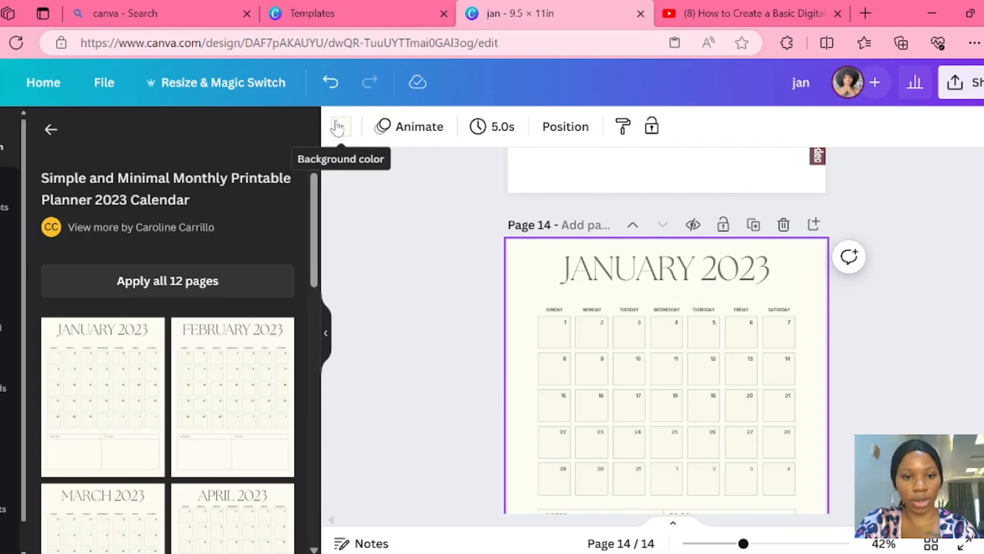
{"action": "scroll", "coordinate": [612, 180], "scroll_direction": "down", "scroll_amount": 2}
- Change the "JANUARY 2023" title's text colour on page 14 to the document colour #764d52
{"action": "left_click", "coordinate": [611, 181]}
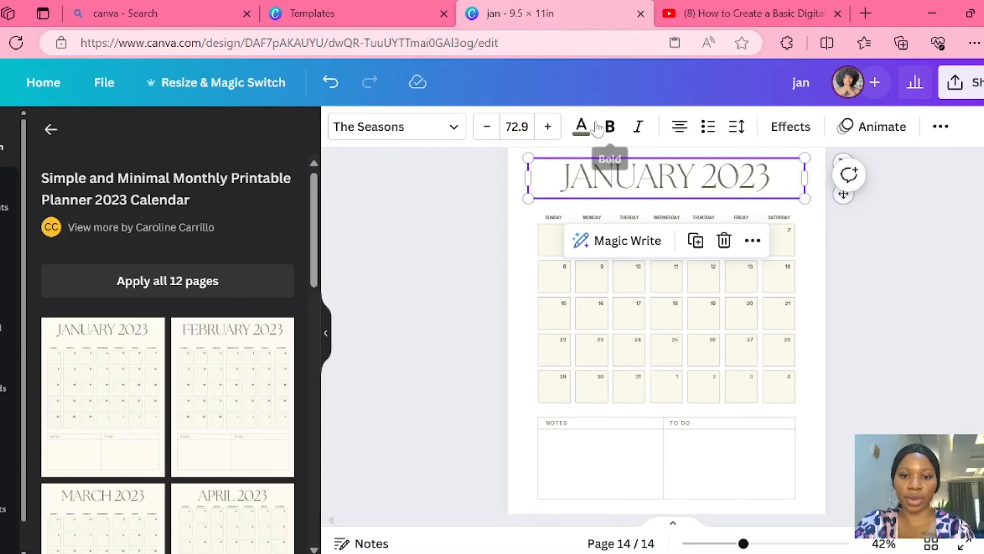
{"action": "left_click", "coordinate": [583, 132]}
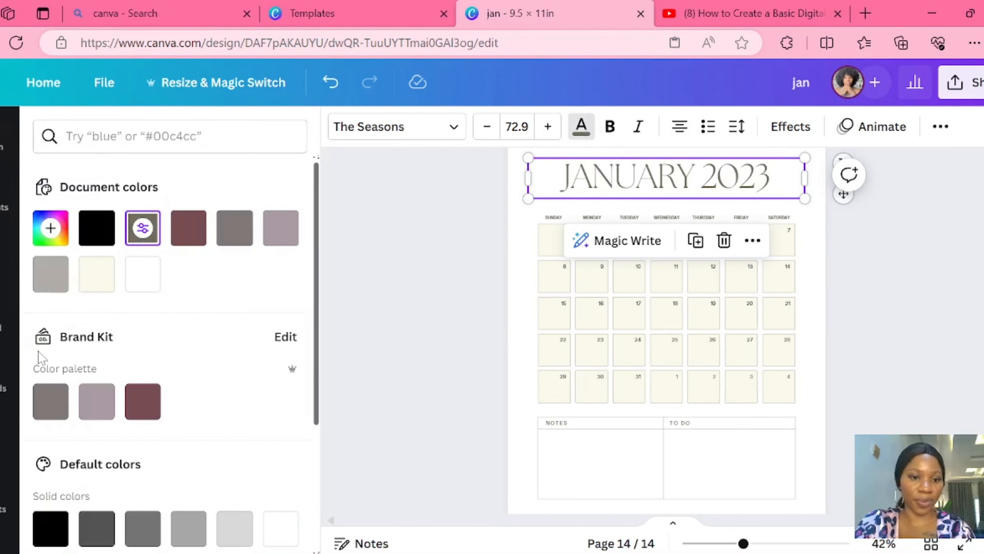
{"action": "left_click", "coordinate": [188, 229]}
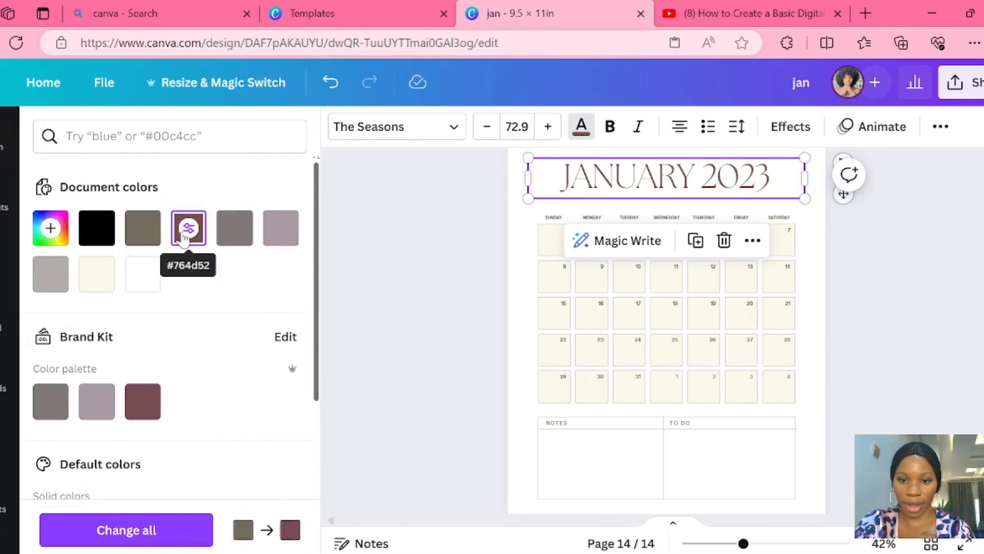
- Delete the "NOTES" and "TO DO" section with its frame lines and labels below the calendar on page 14
{"action": "left_click", "coordinate": [578, 436]}
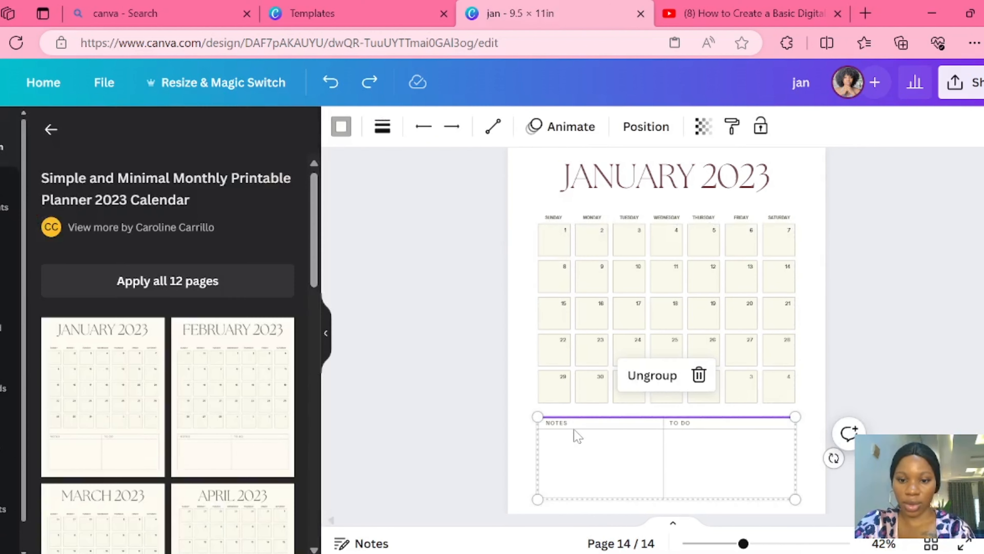
{"action": "left_click", "coordinate": [700, 375]}
{"action": "left_click_drag", "start_coordinate": [539, 411], "coordinate": [800, 540]}
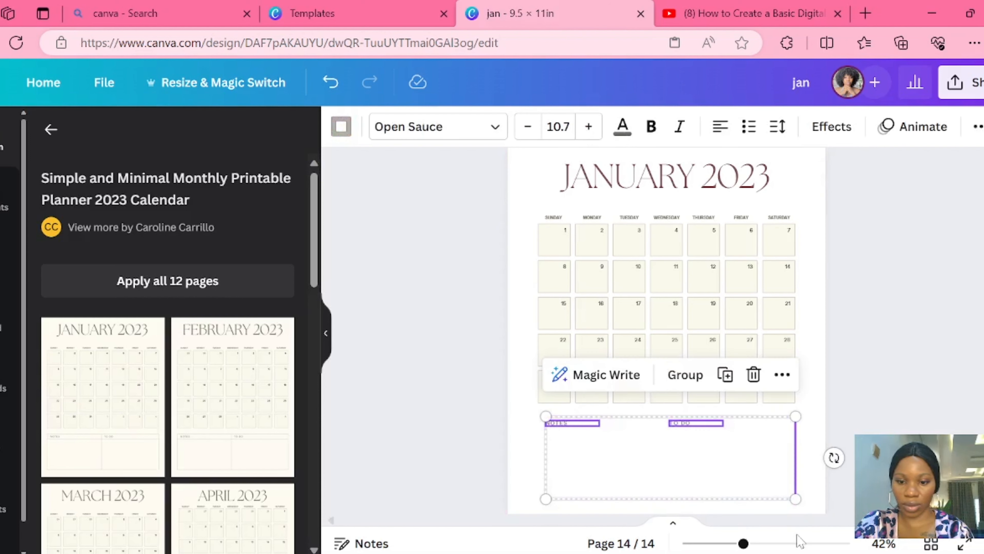
{"action": "left_click", "coordinate": [754, 374]}
- Copy the January title and whole calendar grid from page 14 and paste them onto page 2 "jan"
{"action": "scroll", "coordinate": [534, 258], "scroll_direction": "up", "scroll_amount": 2}
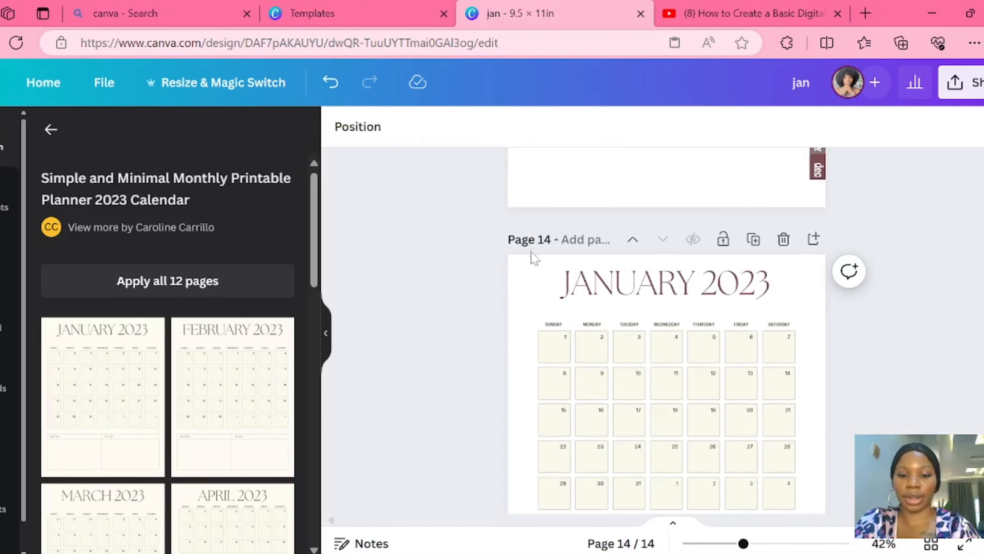
{"action": "left_click_drag", "start_coordinate": [530, 279], "coordinate": [795, 517]}
{"action": "right_click", "coordinate": [709, 357]}
{"action": "left_click", "coordinate": [745, 123]}
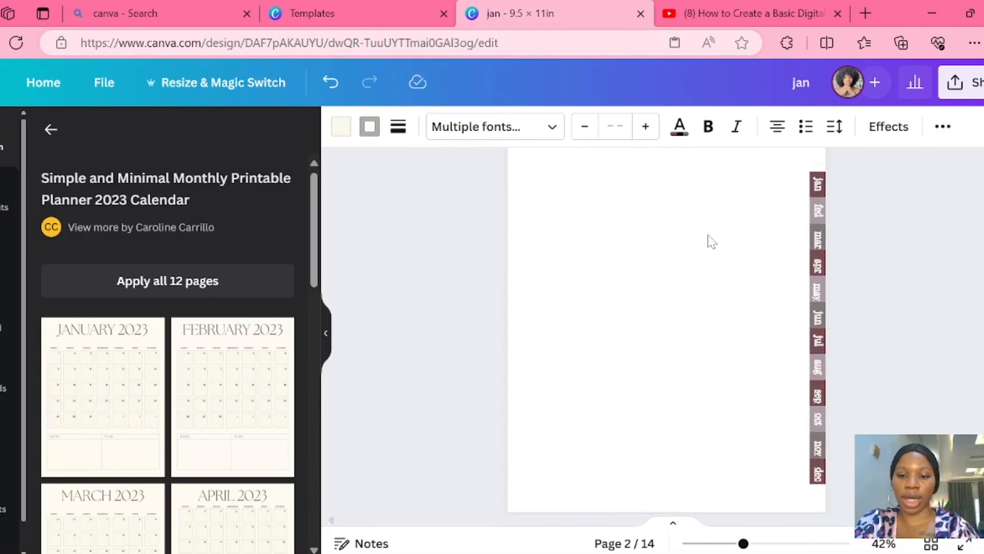
{"action": "right_click", "coordinate": [708, 235]}
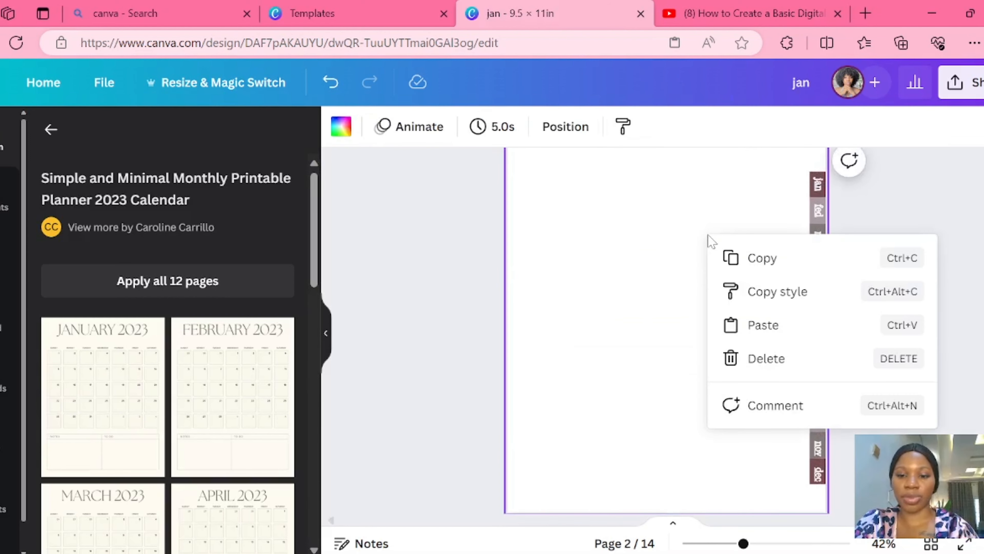
{"action": "left_click", "coordinate": [746, 327]}
- Move the pasted January title and calendar grid down so they sit centred on page 2 beside the month tabs
{"action": "scroll", "coordinate": [762, 392], "scroll_direction": "down", "scroll_amount": 2}
{"action": "left_click_drag", "start_coordinate": [759, 386], "coordinate": [762, 425]}
{"action": "left_click_drag", "start_coordinate": [628, 305], "coordinate": [629, 351]}
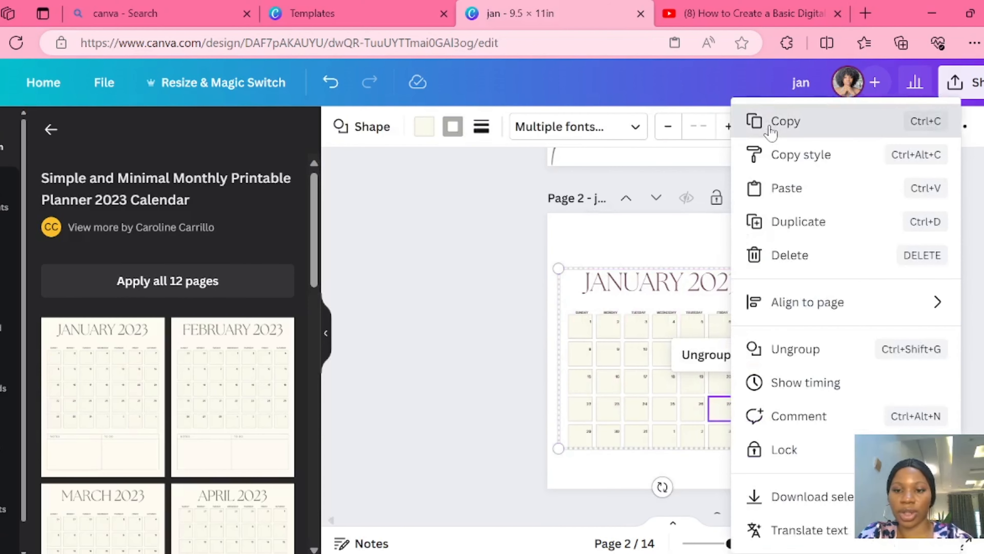
{"action": "left_click", "coordinate": [769, 126]}
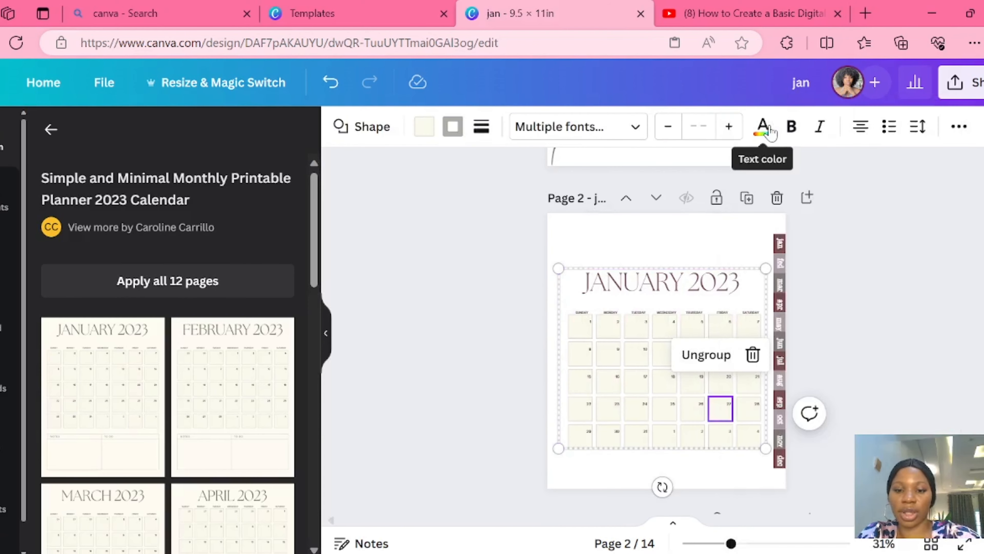
- Paste the copied January title and calendar grid onto pages 3 and 4
{"action": "scroll", "coordinate": [706, 225], "scroll_direction": "down", "scroll_amount": 5}
{"action": "right_click", "coordinate": [707, 228]}
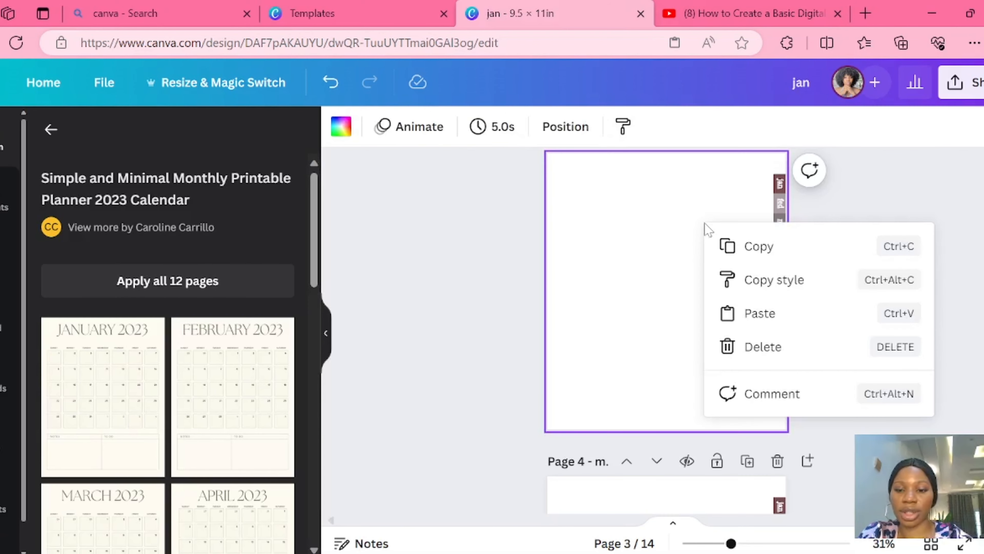
{"action": "left_click", "coordinate": [752, 314]}
{"action": "scroll", "coordinate": [754, 315], "scroll_direction": "down", "scroll_amount": 3}
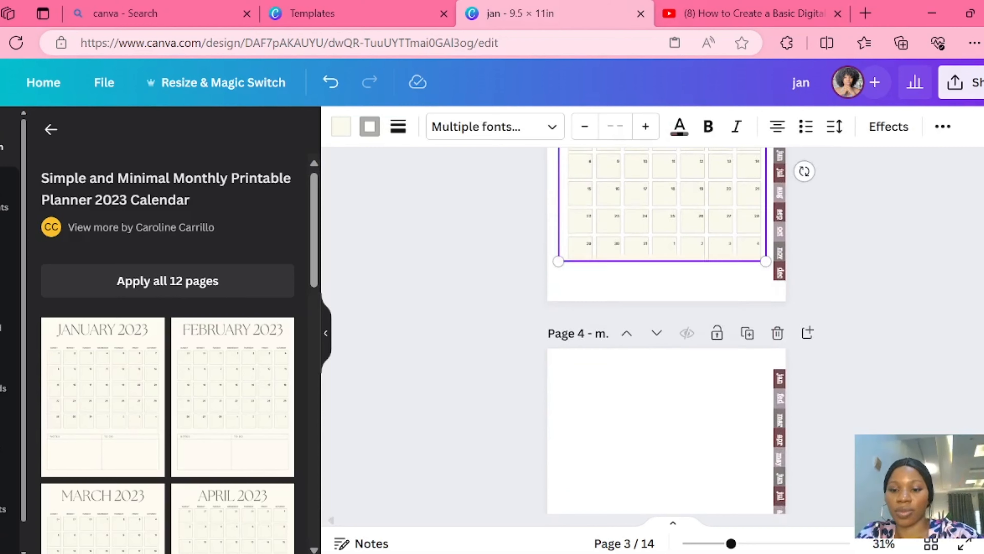
{"action": "scroll", "coordinate": [753, 315], "scroll_direction": "down", "scroll_amount": 3}
{"action": "right_click", "coordinate": [716, 251]}
{"action": "left_click", "coordinate": [762, 336]}
- Paste the same January calendar onto pages 5 and 6
{"action": "scroll", "coordinate": [763, 336], "scroll_direction": "down", "scroll_amount": 3}
{"action": "right_click", "coordinate": [694, 331]}
{"action": "left_click", "coordinate": [774, 418]}
{"action": "scroll", "coordinate": [774, 417], "scroll_direction": "down", "scroll_amount": 2}
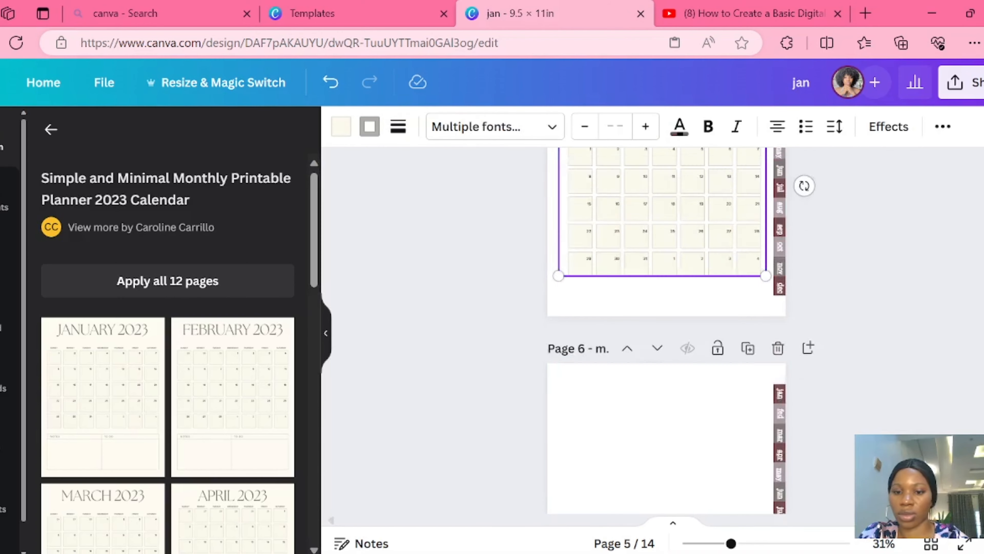
{"action": "scroll", "coordinate": [658, 304], "scroll_direction": "down", "scroll_amount": 3}
{"action": "right_click", "coordinate": [658, 304]}
{"action": "left_click", "coordinate": [714, 389]}
- Paste the January calendar onto pages 7 and 8
{"action": "scroll", "coordinate": [714, 389], "scroll_direction": "down", "scroll_amount": 10}
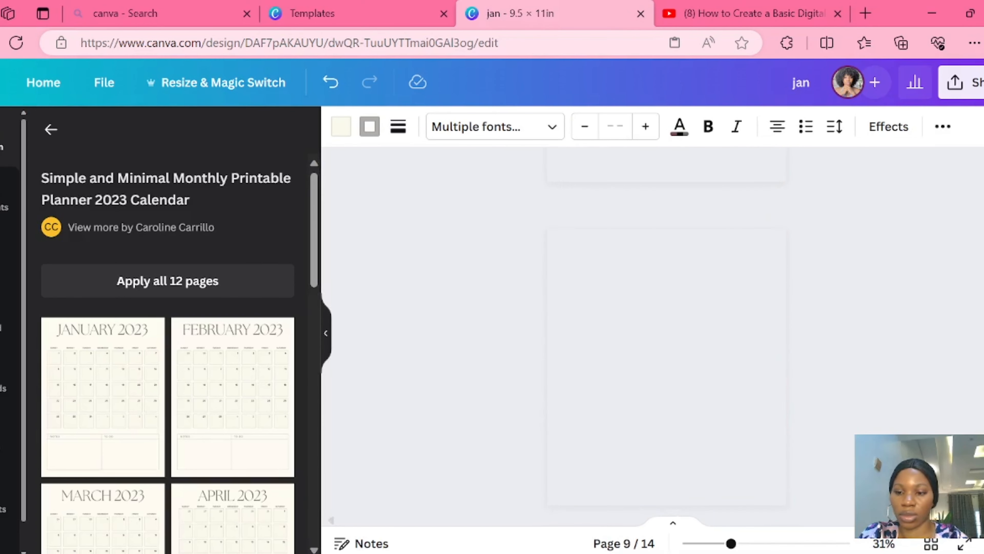
{"action": "scroll", "coordinate": [714, 390], "scroll_direction": "up", "scroll_amount": 10}
{"action": "scroll", "coordinate": [698, 361], "scroll_direction": "down", "scroll_amount": 4}
{"action": "right_click", "coordinate": [697, 360]}
{"action": "left_click", "coordinate": [747, 458]}
{"action": "scroll", "coordinate": [747, 458], "scroll_direction": "down", "scroll_amount": 7}
{"action": "scroll", "coordinate": [687, 247], "scroll_direction": "up", "scroll_amount": 3}
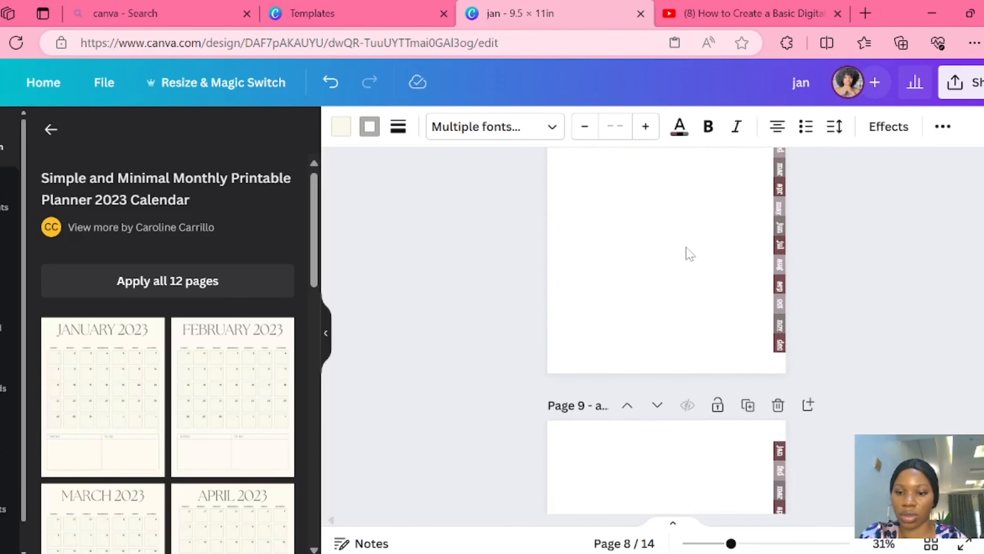
{"action": "right_click", "coordinate": [686, 247]}
{"action": "left_click", "coordinate": [738, 335]}
- Paste the January calendar onto pages 9 and 10
{"action": "scroll", "coordinate": [739, 335], "scroll_direction": "down", "scroll_amount": 7}
{"action": "scroll", "coordinate": [738, 335], "scroll_direction": "up", "scroll_amount": 7}
{"action": "scroll", "coordinate": [756, 268], "scroll_direction": "down", "scroll_amount": 4}
{"action": "right_click", "coordinate": [759, 264]}
{"action": "left_click", "coordinate": [854, 347]}
{"action": "scroll", "coordinate": [584, 297], "scroll_direction": "down", "scroll_amount": 3}
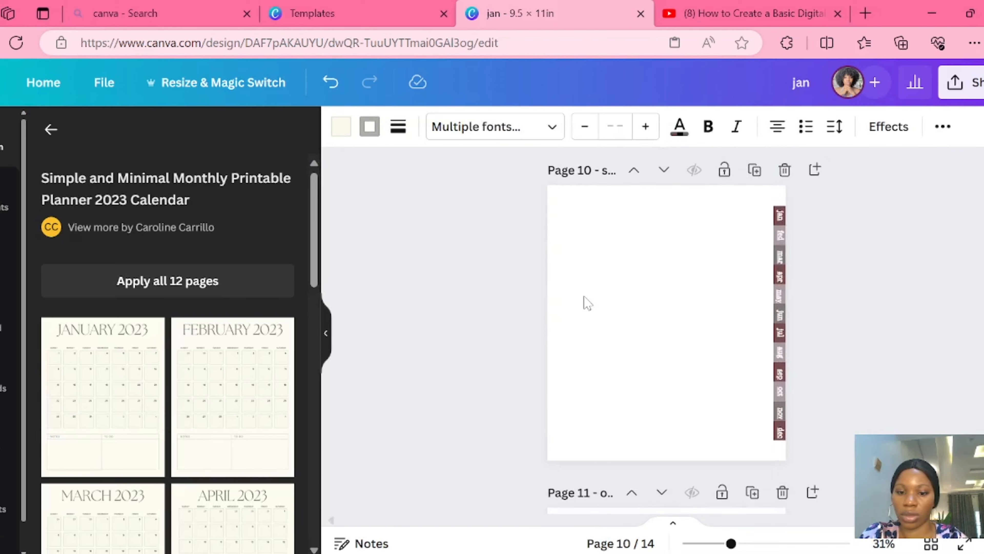
{"action": "right_click", "coordinate": [584, 297]}
{"action": "left_click", "coordinate": [635, 388]}
- Paste the January calendar onto the remaining month pages 11, 12 and 13
{"action": "scroll", "coordinate": [636, 388], "scroll_direction": "down", "scroll_amount": 6}
{"action": "right_click", "coordinate": [661, 190]}
{"action": "left_click", "coordinate": [712, 280]}
{"action": "right_click", "coordinate": [716, 462]}
{"action": "left_click", "coordinate": [775, 457]}
{"action": "scroll", "coordinate": [776, 457], "scroll_direction": "down", "scroll_amount": 6}
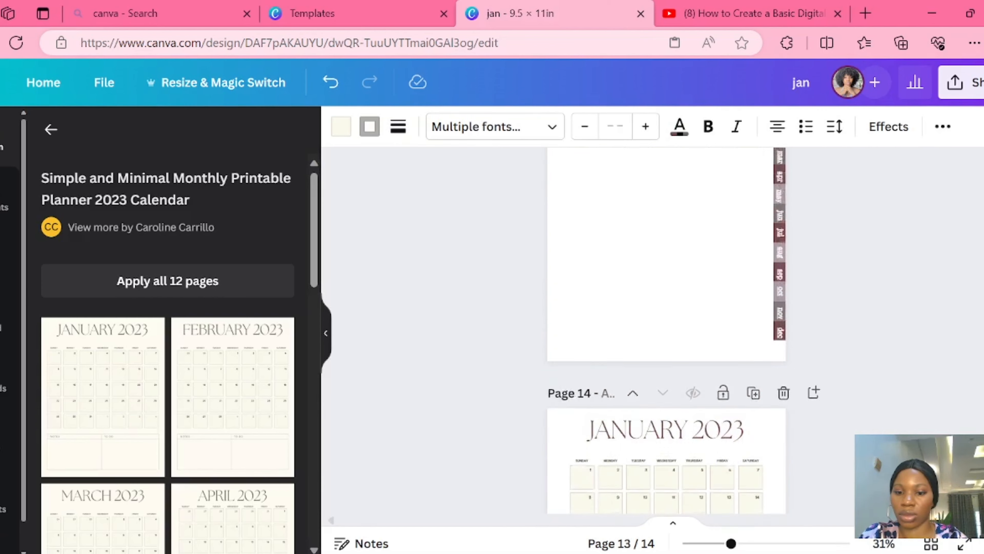
{"action": "scroll", "coordinate": [674, 310], "scroll_direction": "up", "scroll_amount": 4}
{"action": "right_click", "coordinate": [675, 310]}
{"action": "left_click", "coordinate": [727, 395]}
- Delete page 14, which holds the original January template calendar
{"action": "scroll", "coordinate": [892, 407], "scroll_direction": "down", "scroll_amount": 8}
{"action": "scroll", "coordinate": [870, 411], "scroll_direction": "up", "scroll_amount": 3}
{"action": "left_click", "coordinate": [777, 310]}
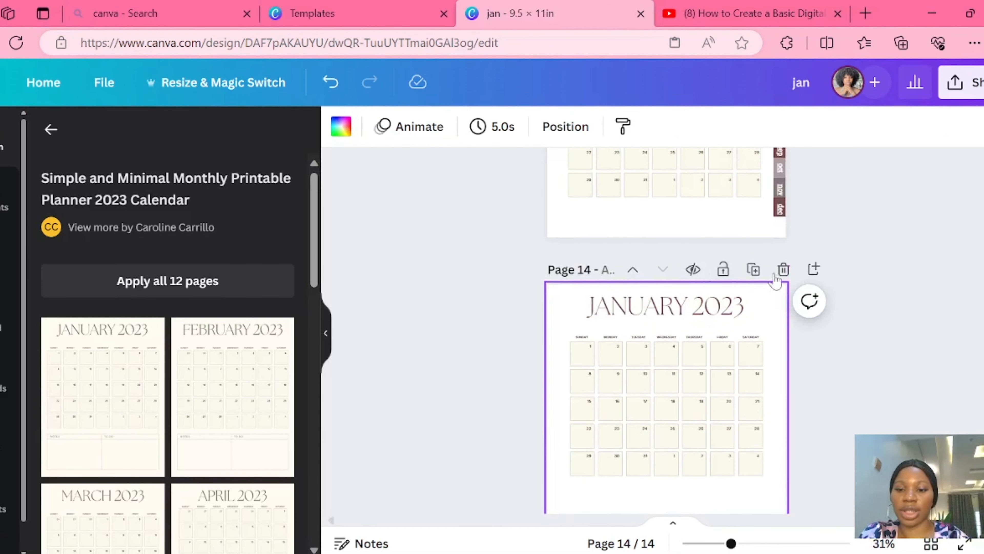
{"action": "left_click", "coordinate": [784, 270]}
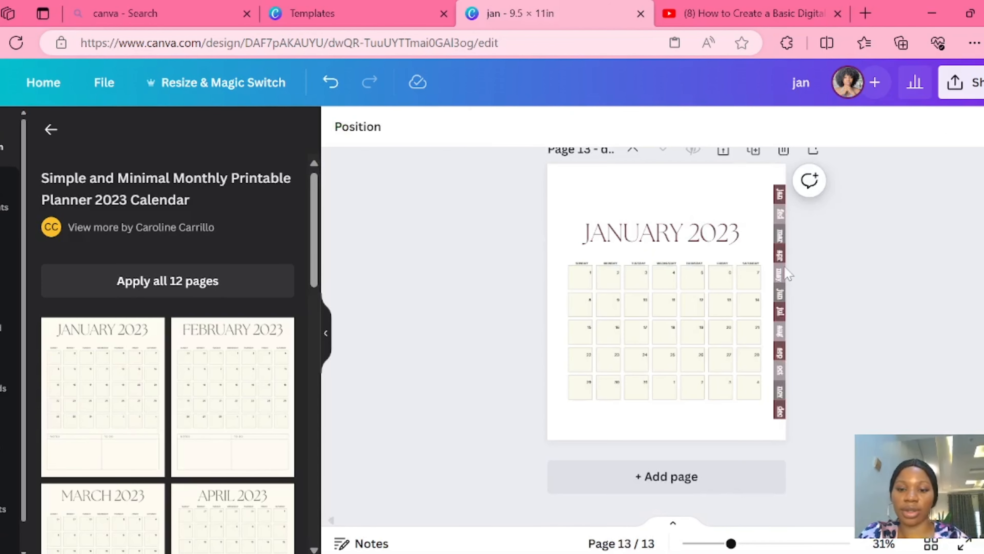
- Shorten the "JANUARY 2023" title on page 2 to "JAN"
{"action": "scroll", "coordinate": [787, 274], "scroll_direction": "up", "scroll_amount": 20}
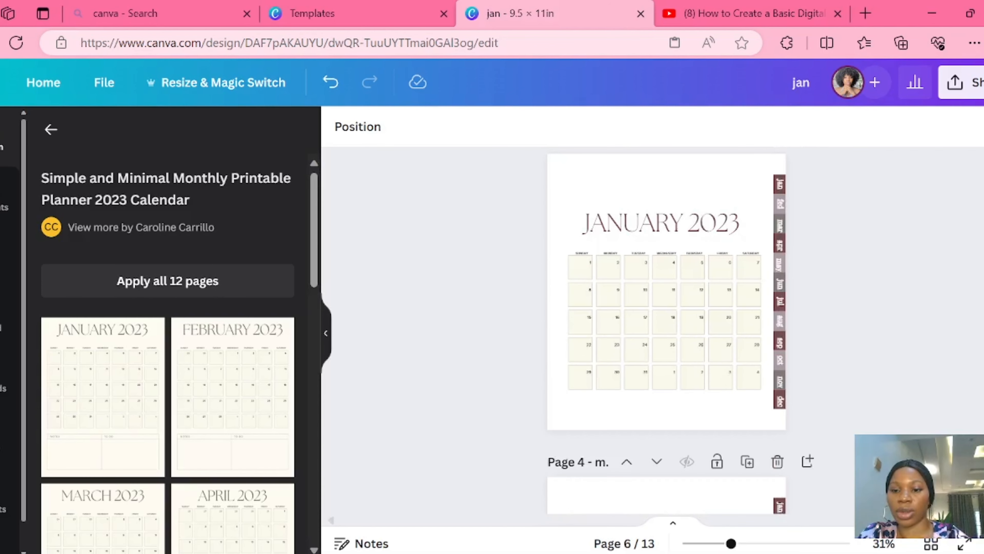
{"action": "scroll", "coordinate": [666, 329], "scroll_direction": "down", "scroll_amount": 3}
{"action": "scroll", "coordinate": [667, 330], "scroll_direction": "up", "scroll_amount": 2}
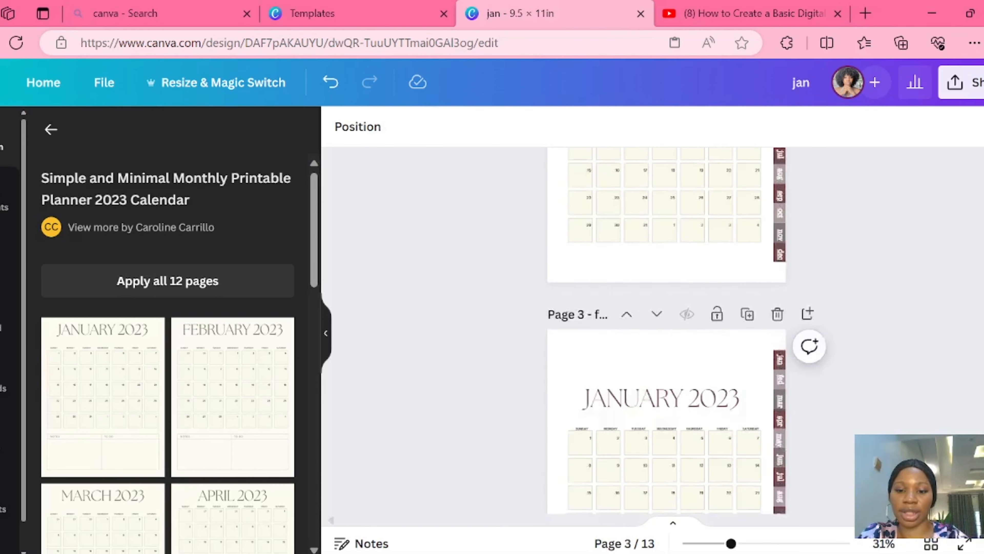
{"action": "left_click", "coordinate": [639, 248]}
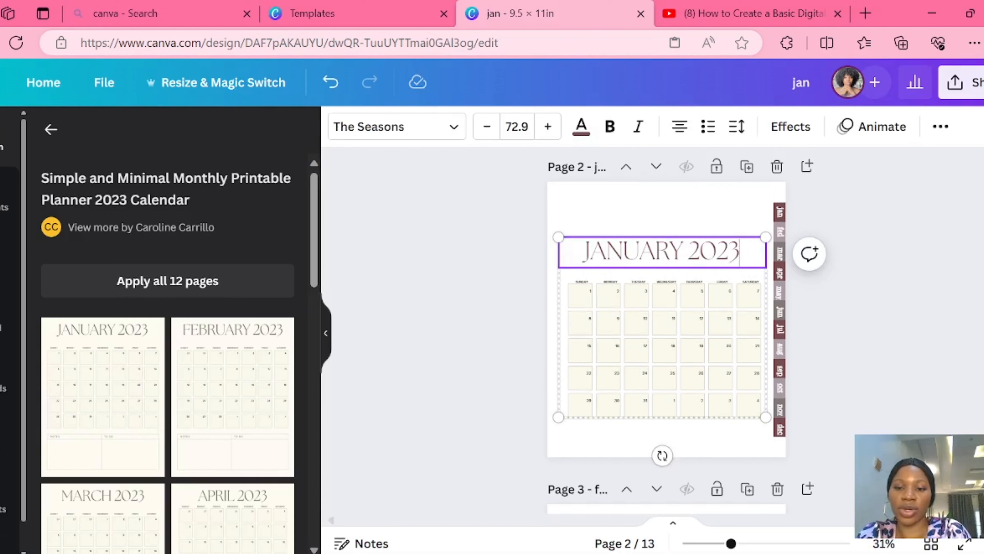
{"action": "key", "text": "BackSpace"}
{"action": "key", "text": "BackSpace"}
{"action": "key", "text": "BackSpace"}
{"action": "key", "text": "BackSpace"}
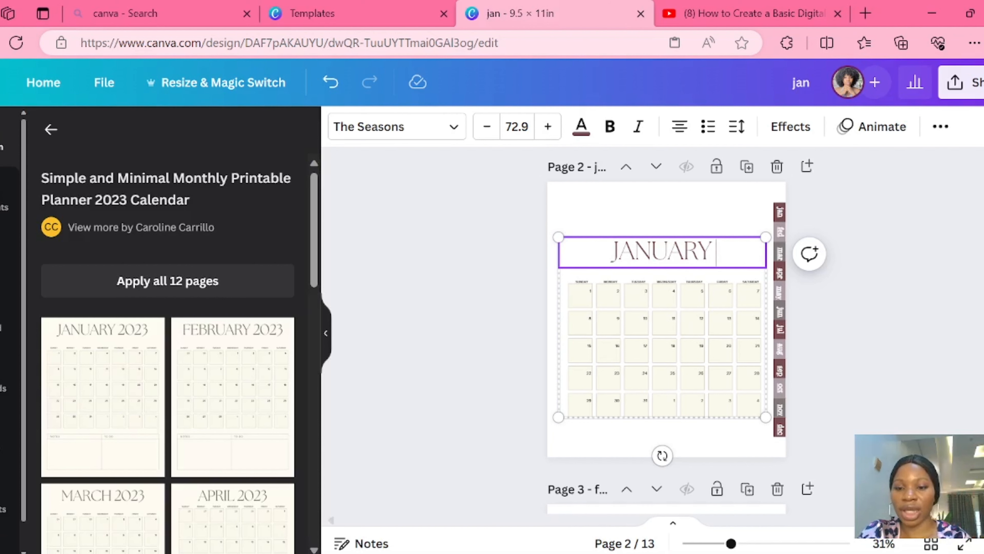
{"action": "key", "text": "BackSpace"}
{"action": "key", "text": "BackSpace"}
{"action": "key", "text": "BackSpace"}
{"action": "key", "text": "BackSpace"}
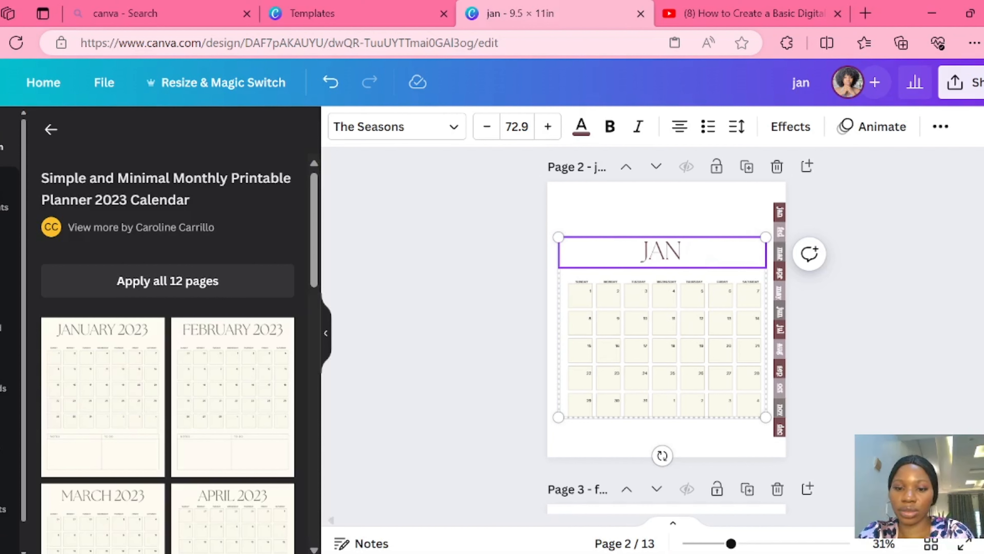
- Replace the calendar title on page 3 with "FED"
{"action": "scroll", "coordinate": [748, 323], "scroll_direction": "down", "scroll_amount": 3}
{"action": "double_click", "coordinate": [747, 323]}
{"action": "key", "text": "BackSpace"}
{"action": "key", "text": "BackSpace"}
{"action": "key", "text": "BackSpace"}
{"action": "key", "text": "BackSpace"}
{"action": "key", "text": "BackSpace"}
{"action": "key", "text": "BackSpace"}
{"action": "key", "text": "BackSpace"}
{"action": "key", "text": "BackSpace"}
{"action": "key", "text": "BackSpace"}
{"action": "key", "text": "BackSpace"}
{"action": "key", "text": "BackSpace"}
{"action": "key", "text": "BackSpace"}
{"action": "type", "text": "FED"}
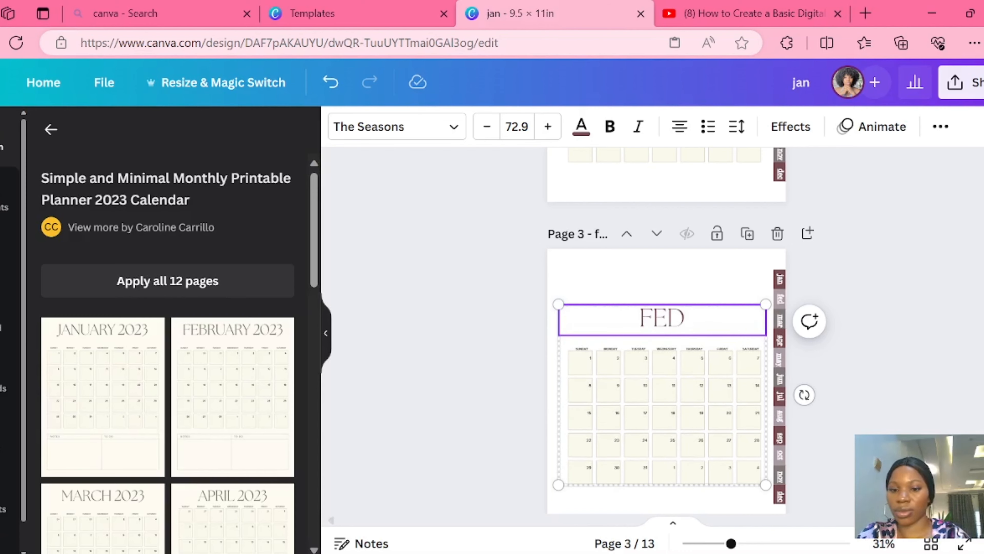
- Replace the calendar title on page 4 with "MAR"
{"action": "scroll", "coordinate": [667, 330], "scroll_direction": "down", "scroll_amount": 5}
{"action": "double_click", "coordinate": [659, 270]}
{"action": "key", "text": "BackSpace"}
{"action": "key", "text": "BackSpace"}
{"action": "key", "text": "BackSpace"}
{"action": "key", "text": "BackSpace"}
{"action": "key", "text": "BackSpace"}
{"action": "key", "text": "BackSpace"}
{"action": "key", "text": "BackSpace"}
{"action": "key", "text": "BackSpace"}
{"action": "key", "text": "BackSpace"}
{"action": "key", "text": "BackSpace"}
{"action": "key", "text": "BackSpace"}
{"action": "key", "text": "BackSpace"}
{"action": "type", "text": "MAR"}
- Replace the calendar title on page 5 with "APR"
{"action": "scroll", "coordinate": [667, 329], "scroll_direction": "down", "scroll_amount": 5}
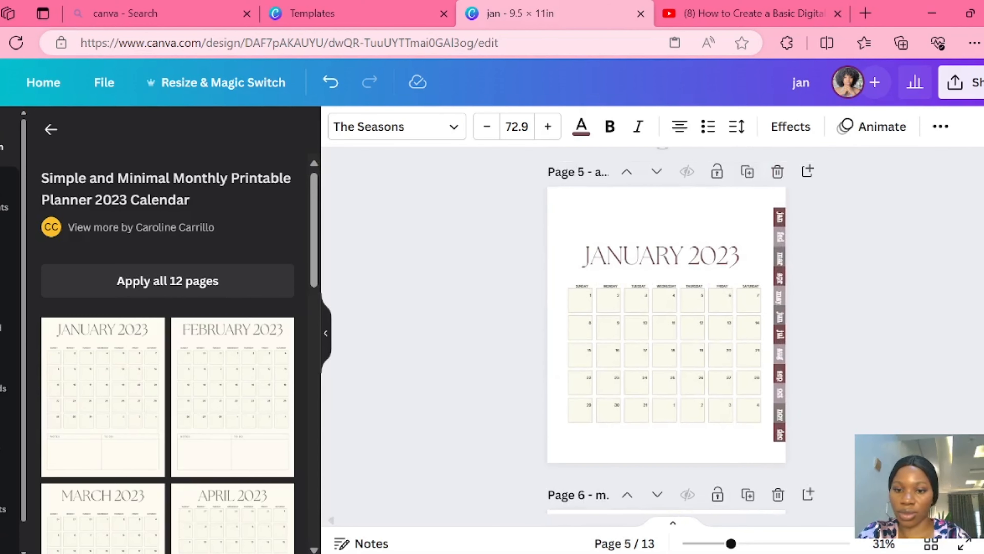
{"action": "double_click", "coordinate": [659, 256]}
{"action": "key", "text": "BackSpace"}
{"action": "key", "text": "BackSpace"}
{"action": "key", "text": "BackSpace"}
{"action": "key", "text": "BackSpace"}
{"action": "key", "text": "BackSpace"}
{"action": "key", "text": "BackSpace"}
{"action": "key", "text": "BackSpace"}
{"action": "key", "text": "BackSpace"}
{"action": "key", "text": "BackSpace"}
{"action": "key", "text": "BackSpace"}
{"action": "key", "text": "BackSpace"}
{"action": "key", "text": "BackSpace"}
{"action": "type", "text": "APR"}
- Replace the calendar title on page 6 with "MAY"
{"action": "scroll", "coordinate": [667, 330], "scroll_direction": "down", "scroll_amount": 5}
{"action": "double_click", "coordinate": [662, 191]}
{"action": "key", "text": "BackSpace"}
{"action": "key", "text": "BackSpace"}
{"action": "key", "text": "BackSpace"}
{"action": "key", "text": "BackSpace"}
{"action": "key", "text": "BackSpace"}
{"action": "key", "text": "BackSpace"}
{"action": "key", "text": "BackSpace"}
{"action": "key", "text": "BackSpace"}
{"action": "key", "text": "BackSpace"}
{"action": "key", "text": "BackSpace"}
{"action": "key", "text": "BackSpace"}
{"action": "key", "text": "BackSpace"}
{"action": "type", "text": "MAY"}
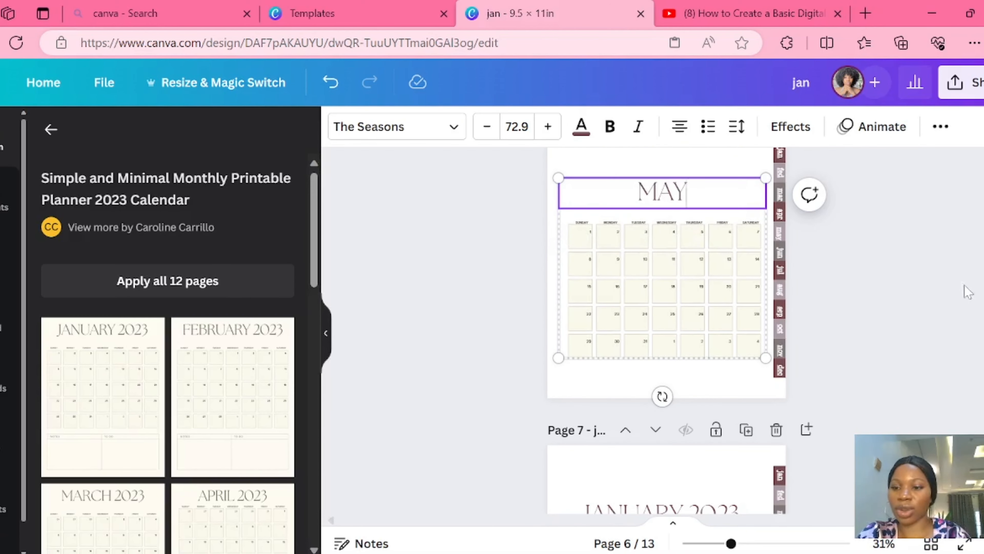
- Replace the calendar titles on pages 7 and 8 with "JUN" and "JUL"
{"action": "scroll", "coordinate": [666, 330], "scroll_direction": "down", "scroll_amount": 5}
{"action": "double_click", "coordinate": [659, 229]}
{"action": "type", "text": "JUN"}
{"action": "scroll", "coordinate": [666, 330], "scroll_direction": "down", "scroll_amount": 5}
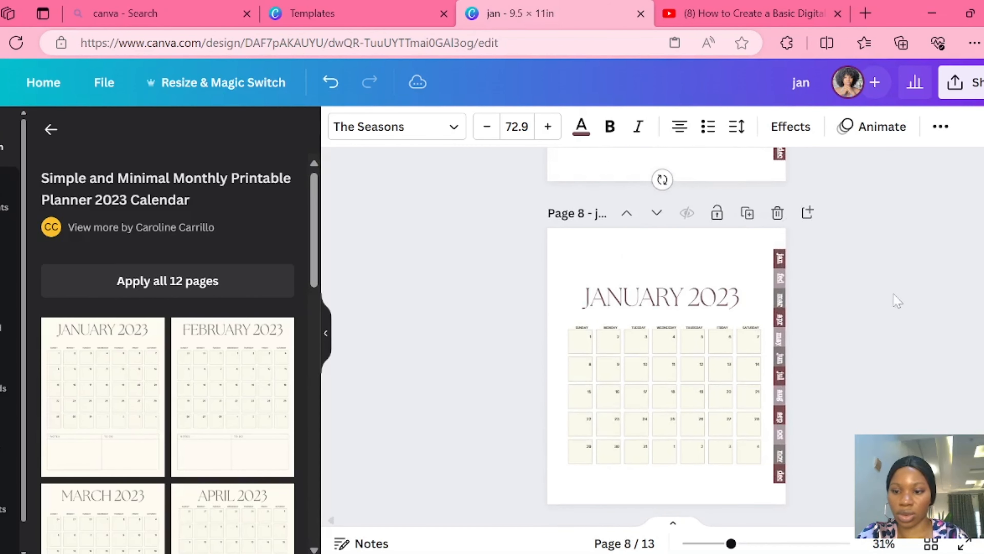
{"action": "scroll", "coordinate": [897, 300], "scroll_direction": "up", "scroll_amount": 10}
{"action": "scroll", "coordinate": [898, 300], "scroll_direction": "down", "scroll_amount": 12}
{"action": "double_click", "coordinate": [659, 202]}
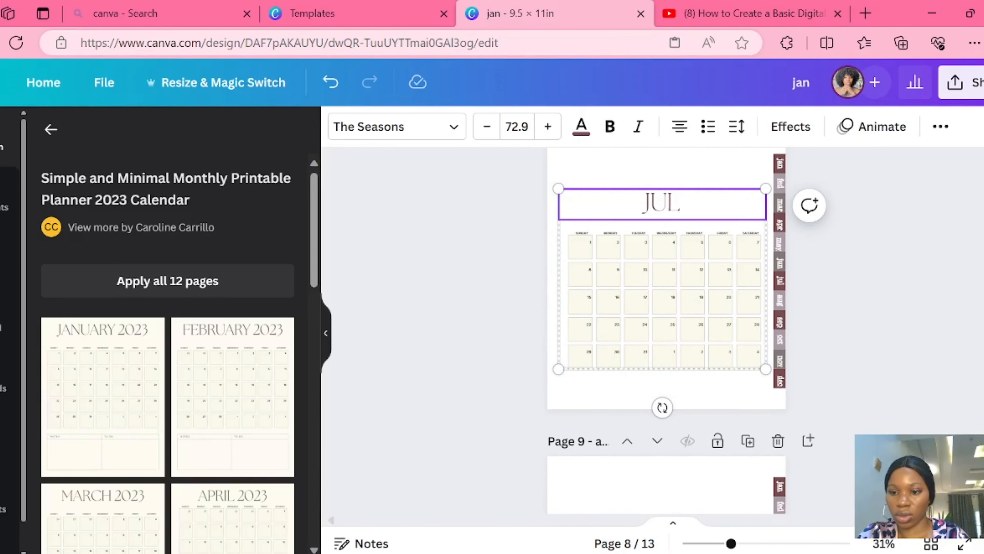
- Replace the calendar titles on pages 9 and 10 with "AUG" and "SEP"
{"action": "scroll", "coordinate": [667, 330], "scroll_direction": "down", "scroll_amount": 5}
{"action": "left_click", "coordinate": [697, 192]}
{"action": "type", "text": "AUG"}
{"action": "scroll", "coordinate": [709, 251], "scroll_direction": "down", "scroll_amount": 7}
{"action": "double_click", "coordinate": [693, 227]}
{"action": "type", "text": "SEP"}
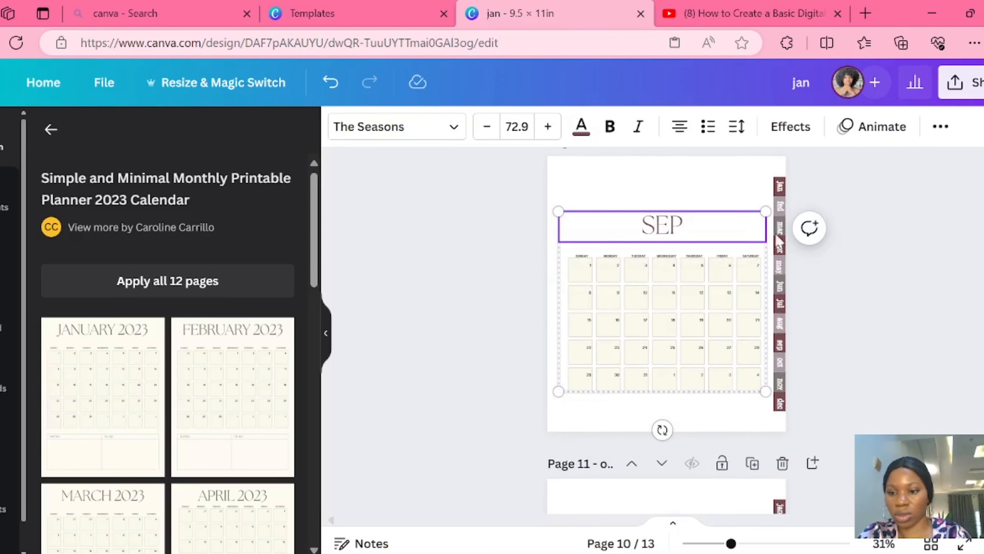
- Replace the calendar title on page 12 with "OCT"
{"action": "scroll", "coordinate": [709, 250], "scroll_direction": "down", "scroll_amount": 14}
{"action": "left_click", "coordinate": [639, 279]}
{"action": "type", "text": "OCY"}
{"action": "key", "text": "BackSpace"}
{"action": "type", "text": "T"}
{"action": "scroll", "coordinate": [667, 329], "scroll_direction": "down", "scroll_amount": 8}
{"action": "scroll", "coordinate": [667, 329], "scroll_direction": "up", "scroll_amount": 20}
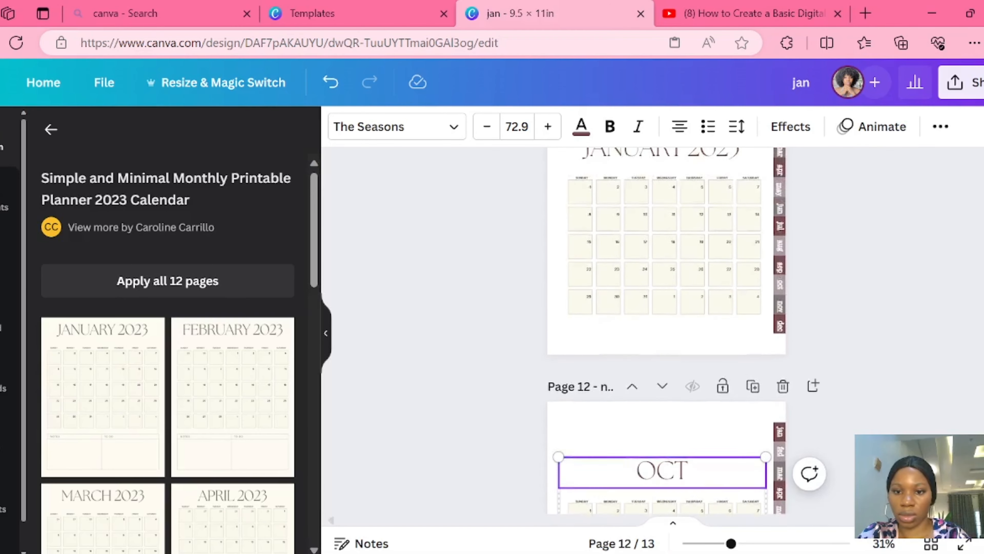
- Replace the "JANUARY 2023" title on page 11 with "OCT"
{"action": "scroll", "coordinate": [667, 330], "scroll_direction": "down", "scroll_amount": 20}
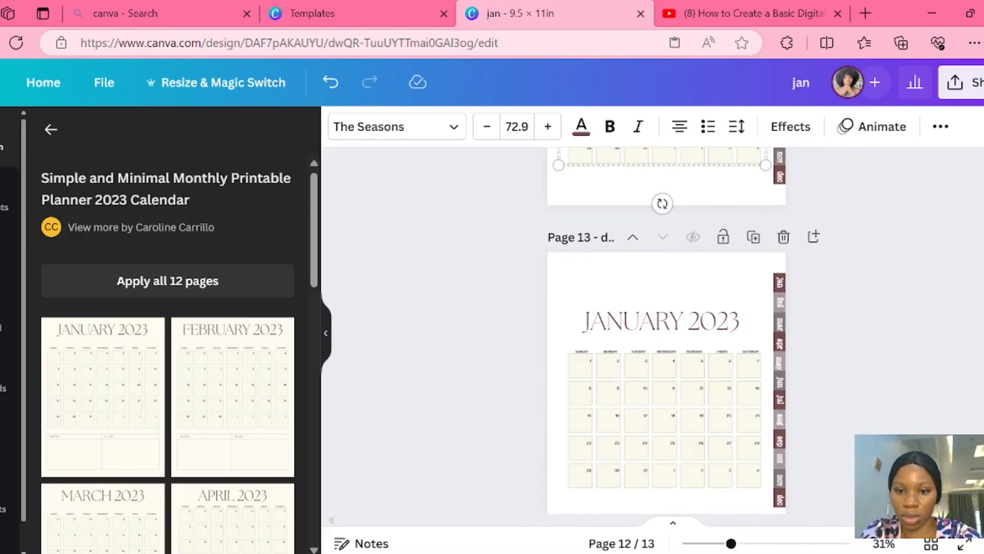
{"action": "scroll", "coordinate": [666, 329], "scroll_direction": "up", "scroll_amount": 6}
{"action": "scroll", "coordinate": [666, 330], "scroll_direction": "down", "scroll_amount": 3}
{"action": "double_click", "coordinate": [661, 309]}
{"action": "type", "text": "OCT"}
- Replace the title on page 12 with "NOV" and the title on page 13 with December's abbreviation
{"action": "scroll", "coordinate": [667, 330], "scroll_direction": "down", "scroll_amount": 7}
{"action": "double_click", "coordinate": [662, 321]}
{"action": "key", "text": "BackSpace"}
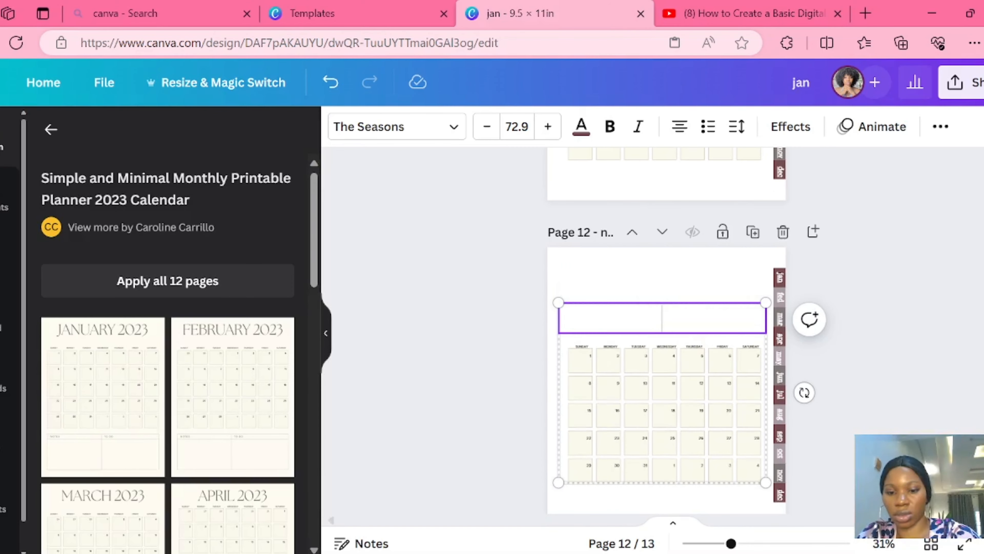
{"action": "type", "text": "NOV"}
{"action": "scroll", "coordinate": [667, 329], "scroll_direction": "down", "scroll_amount": 8}
{"action": "double_click", "coordinate": [663, 263]}
{"action": "type", "text": "DE"}
- Copy the leafy branch graphic from the upper-left corner of the cover on page 1
{"action": "scroll", "coordinate": [667, 330], "scroll_direction": "up", "scroll_amount": 20}
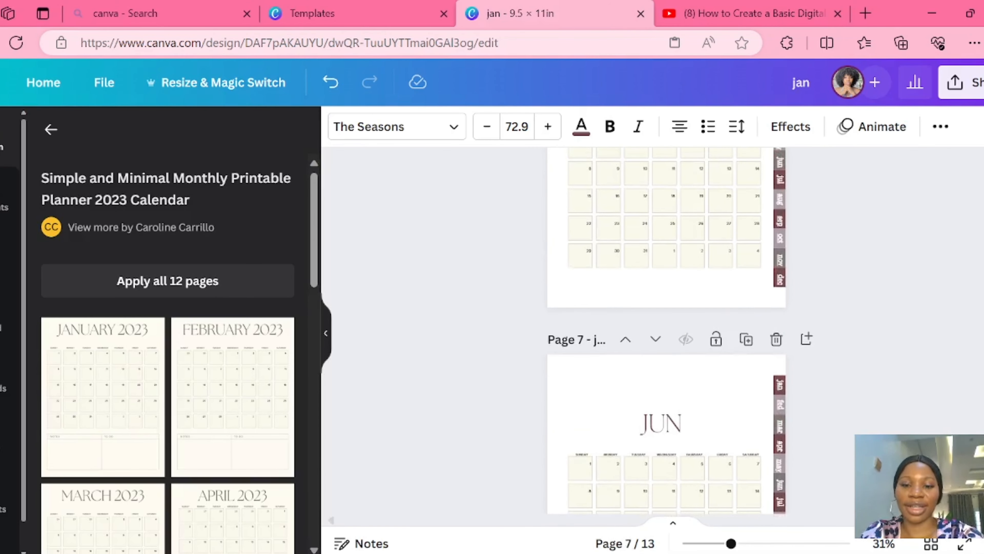
{"action": "scroll", "coordinate": [667, 330], "scroll_direction": "up", "scroll_amount": 10}
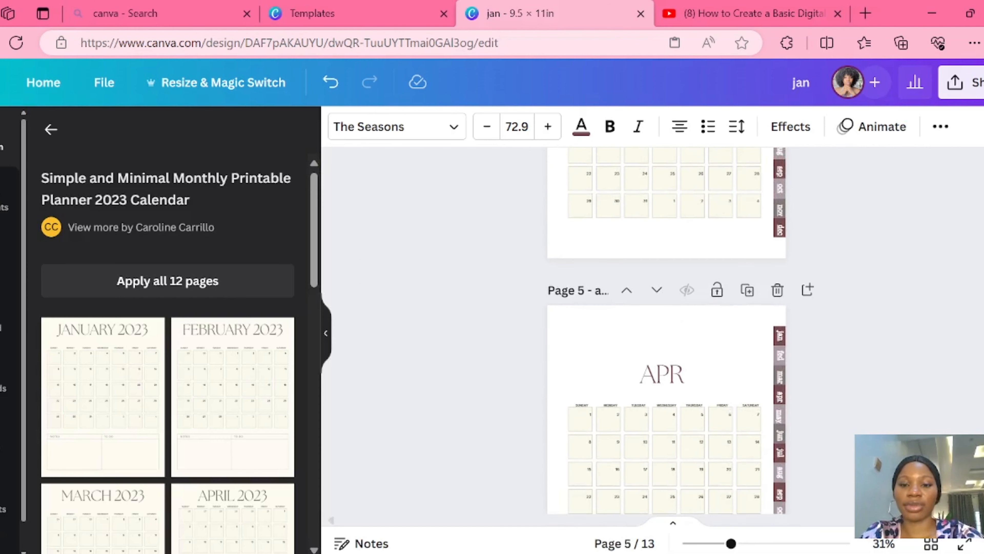
{"action": "scroll", "coordinate": [667, 329], "scroll_direction": "up", "scroll_amount": 6}
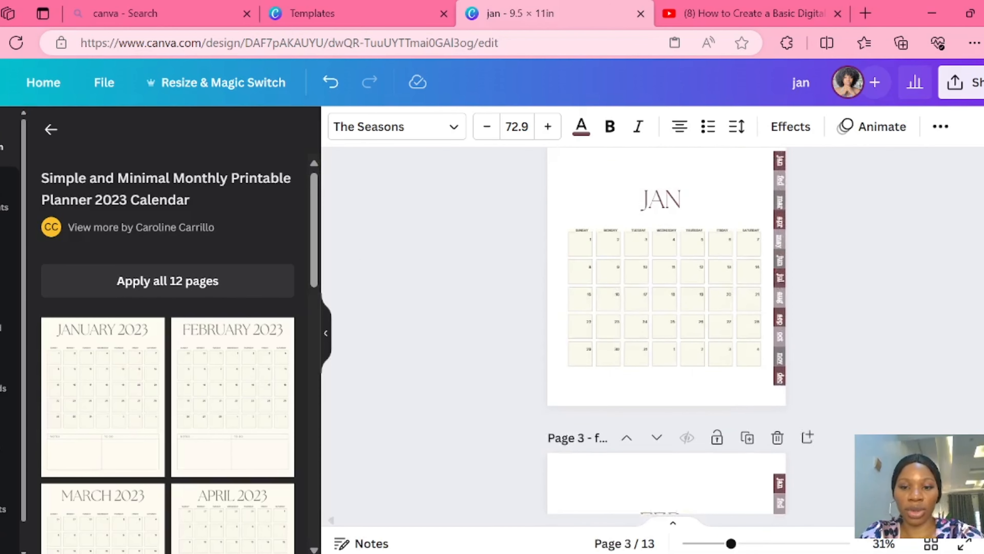
{"action": "scroll", "coordinate": [667, 330], "scroll_direction": "up", "scroll_amount": 5}
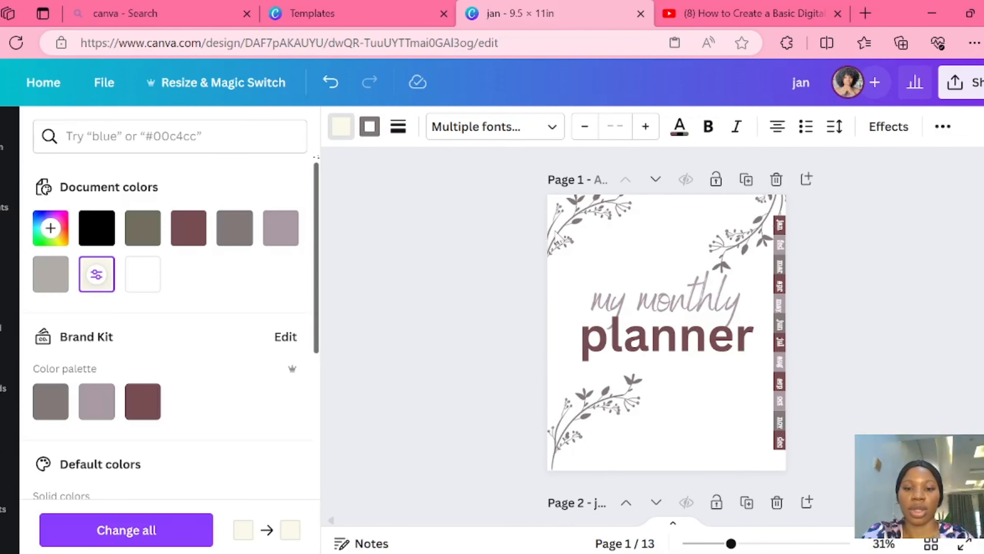
{"action": "left_click", "coordinate": [555, 233]}
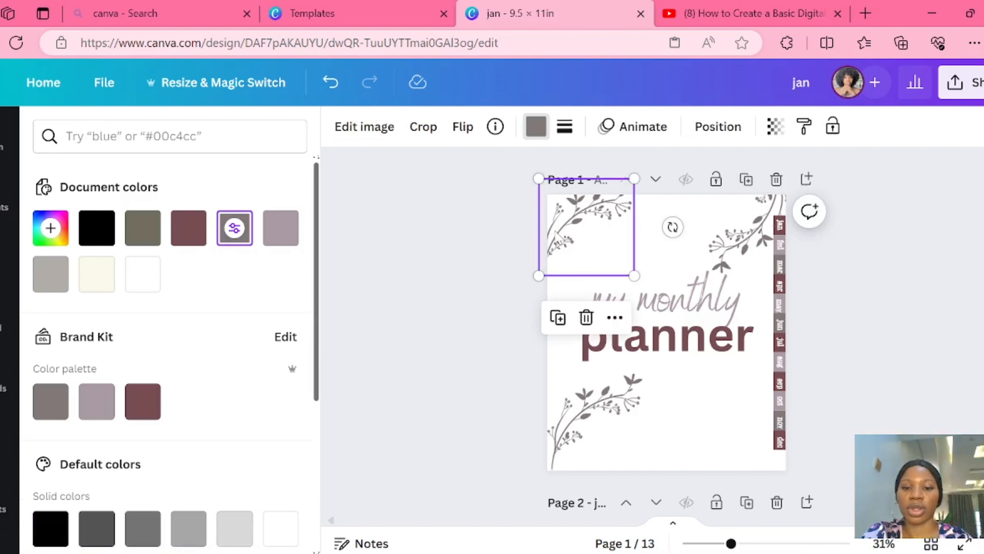
{"action": "left_click", "coordinate": [554, 326]}
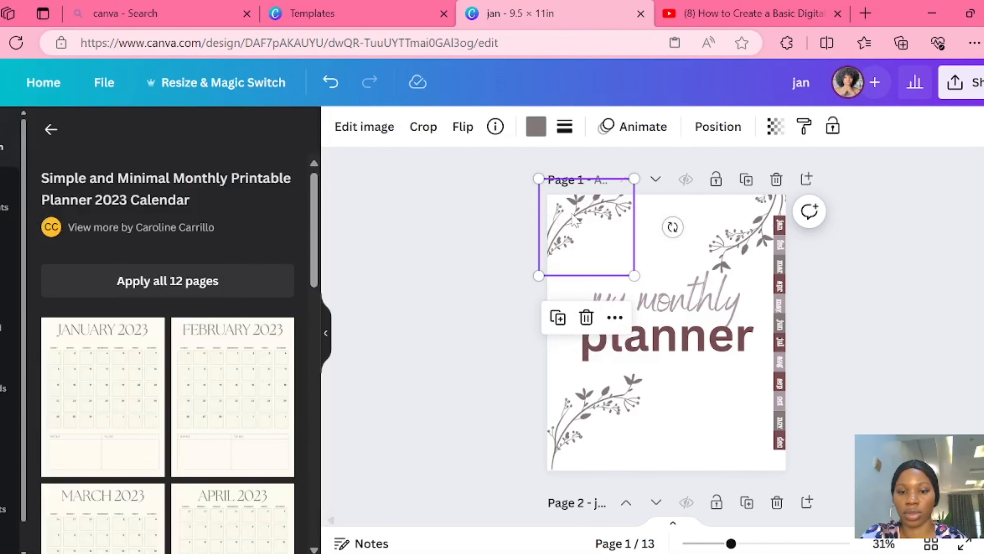
{"action": "right_click", "coordinate": [571, 215]}
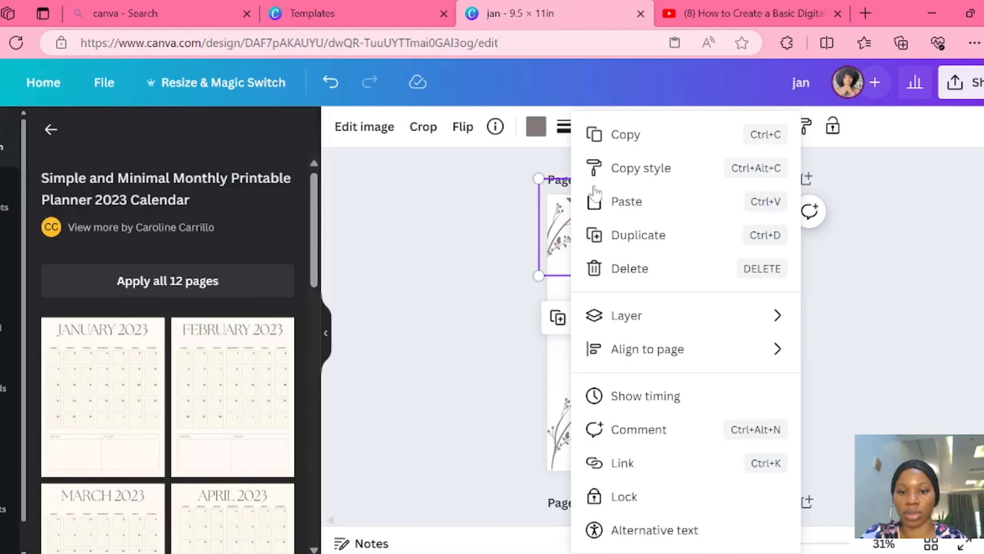
{"action": "left_click", "coordinate": [617, 147]}
- Paste the branch onto page 2, shrink it and place it in the page's upper-left corner
{"action": "scroll", "coordinate": [658, 310], "scroll_direction": "down", "scroll_amount": 5}
{"action": "right_click", "coordinate": [584, 205]}
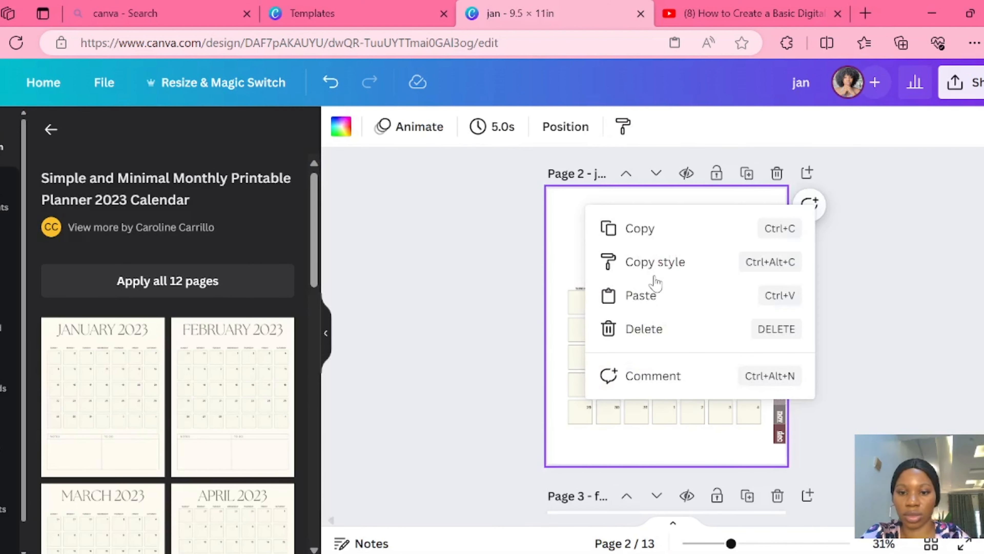
{"action": "left_click", "coordinate": [637, 295]}
{"action": "left_click_drag", "start_coordinate": [635, 269], "coordinate": [602, 236]}
{"action": "left_click_drag", "start_coordinate": [566, 210], "coordinate": [555, 227]}
- Copy the resized branch from page 2 and paste it onto page 3
{"action": "right_click", "coordinate": [555, 226]}
{"action": "left_click", "coordinate": [608, 134]}
{"action": "scroll", "coordinate": [602, 224], "scroll_direction": "down", "scroll_amount": 5}
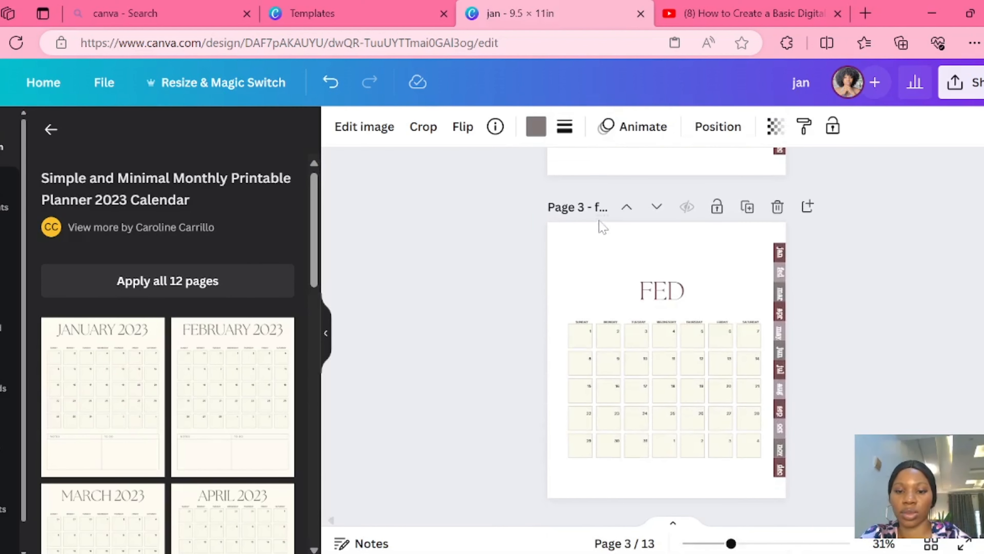
{"action": "right_click", "coordinate": [581, 249]}
{"action": "left_click", "coordinate": [628, 335]}
- Paste the resized corner branch onto pages 4 and 5
{"action": "scroll", "coordinate": [565, 281], "scroll_direction": "down", "scroll_amount": 5}
{"action": "right_click", "coordinate": [565, 282]}
{"action": "left_click", "coordinate": [622, 374]}
{"action": "scroll", "coordinate": [604, 373], "scroll_direction": "down", "scroll_amount": 14}
{"action": "scroll", "coordinate": [574, 458], "scroll_direction": "up", "scroll_amount": 12}
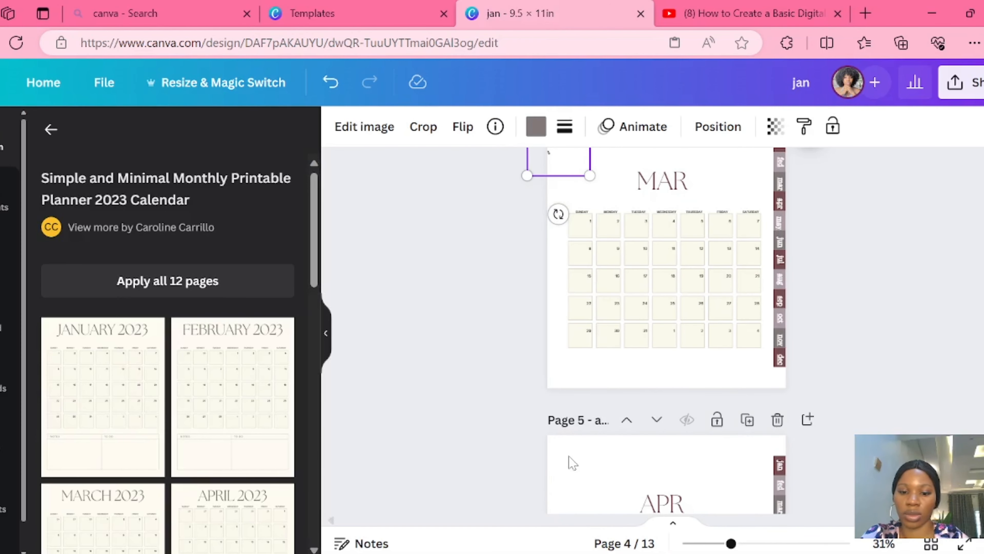
{"action": "right_click", "coordinate": [571, 462]}
{"action": "left_click", "coordinate": [624, 446]}
- Paste the resized corner branch onto the May and June calendar pages, pages 6 and 7
{"action": "scroll", "coordinate": [605, 427], "scroll_direction": "down", "scroll_amount": 8}
{"action": "scroll", "coordinate": [601, 310], "scroll_direction": "down", "scroll_amount": 1}
{"action": "right_click", "coordinate": [568, 206]}
{"action": "left_click", "coordinate": [620, 295]}
{"action": "scroll", "coordinate": [619, 295], "scroll_direction": "down", "scroll_amount": 8}
{"action": "scroll", "coordinate": [590, 217], "scroll_direction": "up", "scroll_amount": 2}
{"action": "right_click", "coordinate": [580, 193]}
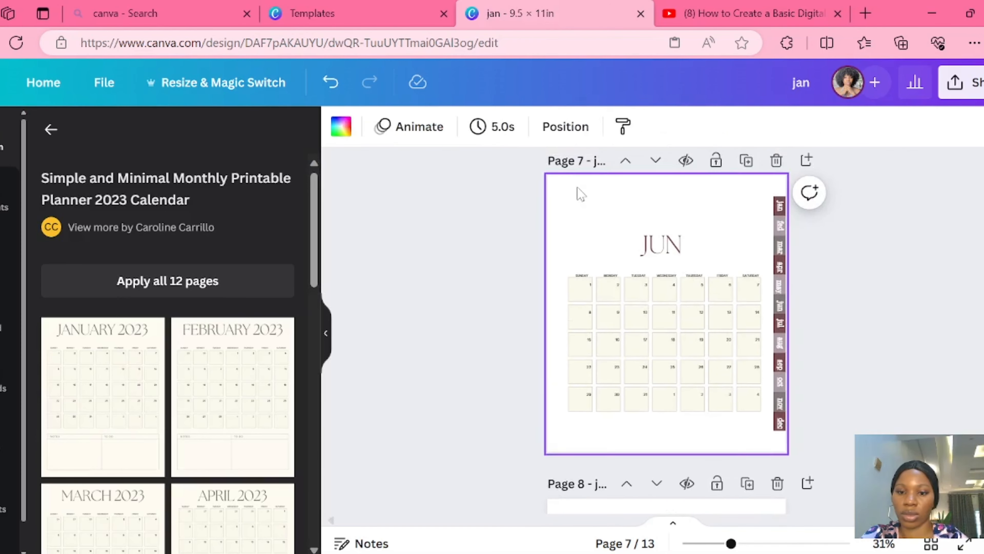
{"action": "left_click", "coordinate": [632, 283]}
- Paste the corner branch onto the July and August calendar pages, pages 8 and 9
{"action": "scroll", "coordinate": [628, 283], "scroll_direction": "down", "scroll_amount": 2}
{"action": "scroll", "coordinate": [620, 287], "scroll_direction": "down", "scroll_amount": 5}
{"action": "right_click", "coordinate": [574, 254]}
{"action": "left_click", "coordinate": [620, 344]}
{"action": "scroll", "coordinate": [612, 330], "scroll_direction": "down", "scroll_amount": 8}
{"action": "right_click", "coordinate": [578, 254]}
{"action": "left_click", "coordinate": [620, 344]}
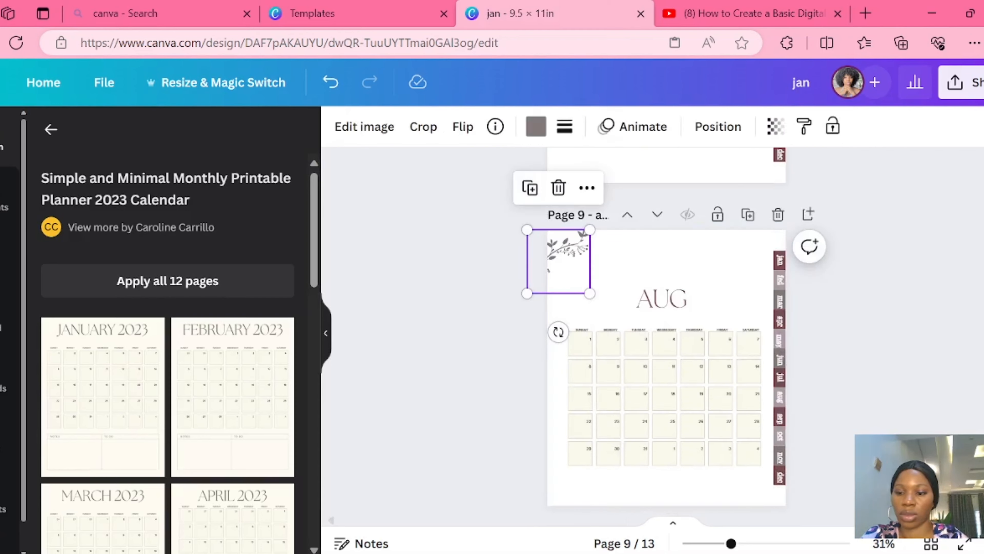
- Paste the corner branch onto the September and October calendar pages, pages 10 and 11
{"action": "scroll", "coordinate": [612, 330], "scroll_direction": "down", "scroll_amount": 8}
{"action": "right_click", "coordinate": [555, 225]}
{"action": "left_click", "coordinate": [610, 315]}
{"action": "scroll", "coordinate": [605, 310], "scroll_direction": "down", "scroll_amount": 20}
{"action": "scroll", "coordinate": [573, 233], "scroll_direction": "up", "scroll_amount": 11}
{"action": "right_click", "coordinate": [556, 168]}
{"action": "left_click", "coordinate": [604, 259]}
- Paste the corner branch onto the November and December calendar pages, pages 12 and 13
{"action": "scroll", "coordinate": [601, 256], "scroll_direction": "down", "scroll_amount": 7}
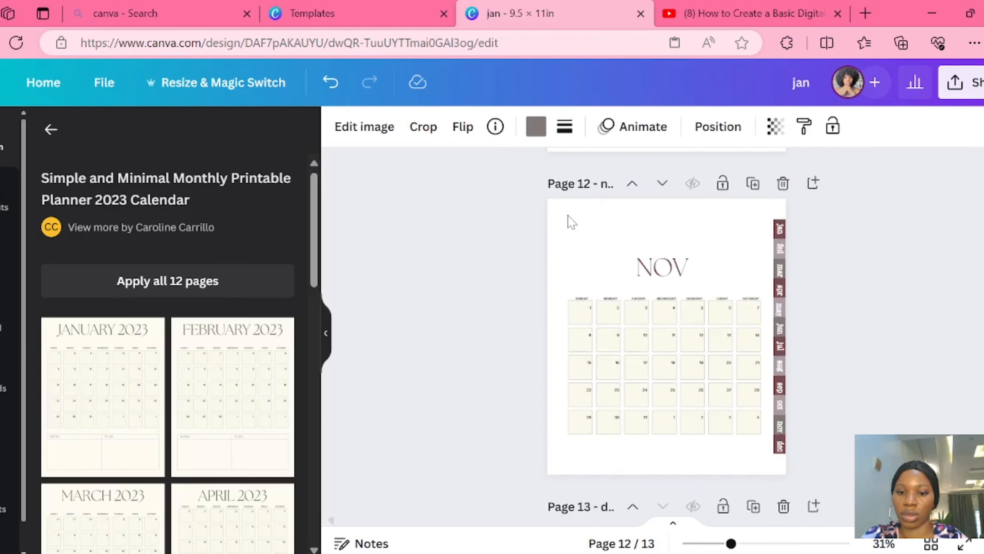
{"action": "right_click", "coordinate": [569, 215]}
{"action": "left_click", "coordinate": [611, 311]}
{"action": "scroll", "coordinate": [604, 306], "scroll_direction": "down", "scroll_amount": 9}
{"action": "right_click", "coordinate": [557, 194]}
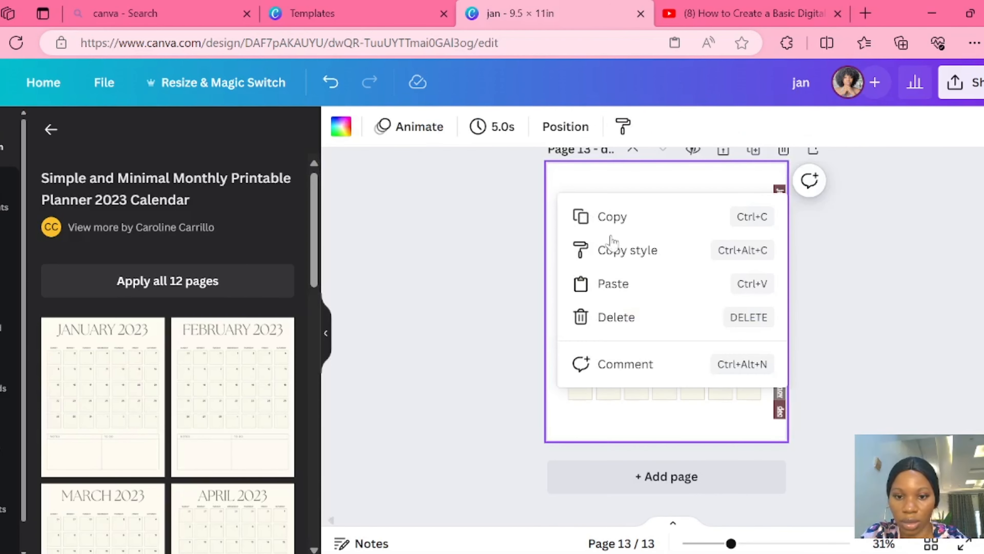
{"action": "left_click", "coordinate": [614, 284]}
- Duplicate the January calendar page, page 2
{"action": "scroll", "coordinate": [613, 284], "scroll_direction": "up", "scroll_amount": 20}
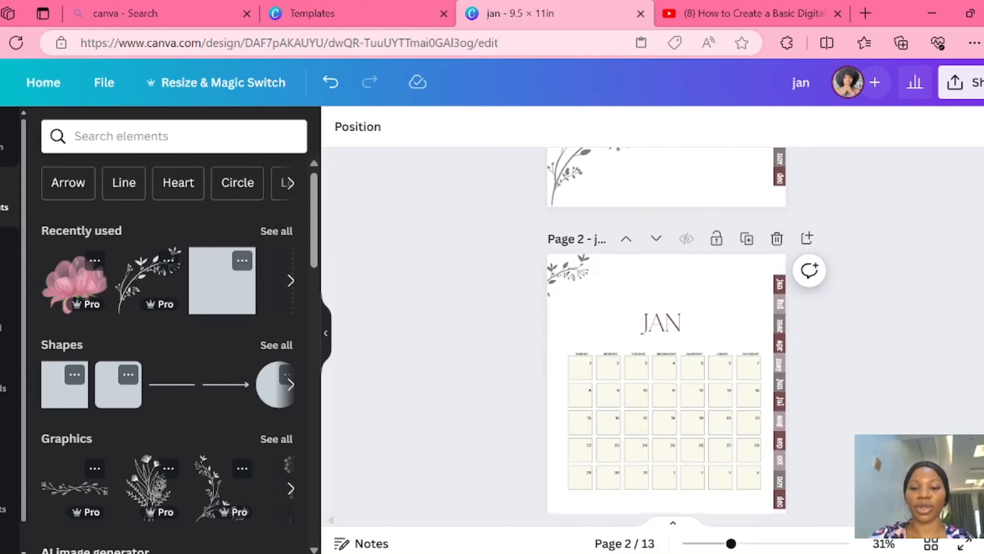
{"action": "scroll", "coordinate": [667, 330], "scroll_direction": "down", "scroll_amount": 3}
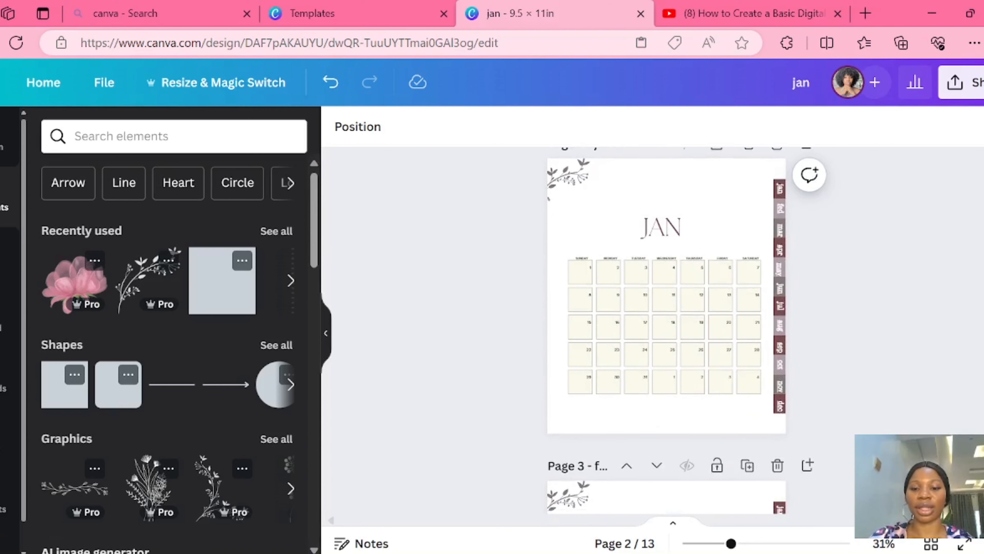
{"action": "scroll", "coordinate": [666, 329], "scroll_direction": "down", "scroll_amount": 4}
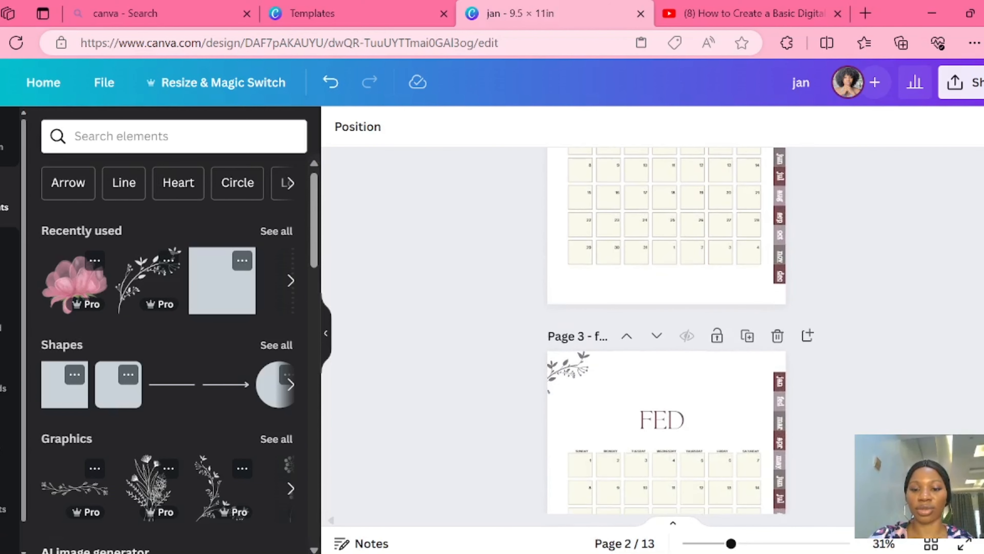
{"action": "scroll", "coordinate": [667, 329], "scroll_direction": "up", "scroll_amount": 4}
{"action": "scroll", "coordinate": [667, 330], "scroll_direction": "up", "scroll_amount": 2}
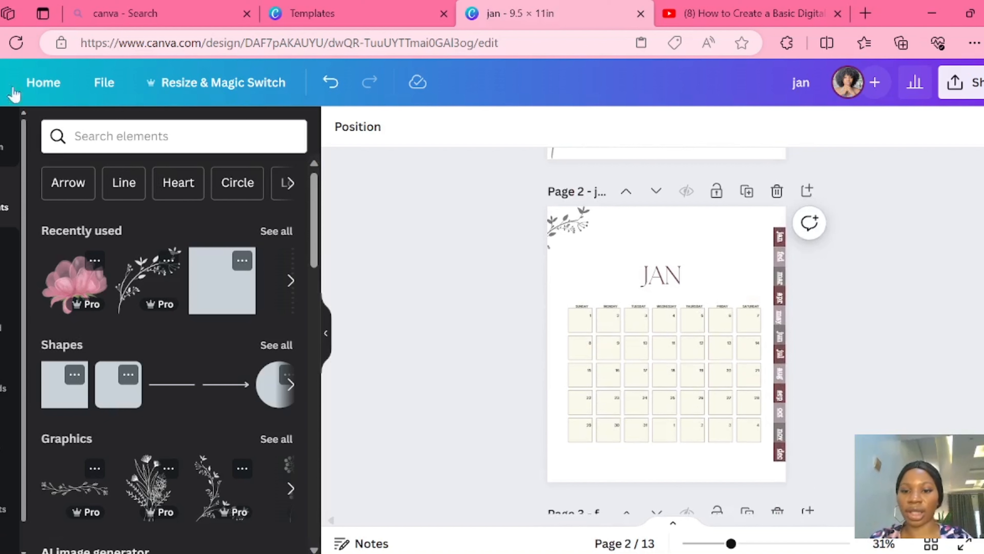
{"action": "left_click", "coordinate": [747, 192]}
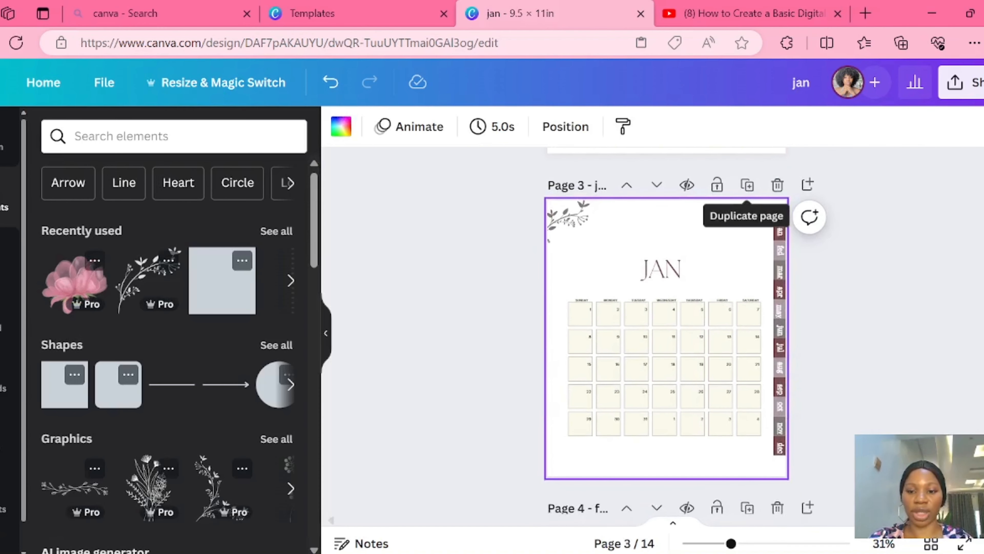
- Delete the titled calendar group and the strip of month tabs from the duplicated January page, leaving only the branch
{"action": "left_click", "coordinate": [650, 362]}
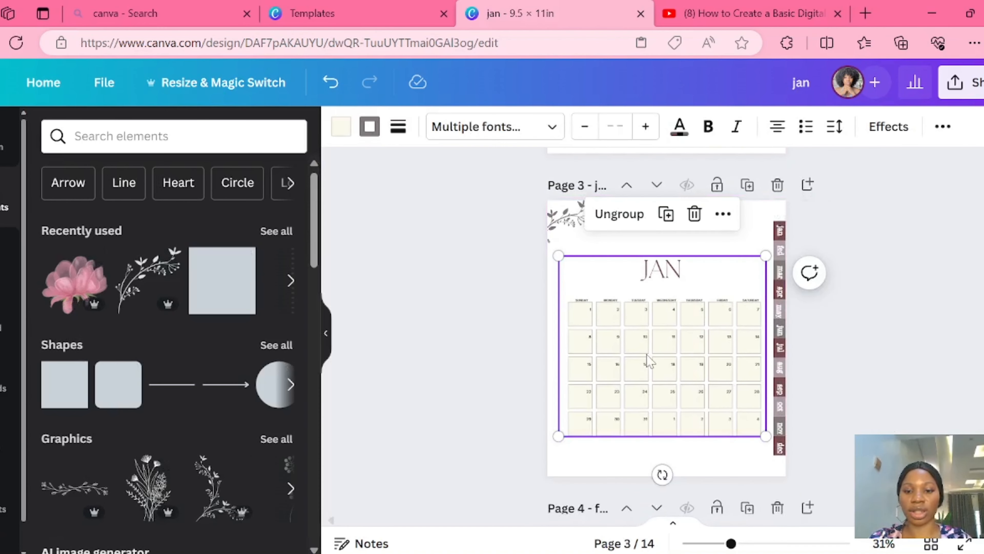
{"action": "left_click", "coordinate": [695, 214]}
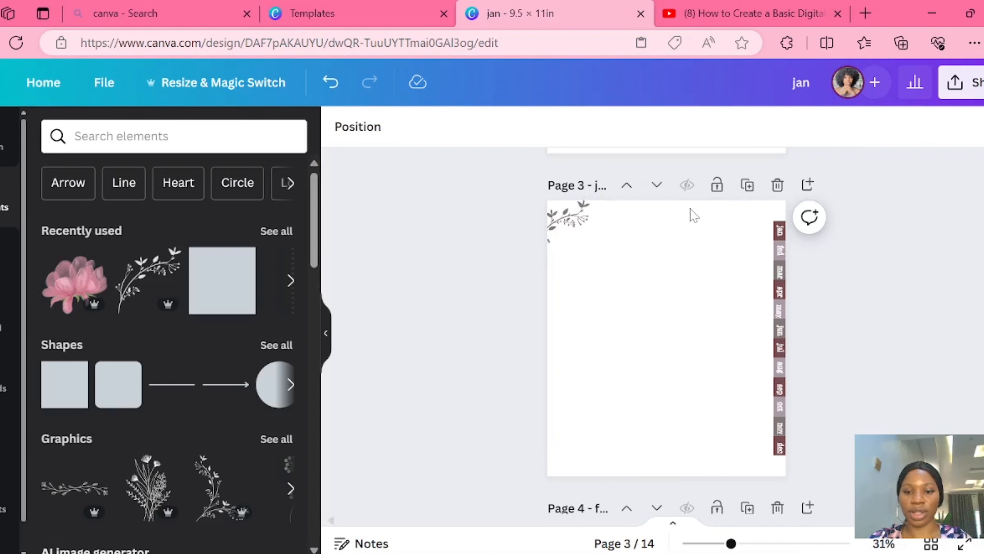
{"action": "left_click", "coordinate": [787, 297]}
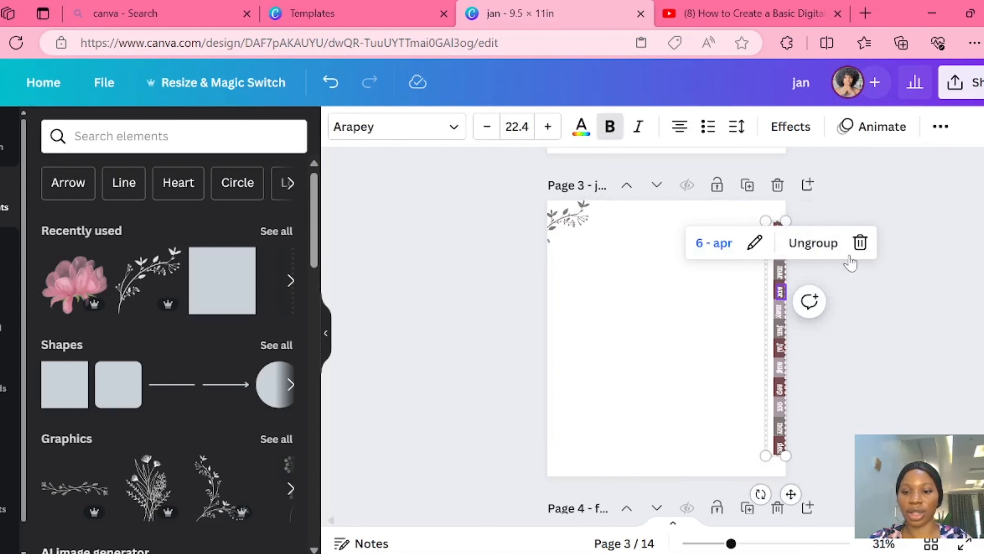
{"action": "left_click", "coordinate": [858, 242]}
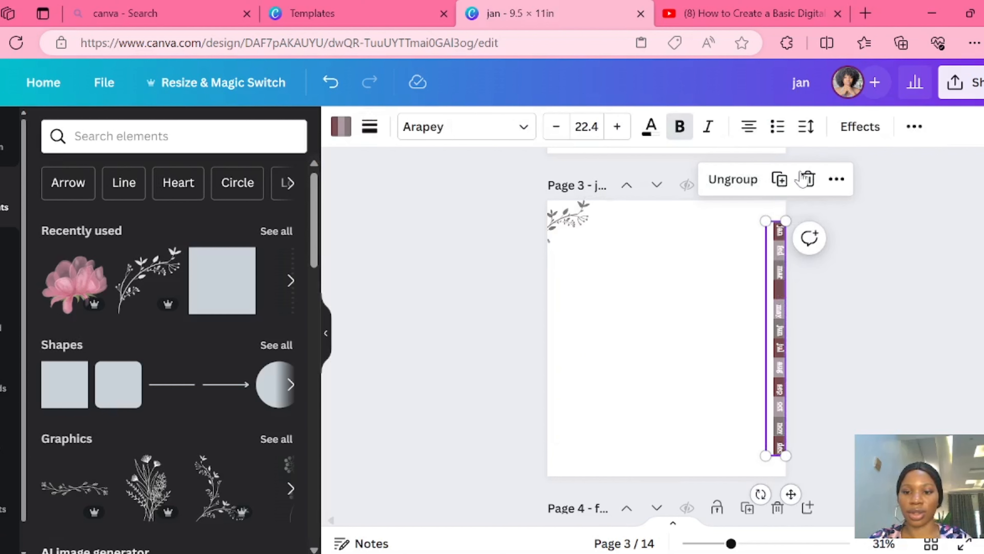
{"action": "left_click", "coordinate": [808, 178]}
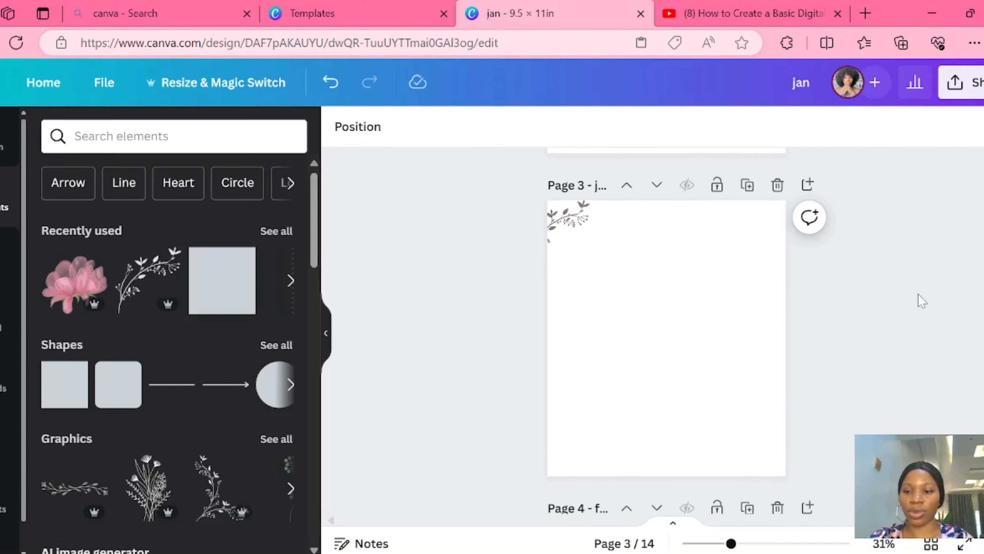
- Add a blank page after the December page at the end of the planner
{"action": "scroll", "coordinate": [667, 329], "scroll_direction": "down", "scroll_amount": 10}
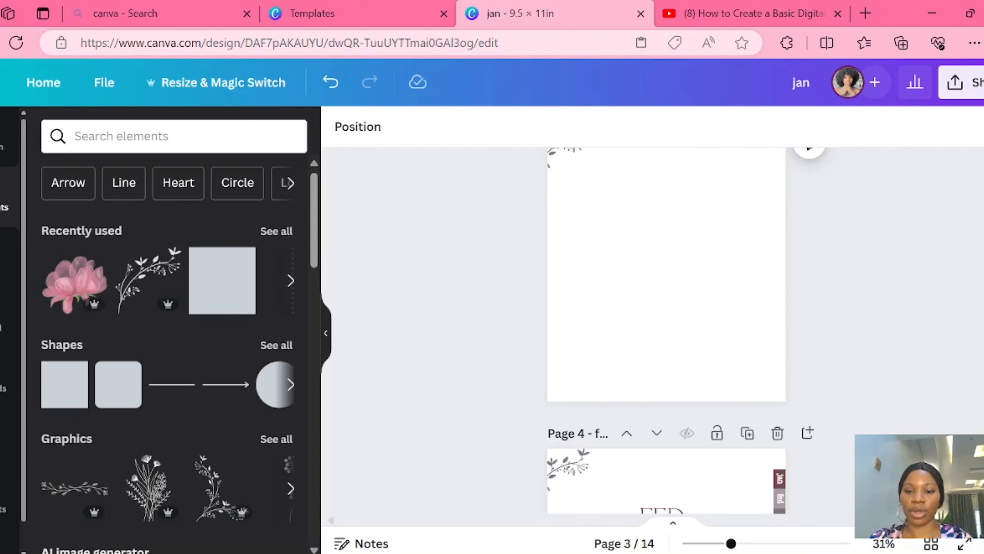
{"action": "scroll", "coordinate": [667, 330], "scroll_direction": "down", "scroll_amount": 10}
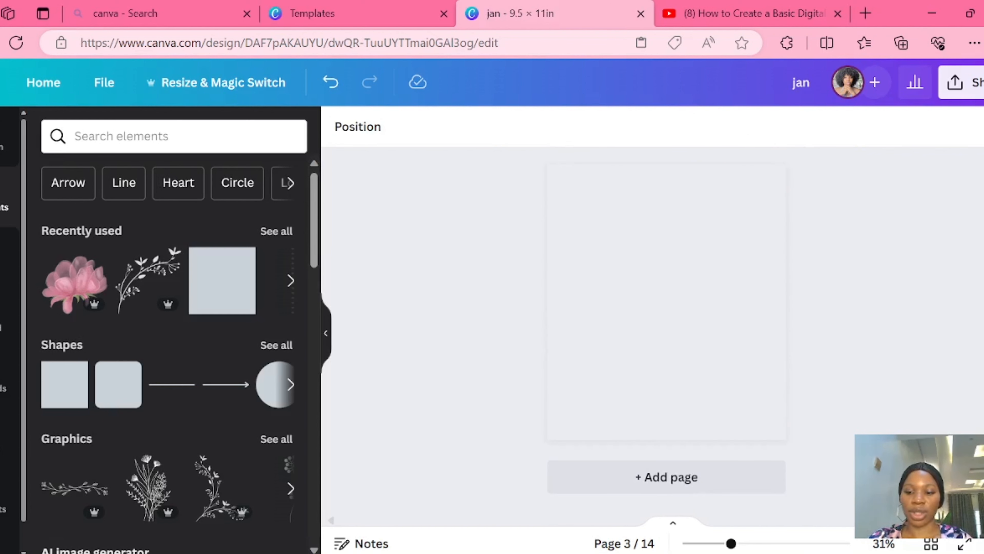
{"action": "left_click", "coordinate": [662, 477]}
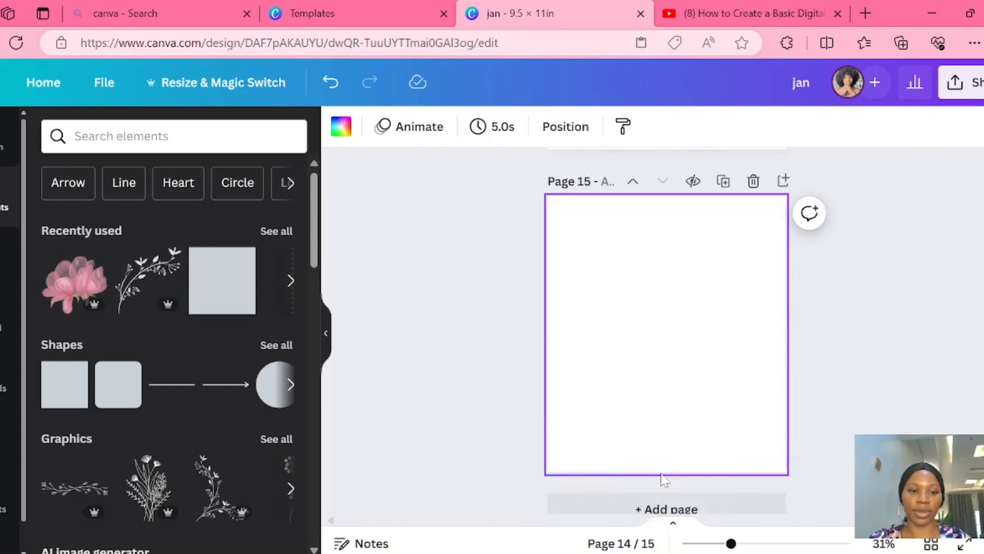
- Apply the Ivory Minimalist and Modern Notes Bullet Journal template from the notebook template results to blank page 15
{"action": "left_click", "coordinate": [5, 141]}
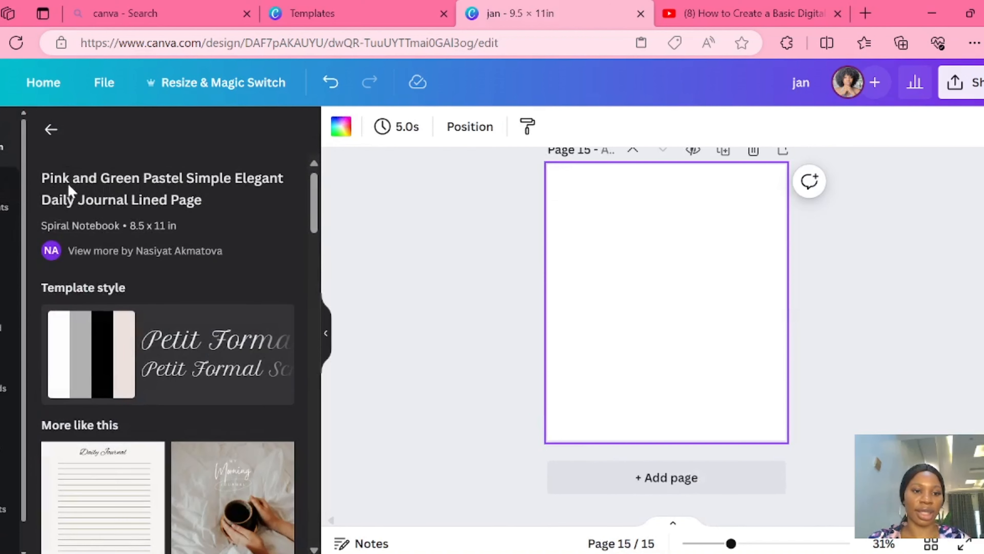
{"action": "left_click", "coordinate": [51, 129]}
{"action": "left_click_drag", "start_coordinate": [75, 137], "coordinate": [124, 136]}
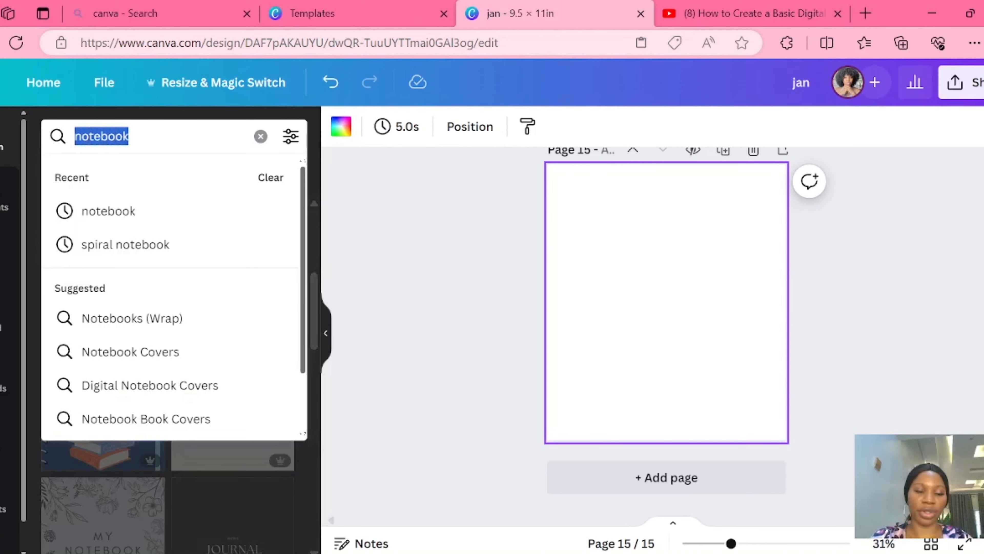
{"action": "key", "text": "Escape"}
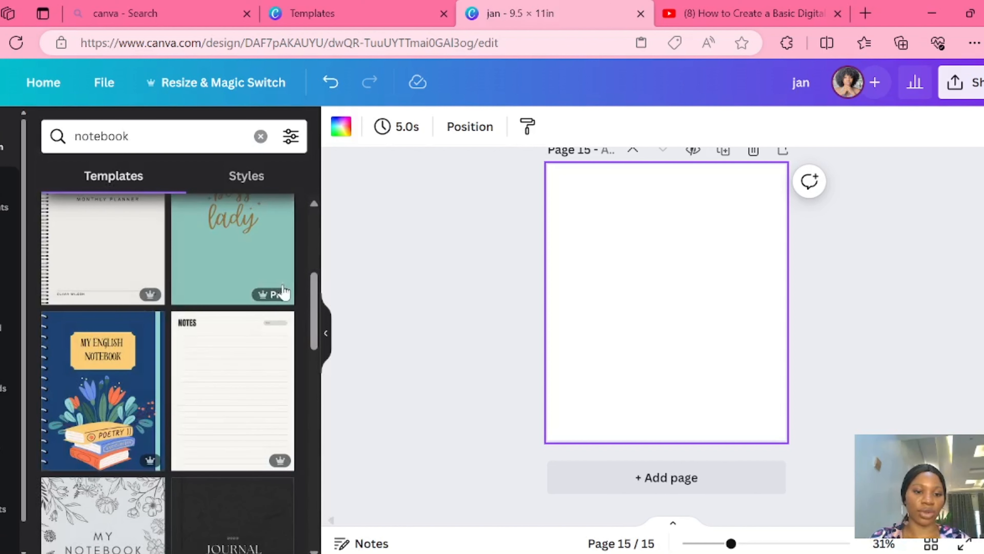
{"action": "left_click", "coordinate": [247, 405]}
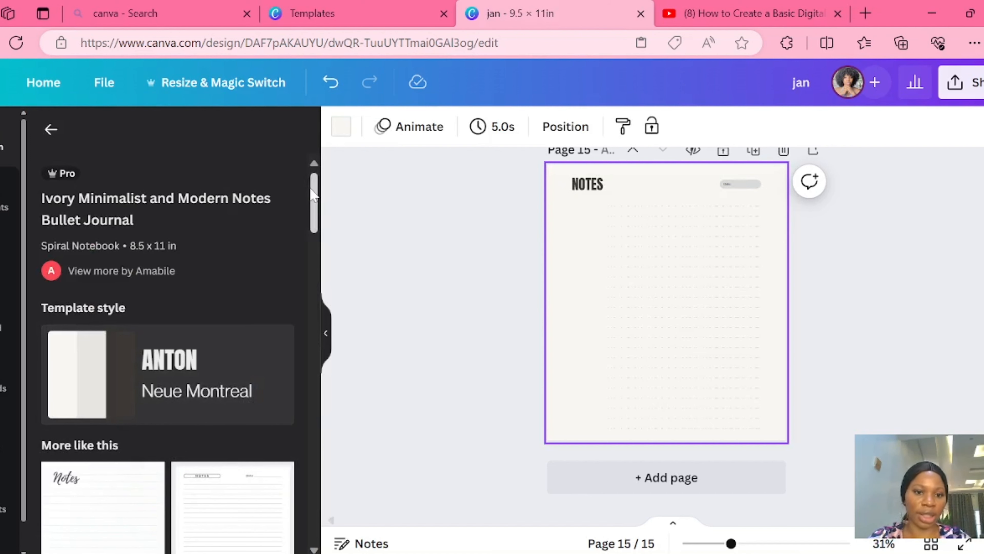
- Apply the Beige Simple Minimalist Floral Lined Journal template to page 15 and copy its title, writing lines and leaf graphic
{"action": "left_click_drag", "start_coordinate": [313, 194], "coordinate": [309, 261]}
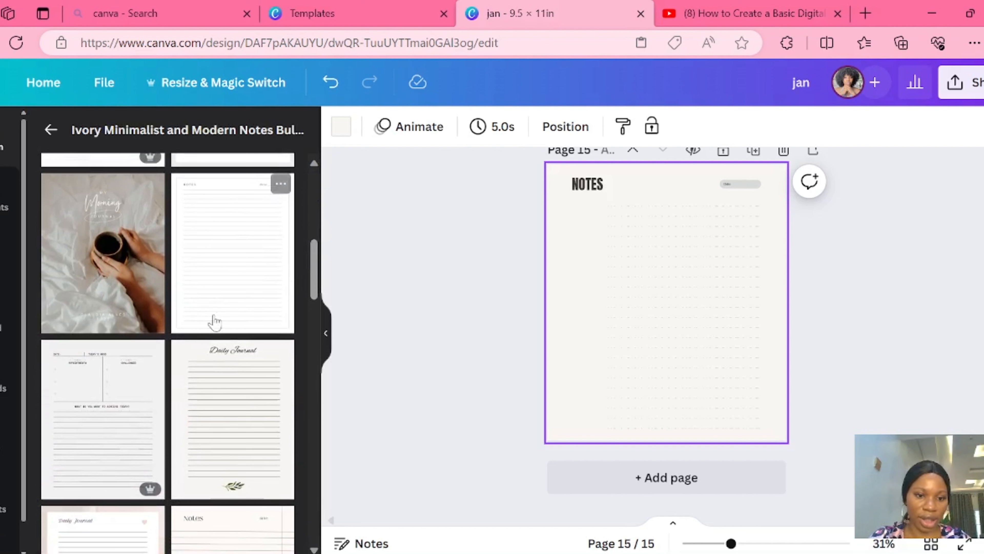
{"action": "left_click", "coordinate": [226, 393]}
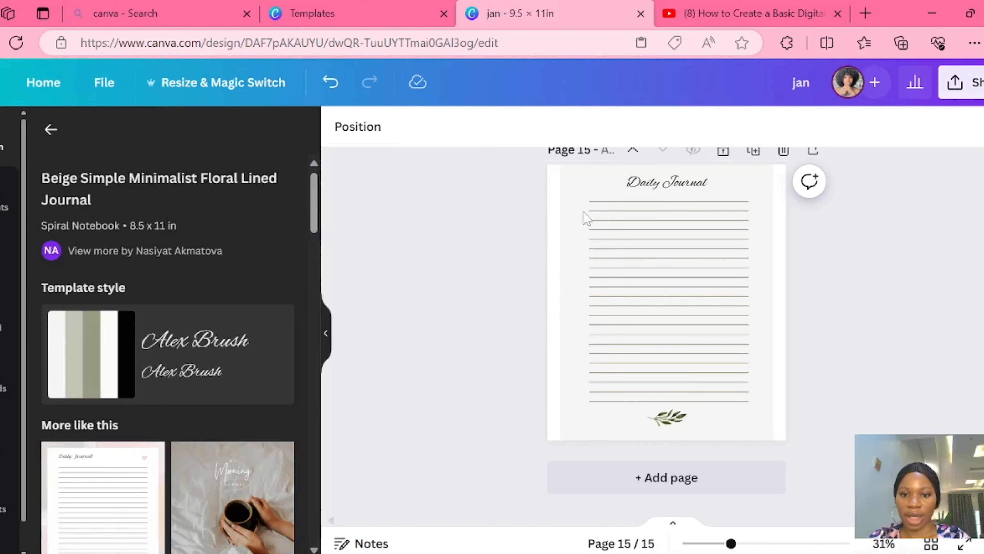
{"action": "left_click", "coordinate": [589, 184]}
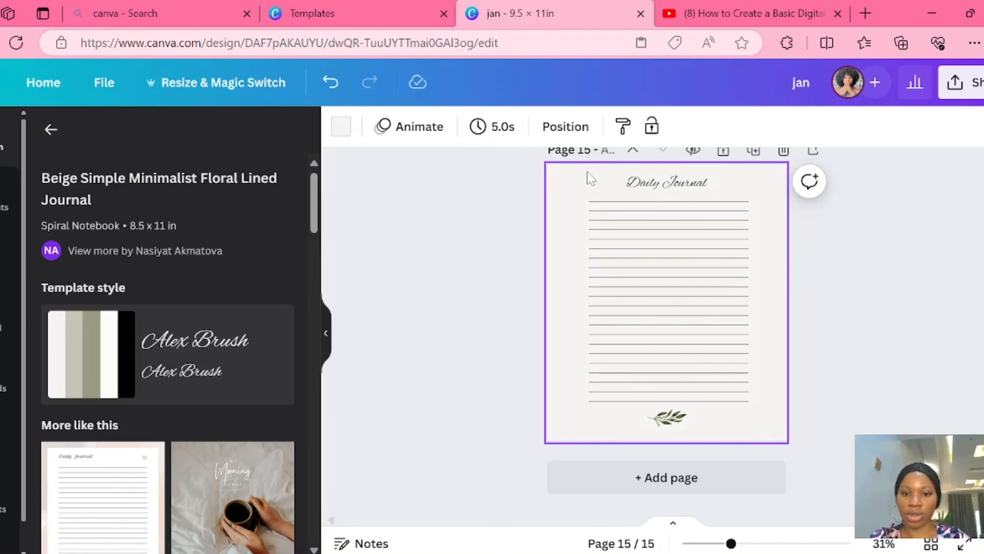
{"action": "left_click_drag", "start_coordinate": [587, 170], "coordinate": [755, 410]}
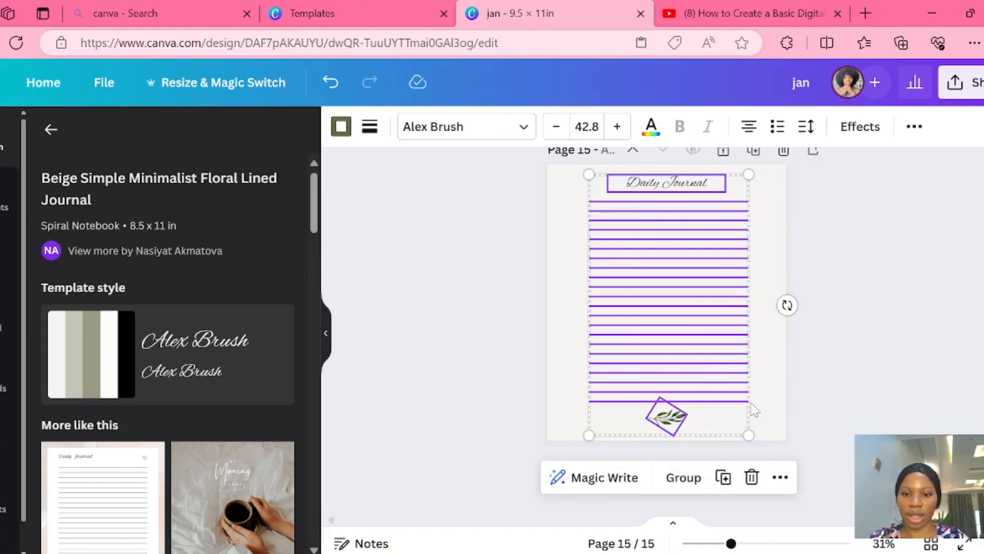
{"action": "right_click", "coordinate": [698, 341]}
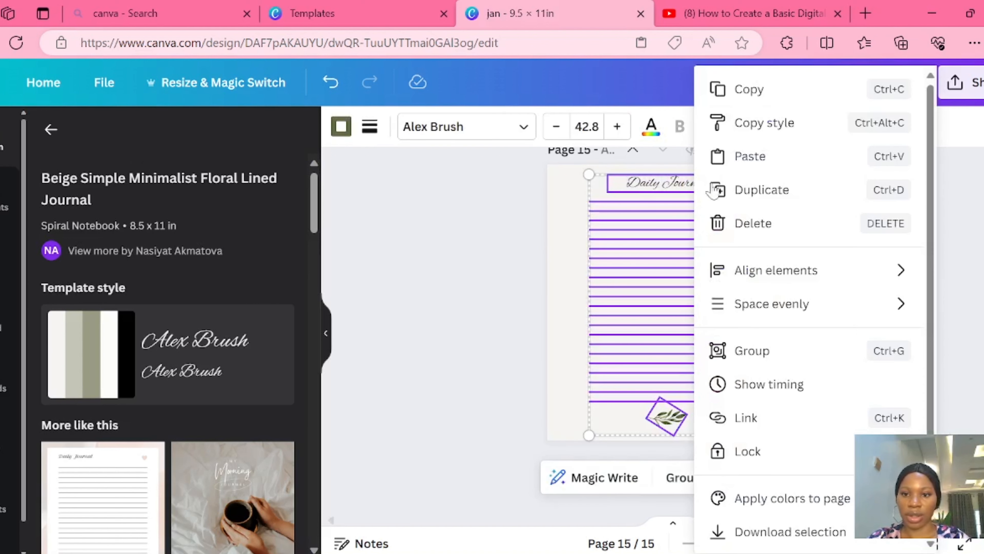
{"action": "left_click", "coordinate": [748, 89]}
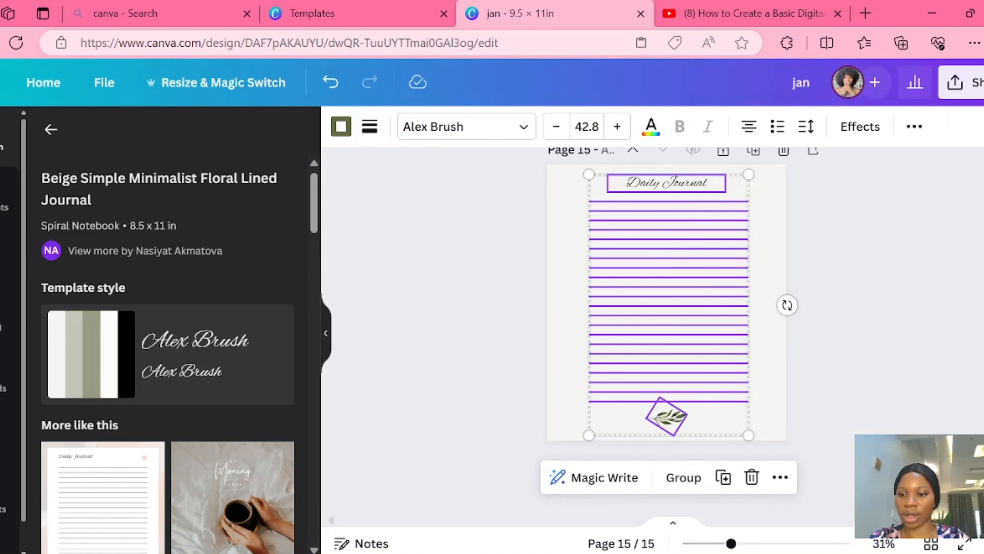
- Paste the copied Daily Journal title, lines and leaf onto page 3, the emptied page after the January calendar
{"action": "scroll", "coordinate": [667, 330], "scroll_direction": "up", "scroll_amount": 15}
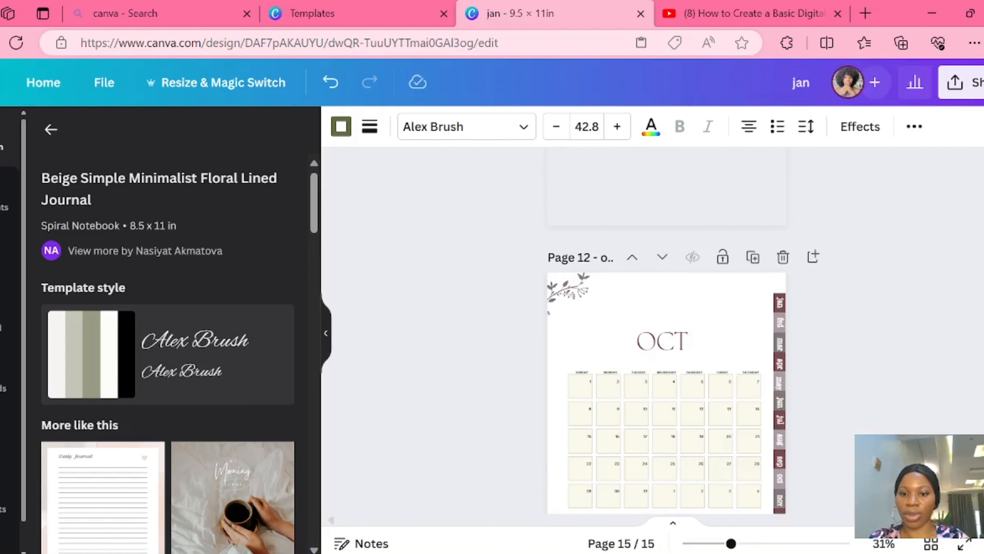
{"action": "scroll", "coordinate": [667, 330], "scroll_direction": "up", "scroll_amount": 3}
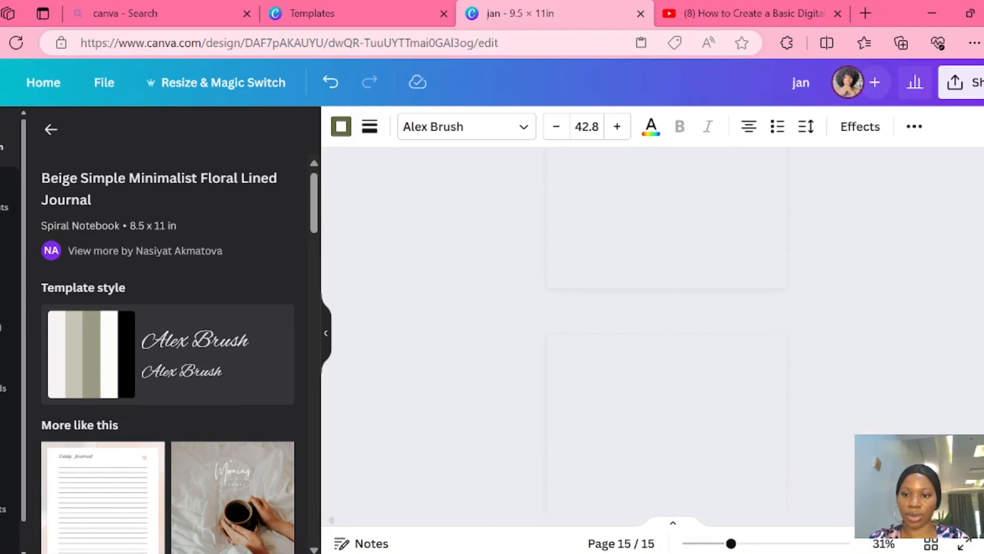
{"action": "scroll", "coordinate": [667, 330], "scroll_direction": "up", "scroll_amount": 5}
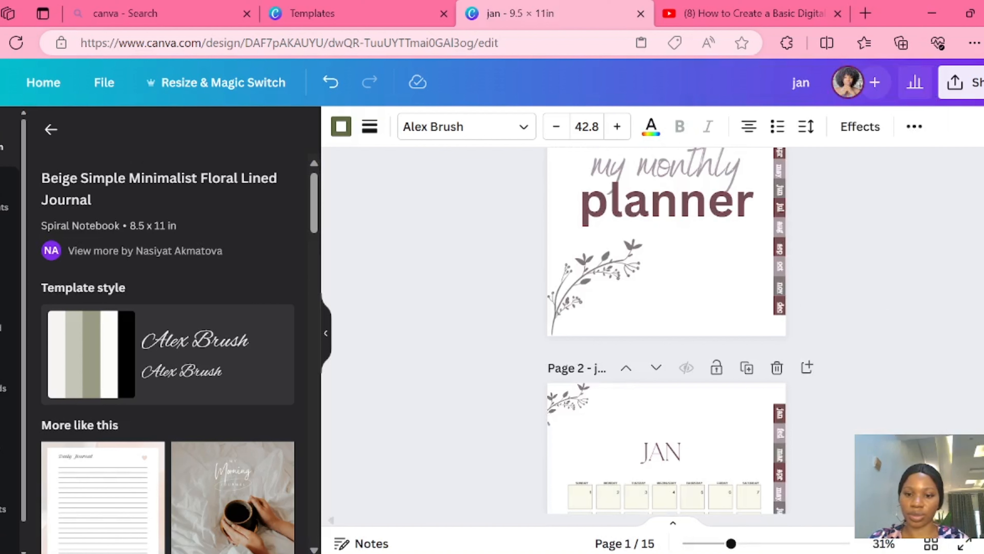
{"action": "scroll", "coordinate": [666, 329], "scroll_direction": "down", "scroll_amount": 5}
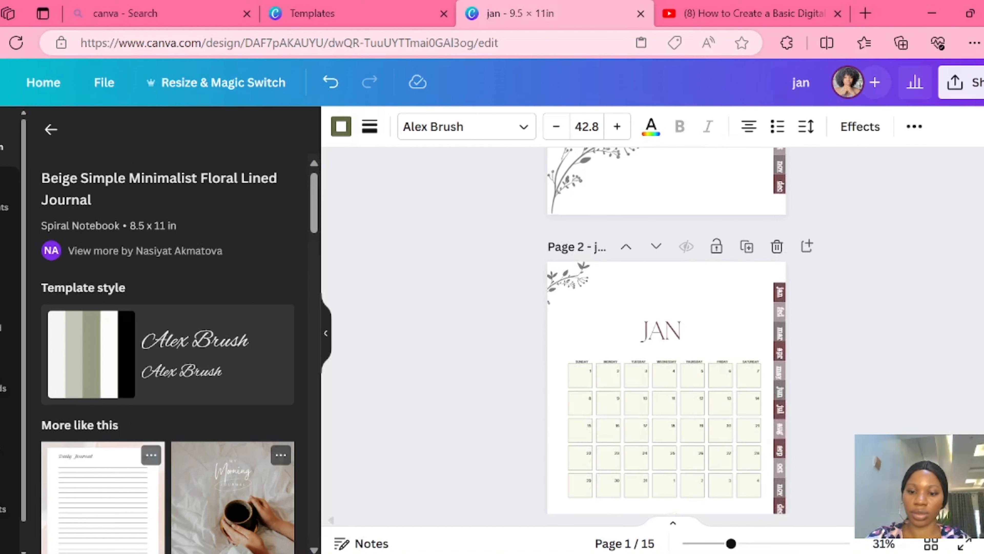
{"action": "scroll", "coordinate": [667, 330], "scroll_direction": "down", "scroll_amount": 3}
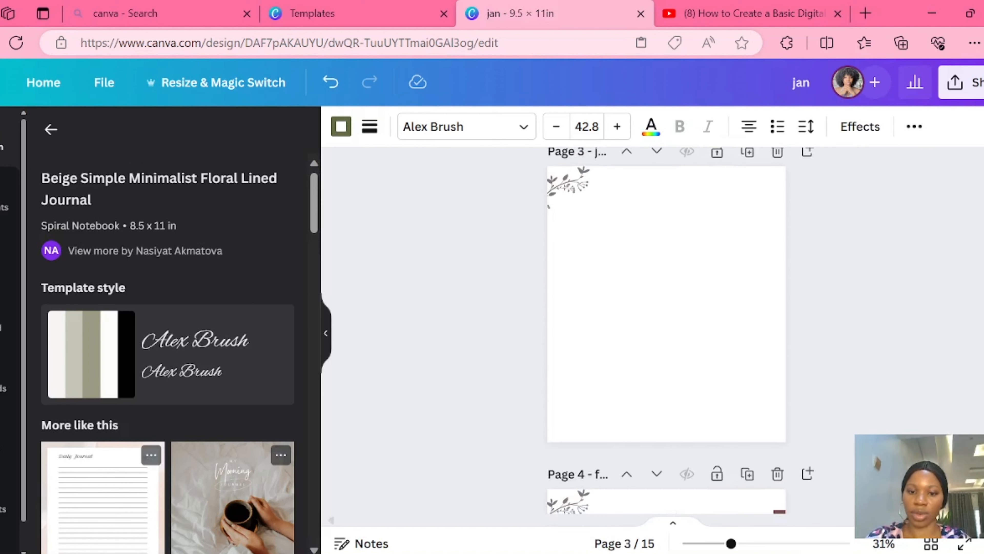
{"action": "right_click", "coordinate": [659, 240]}
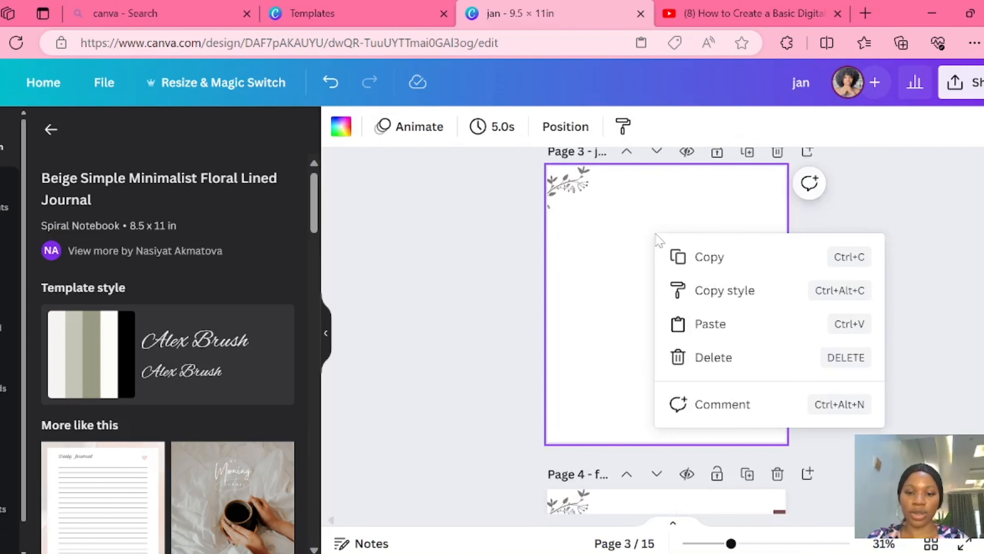
{"action": "left_click", "coordinate": [694, 333]}
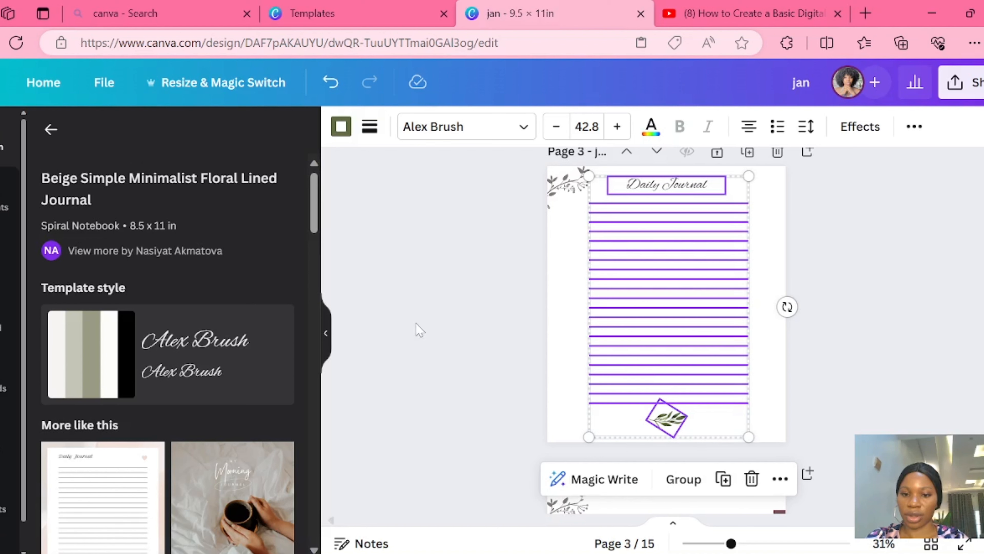
{"action": "left_click", "coordinate": [405, 329]}
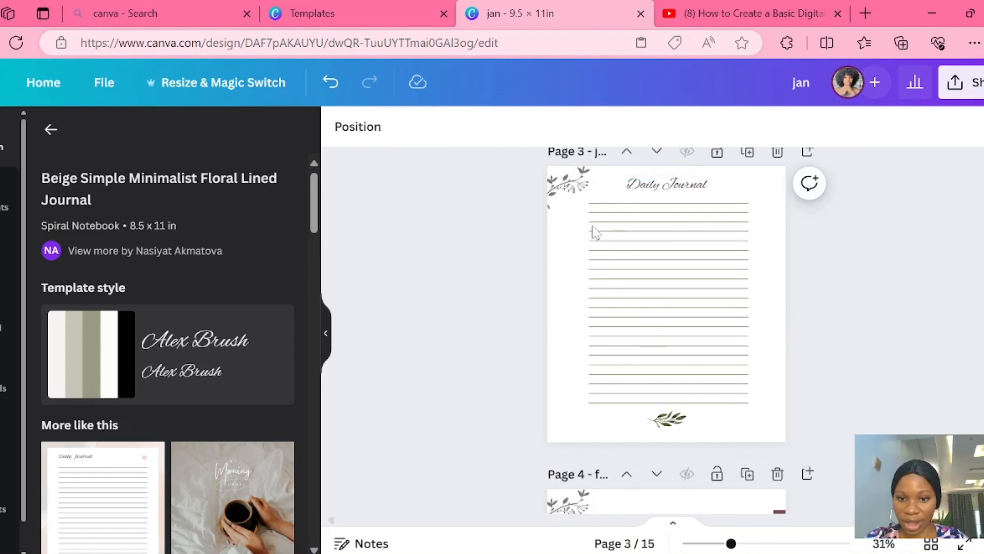
- Recolour all the writing lines on the Daily Journal page with the grey document colour #b2ada8
{"action": "left_click", "coordinate": [593, 202]}
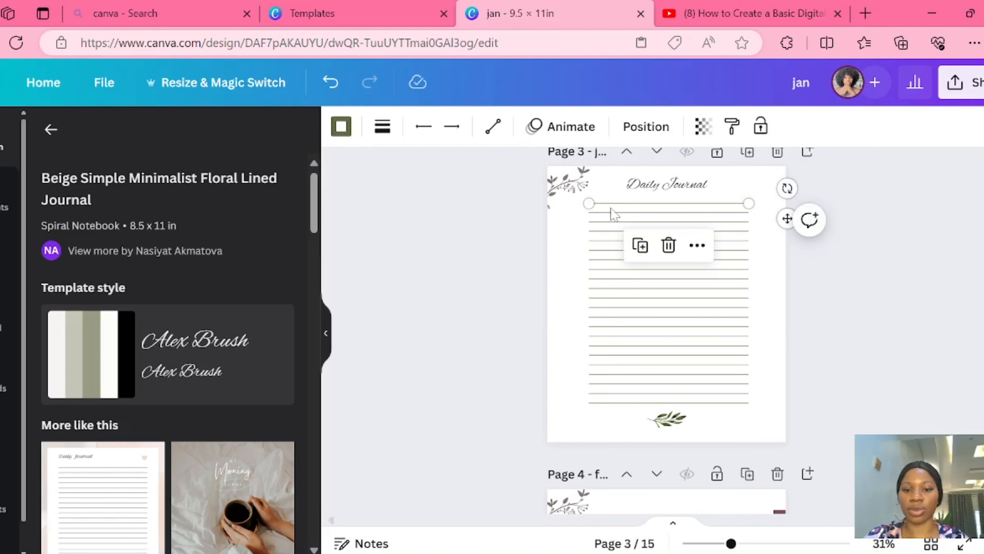
{"action": "left_click_drag", "start_coordinate": [604, 196], "coordinate": [750, 412]}
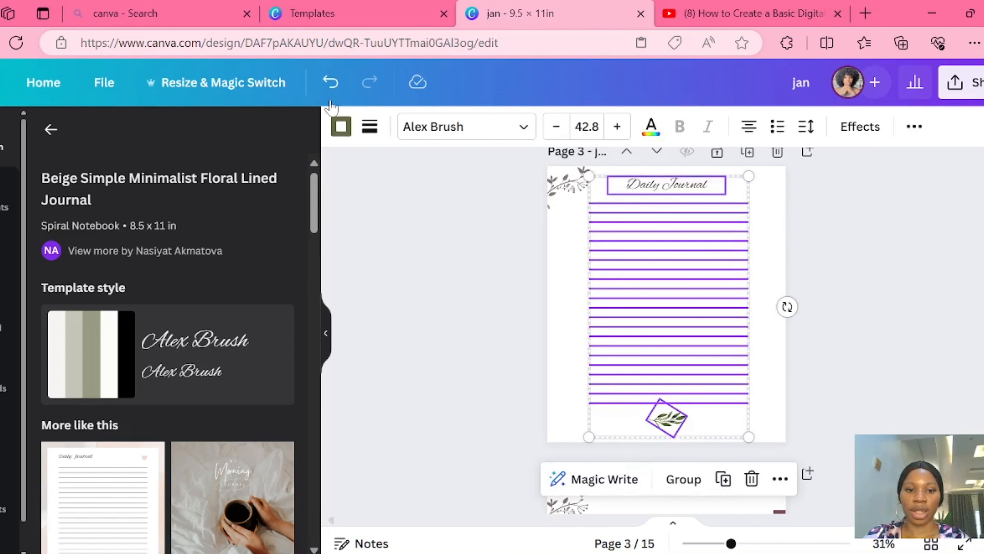
{"action": "left_click", "coordinate": [346, 129]}
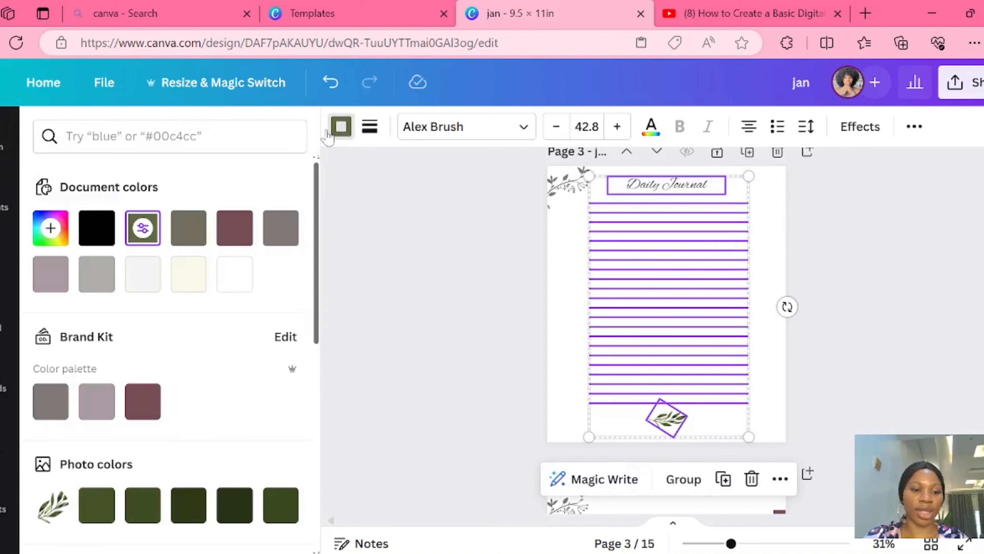
{"action": "left_click", "coordinate": [228, 239]}
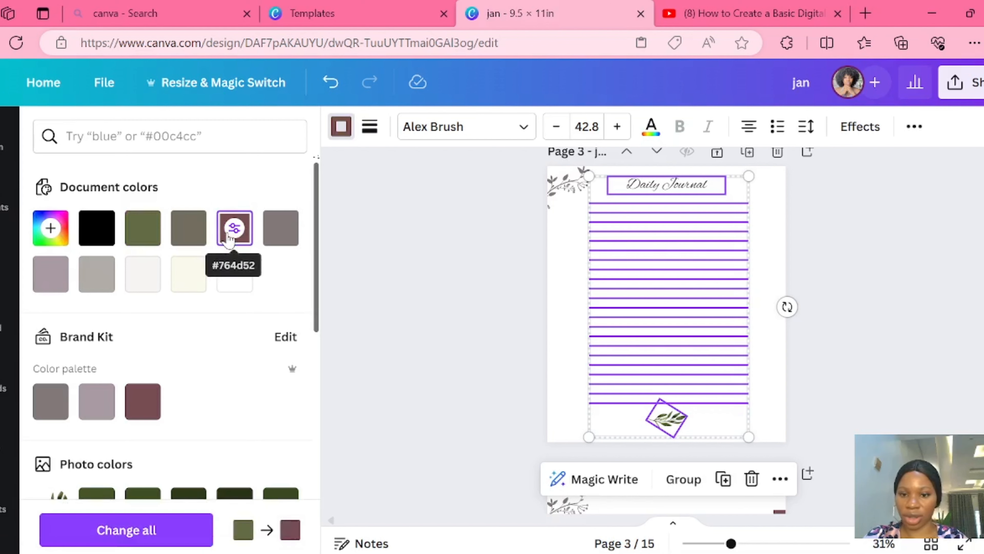
{"action": "left_click", "coordinate": [93, 277]}
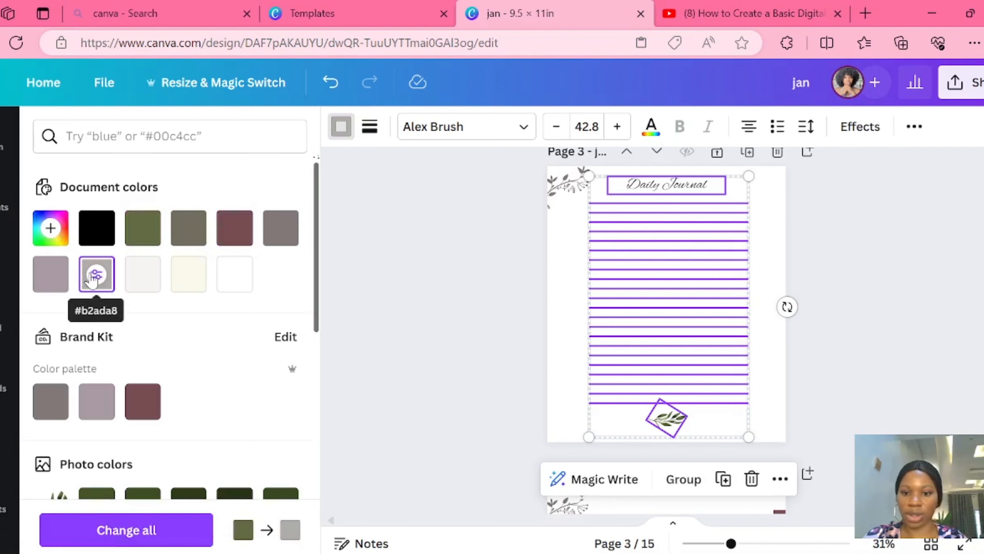
{"action": "left_click", "coordinate": [478, 296]}
{"action": "left_click", "coordinate": [479, 300]}
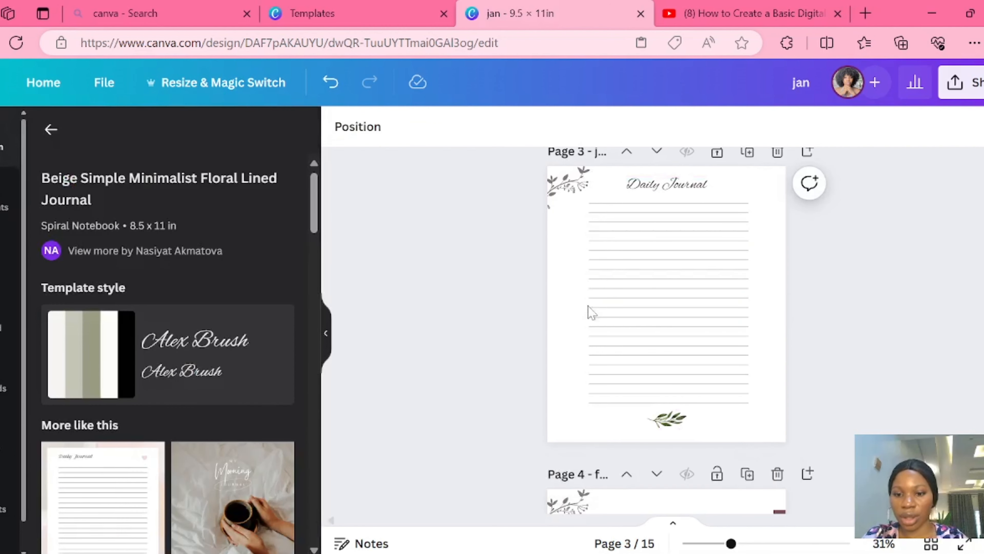
{"action": "left_click", "coordinate": [659, 429]}
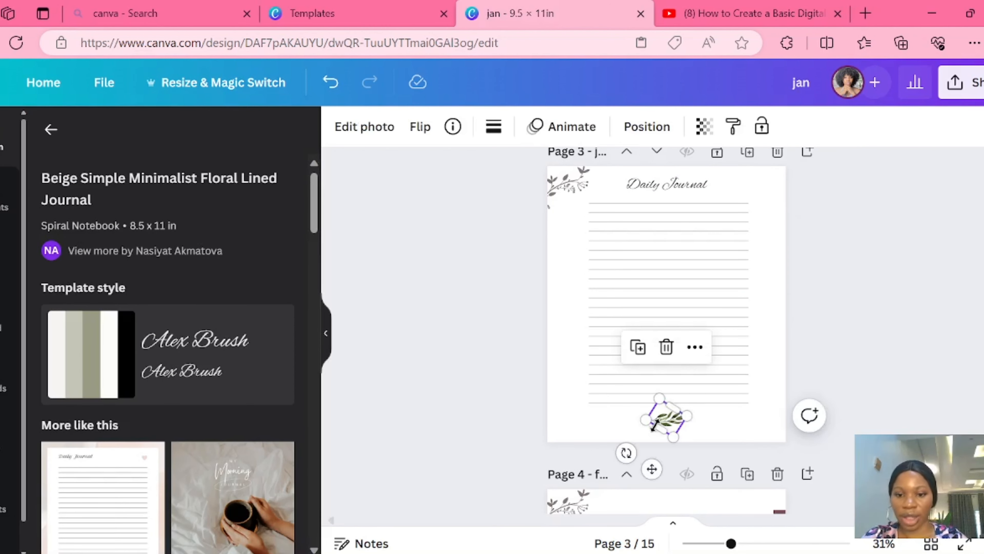
{"action": "left_click", "coordinate": [666, 347]}
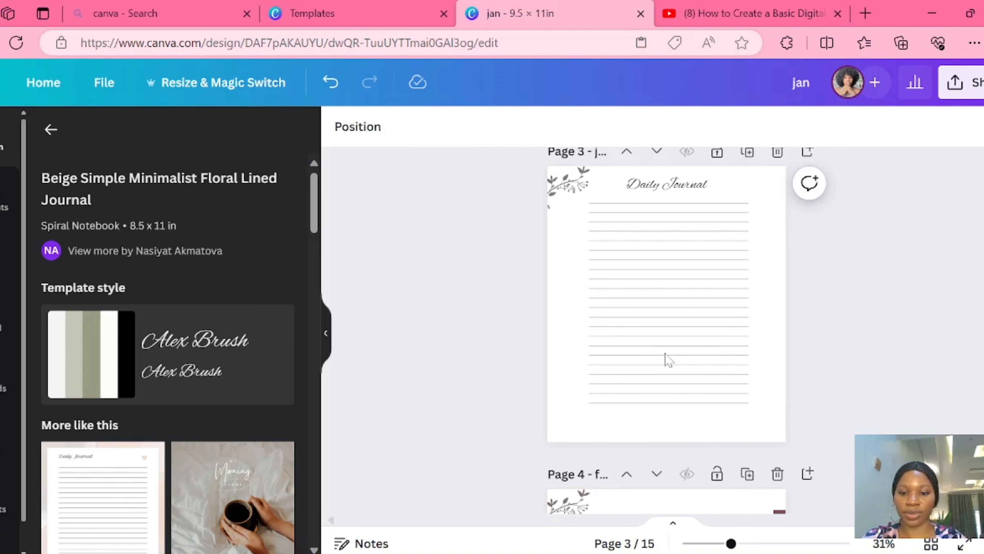
{"action": "key", "text": "ctrl+z"}
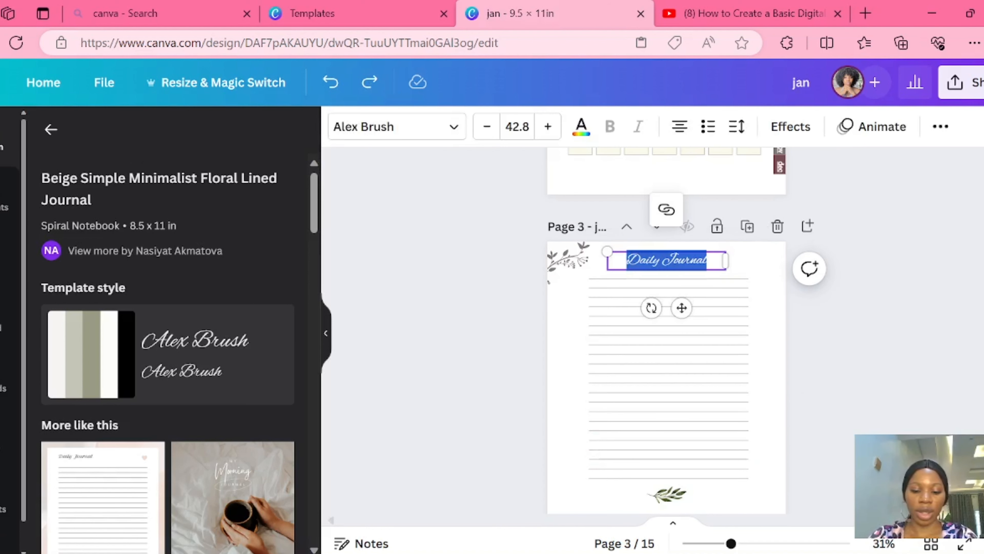
- Replace the Daily Journal title with "notes", set its font to Arapey and move it above the left end of the lines
{"action": "type", "text": "notes"}
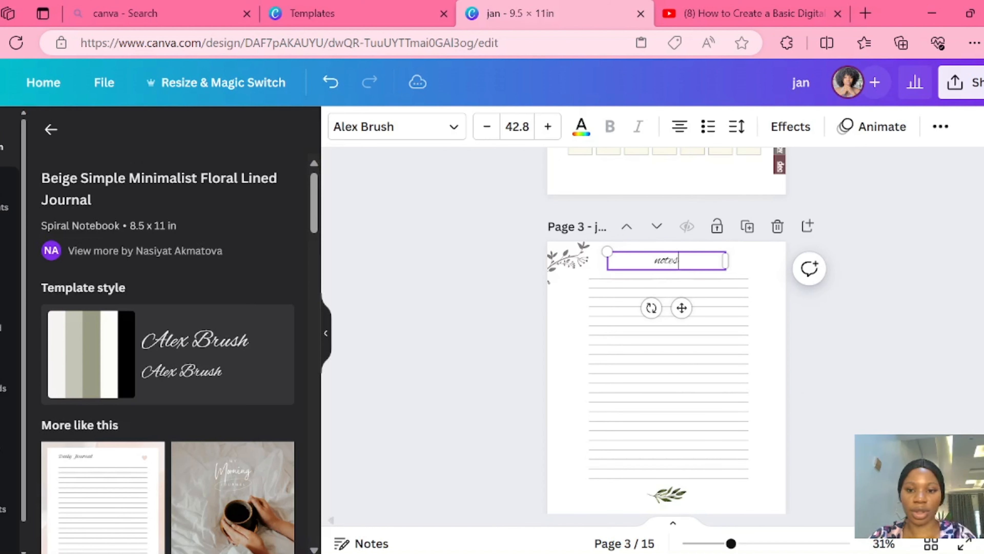
{"action": "left_click", "coordinate": [386, 126]}
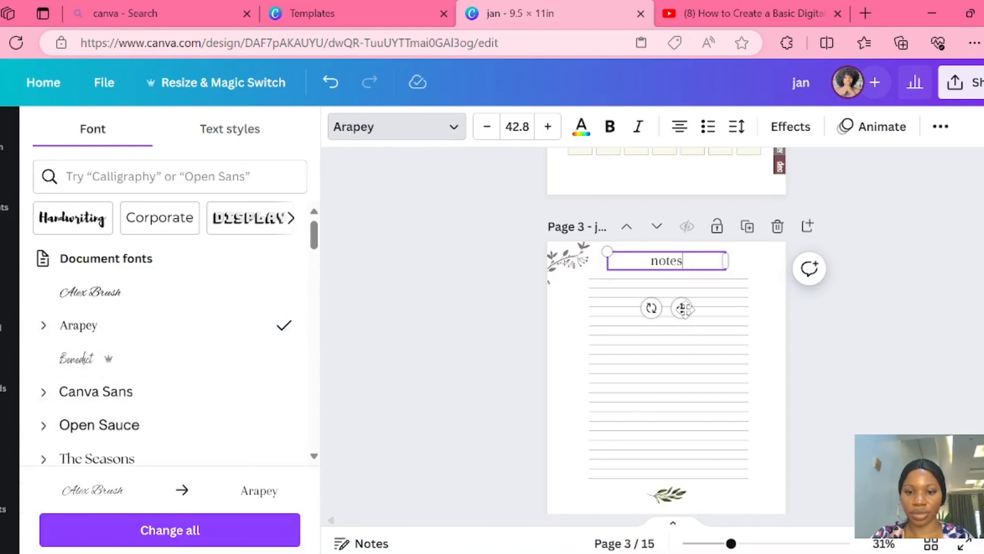
{"action": "left_click_drag", "start_coordinate": [684, 308], "coordinate": [730, 318]}
- Duplicate the notes title above the right end of the lines, change its text to "date" followed by dots, and set it in Alex Brush
{"action": "left_click", "coordinate": [634, 213]}
{"action": "double_click", "coordinate": [712, 266]}
{"action": "type", "text": "da"}
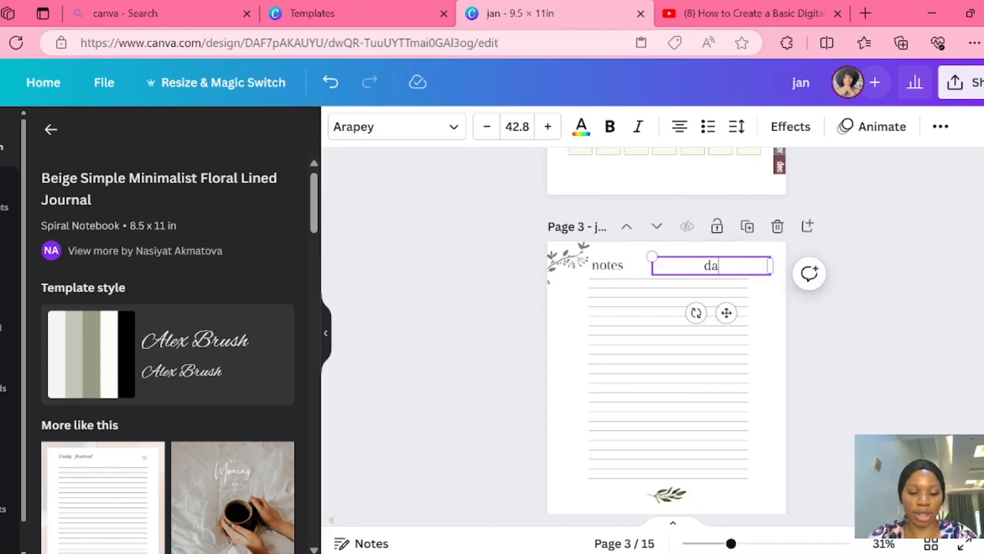
{"action": "type", "text": "te"}
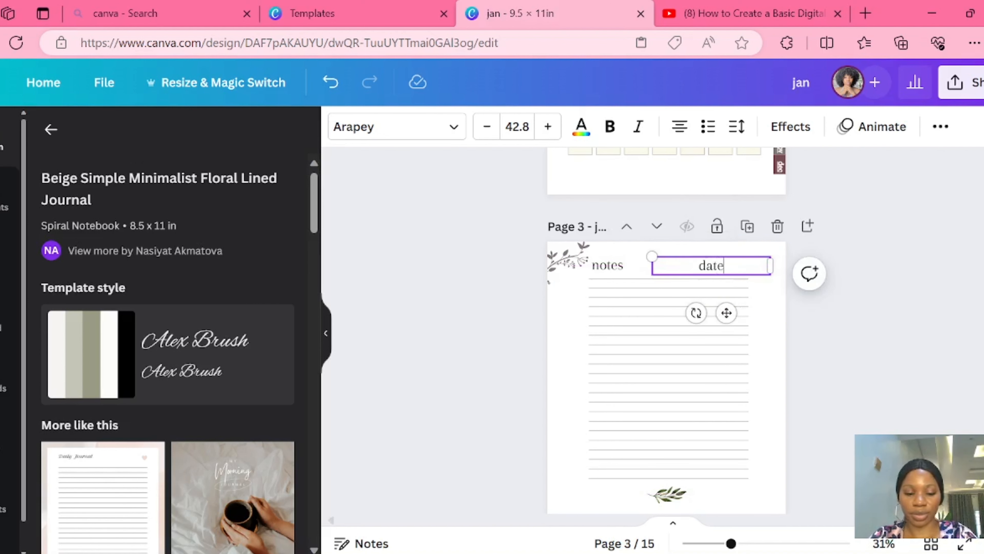
{"action": "left_click", "coordinate": [424, 131]}
{"action": "left_click", "coordinate": [156, 300]}
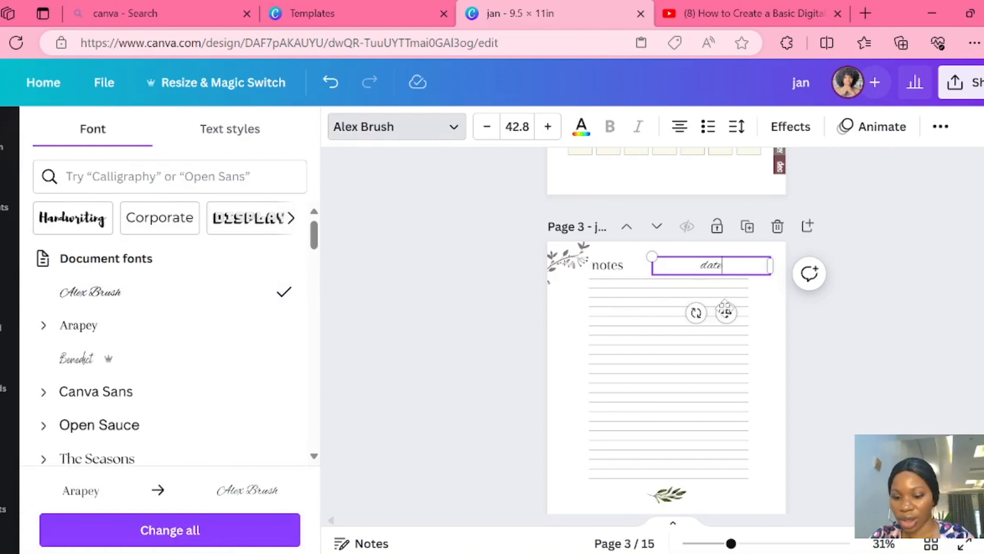
{"action": "type", "text": "........."}
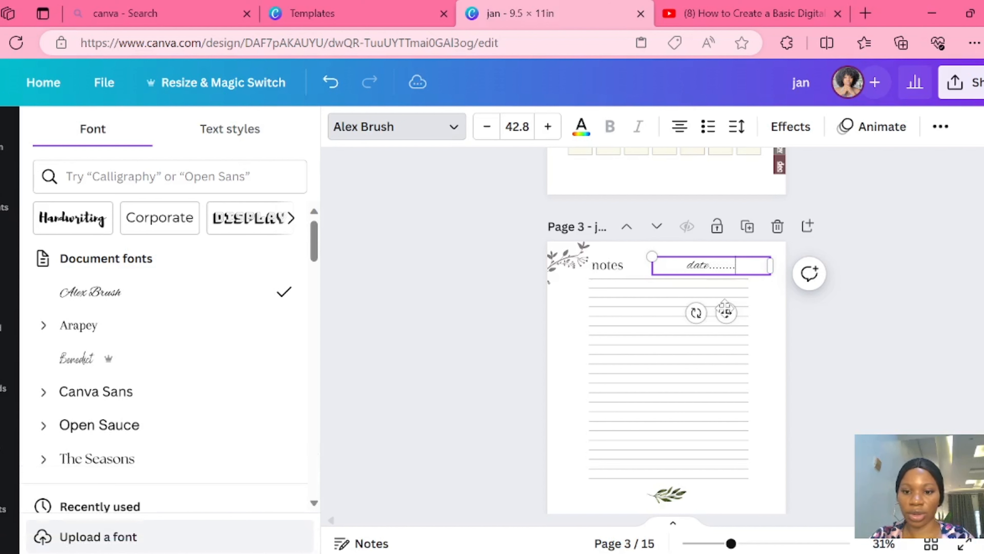
{"action": "type", "text": ".."}
- Group the notes title, date field and writing lines on page 3, and remove the green leaf below the lines
{"action": "left_click", "coordinate": [607, 265]}
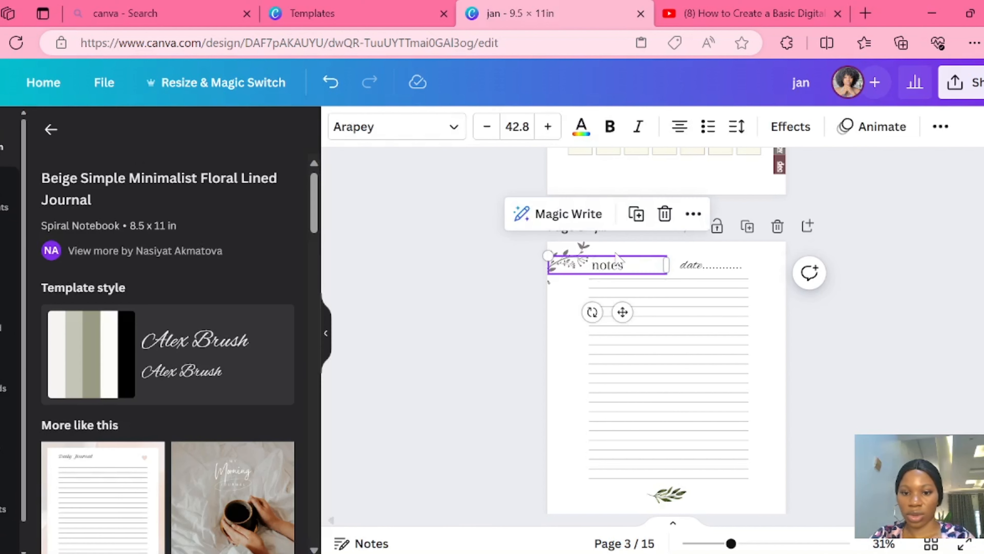
{"action": "left_click", "coordinate": [643, 323]}
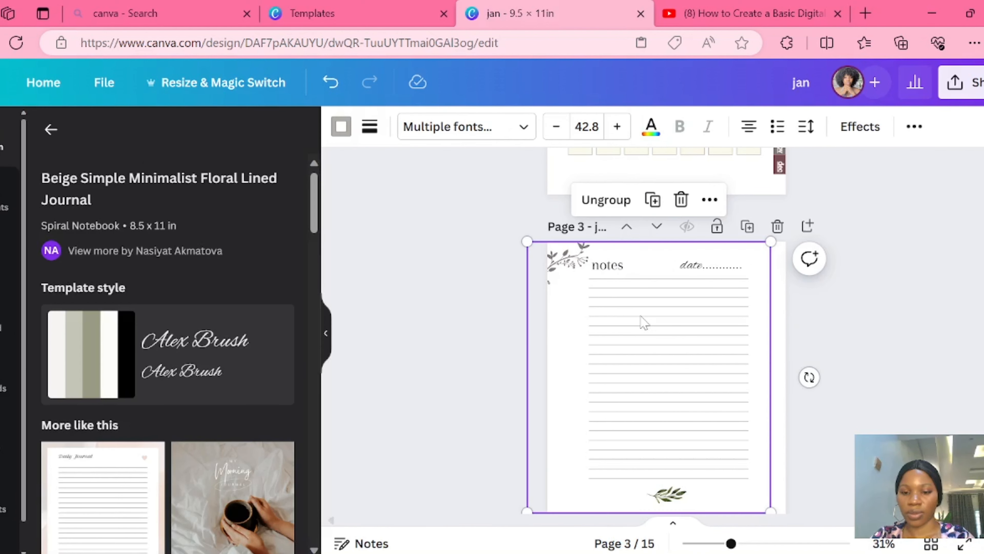
{"action": "right_click", "coordinate": [642, 324]}
{"action": "left_click", "coordinate": [686, 123]}
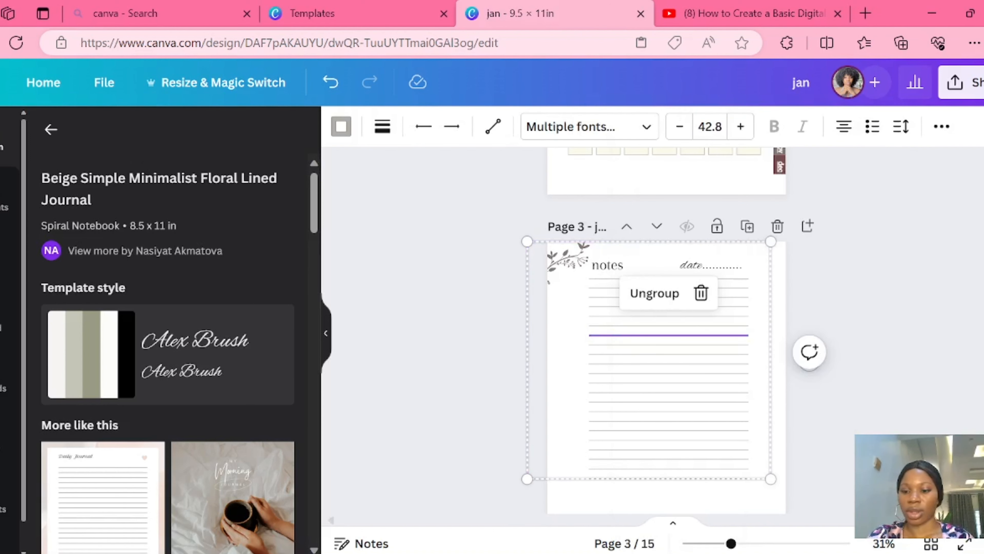
- Show all planner pages as a grid and review the new notes page among the month pages
{"action": "left_click", "coordinate": [931, 543]}
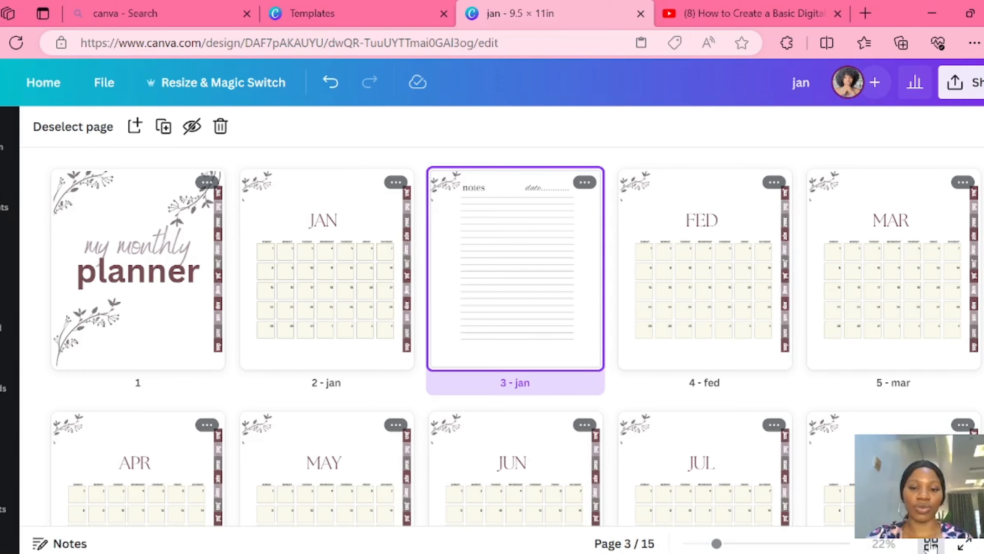
{"action": "scroll", "coordinate": [517, 338], "scroll_direction": "down", "scroll_amount": 8}
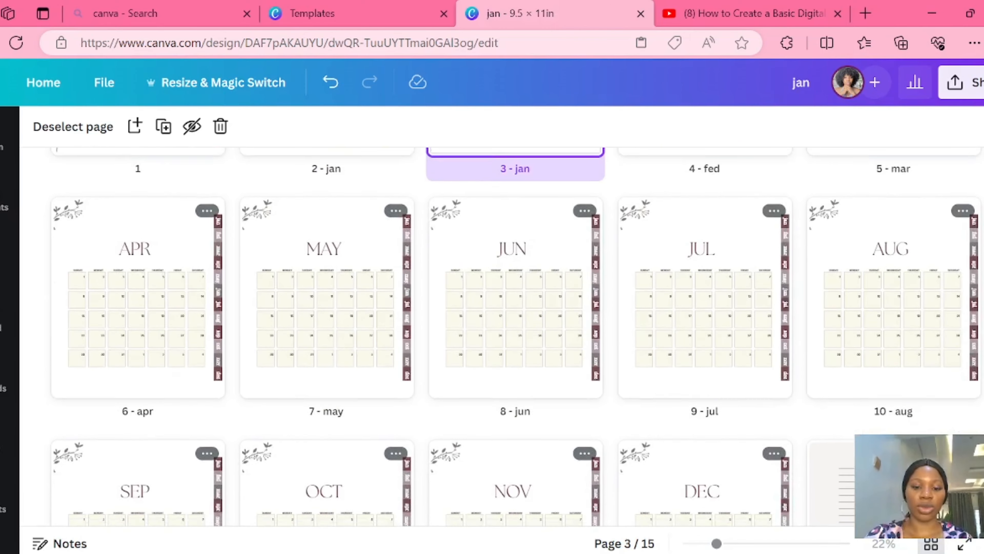
{"action": "scroll", "coordinate": [516, 338], "scroll_direction": "up", "scroll_amount": 4}
{"action": "scroll", "coordinate": [517, 338], "scroll_direction": "up", "scroll_amount": 4}
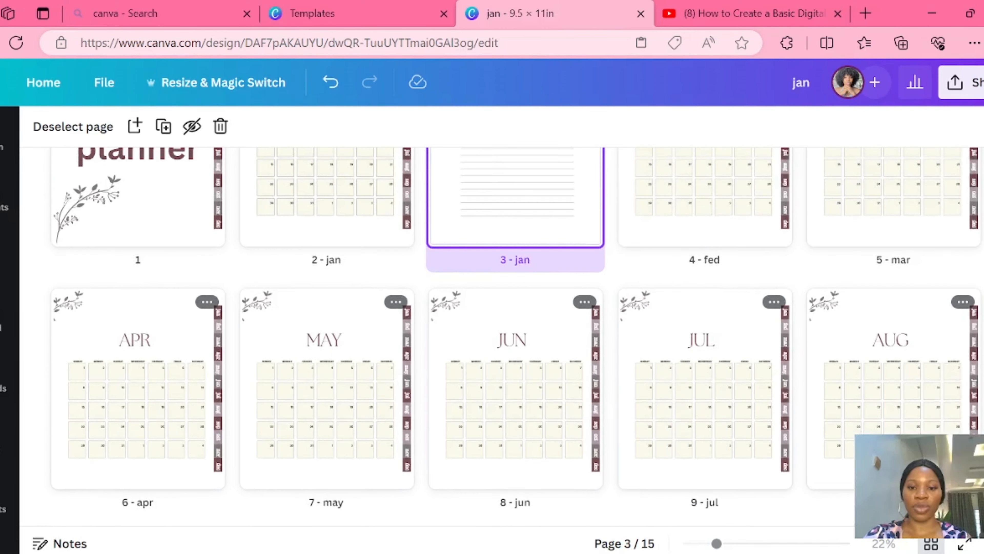
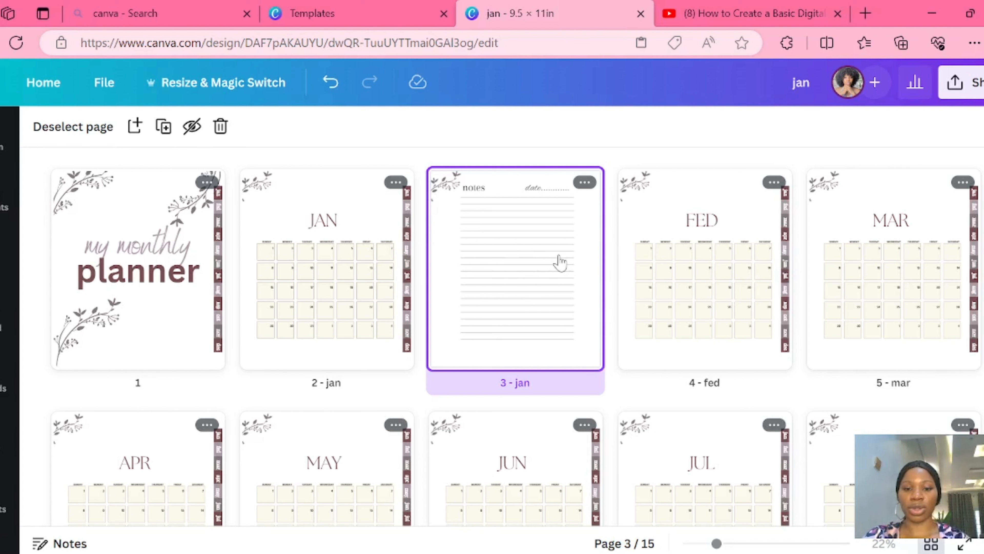
- Copy the lined notes page after January and paste it as a new page after the FED calendar
{"action": "right_click", "coordinate": [560, 263]}
{"action": "left_click", "coordinate": [608, 91]}
{"action": "left_click", "coordinate": [798, 268]}
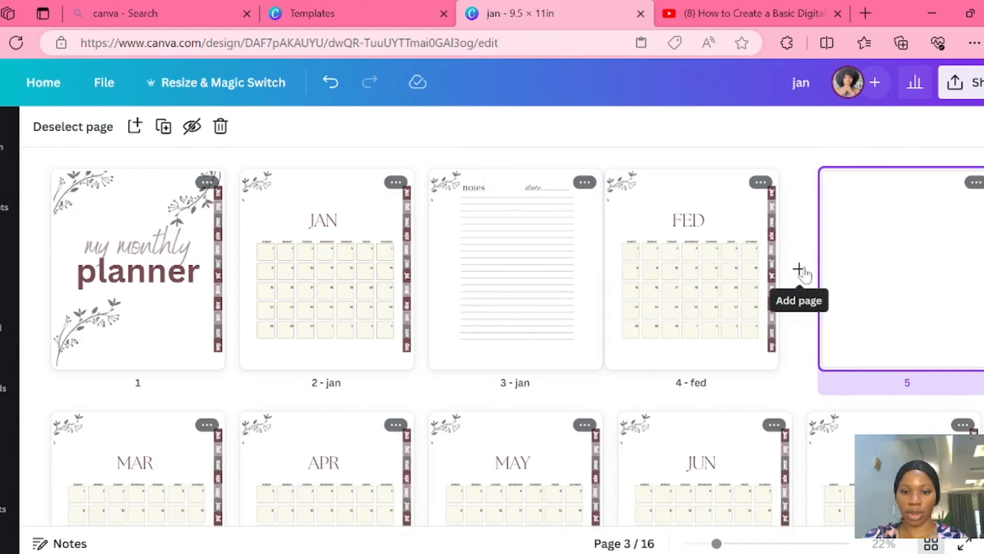
{"action": "key", "text": "ctrl+v"}
- Insert a copy of the notes page after the MAR calendar, leaving no blank page behind
{"action": "scroll", "coordinate": [248, 382], "scroll_direction": "down", "scroll_amount": 3}
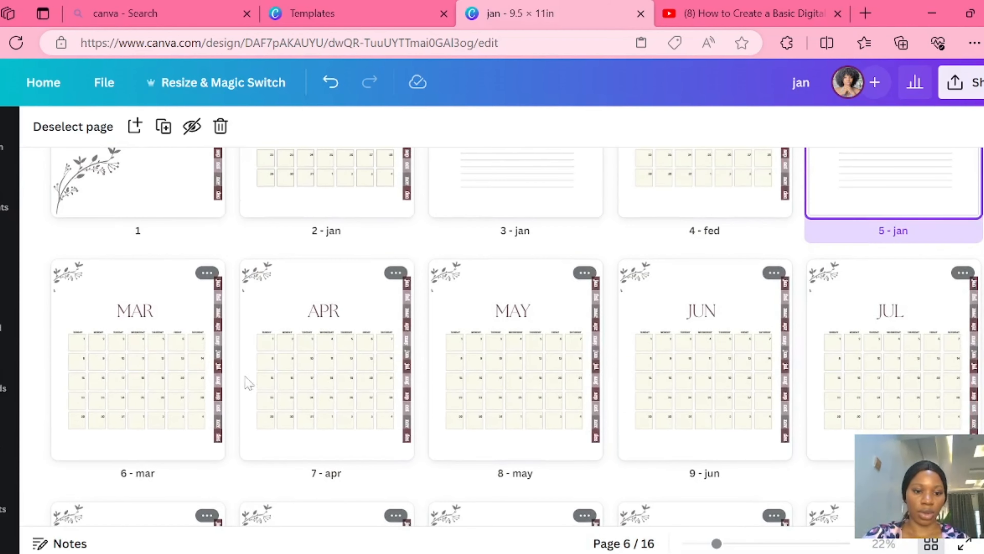
{"action": "right_click", "coordinate": [231, 362]}
{"action": "left_click", "coordinate": [232, 361]}
{"action": "key", "text": "ctrl+v"}
{"action": "left_click", "coordinate": [329, 357]}
{"action": "key", "text": "Delete"}
- Add a page after the APR calendar, paste the copied notes page there, and delete the blank page
{"action": "right_click", "coordinate": [608, 362]}
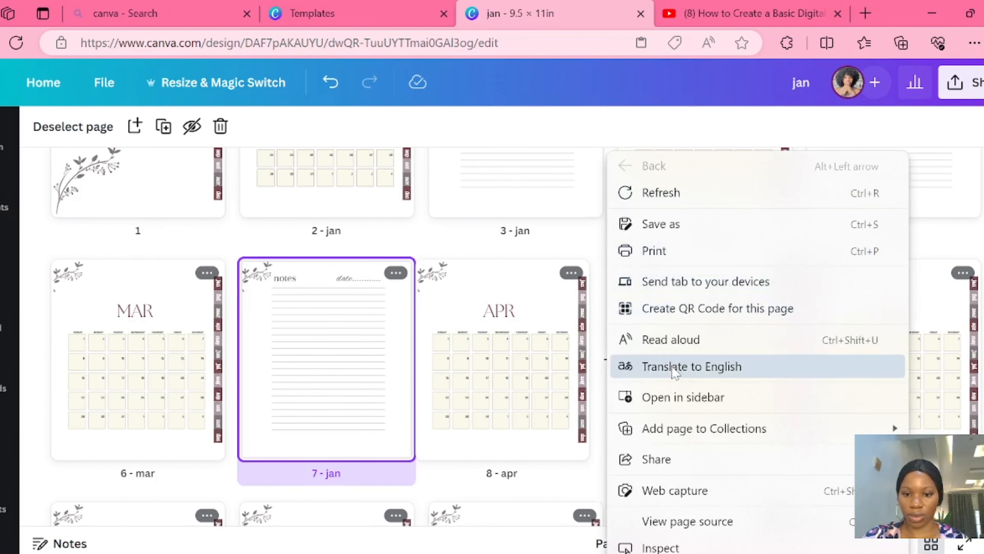
{"action": "right_click", "coordinate": [589, 305]}
{"action": "left_click", "coordinate": [541, 267]}
{"action": "left_click", "coordinate": [605, 369]}
{"action": "right_click", "coordinate": [704, 315]}
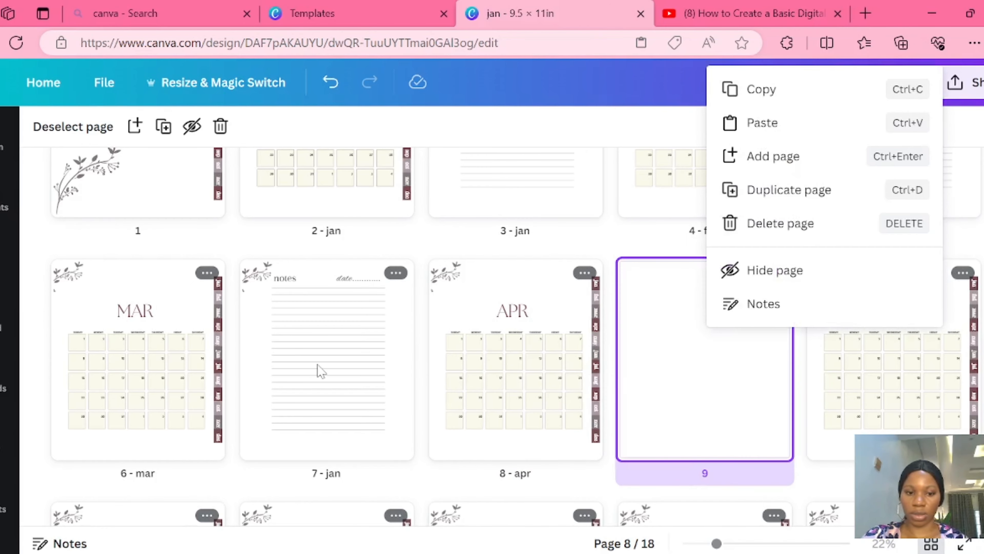
{"action": "right_click", "coordinate": [318, 368]}
{"action": "left_click", "coordinate": [364, 89]}
{"action": "right_click", "coordinate": [696, 366]}
{"action": "left_click", "coordinate": [749, 126]}
{"action": "left_click", "coordinate": [775, 273]}
{"action": "left_click", "coordinate": [816, 443]}
- Paste the notes page into a new slot after the MAY calendar and delete the blank placeholder page
{"action": "scroll", "coordinate": [851, 335], "scroll_direction": "down", "scroll_amount": 3}
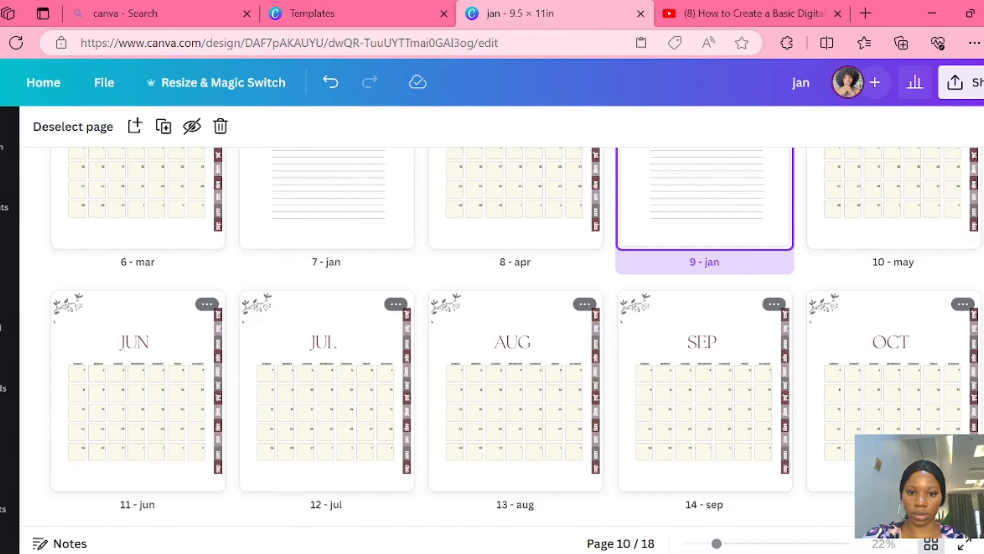
{"action": "left_click", "coordinate": [981, 174]}
{"action": "right_click", "coordinate": [71, 376]}
{"action": "left_click", "coordinate": [148, 176]}
{"action": "left_click", "coordinate": [209, 304]}
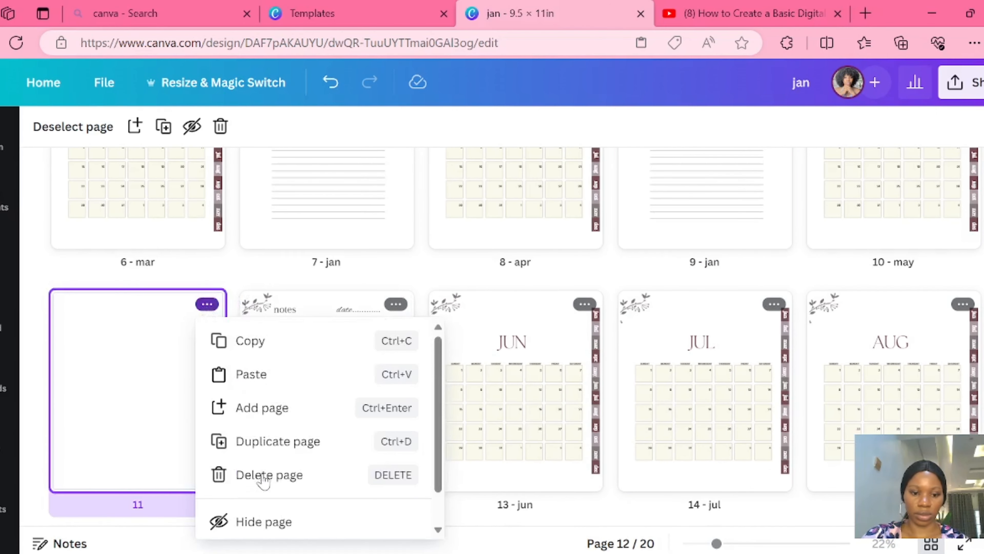
{"action": "left_click", "coordinate": [259, 475]}
- Add the notes page after the JUN calendar and remove the blank page created for it
{"action": "left_click", "coordinate": [421, 391]}
{"action": "right_click", "coordinate": [555, 392]}
{"action": "left_click", "coordinate": [611, 188]}
{"action": "left_click", "coordinate": [584, 304]}
{"action": "left_click", "coordinate": [649, 481]}
- Add the notes page after the JUL calendar and remove the extra blank page
{"action": "left_click", "coordinate": [799, 391]}
{"action": "right_click", "coordinate": [873, 392]}
{"action": "left_click", "coordinate": [825, 189]}
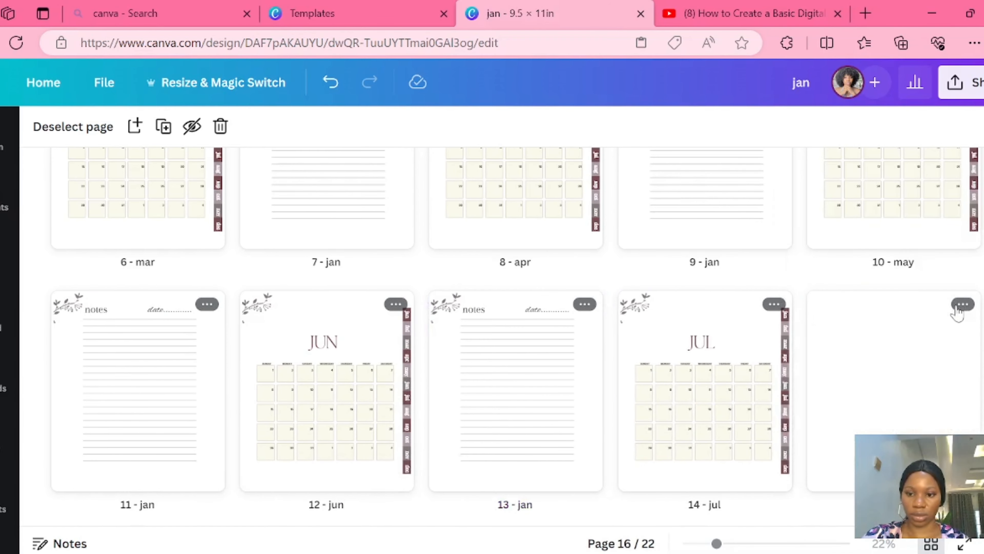
{"action": "left_click", "coordinate": [958, 306]}
{"action": "left_click", "coordinate": [880, 476]}
- Place a copy of the notes page after the AUG calendar and delete the blank page beside it
{"action": "scroll", "coordinate": [504, 335], "scroll_direction": "down", "scroll_amount": 4}
{"action": "left_click", "coordinate": [232, 331]}
{"action": "right_click", "coordinate": [287, 336]}
{"action": "left_click", "coordinate": [341, 127]}
{"action": "left_click", "coordinate": [396, 242]}
{"action": "left_click", "coordinate": [447, 414]}
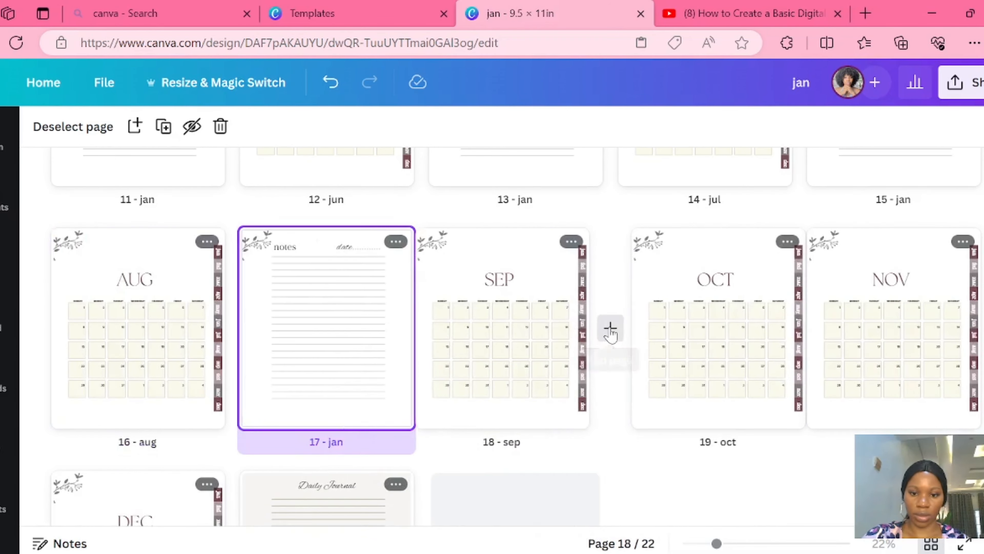
- Place a copy of the notes page after the SEP calendar and delete the added blank page
{"action": "left_click", "coordinate": [610, 331]}
{"action": "right_click", "coordinate": [698, 339]}
{"action": "left_click", "coordinate": [774, 241]}
{"action": "left_click", "coordinate": [813, 409]}
- Place a copy of the notes page after the OCT calendar and delete the empty page before it
{"action": "left_click", "coordinate": [982, 329]}
{"action": "right_click", "coordinate": [89, 519]}
{"action": "left_click", "coordinate": [151, 319]}
{"action": "left_click", "coordinate": [208, 484]}
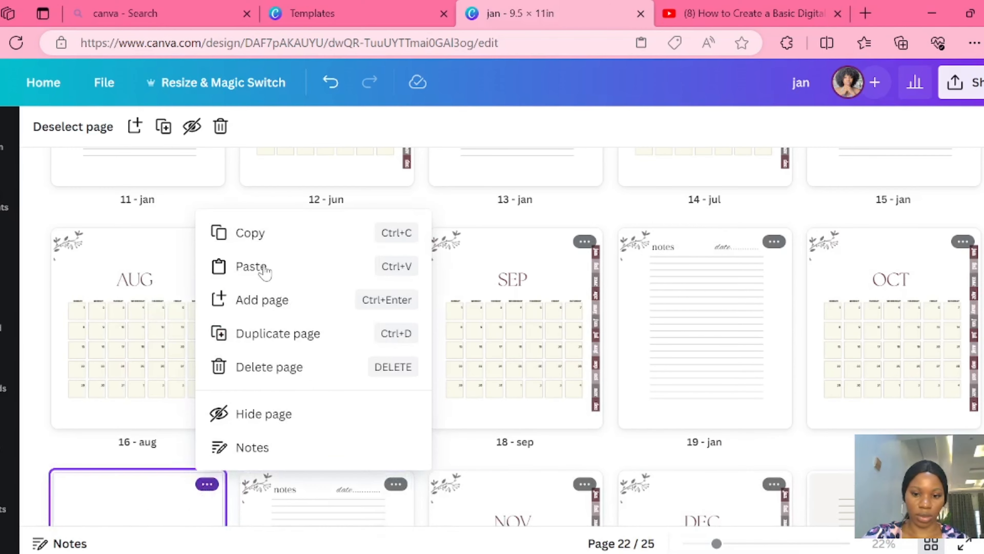
{"action": "left_click", "coordinate": [264, 268]}
{"action": "left_click", "coordinate": [201, 484]}
{"action": "left_click", "coordinate": [259, 382]}
- Insert the notes page between the NOV and DEC calendars
{"action": "scroll", "coordinate": [181, 442], "scroll_direction": "down", "scroll_amount": 3}
{"action": "left_click_drag", "start_coordinate": [282, 304], "coordinate": [636, 340]}
{"action": "scroll", "coordinate": [174, 400], "scroll_direction": "down", "scroll_amount": 2}
{"action": "scroll", "coordinate": [174, 400], "scroll_direction": "up", "scroll_amount": 1}
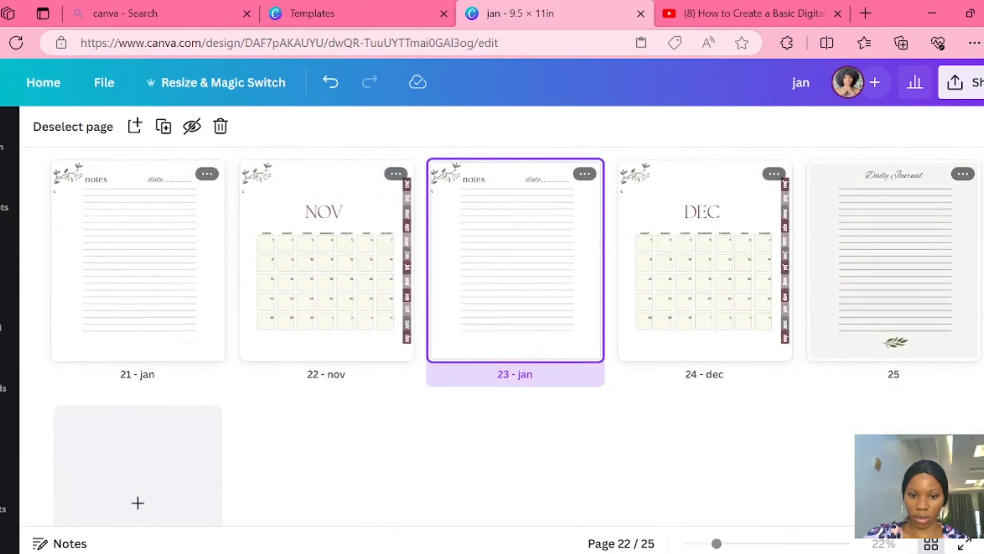
{"action": "scroll", "coordinate": [174, 400], "scroll_direction": "down", "scroll_amount": 2}
{"action": "scroll", "coordinate": [173, 401], "scroll_direction": "up", "scroll_amount": 3}
- Add a page after the DEC calendar and paste the notes page before the Daily Journal page
{"action": "left_click", "coordinate": [800, 338]}
{"action": "right_click", "coordinate": [914, 371]}
{"action": "left_click", "coordinate": [895, 127]}
{"action": "scroll", "coordinate": [516, 337], "scroll_direction": "down", "scroll_amount": 2}
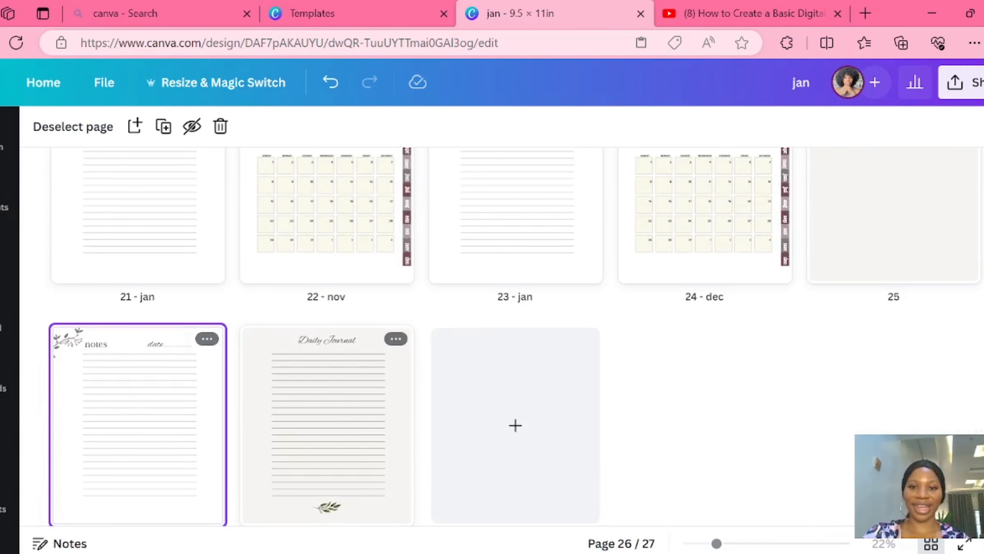
- Go over the page order, return to the single-page editor, and delete the leftover Daily Journal page at the end
{"action": "scroll", "coordinate": [515, 338], "scroll_direction": "up", "scroll_amount": 5}
{"action": "scroll", "coordinate": [516, 337], "scroll_direction": "up", "scroll_amount": 5}
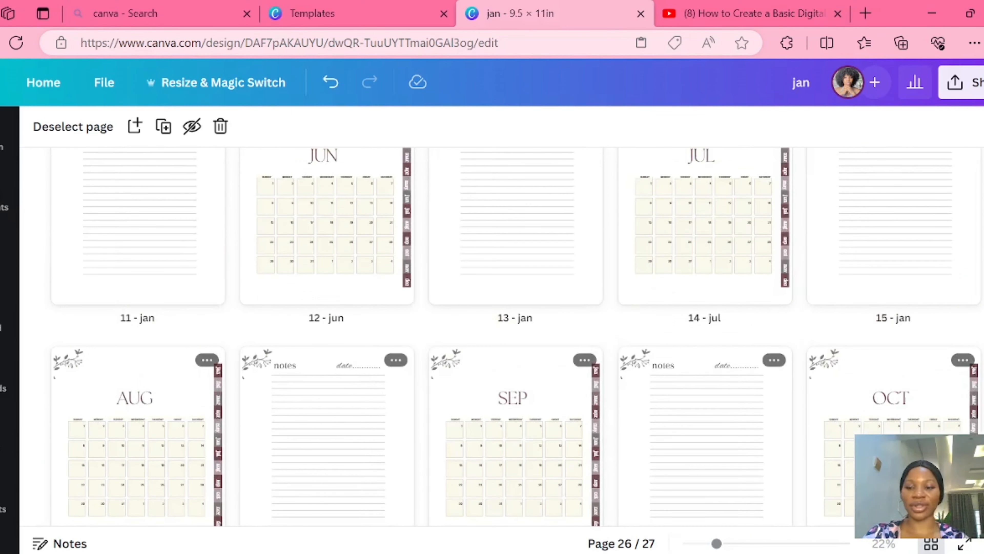
{"action": "scroll", "coordinate": [516, 338], "scroll_direction": "up", "scroll_amount": 3}
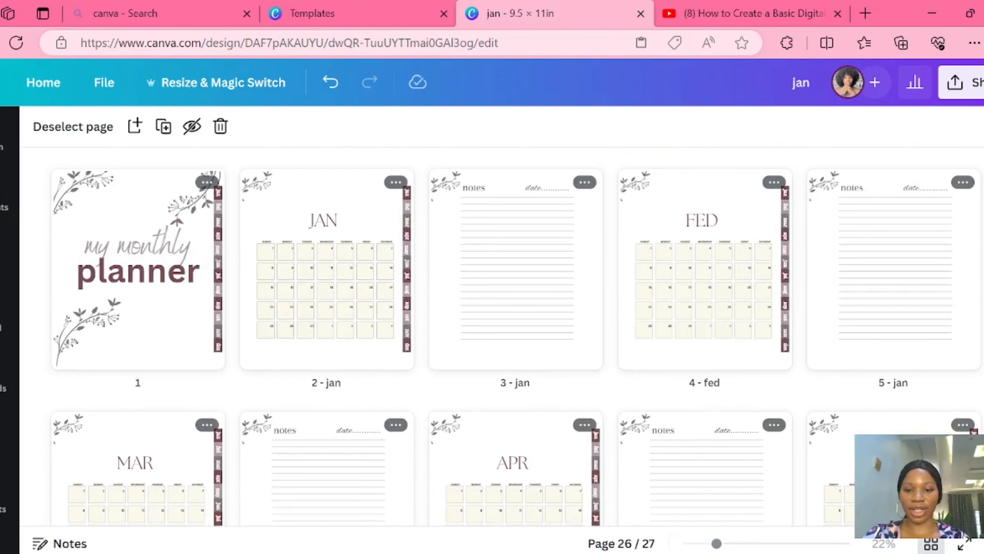
{"action": "scroll", "coordinate": [681, 253], "scroll_direction": "down", "scroll_amount": 1}
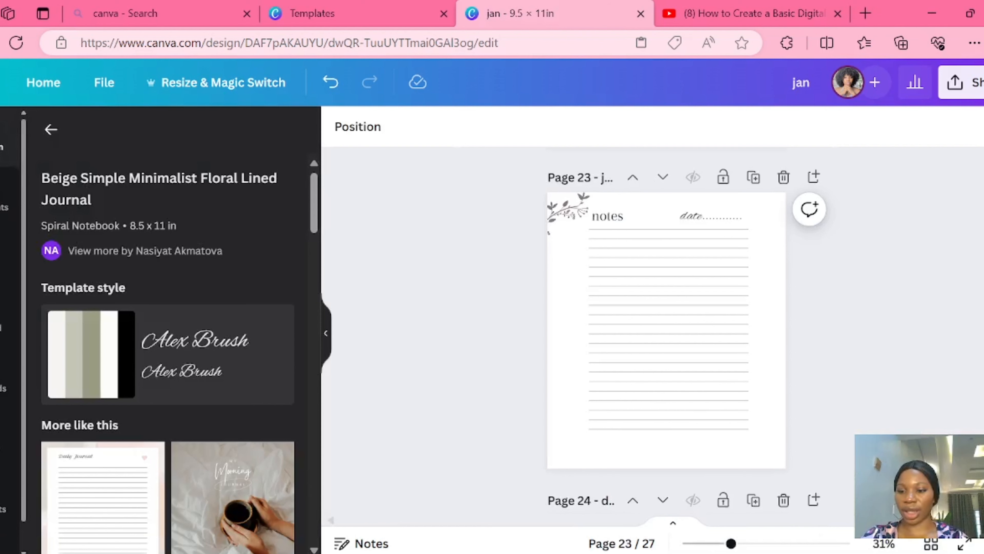
{"action": "scroll", "coordinate": [773, 374], "scroll_direction": "down", "scroll_amount": 15}
{"action": "left_click", "coordinate": [776, 375]}
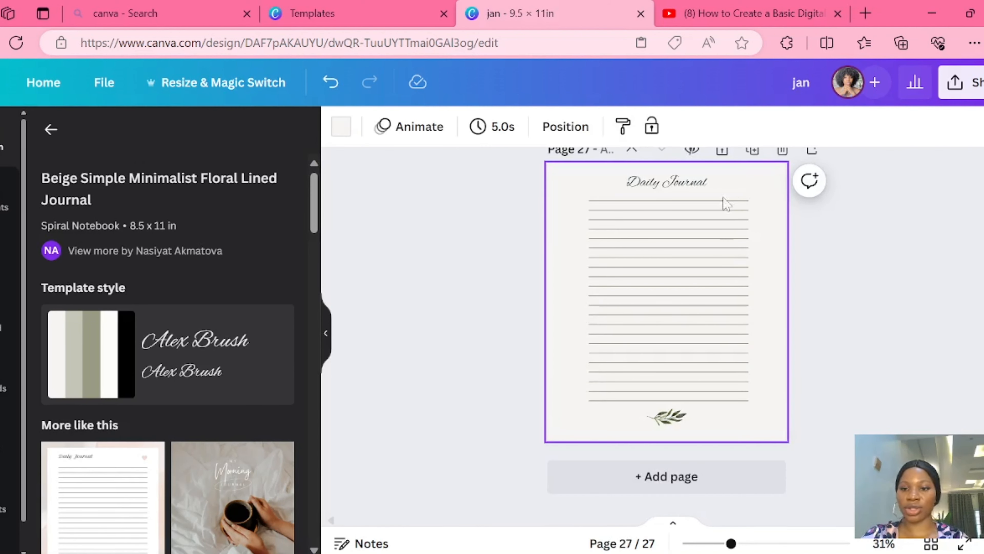
{"action": "left_click", "coordinate": [782, 151]}
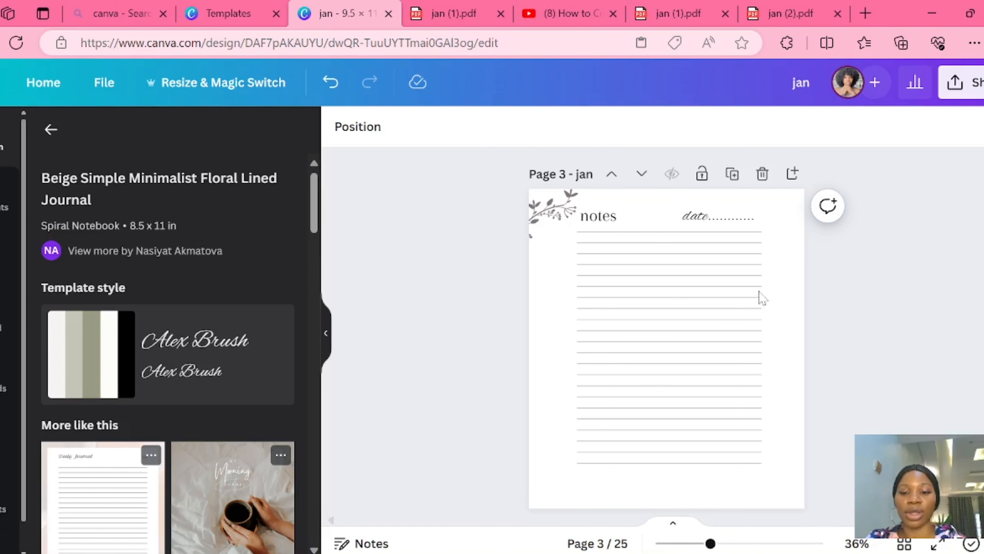
- Paste the linked month tabs along the right edge of the notes pages following January, February and March
{"action": "right_click", "coordinate": [796, 279]}
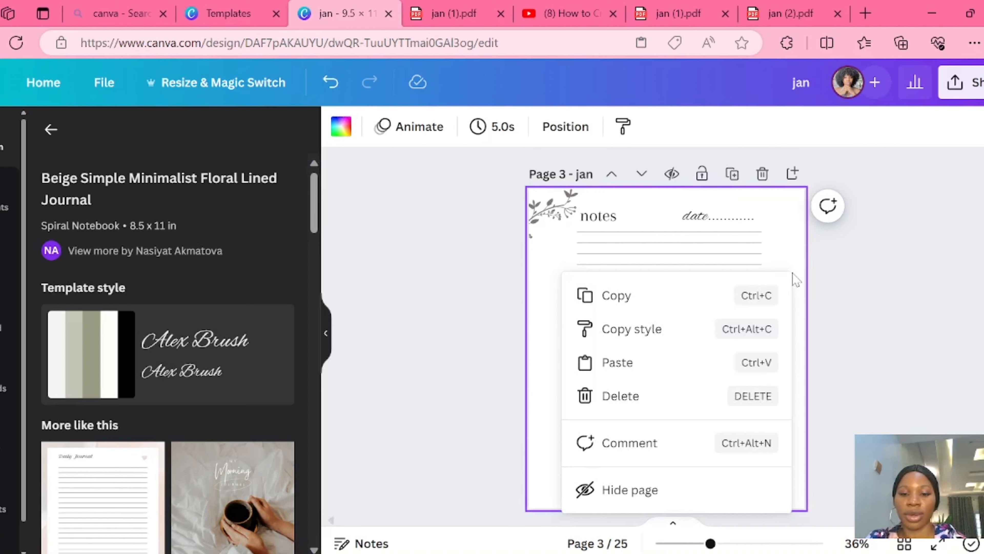
{"action": "scroll", "coordinate": [678, 369], "scroll_direction": "down", "scroll_amount": 9}
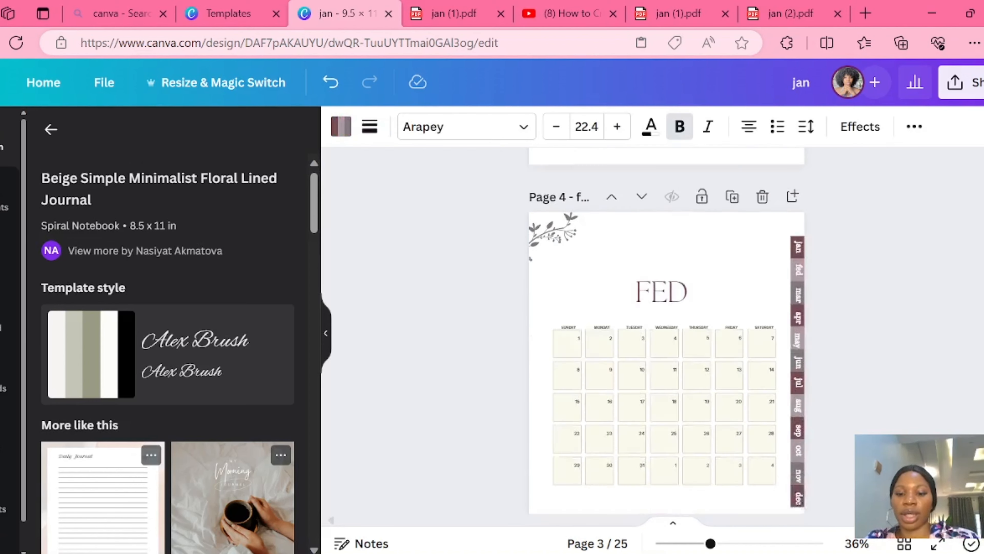
{"action": "right_click", "coordinate": [680, 382]}
{"action": "left_click", "coordinate": [681, 393]}
{"action": "scroll", "coordinate": [681, 388], "scroll_direction": "down", "scroll_amount": 9}
{"action": "right_click", "coordinate": [680, 382]}
{"action": "left_click", "coordinate": [681, 392]}
{"action": "scroll", "coordinate": [791, 237], "scroll_direction": "down", "scroll_amount": 10}
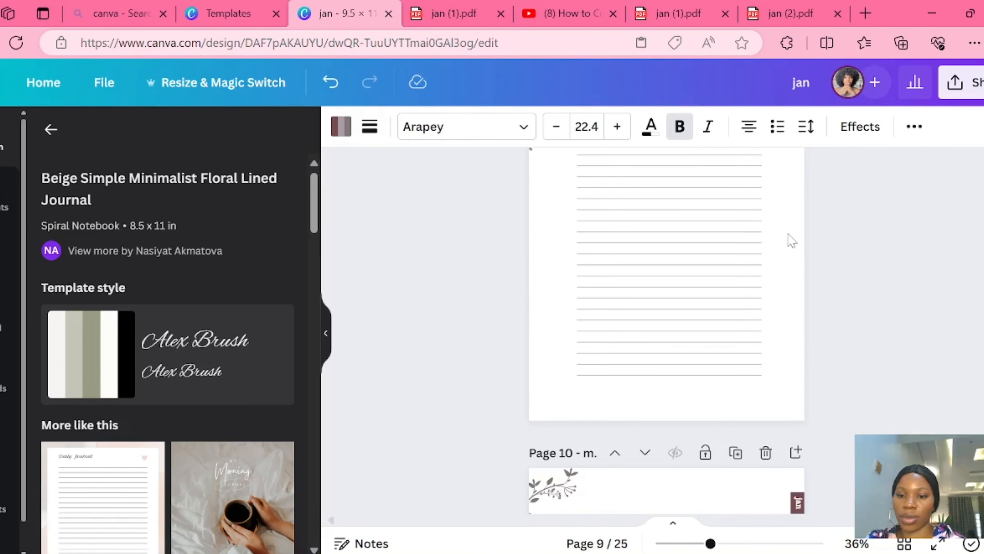
- Paste the month tabs onto the notes pages from page 9 onward, before the August calendar
{"action": "right_click", "coordinate": [565, 369]}
{"action": "left_click", "coordinate": [631, 374]}
{"action": "scroll", "coordinate": [791, 248], "scroll_direction": "down", "scroll_amount": 10}
{"action": "right_click", "coordinate": [564, 368]}
{"action": "left_click", "coordinate": [632, 374]}
{"action": "scroll", "coordinate": [659, 349], "scroll_direction": "down", "scroll_amount": 10}
{"action": "right_click", "coordinate": [564, 368]}
{"action": "left_click", "coordinate": [632, 374]}
{"action": "scroll", "coordinate": [802, 289], "scroll_direction": "down", "scroll_amount": 20}
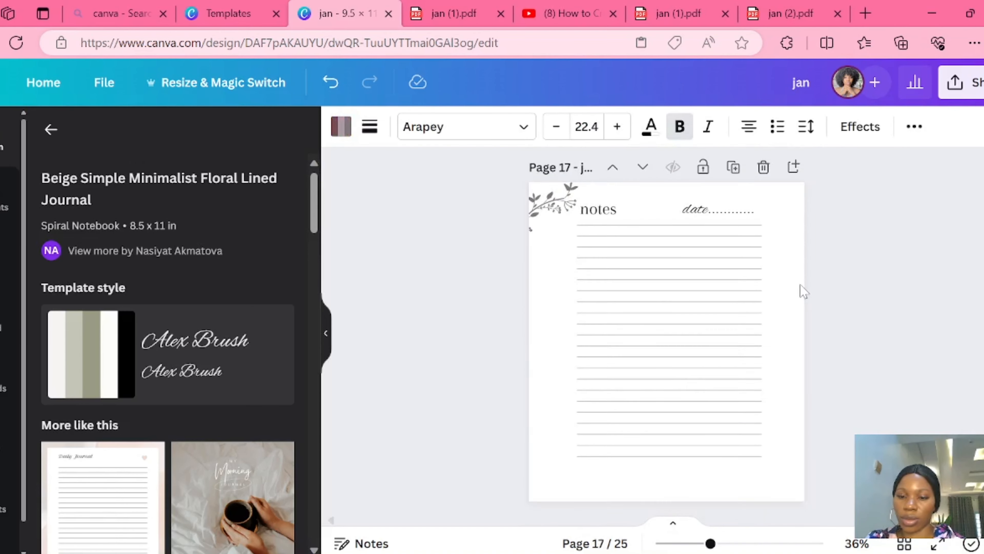
- Paste the month tabs onto the notes pages 17 and 23
{"action": "right_click", "coordinate": [568, 312]}
{"action": "left_click", "coordinate": [666, 393]}
{"action": "scroll", "coordinate": [667, 368], "scroll_direction": "up", "scroll_amount": 13}
{"action": "right_click", "coordinate": [565, 368]}
{"action": "left_click", "coordinate": [598, 411]}
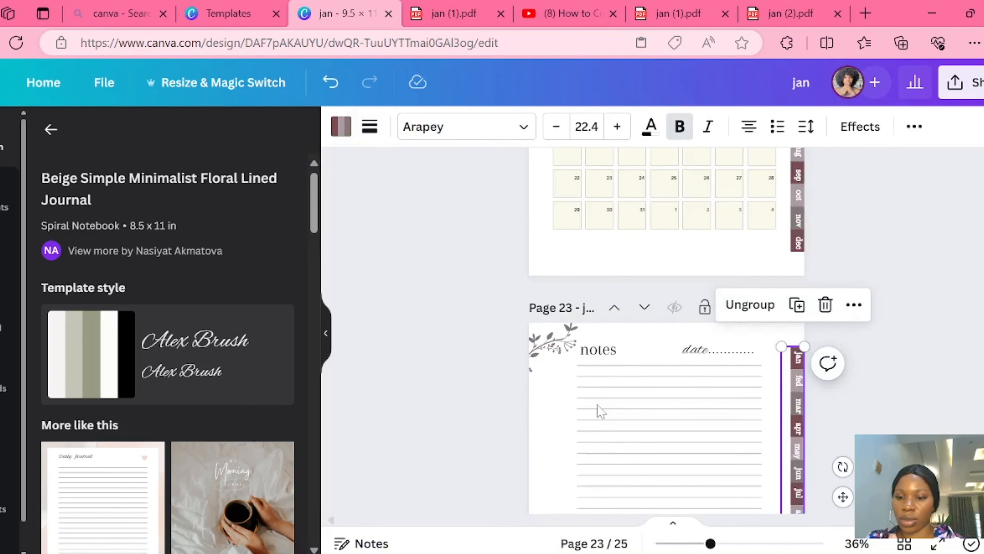
- Add the month tabs to the remaining notes pages, including page 19, and check the earlier notes pages for them
{"action": "scroll", "coordinate": [598, 411], "scroll_direction": "up", "scroll_amount": 10}
{"action": "right_click", "coordinate": [751, 369]}
{"action": "left_click", "coordinate": [839, 402]}
{"action": "scroll", "coordinate": [752, 369], "scroll_direction": "up", "scroll_amount": 10}
{"action": "right_click", "coordinate": [751, 370]}
{"action": "scroll", "coordinate": [666, 330], "scroll_direction": "up", "scroll_amount": 20}
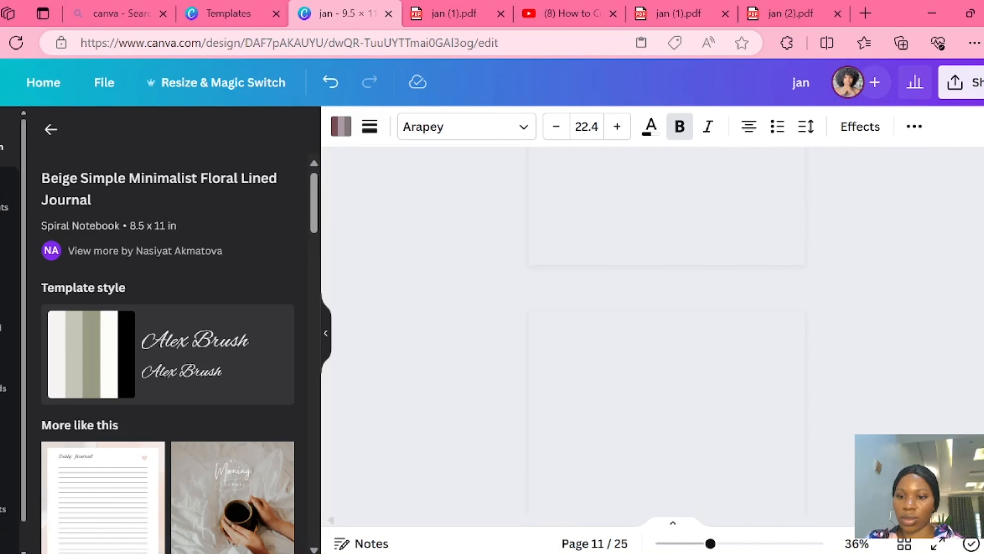
{"action": "scroll", "coordinate": [666, 330], "scroll_direction": "down", "scroll_amount": 16}
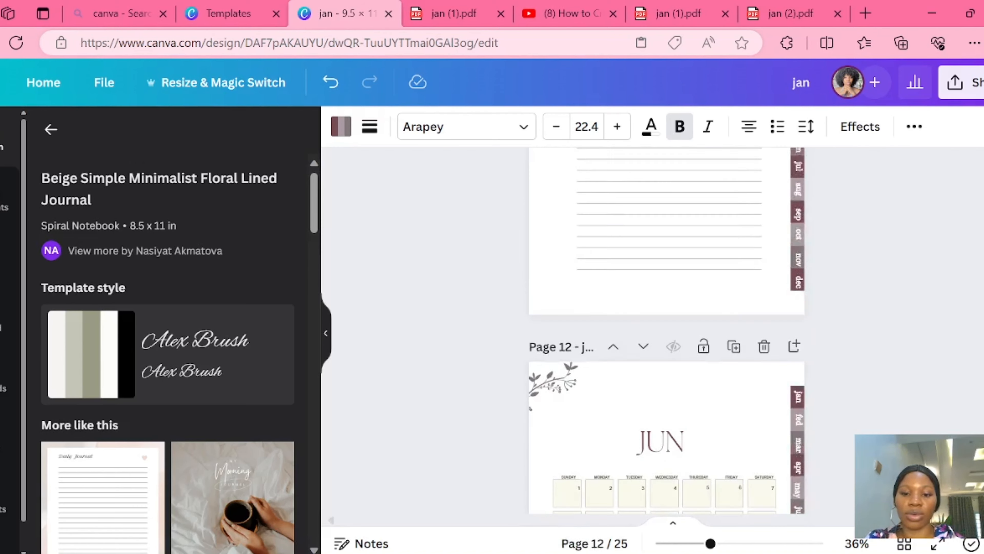
{"action": "scroll", "coordinate": [666, 330], "scroll_direction": "down", "scroll_amount": 12}
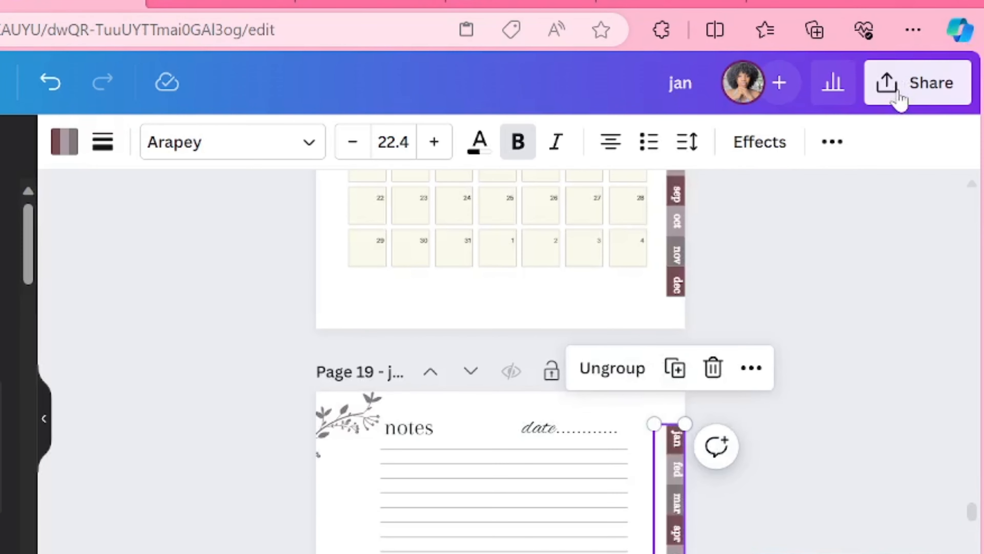
- Download all 25 planner pages as a PDF Standard file
{"action": "left_click", "coordinate": [964, 93]}
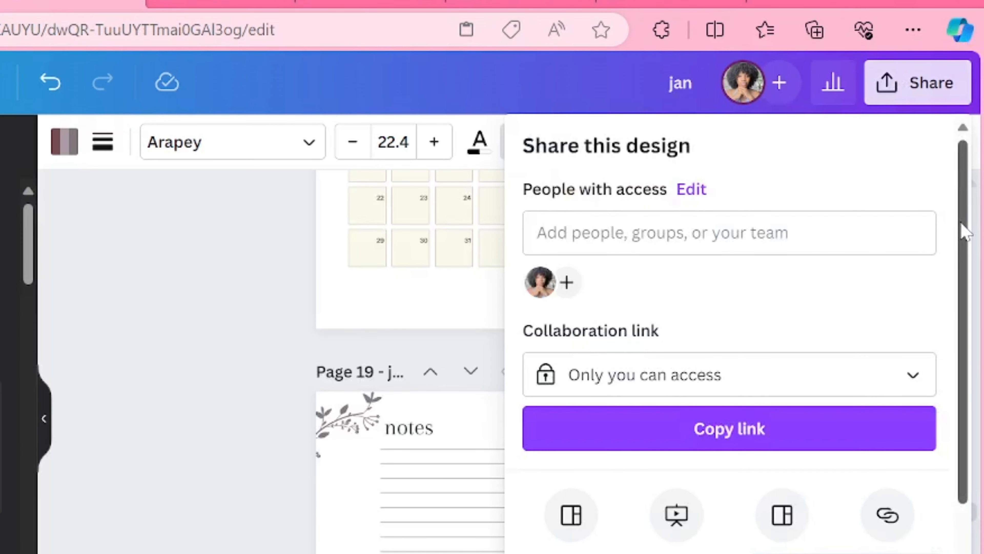
{"action": "left_click_drag", "start_coordinate": [965, 233], "coordinate": [955, 386]}
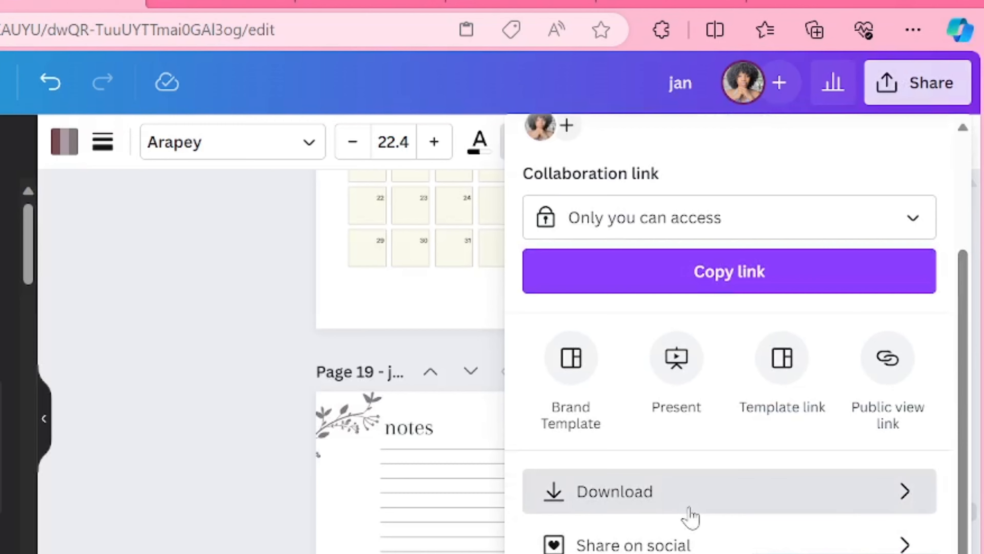
{"action": "left_click", "coordinate": [691, 500]}
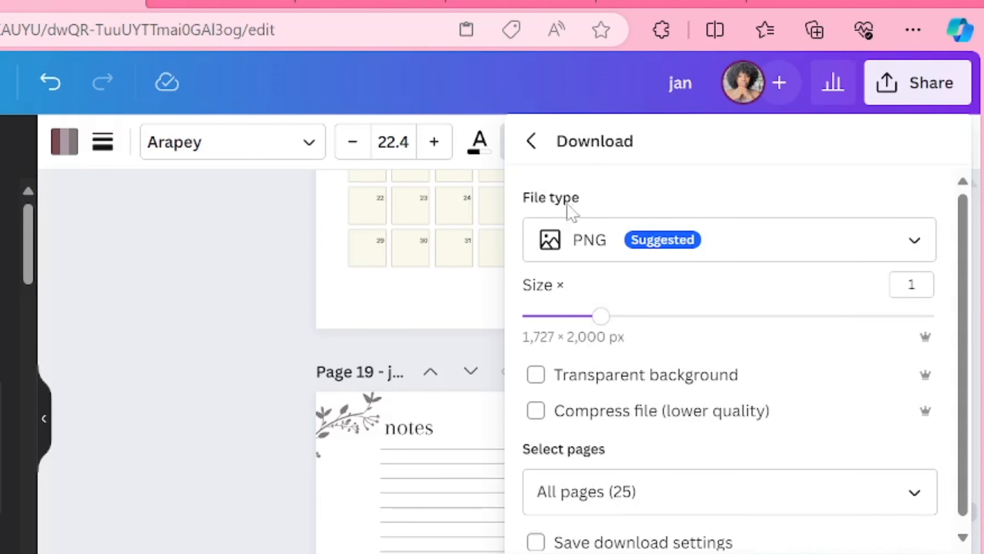
{"action": "left_click", "coordinate": [600, 258]}
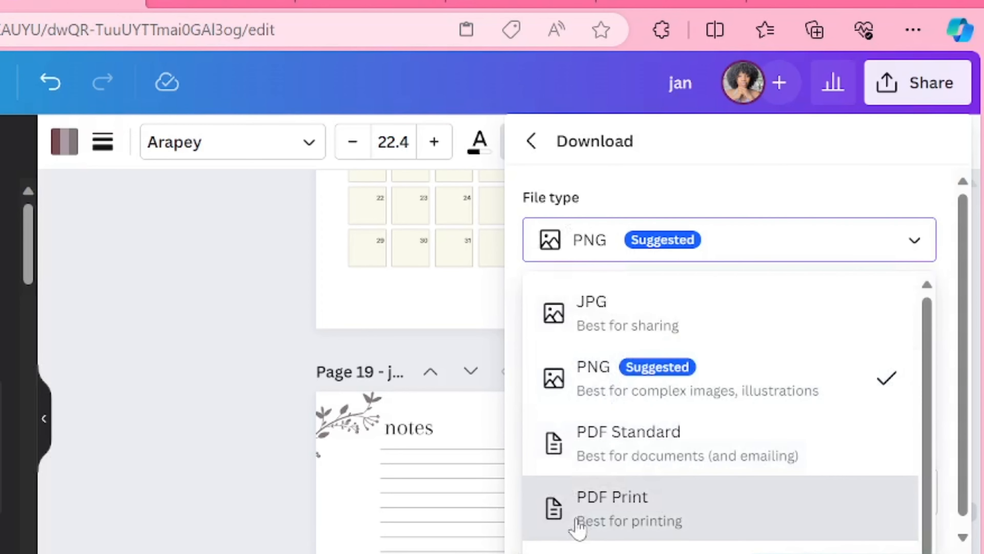
{"action": "left_click", "coordinate": [596, 439]}
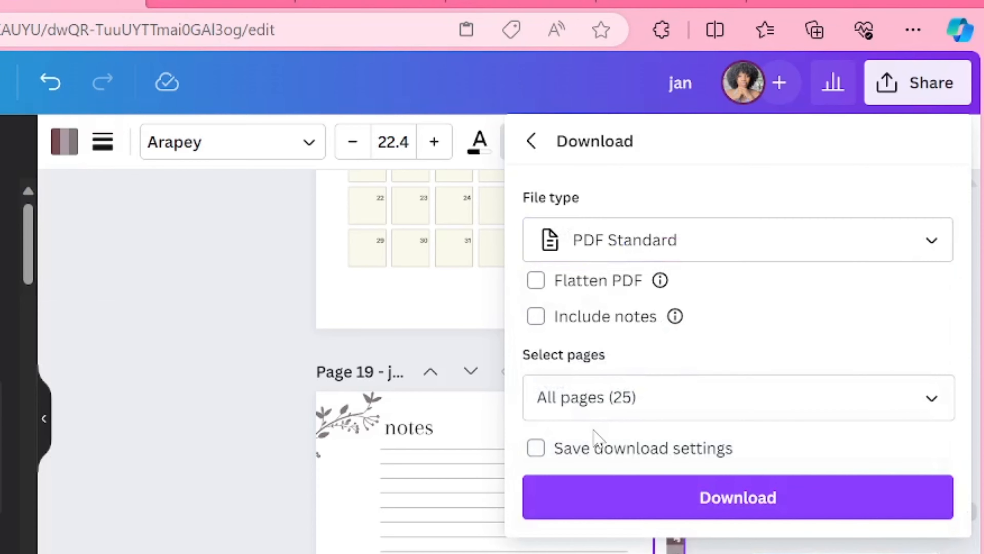
{"action": "left_click", "coordinate": [692, 510]}
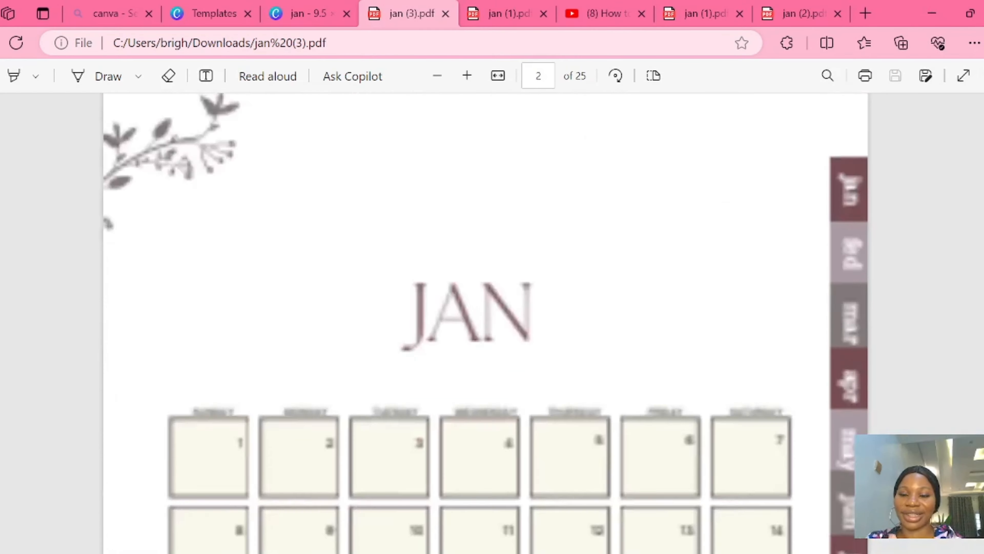
- Look through the calendar and notes pages of the downloaded PDF and test the jan tab link on the cover
{"action": "scroll", "coordinate": [484, 322], "scroll_direction": "down", "scroll_amount": 15}
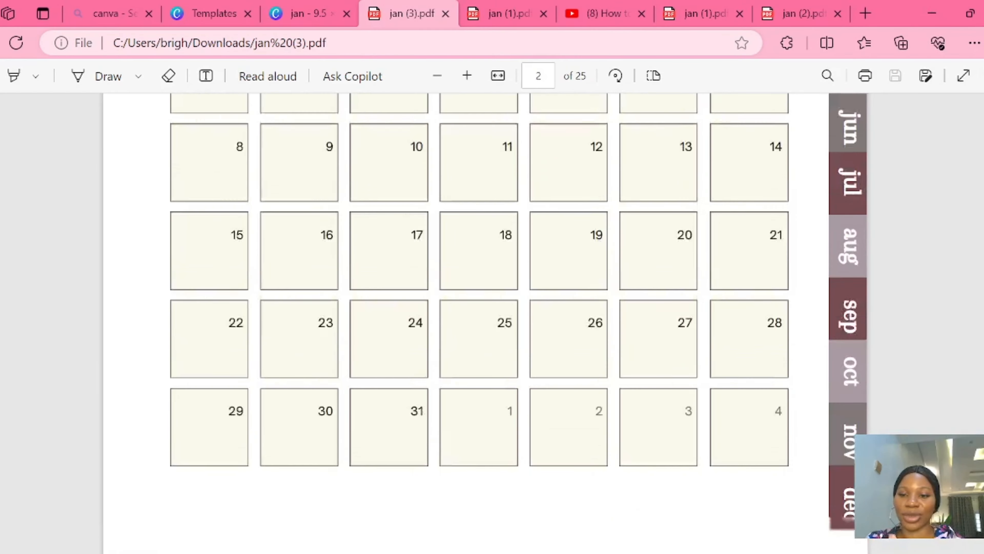
{"action": "scroll", "coordinate": [484, 321], "scroll_direction": "down", "scroll_amount": 20}
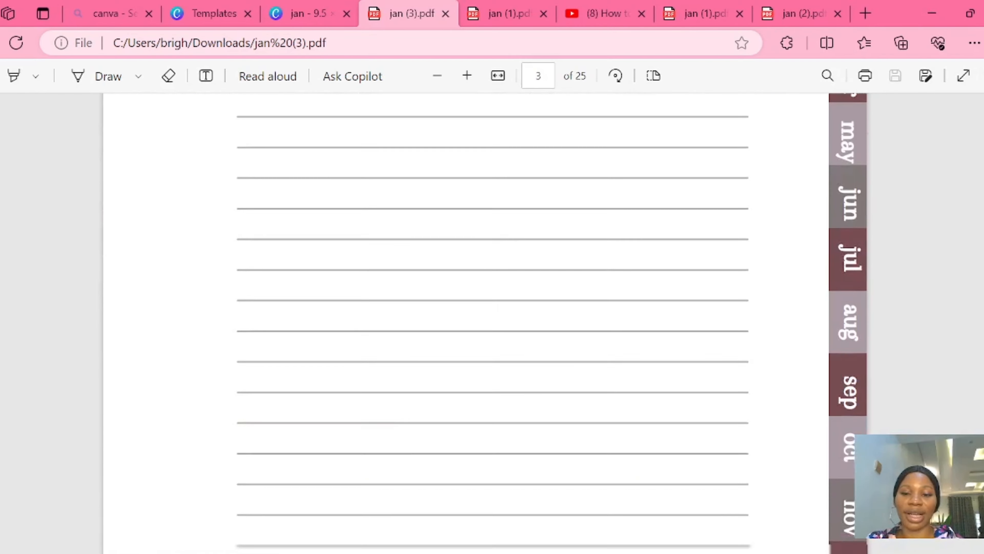
{"action": "scroll", "coordinate": [484, 322], "scroll_direction": "down", "scroll_amount": 20}
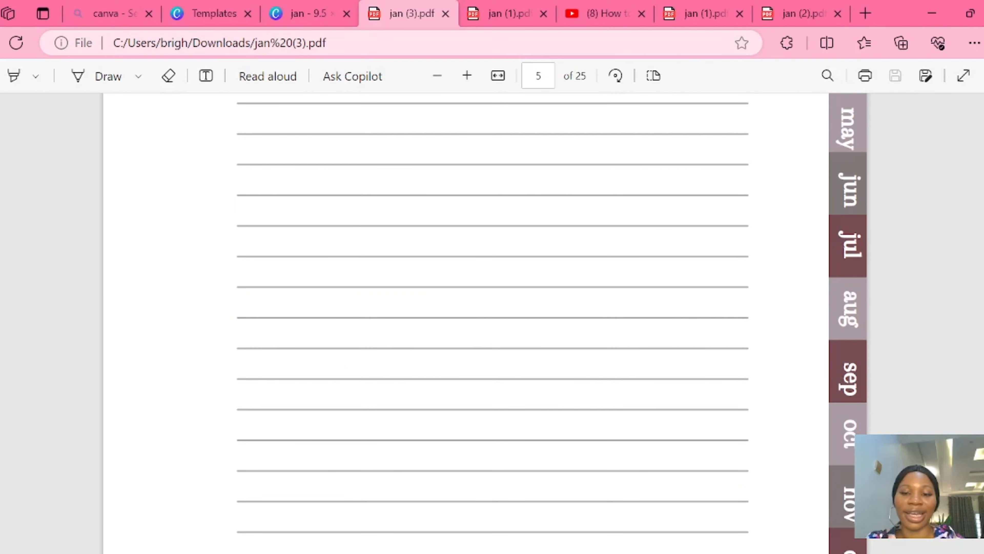
{"action": "scroll", "coordinate": [485, 321], "scroll_direction": "up", "scroll_amount": 20}
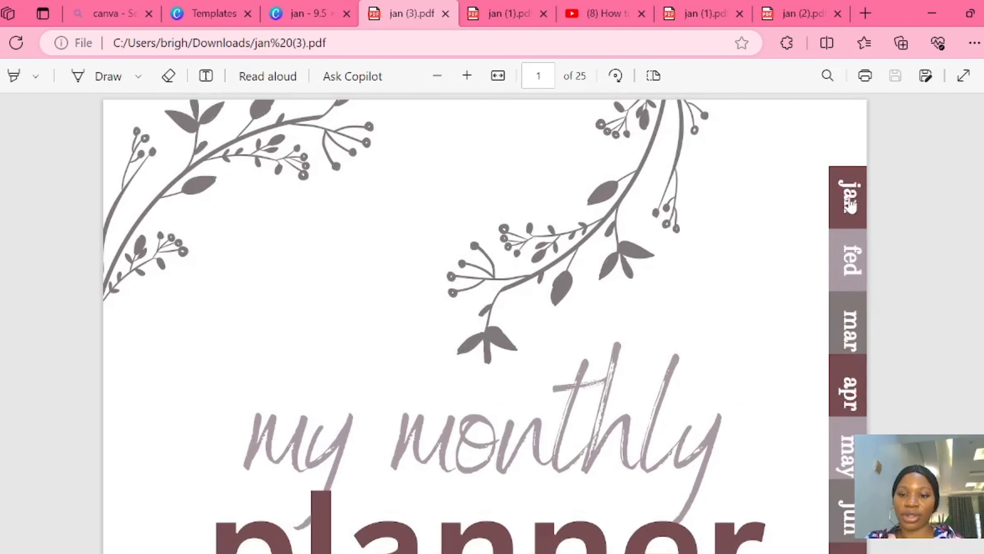
{"action": "left_click", "coordinate": [850, 204]}
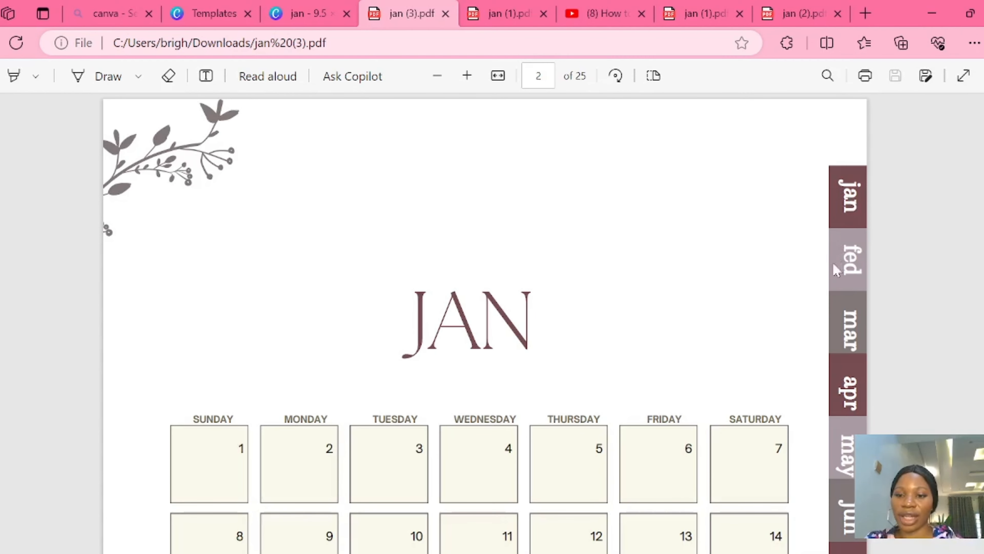
- Test the fed, mar, oct, apr and jun tab links on the calendar pages of the exported planner PDF
{"action": "left_click", "coordinate": [852, 259]}
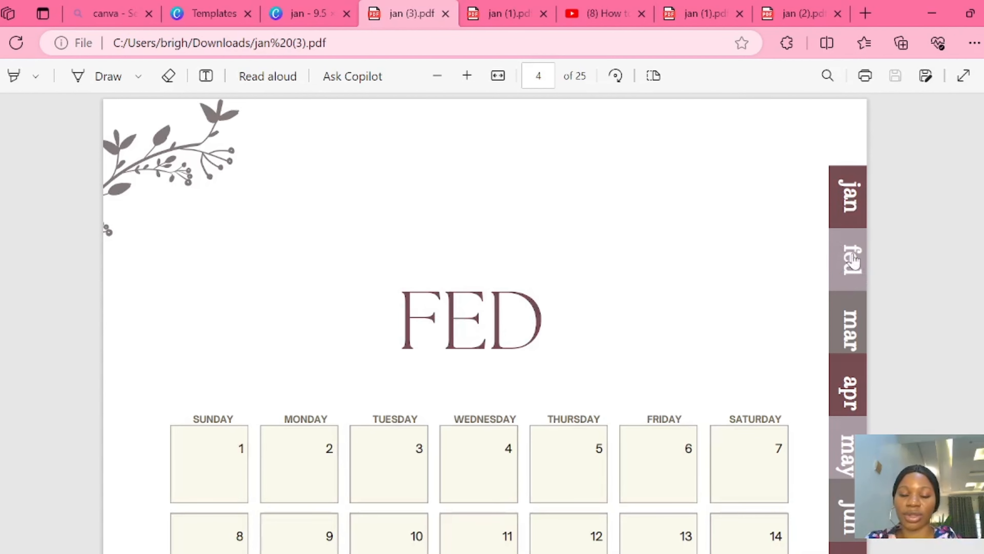
{"action": "left_click", "coordinate": [854, 336]}
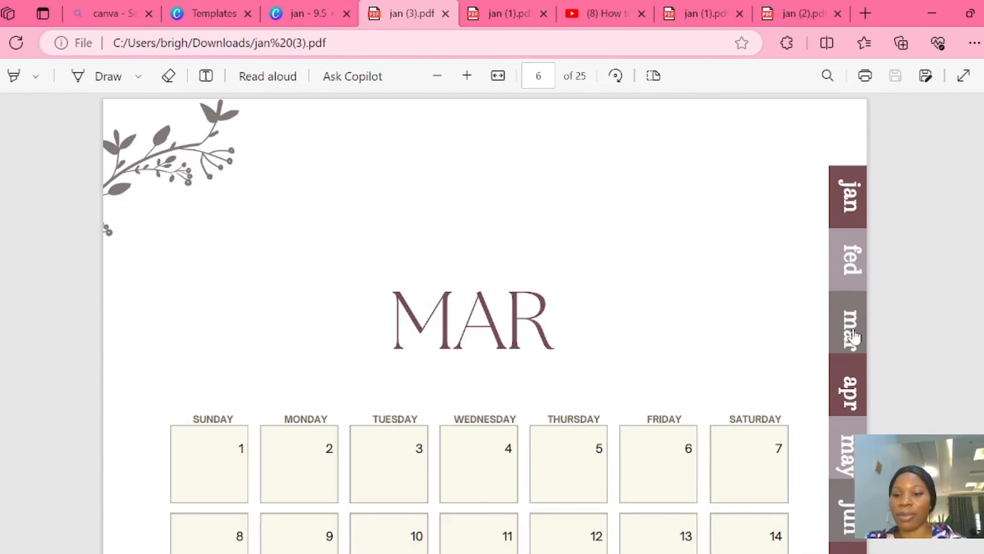
{"action": "scroll", "coordinate": [980, 196], "scroll_direction": "down", "scroll_amount": 8}
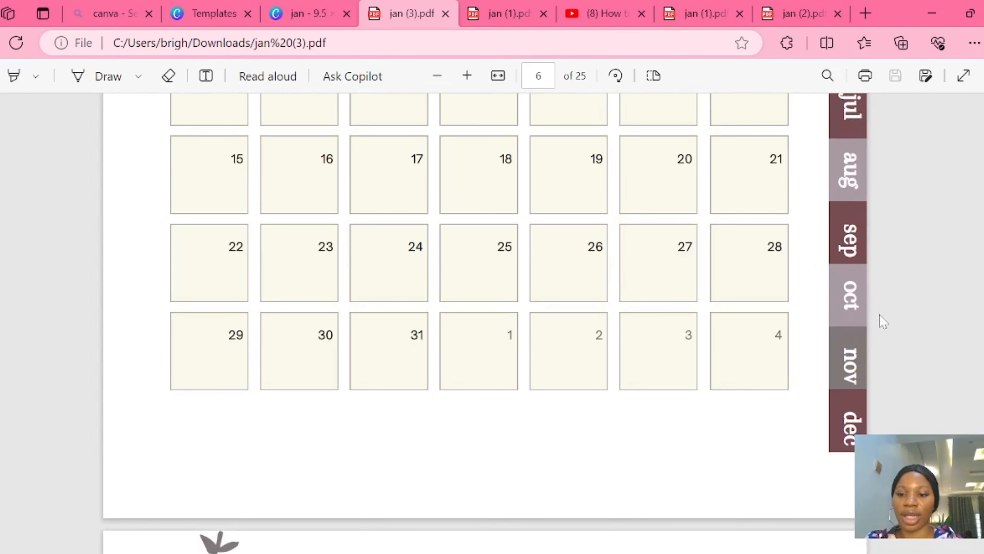
{"action": "left_click", "coordinate": [850, 307]}
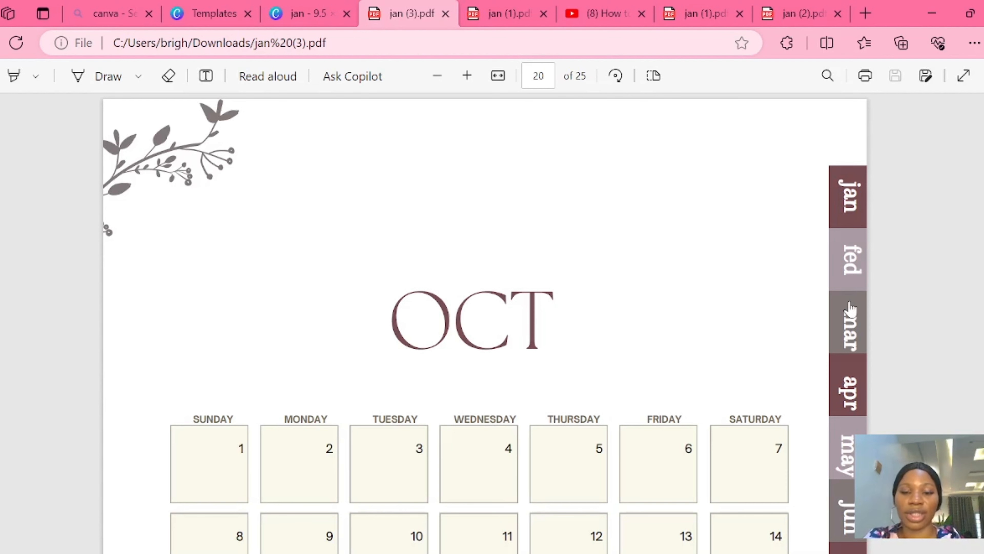
{"action": "left_click", "coordinate": [848, 394]}
{"action": "left_click", "coordinate": [855, 334]}
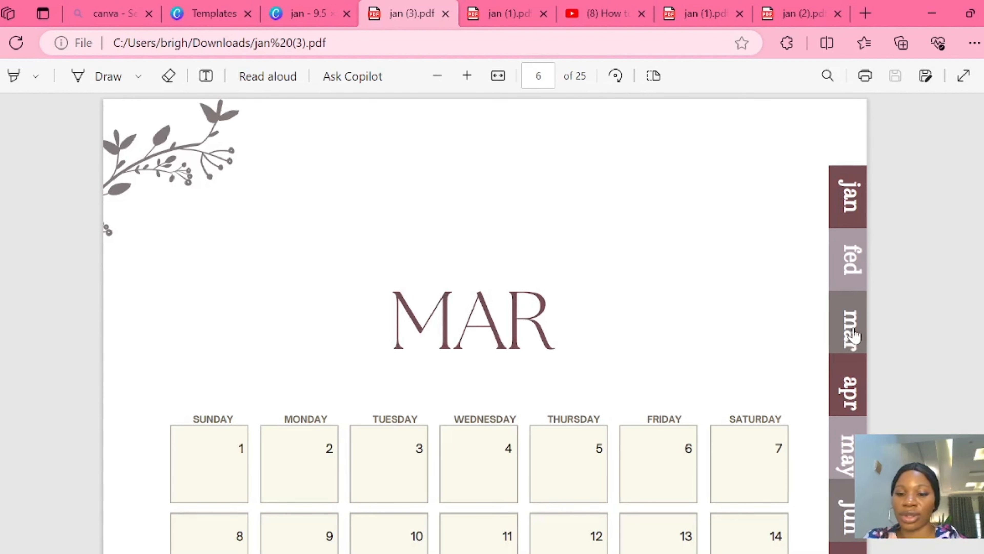
{"action": "left_click", "coordinate": [849, 520]}
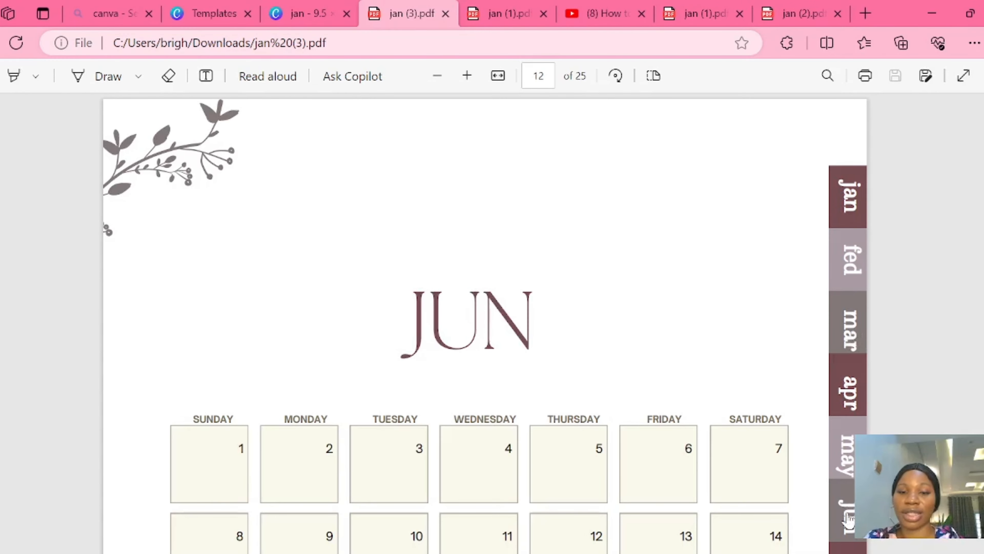